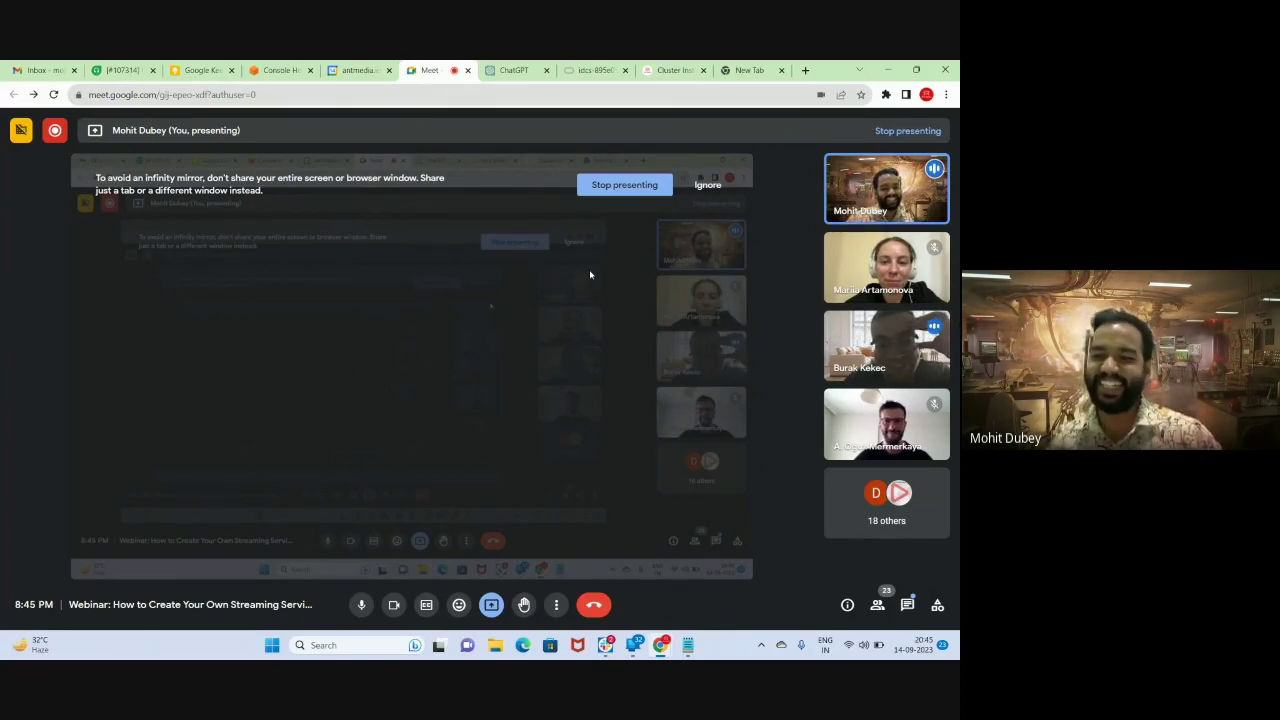
pyautogui.click(755, 67)
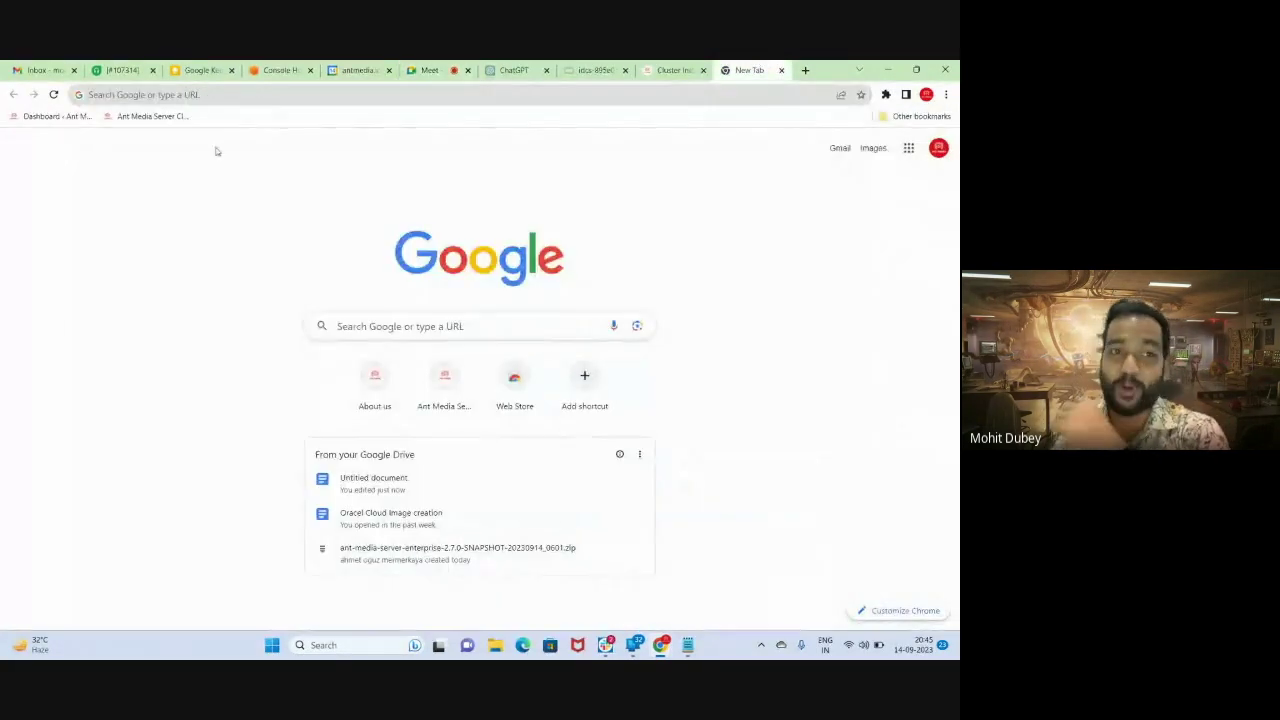
pyautogui.click(145, 117)
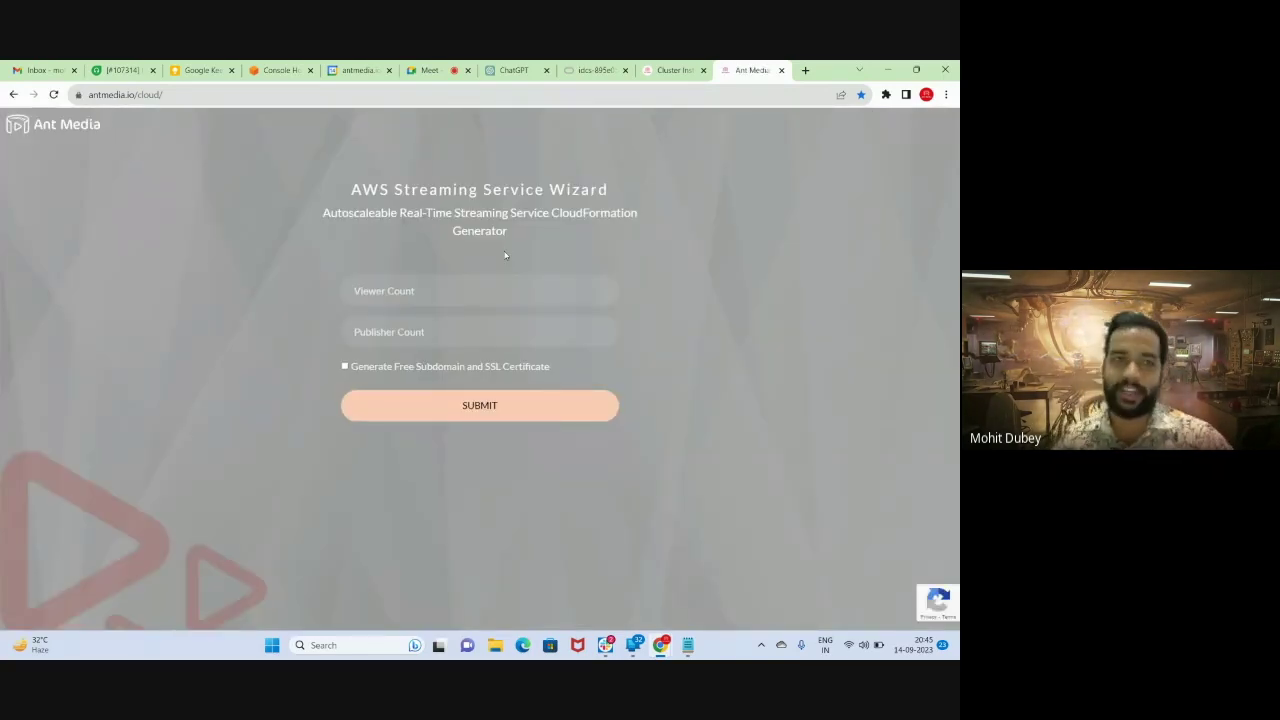
pyautogui.click(332, 95)
pyautogui.hotkey('ctrl', 'c')
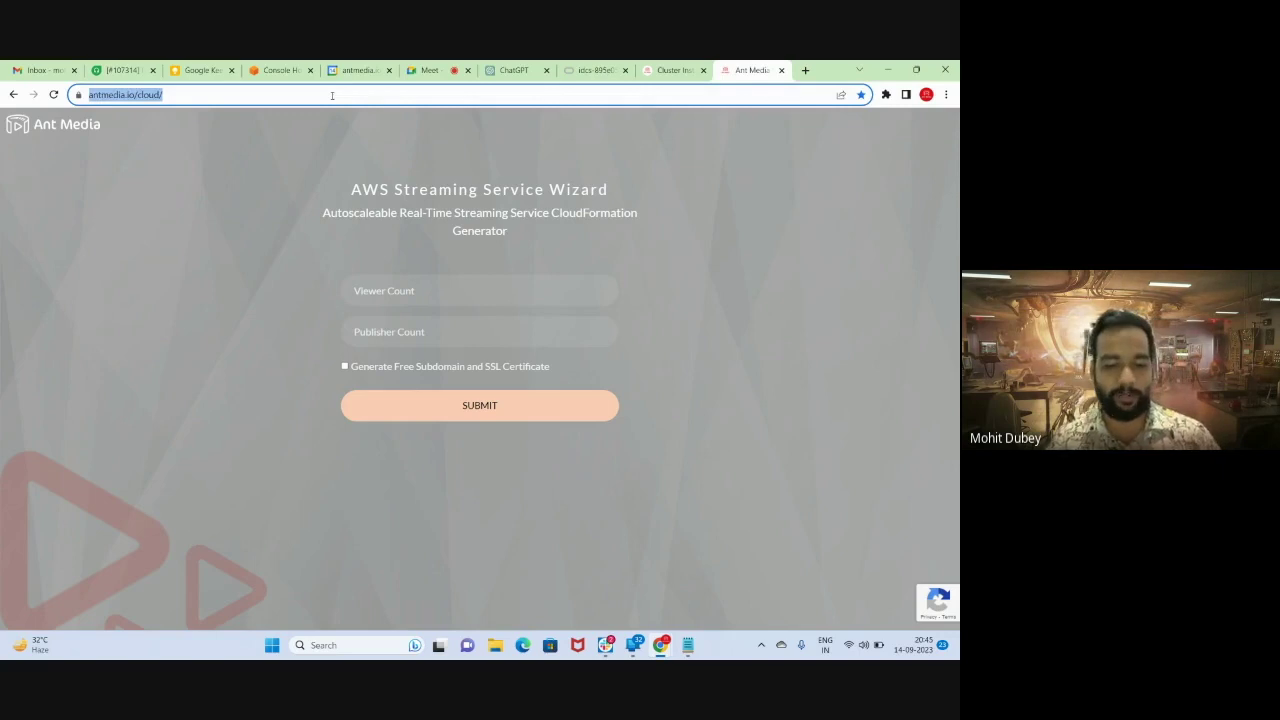
pyautogui.click(430, 70)
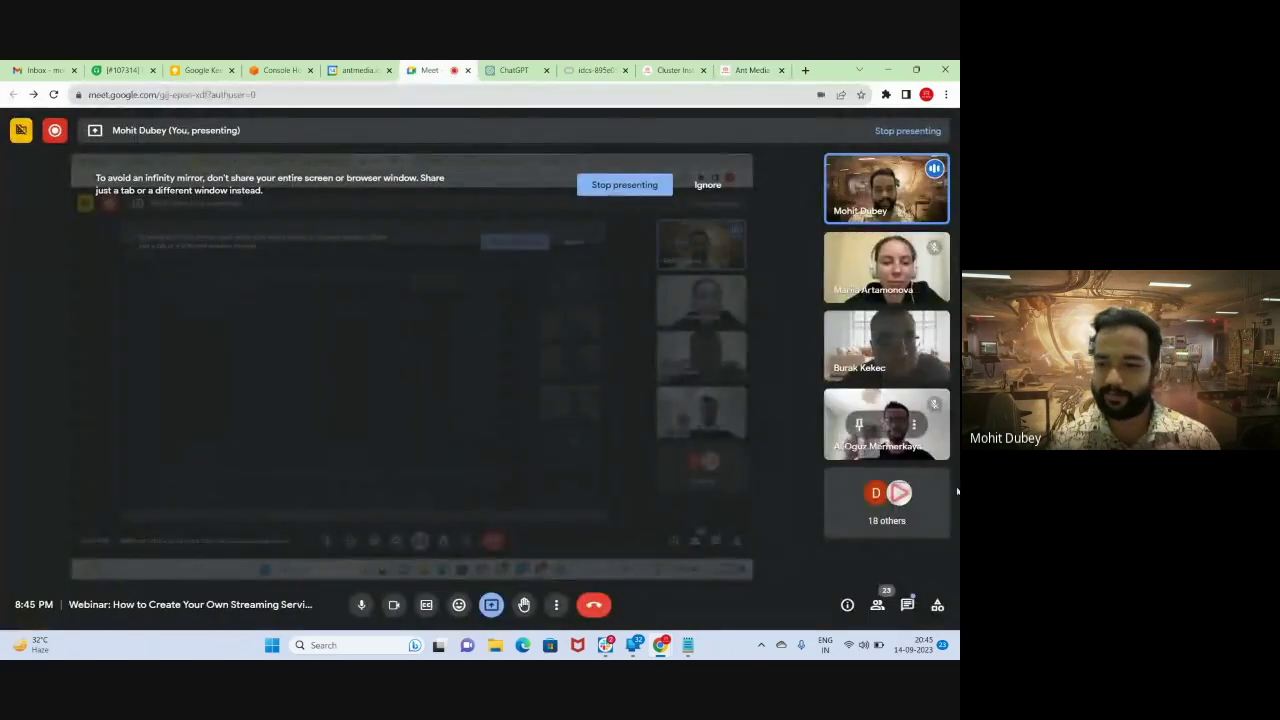
pyautogui.click(905, 604)
pyautogui.hotkey('ctrl', 'v')
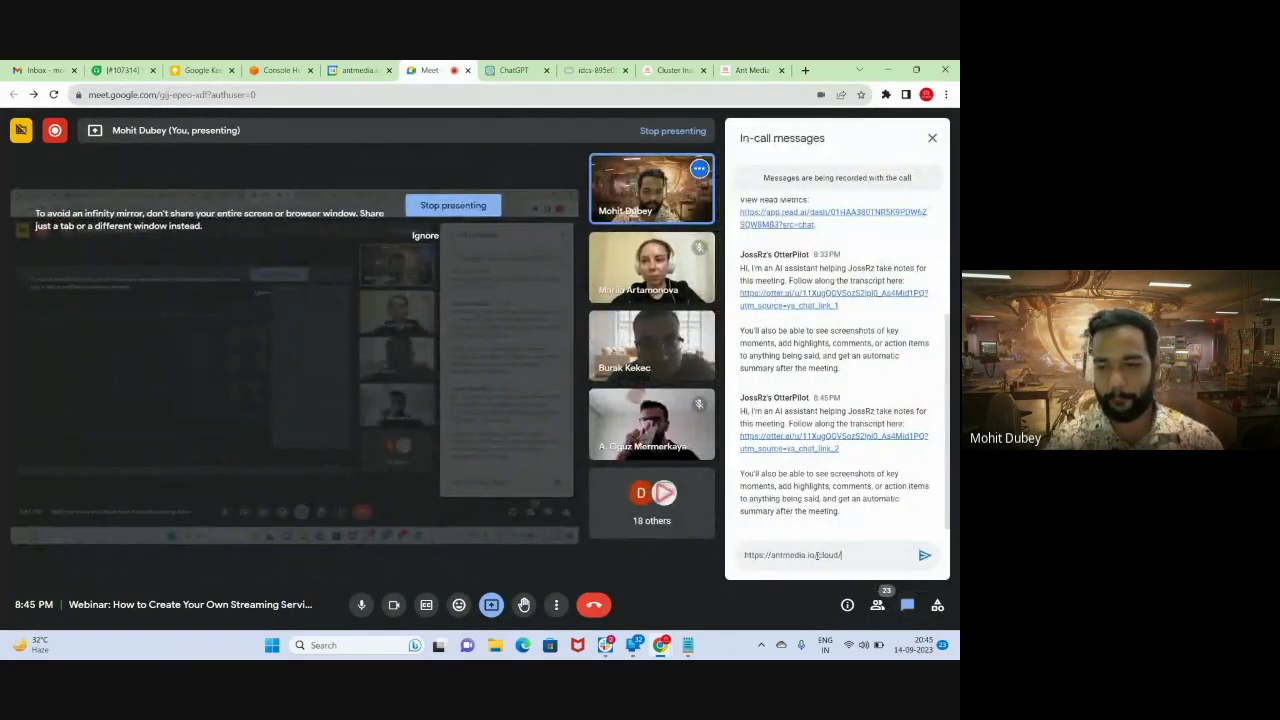
pyautogui.press('Return')
# - Return to the streaming wizard and submit a request for 10000 viewers and 1 publisher with a free subdomain and SSL certificate
pyautogui.click(752, 70)
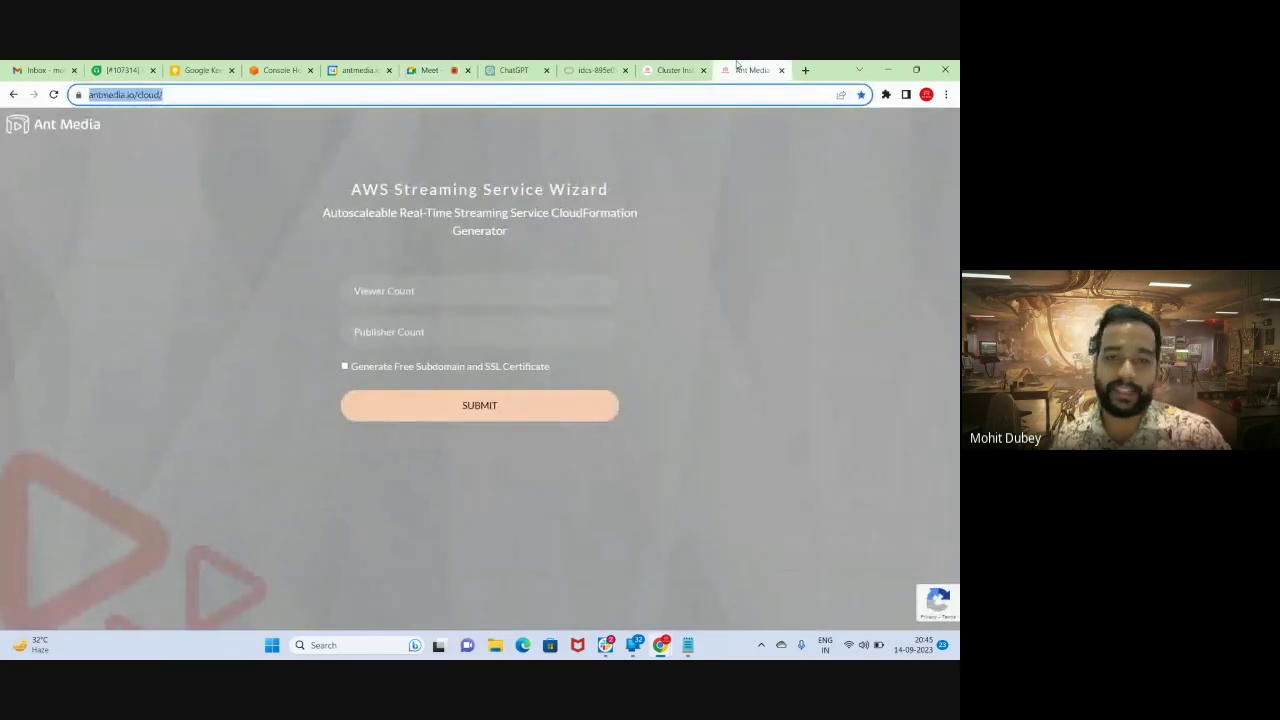
pyautogui.click(767, 184)
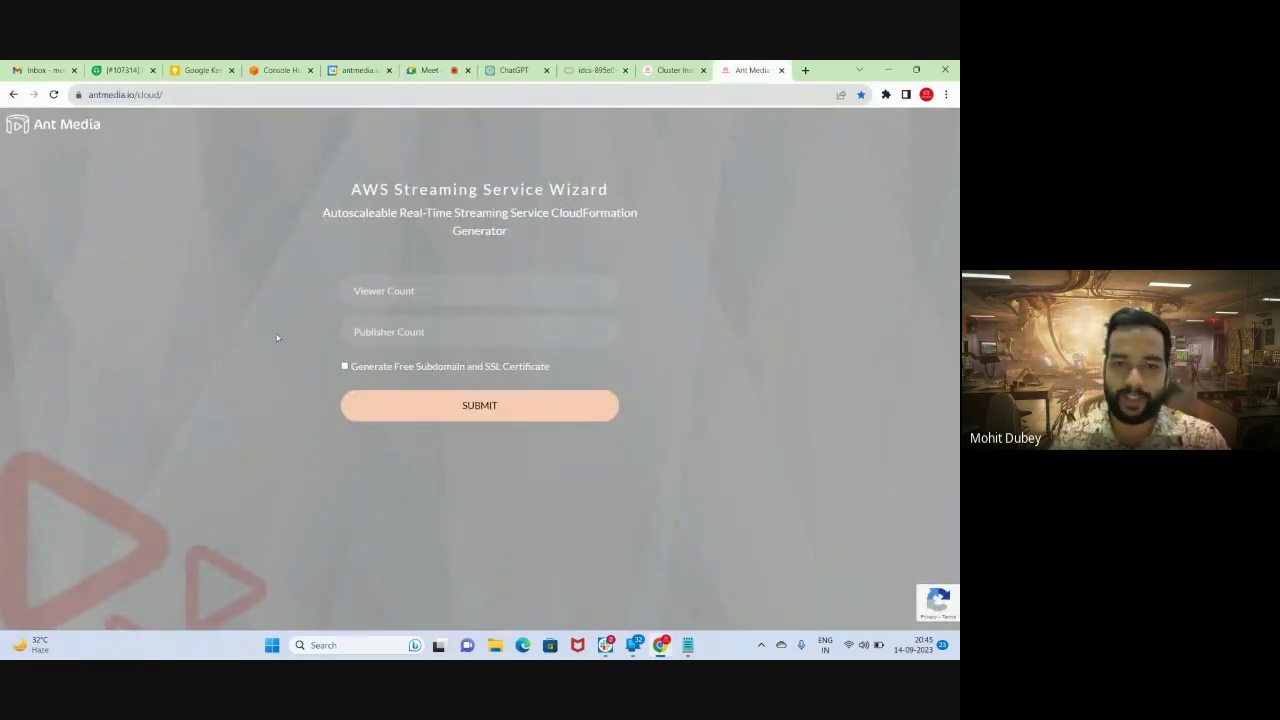
pyautogui.click(383, 298)
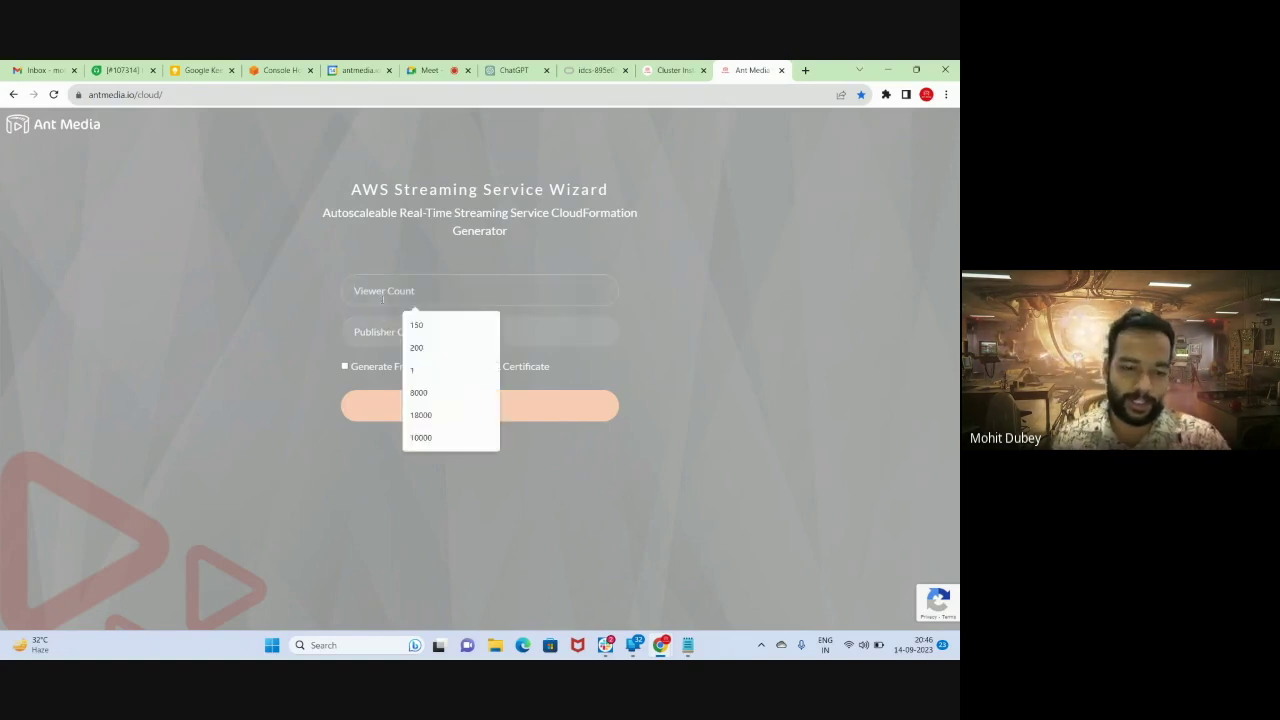
pyautogui.write('1000')
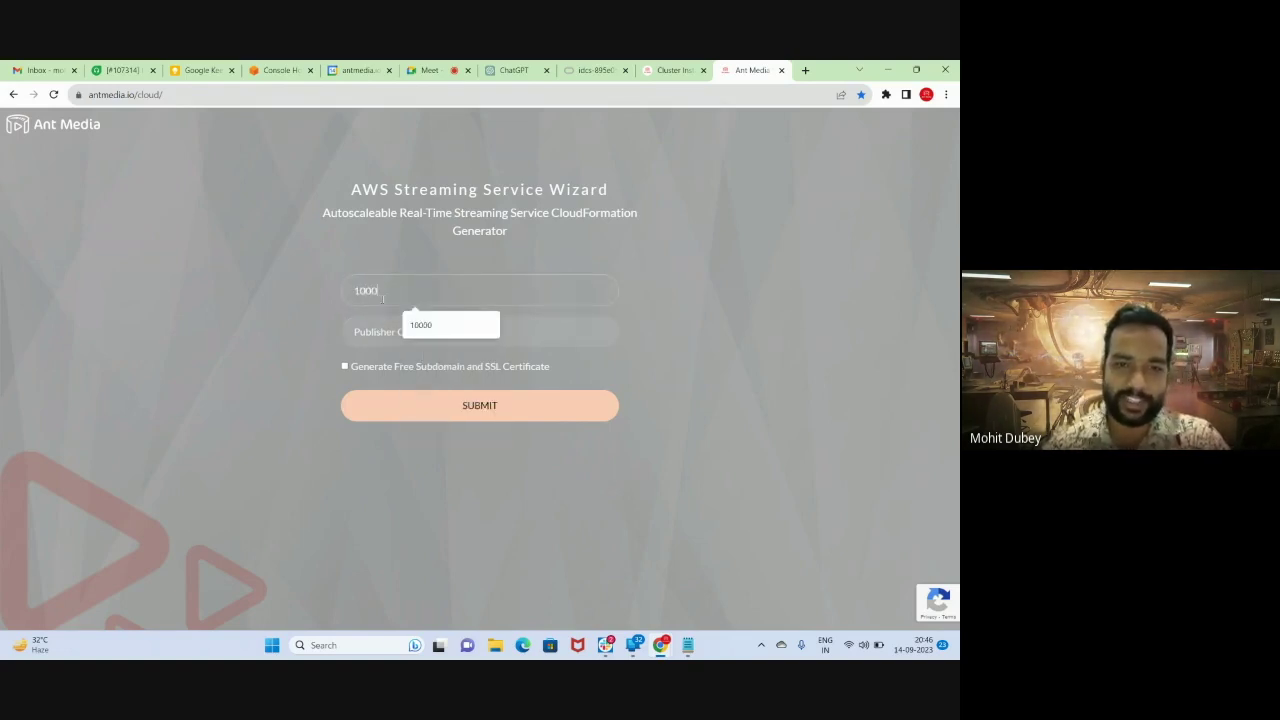
pyautogui.write('0')
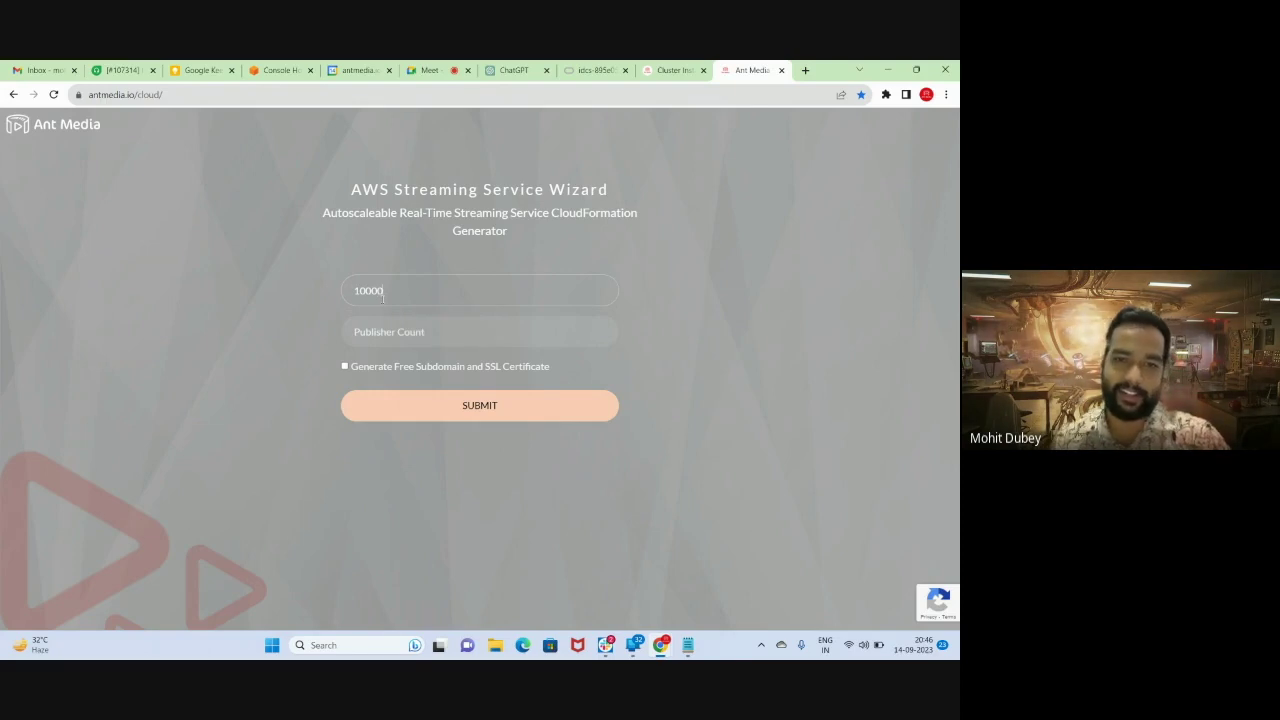
pyautogui.click(414, 340)
pyautogui.write('1')
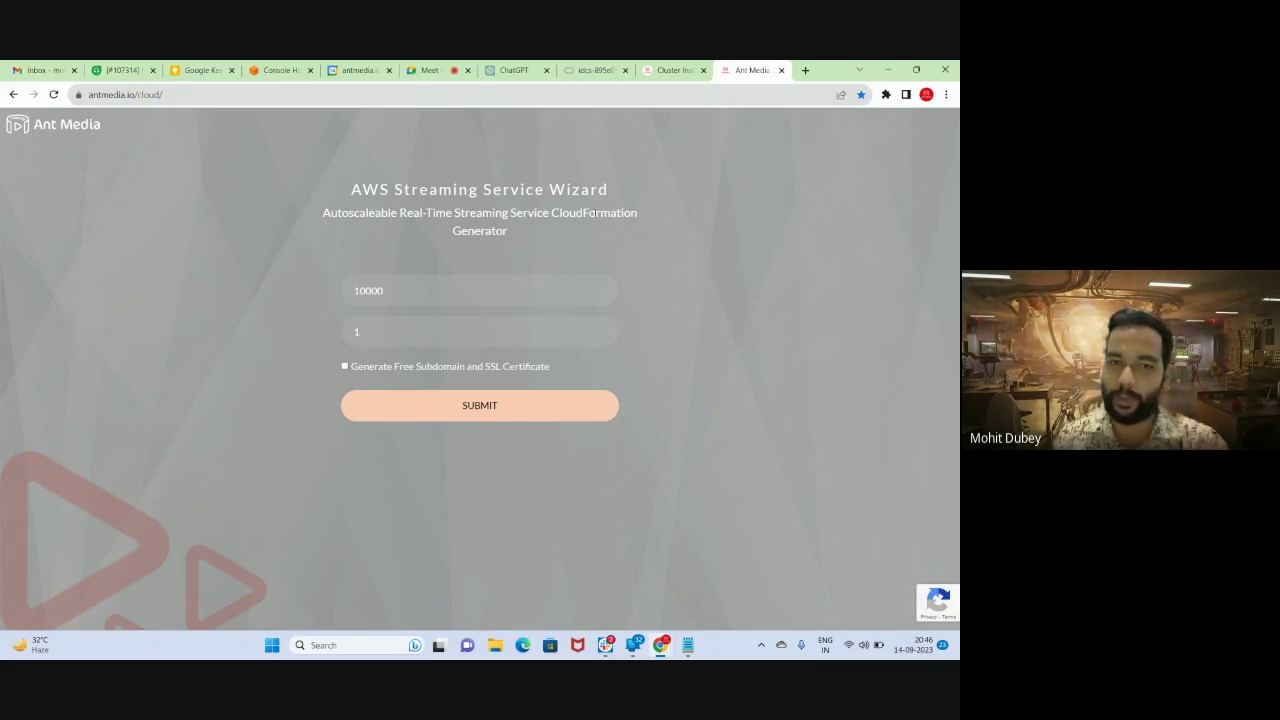
pyautogui.click(344, 366)
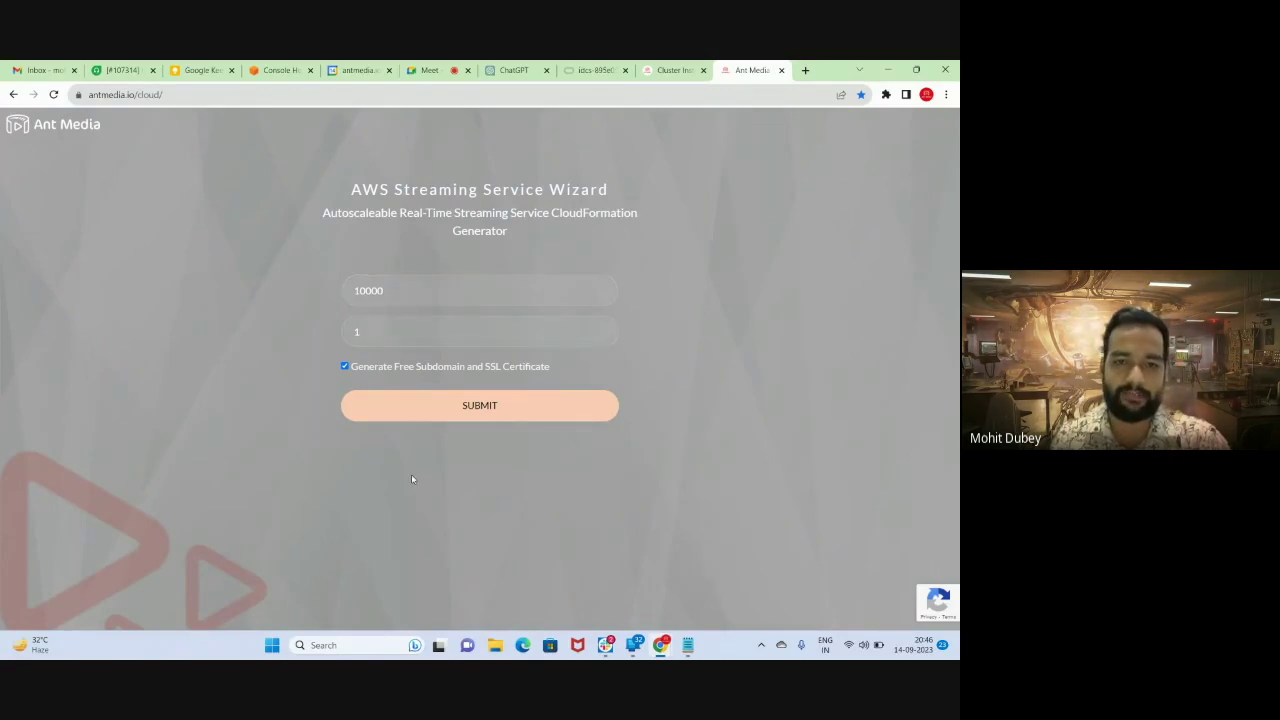
pyautogui.click(457, 410)
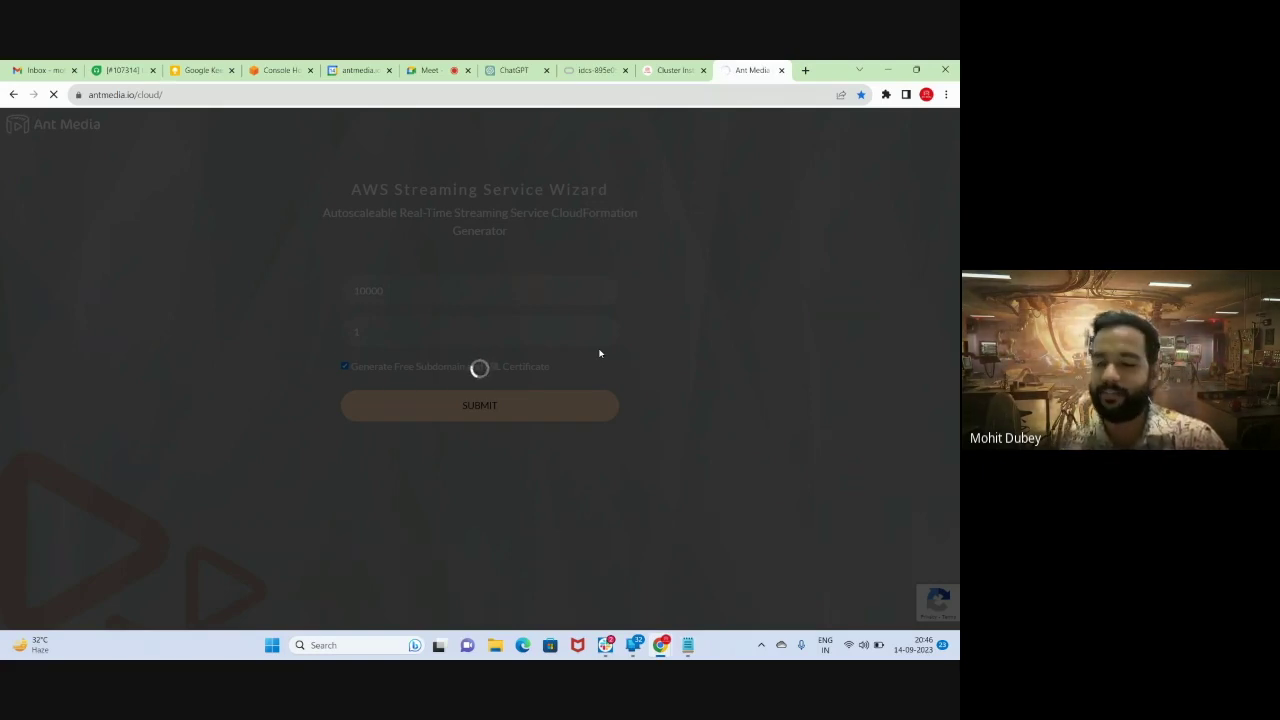
# - Check the Google Meet chat messages and the wizard's progress while the submitted request is being processed
pyautogui.click(430, 70)
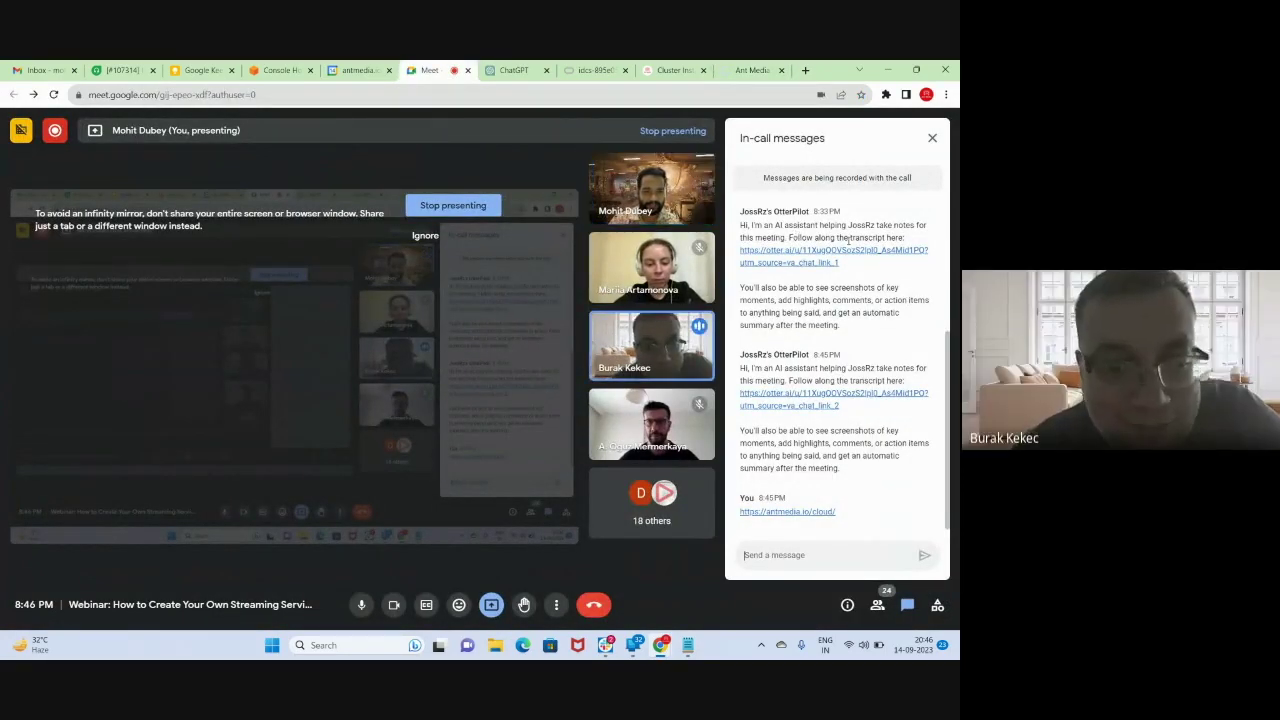
pyautogui.click(748, 69)
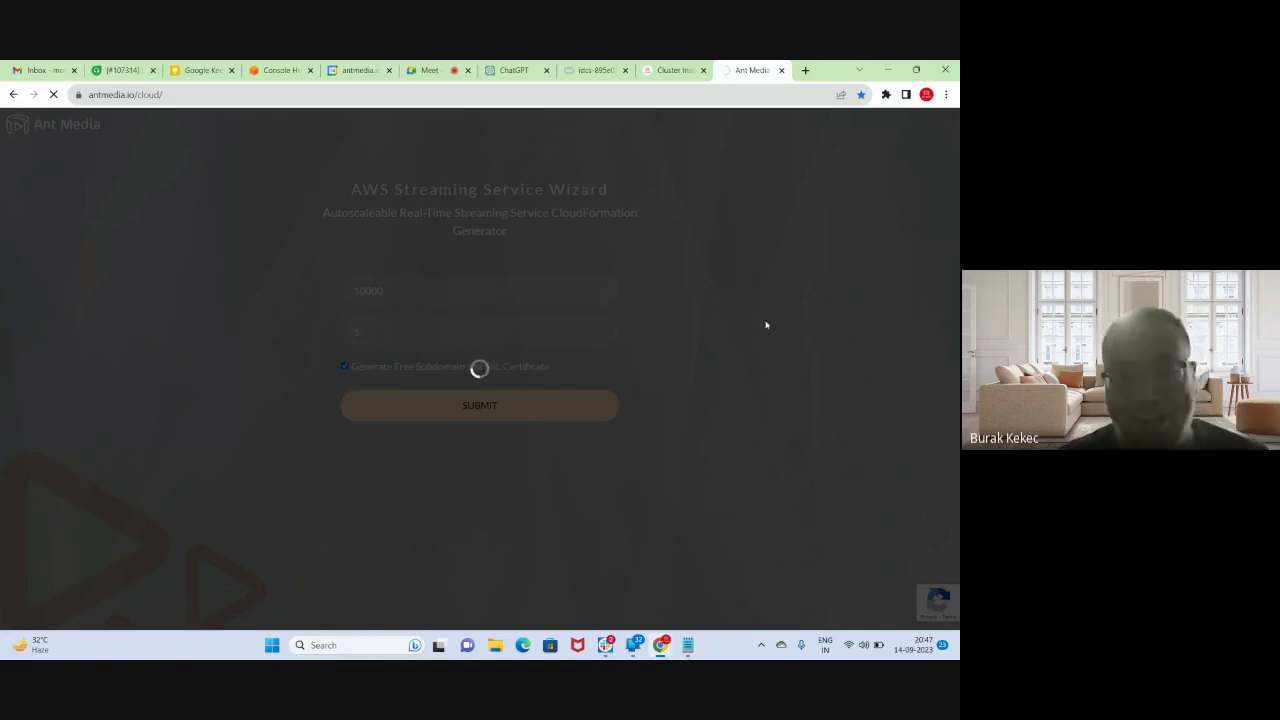
pyautogui.click(433, 72)
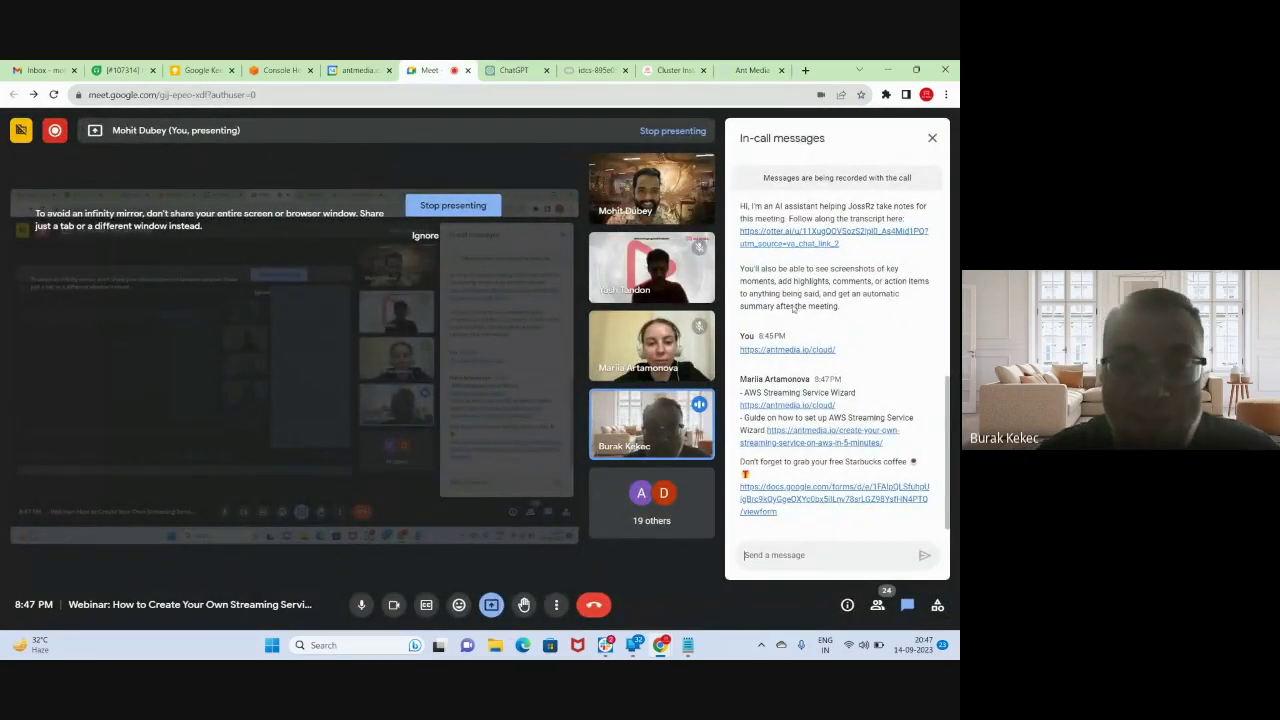
pyautogui.click(744, 70)
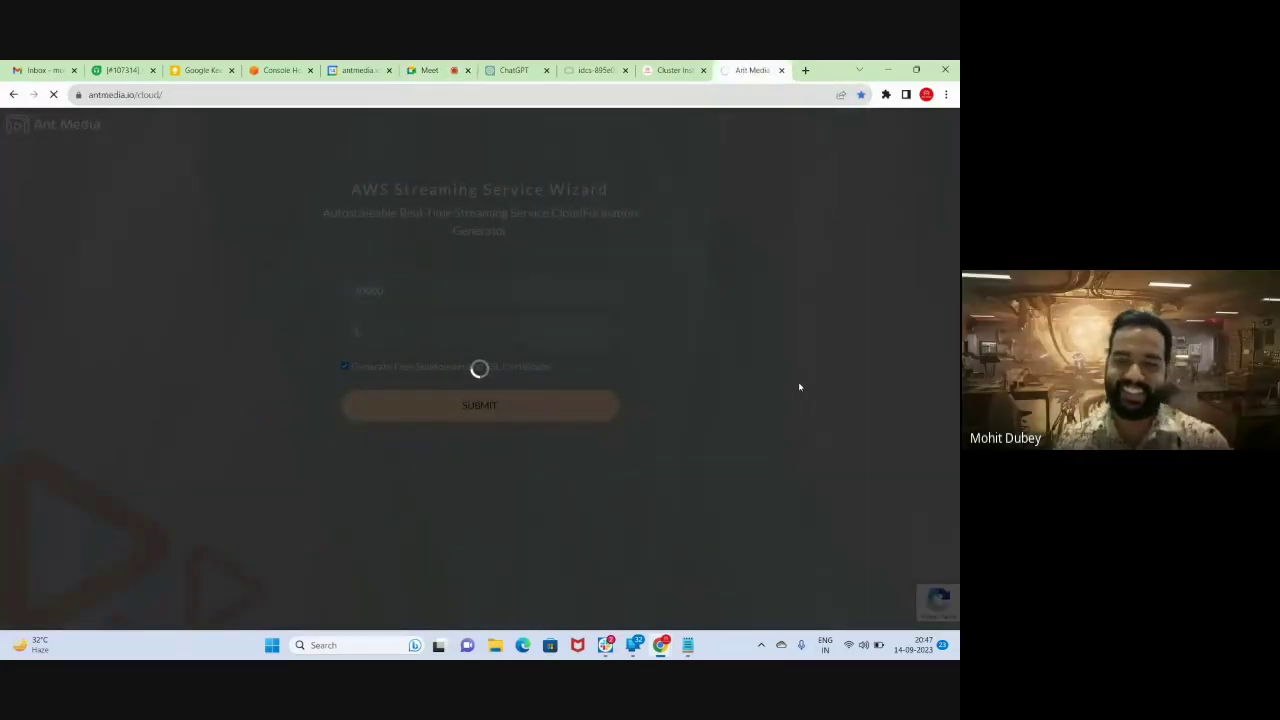
pyautogui.click(442, 66)
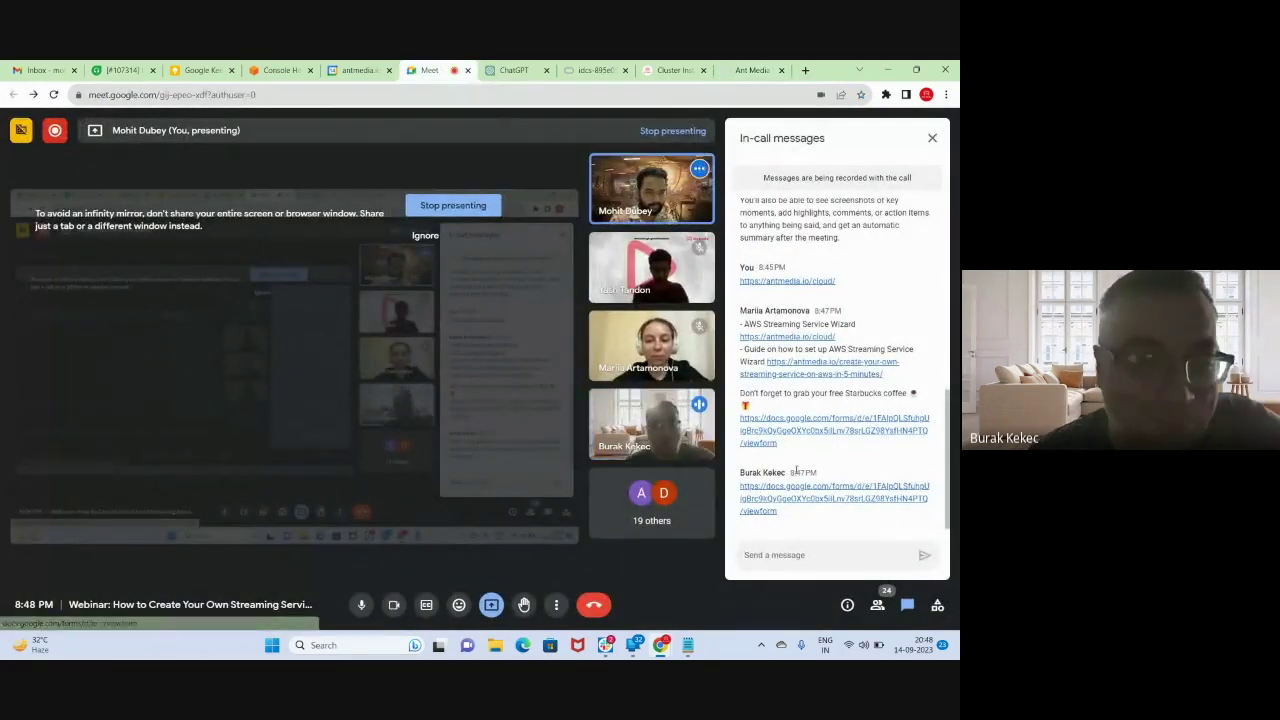
pyautogui.click(750, 68)
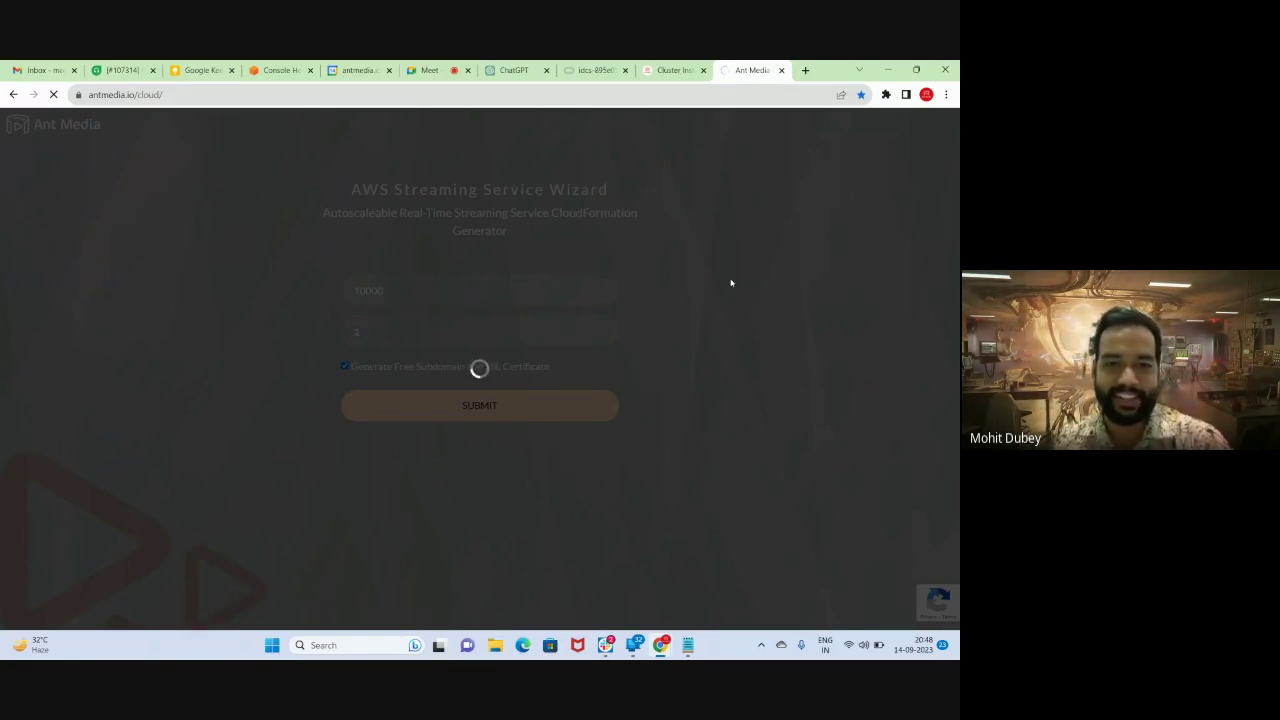
pyautogui.click(428, 70)
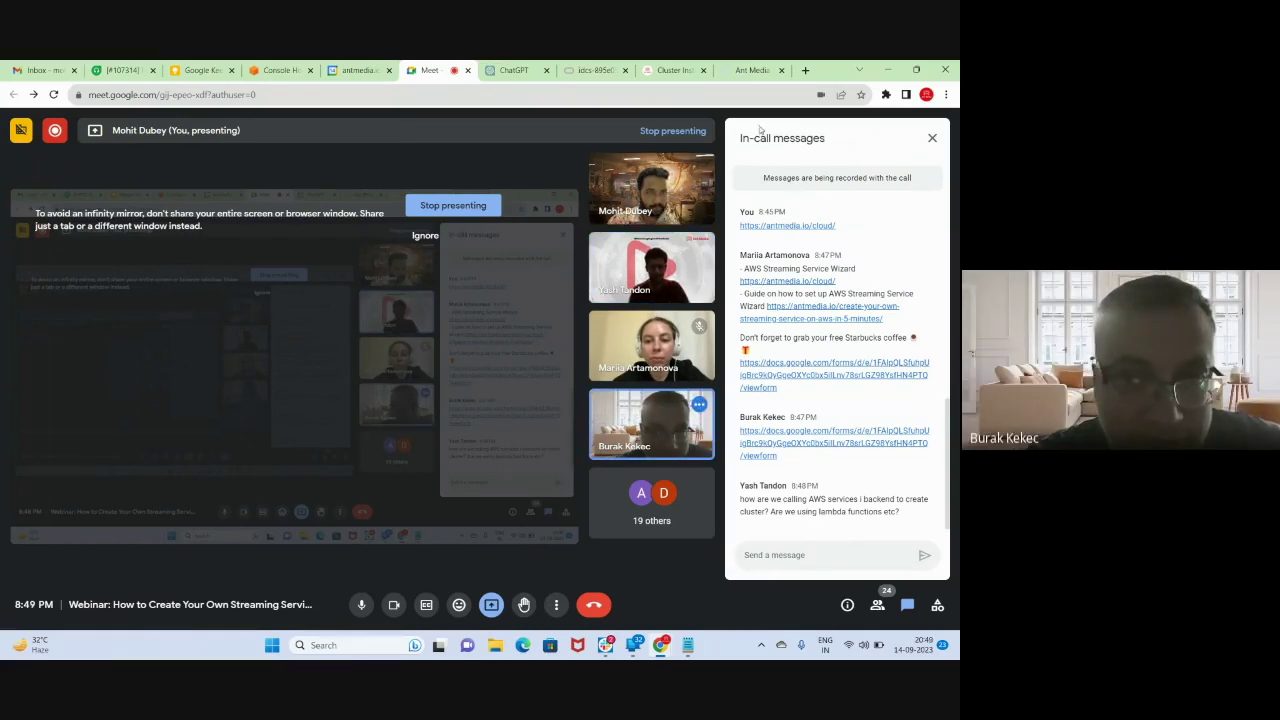
pyautogui.click(750, 78)
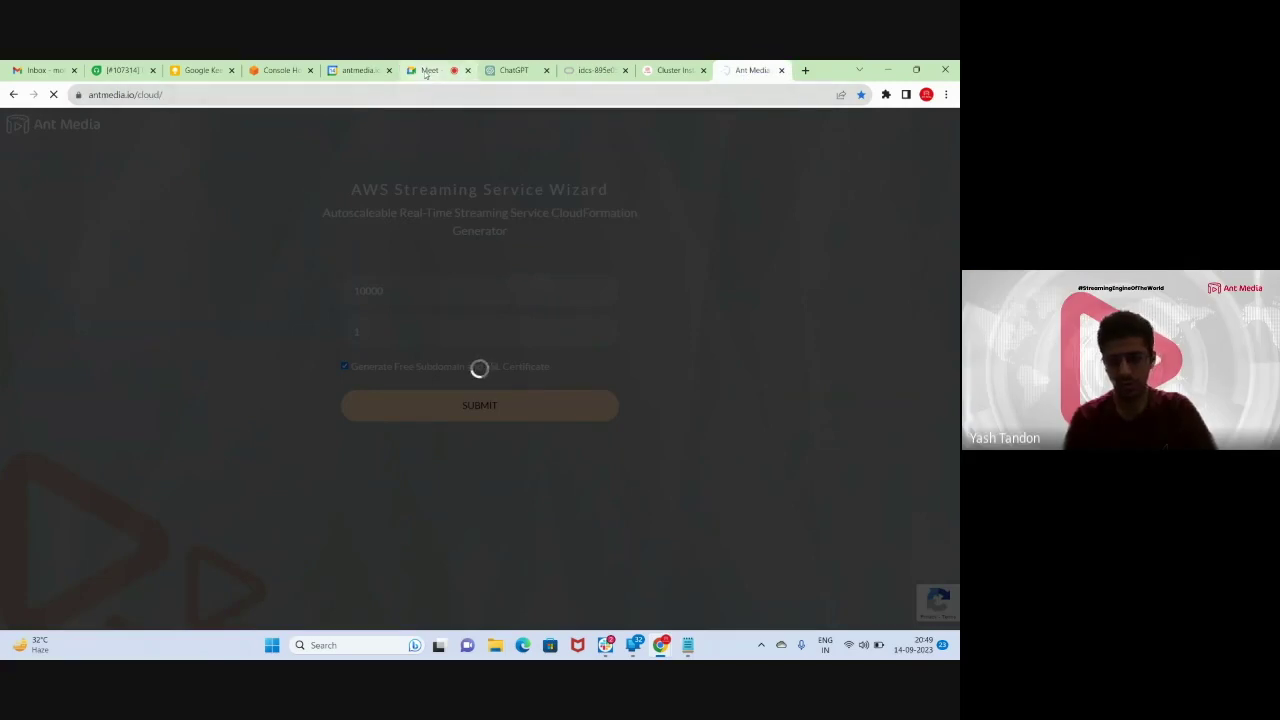
pyautogui.moveTo(428, 71)
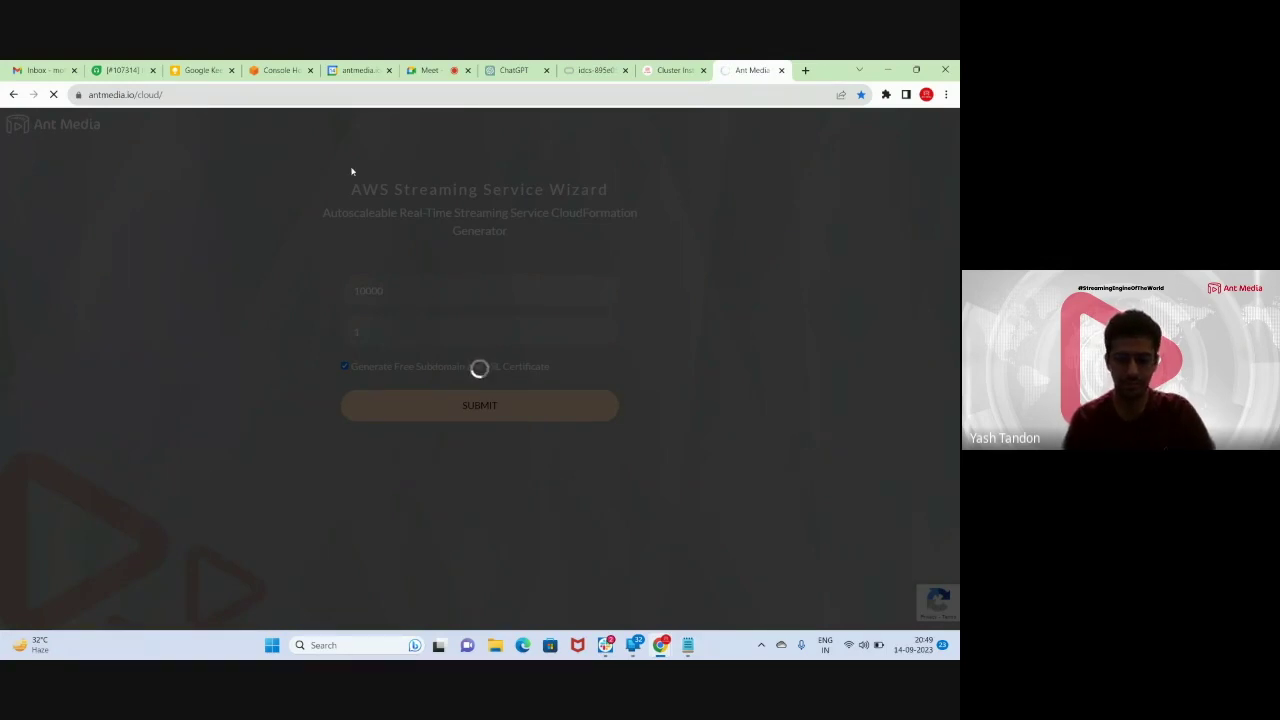
pyautogui.click(427, 70)
pyautogui.click(805, 554)
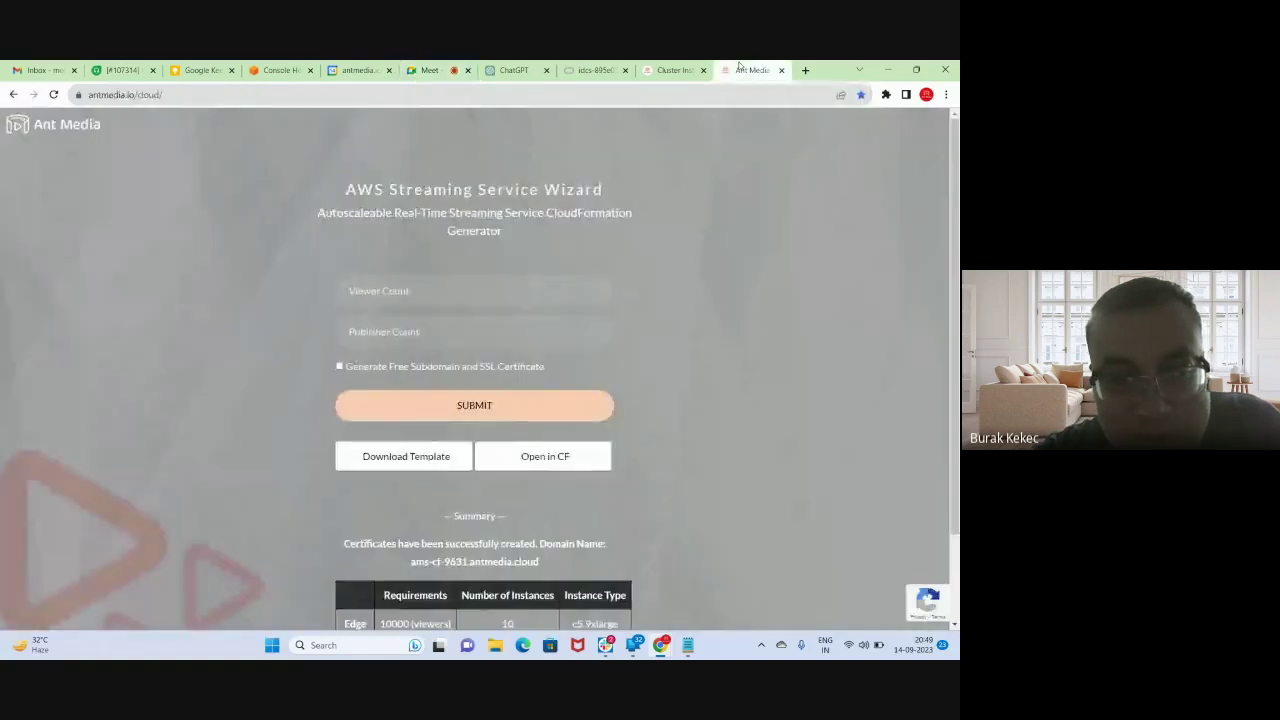
# - Examine the wizard's summary table for the number and type of edge and origin instances
pyautogui.click(750, 70)
pyautogui.scroll(-1, 687, 335)
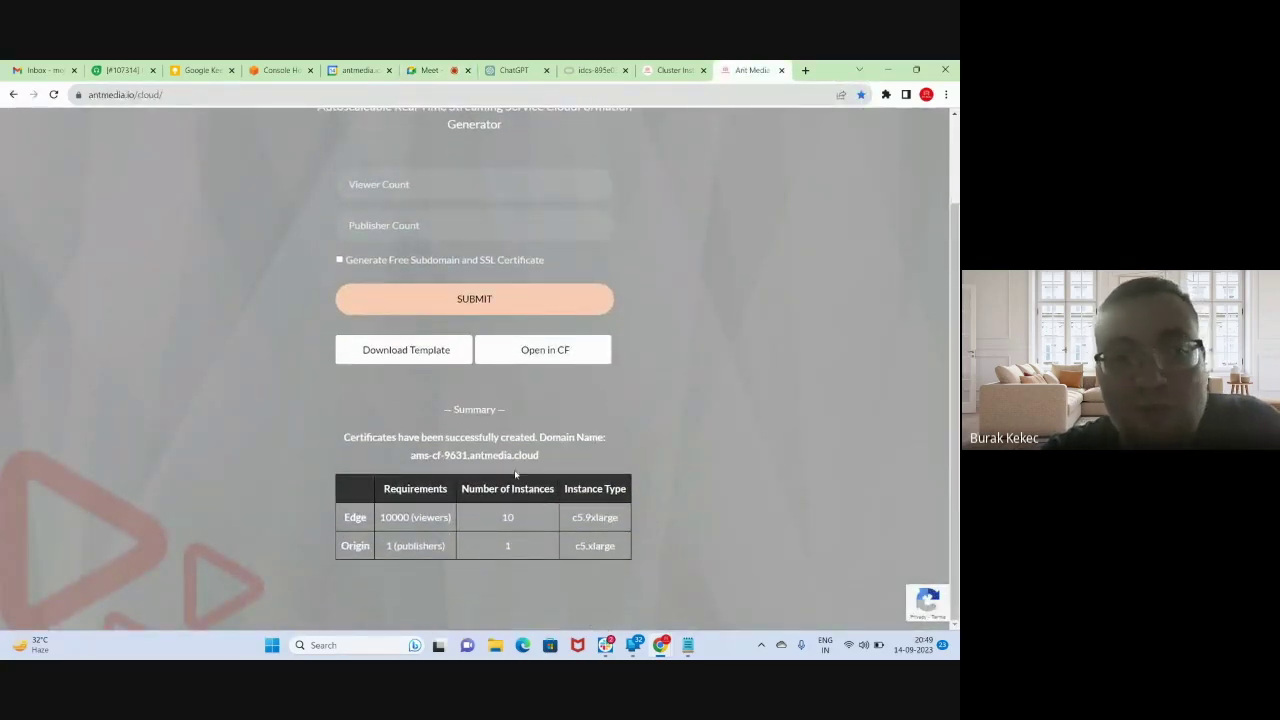
pyautogui.scroll(1, 670, 383)
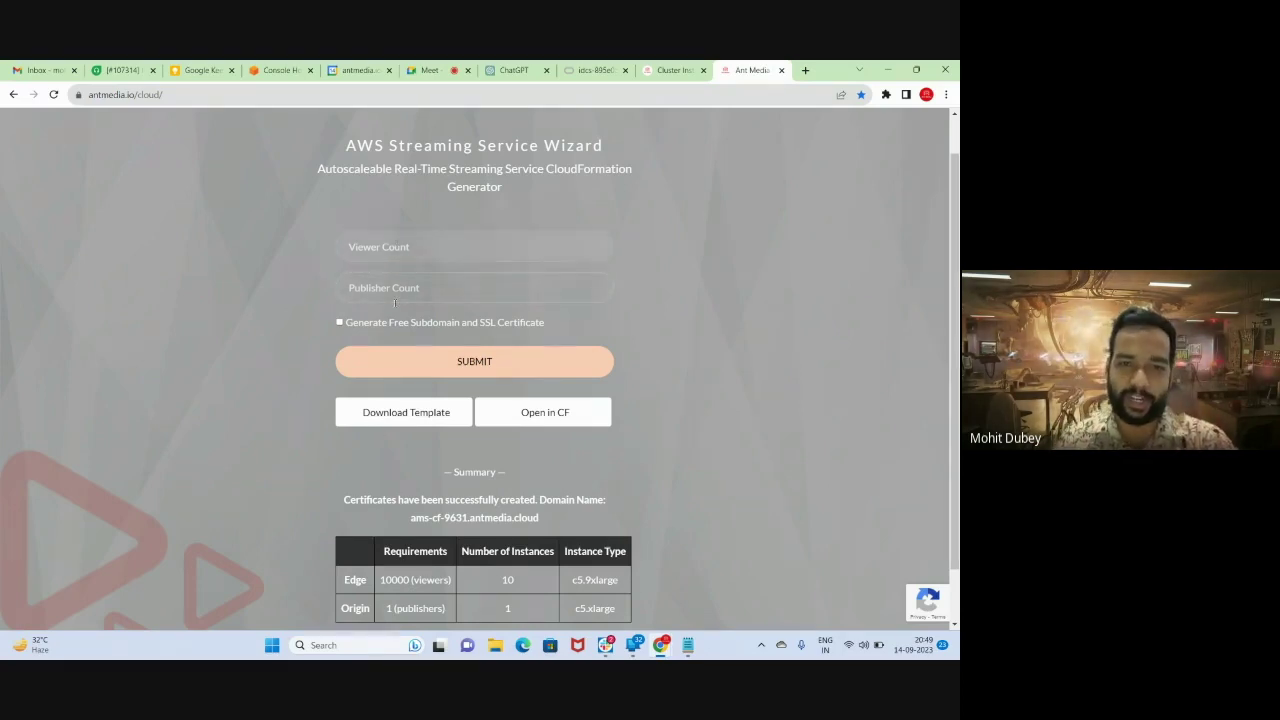
pyautogui.scroll(-1, 658, 385)
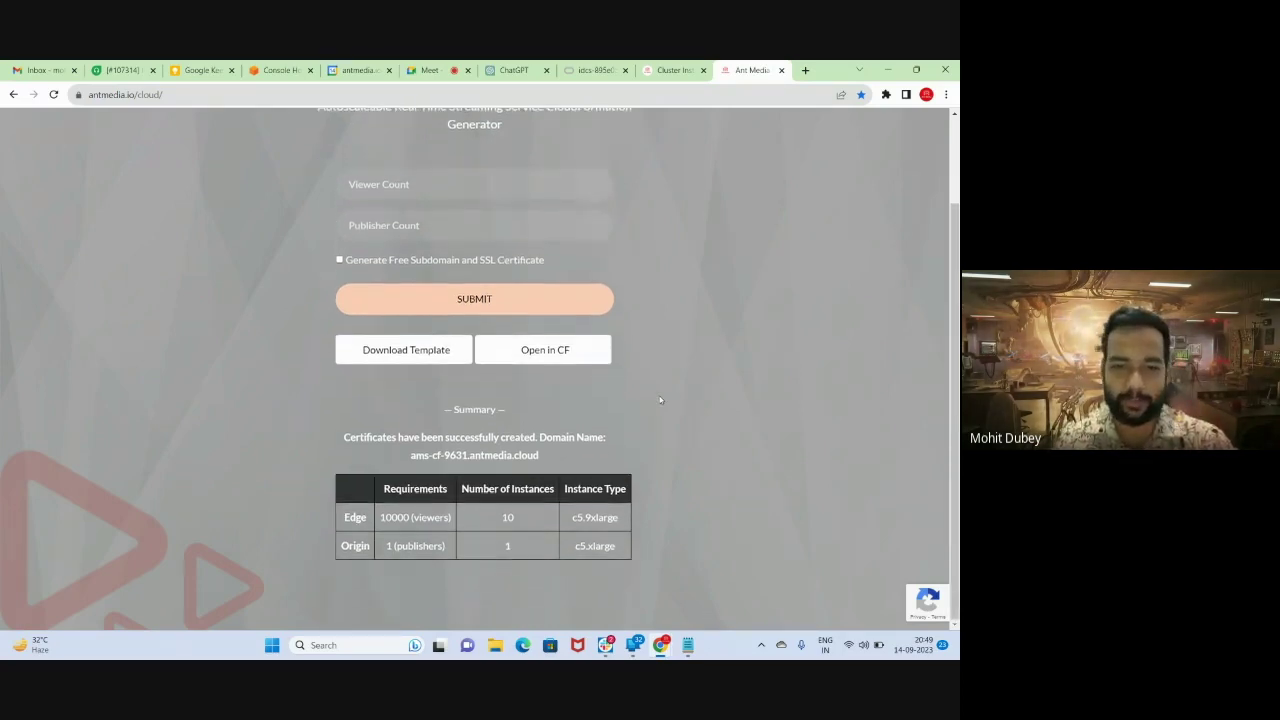
pyautogui.moveTo(575, 517); pyautogui.dragTo(665, 514)
pyautogui.click(567, 545)
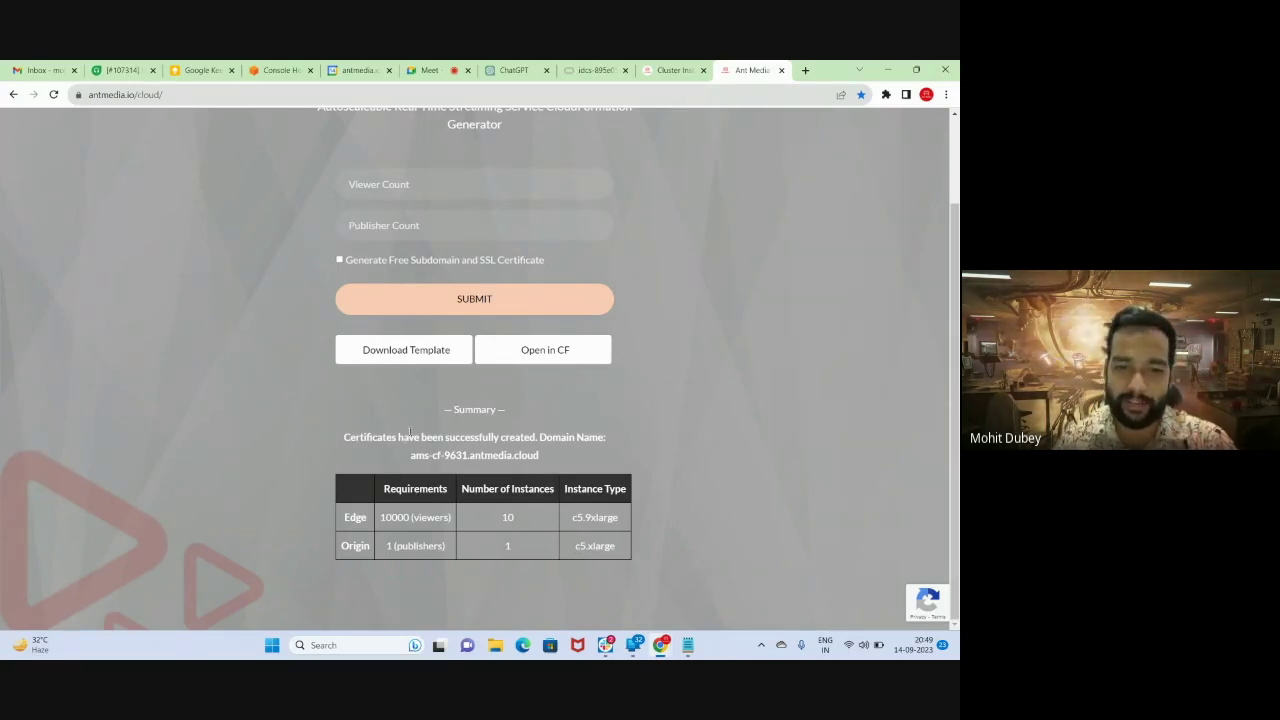
# - Copy the generated domain name ams-cf-9631.antmedia.cloud from the summary into Notepad, and return to the wizard page
pyautogui.moveTo(410, 456); pyautogui.dragTo(546, 465)
pyautogui.hotkey('ctrl', 'c')
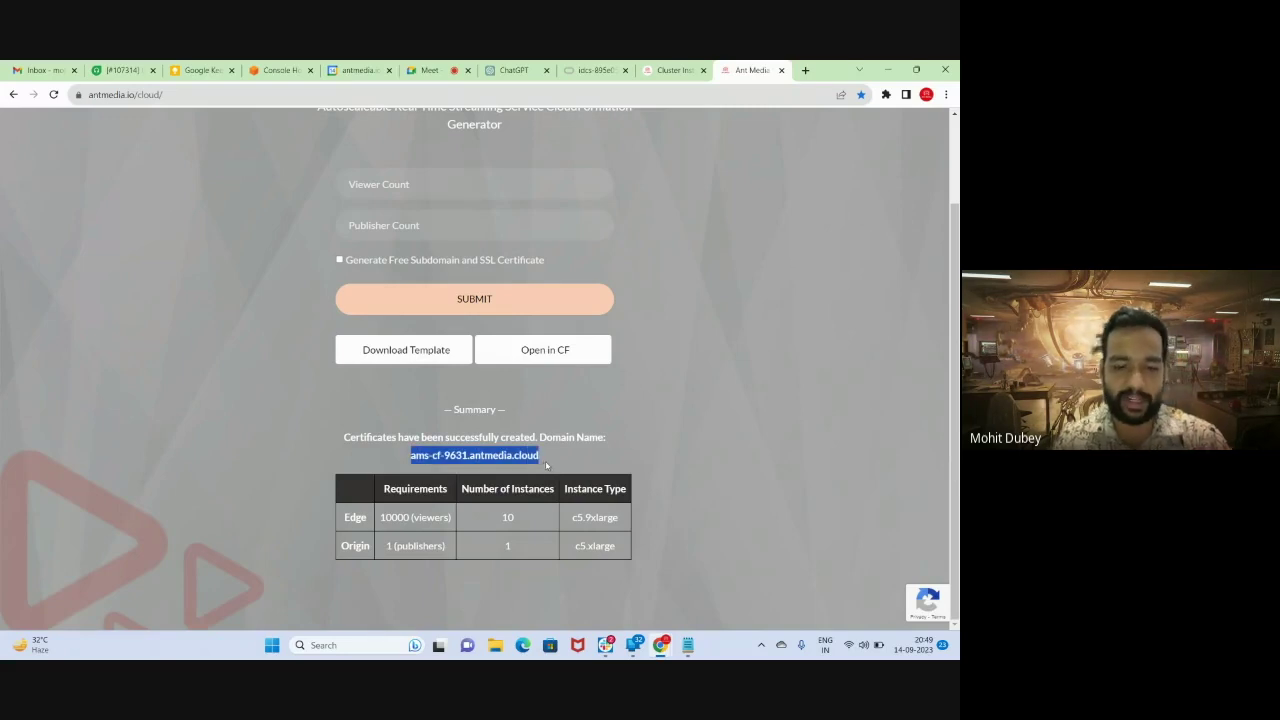
pyautogui.click(688, 645)
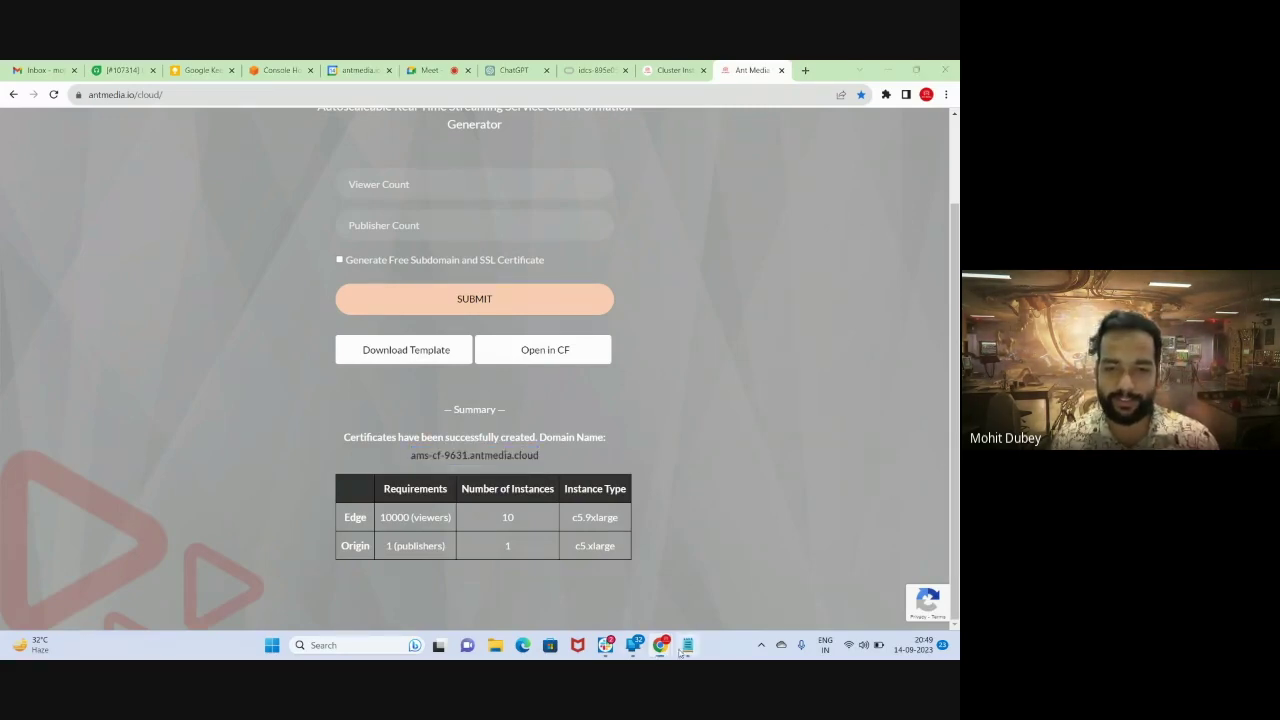
pyautogui.hotkey('ctrl', 'v')
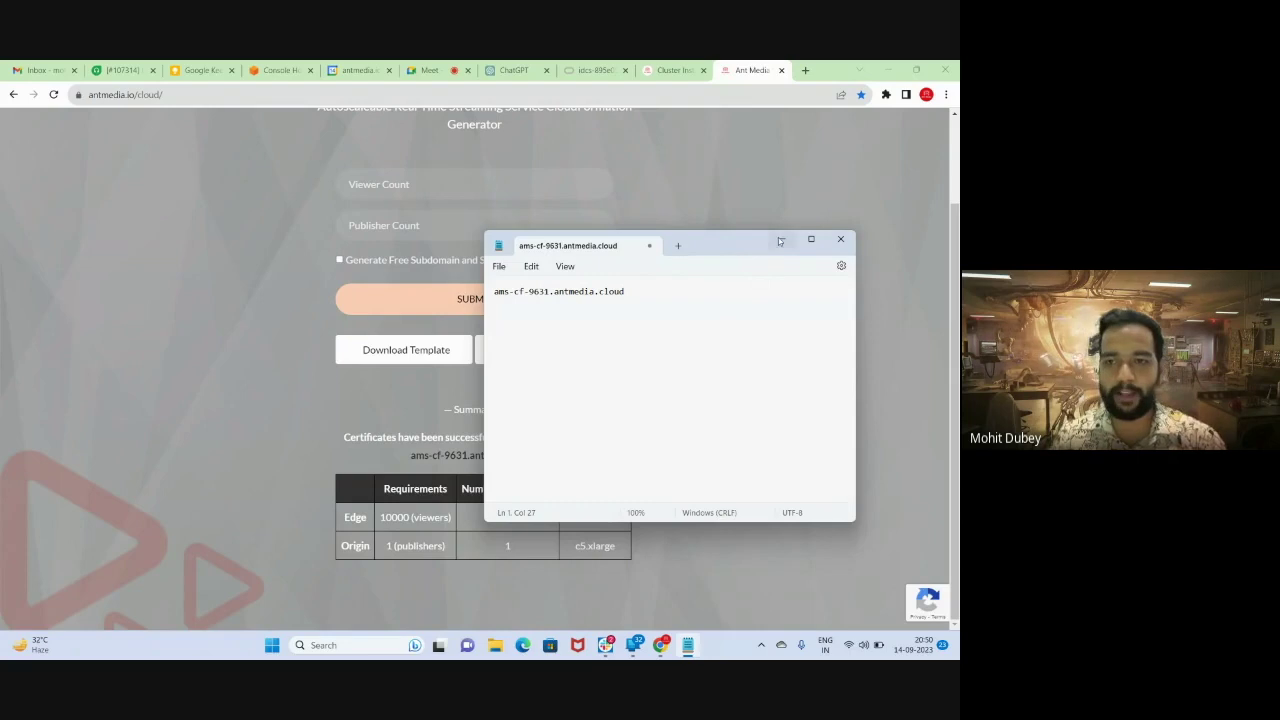
pyautogui.click(780, 240)
pyautogui.click(736, 270)
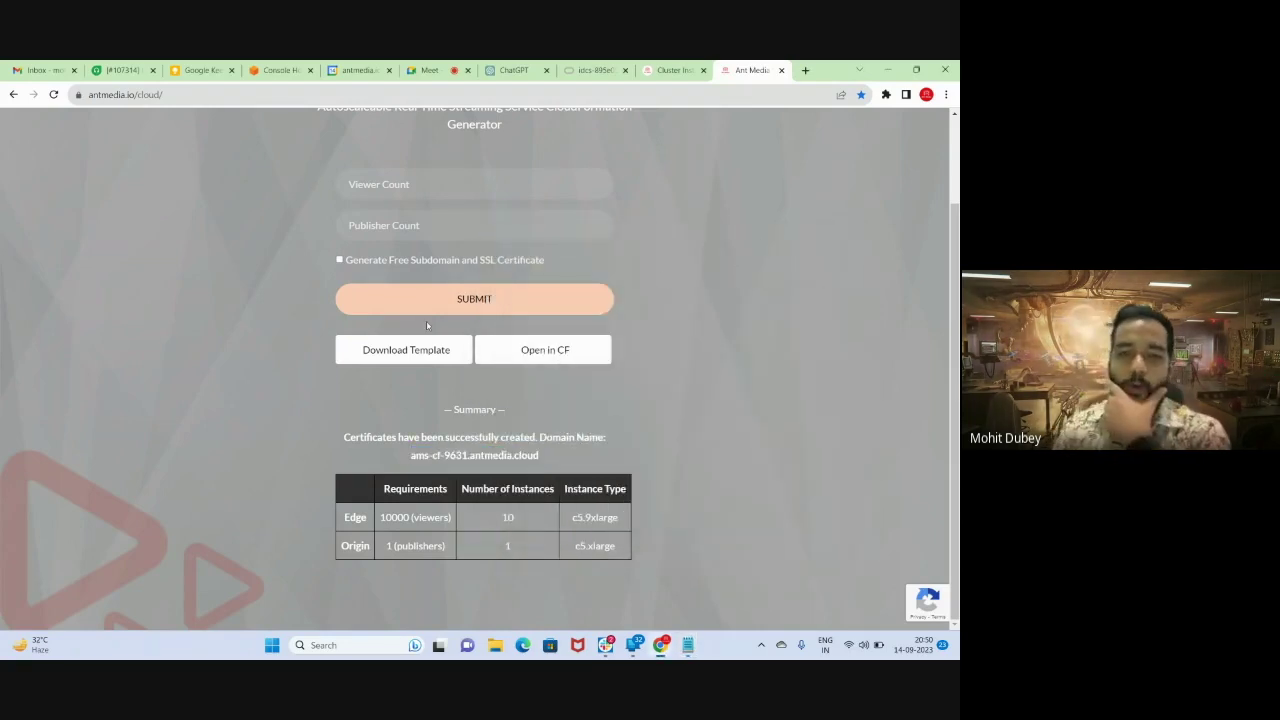
# - Open the generated template in AWS CloudFormation, keep its Amazon S3 template source, and name the stack wizard-stack
pyautogui.click(555, 352)
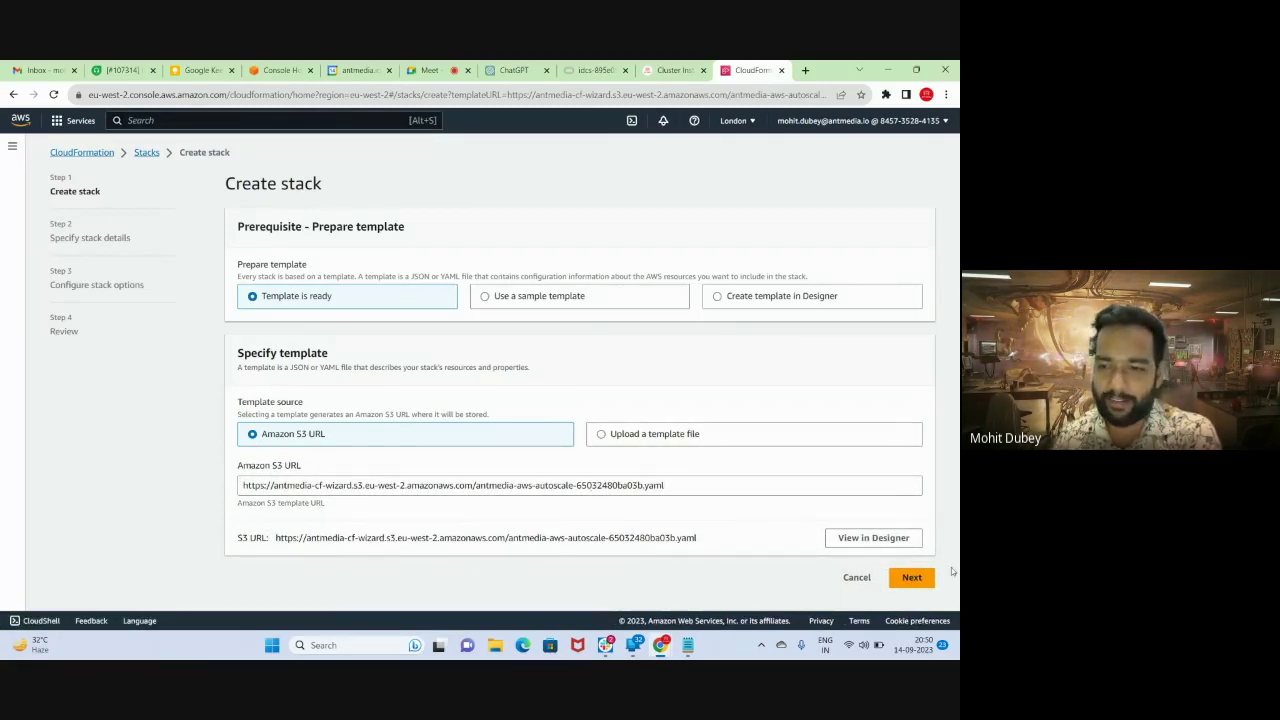
pyautogui.click(916, 579)
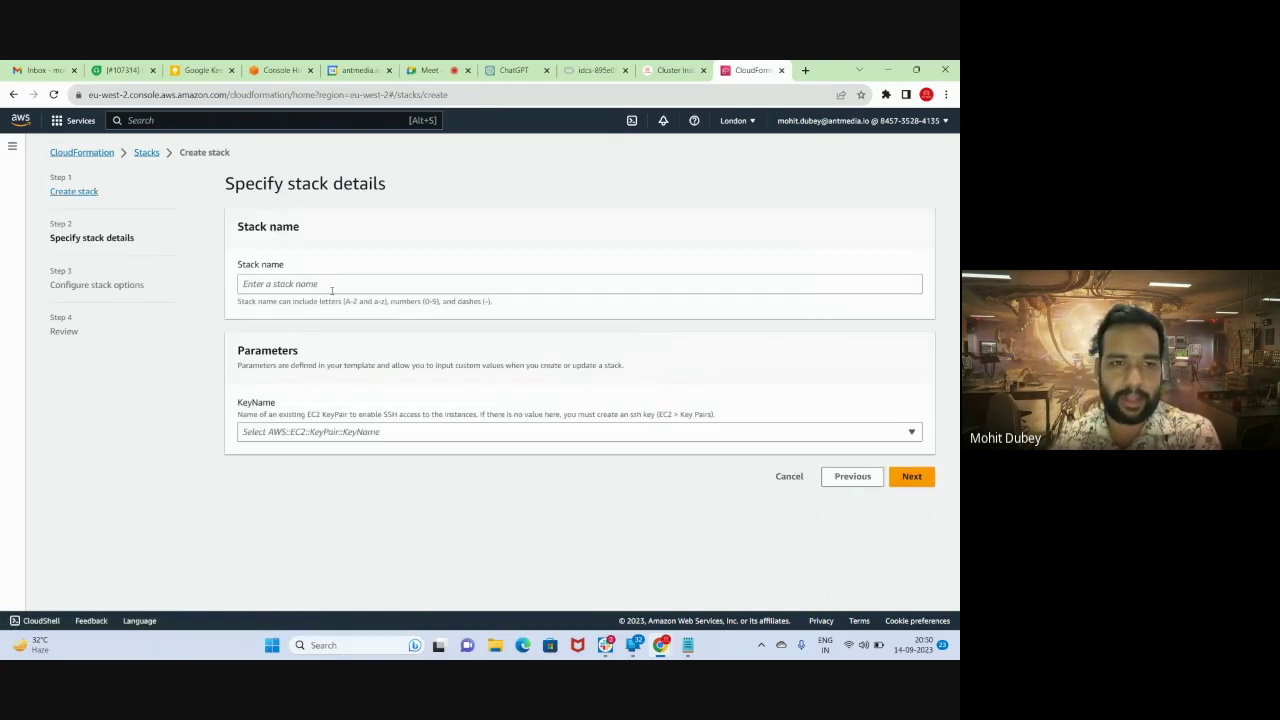
pyautogui.click(319, 281)
pyautogui.write('w')
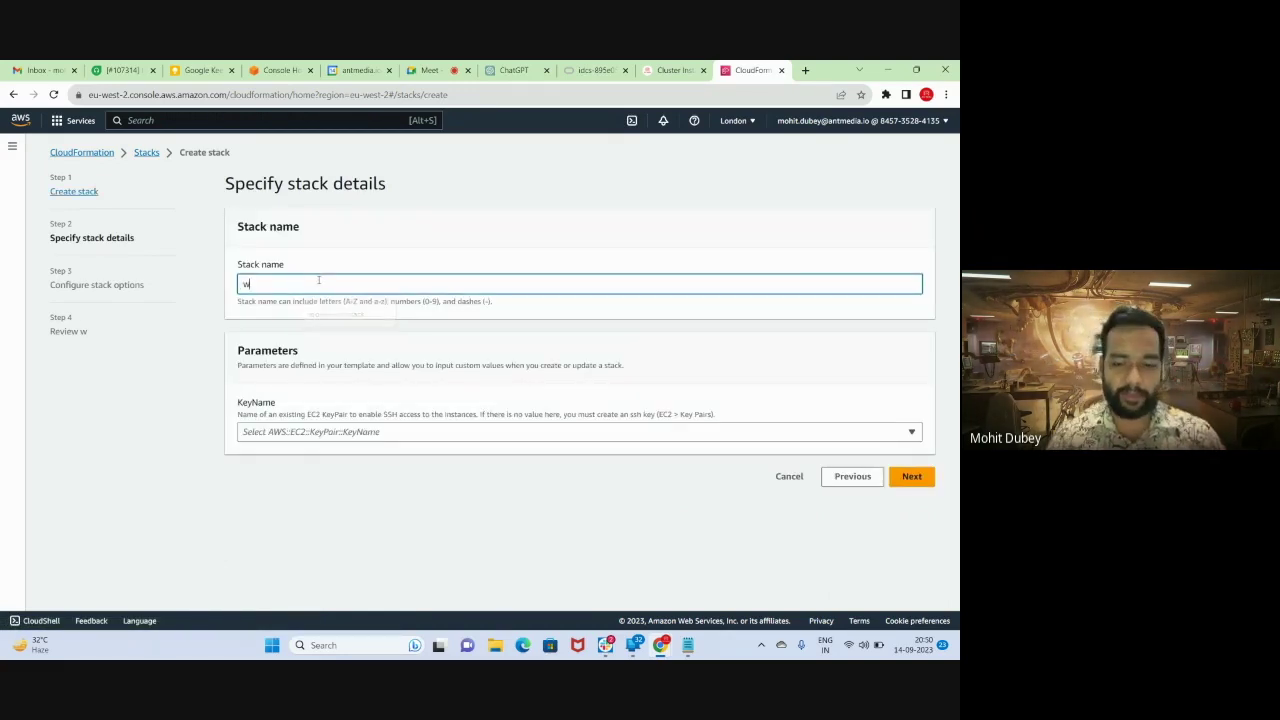
pyautogui.write('izard-stack')
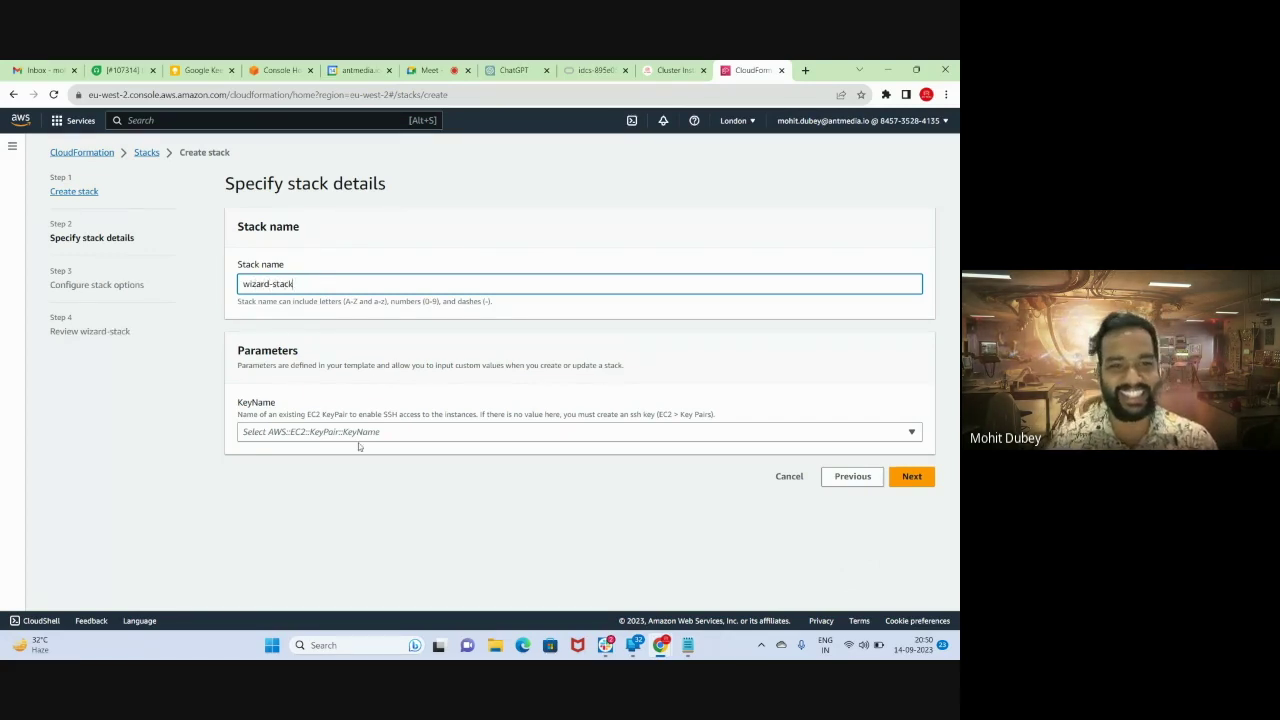
# - Choose the wizard key pair as the stack's KeyName and proceed to the review with the default stack options
pyautogui.click(360, 433)
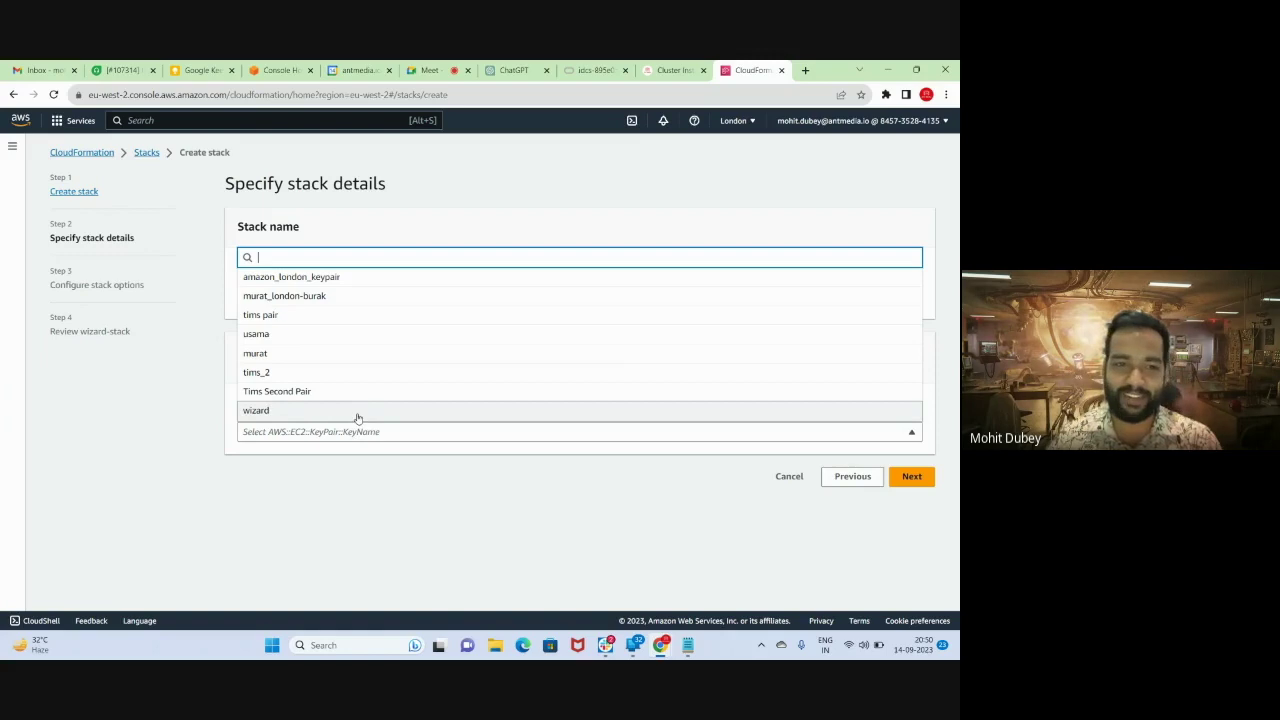
pyautogui.click(358, 412)
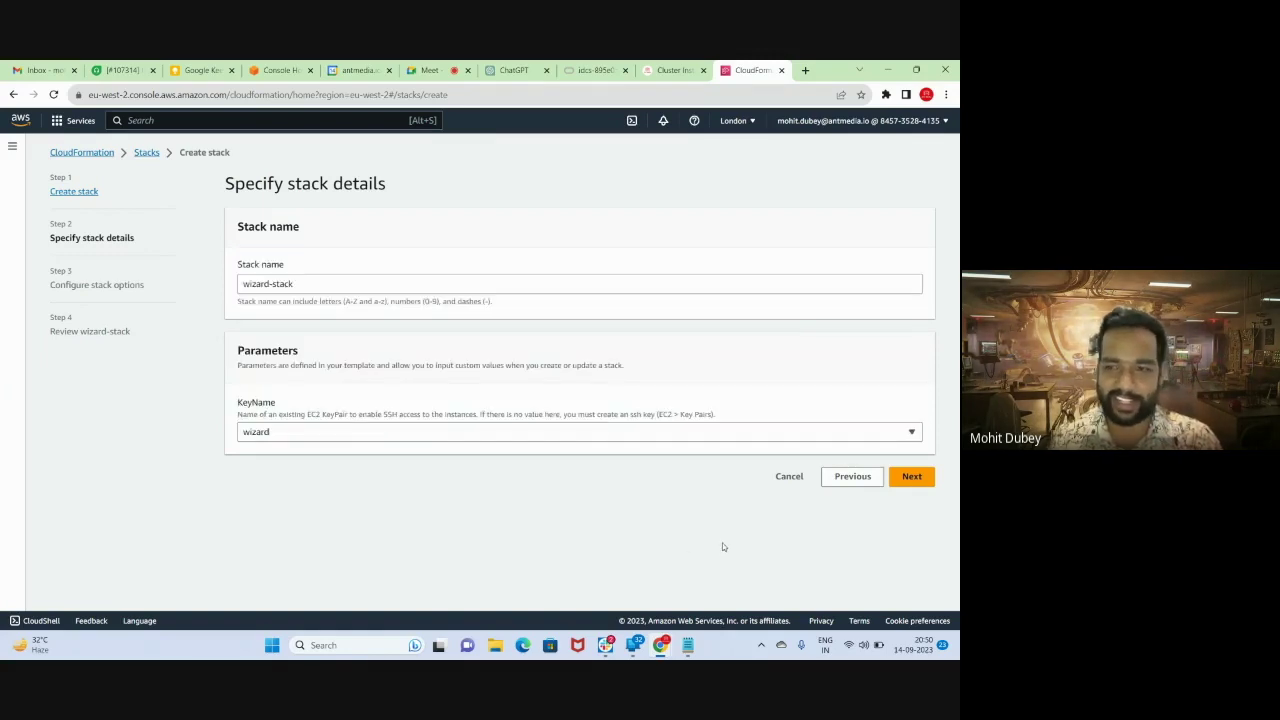
pyautogui.click(910, 477)
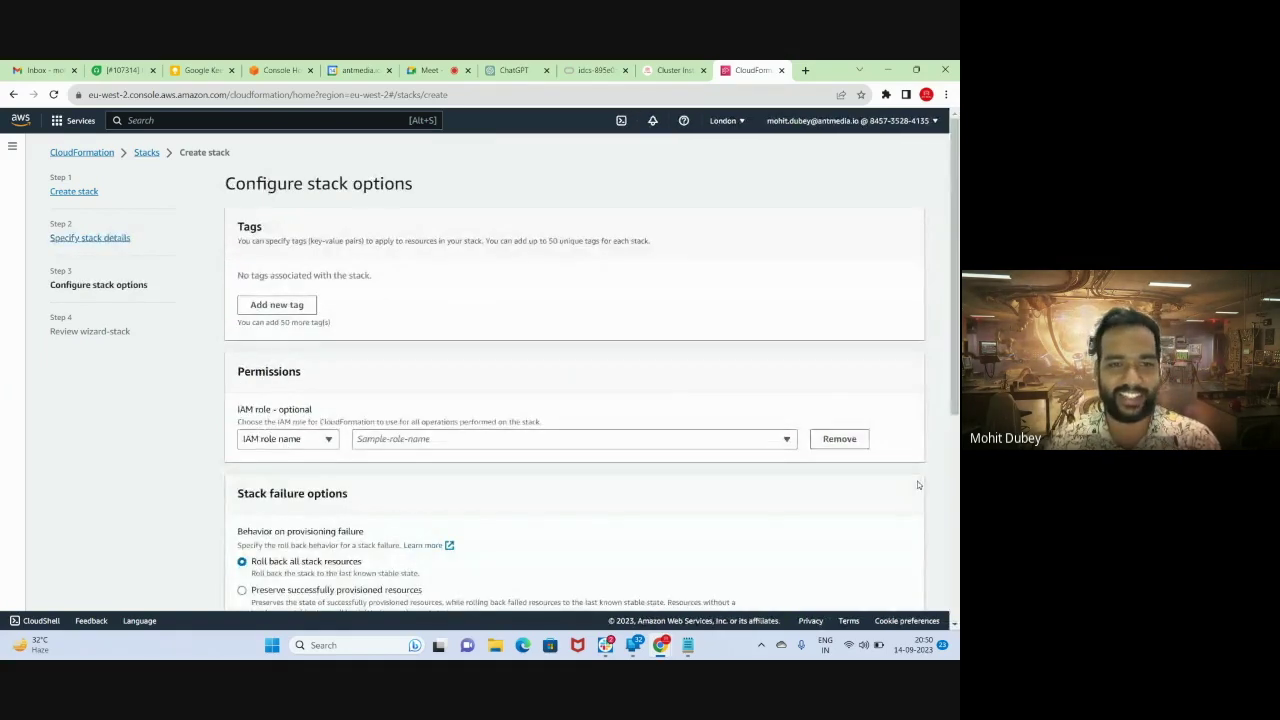
pyautogui.scroll(-5, 760, 390)
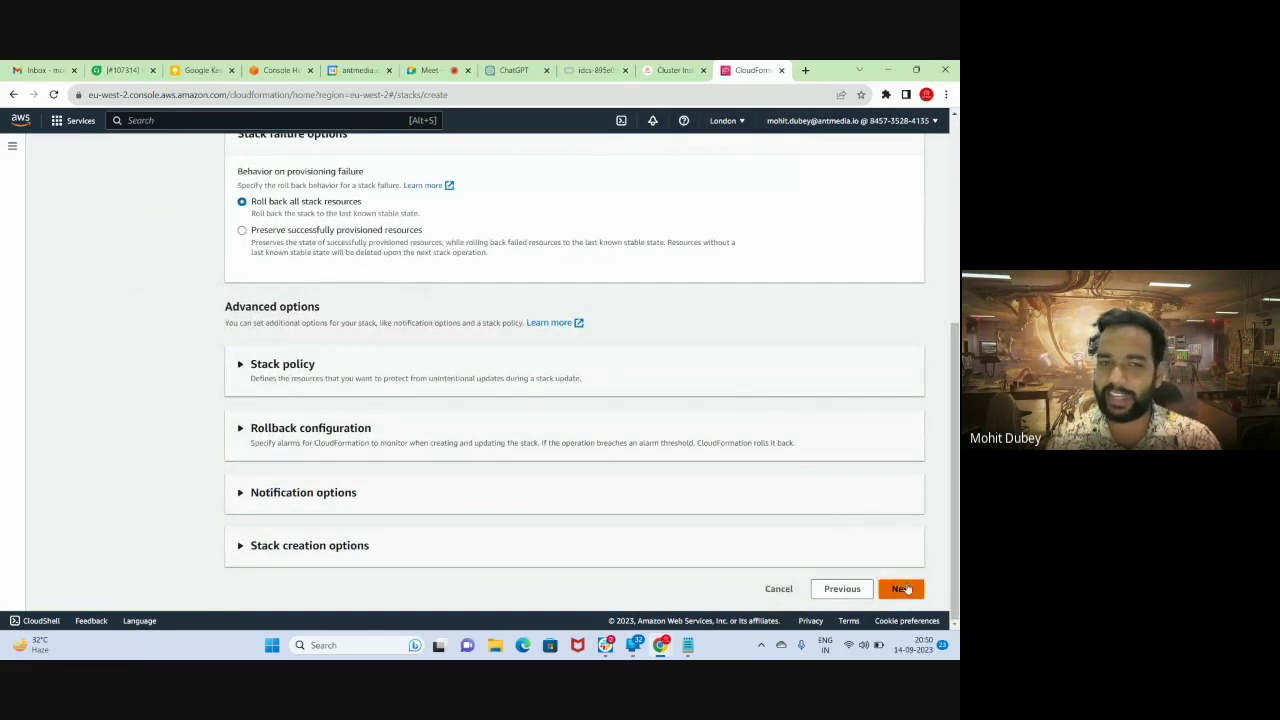
pyautogui.click(903, 589)
# - Acknowledge that AWS CloudFormation might create IAM resources and submit wizard-stack for creation
pyautogui.scroll(-15, 608, 428)
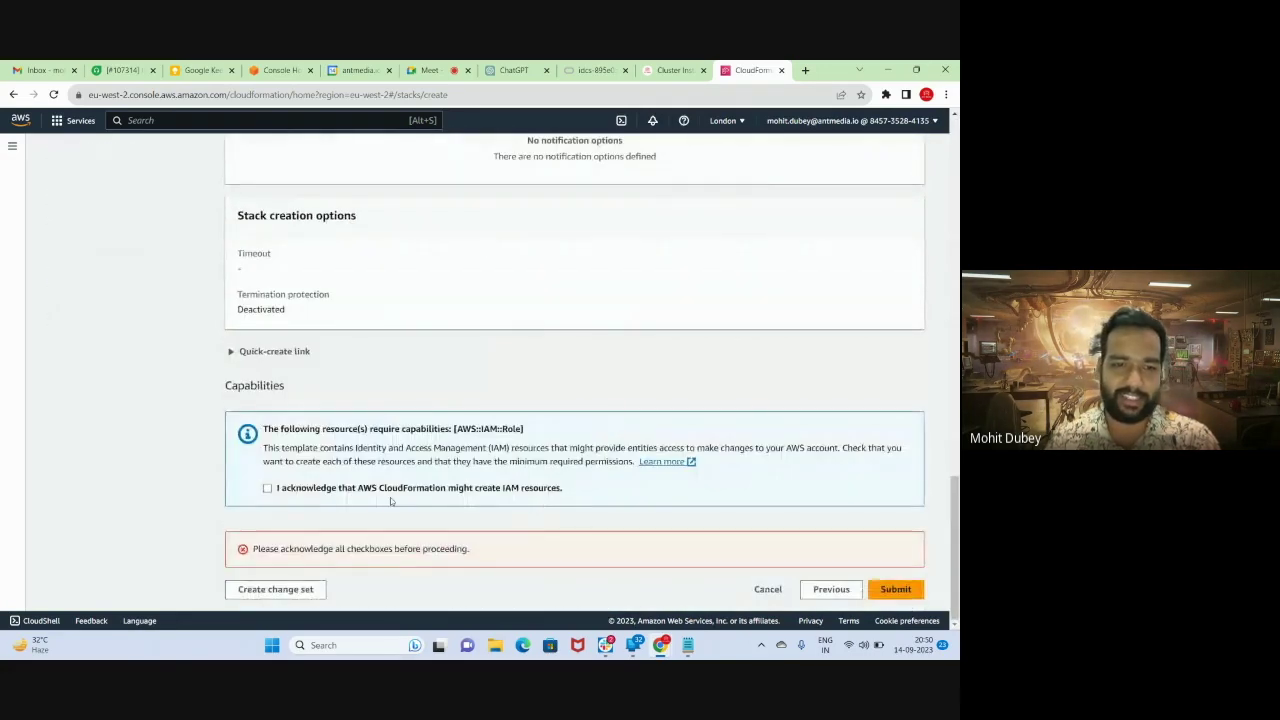
pyautogui.click(268, 488)
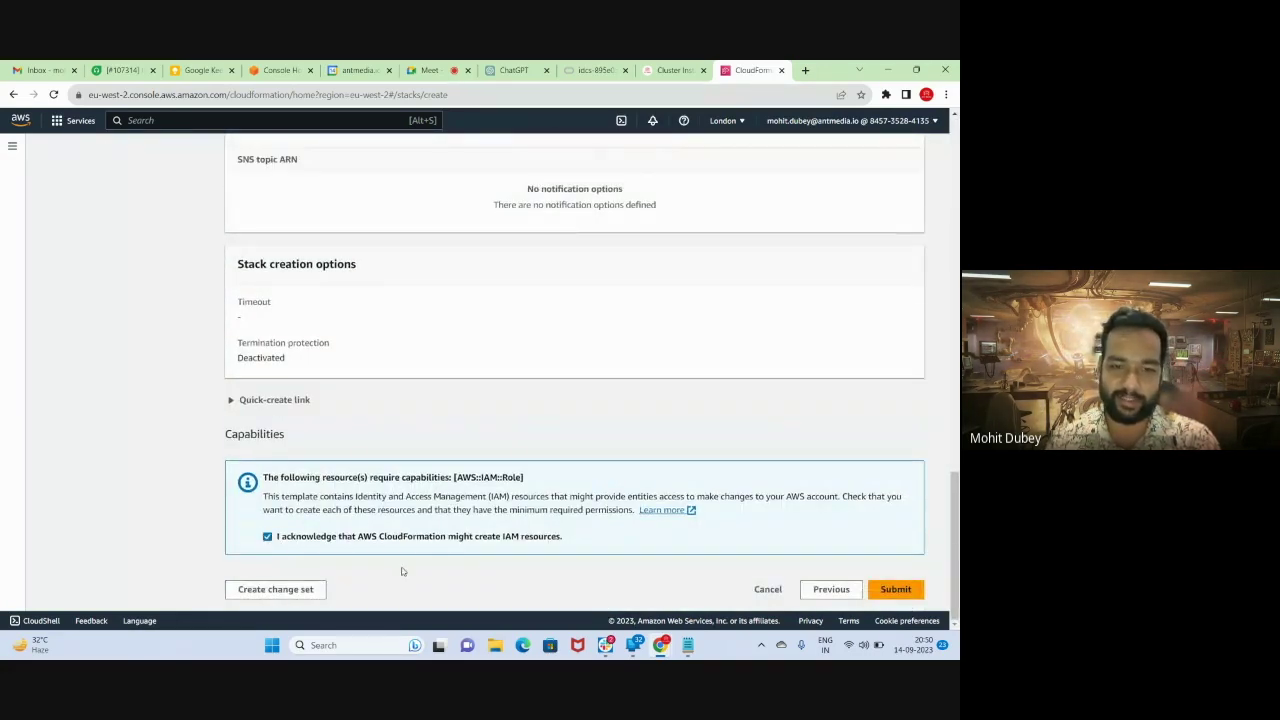
pyautogui.click(915, 595)
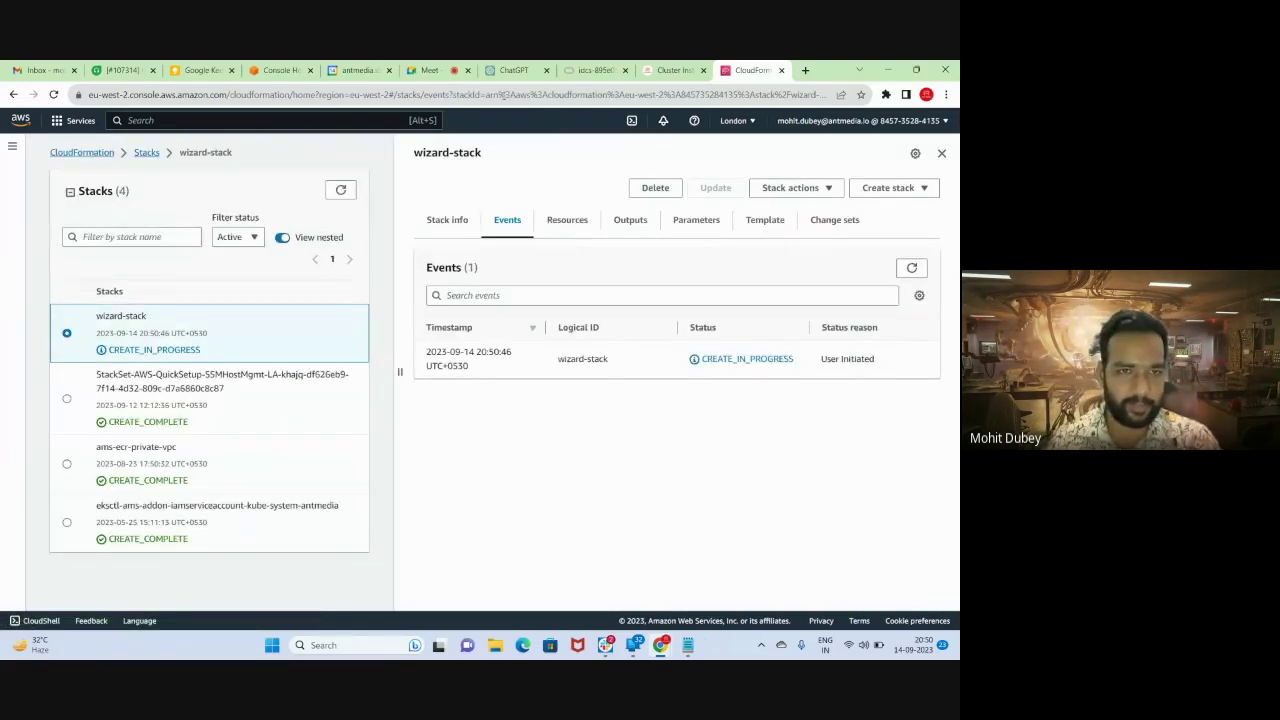
# - Refresh the stack list and the events of wizard-stack to check the creation progress
pyautogui.click(341, 194)
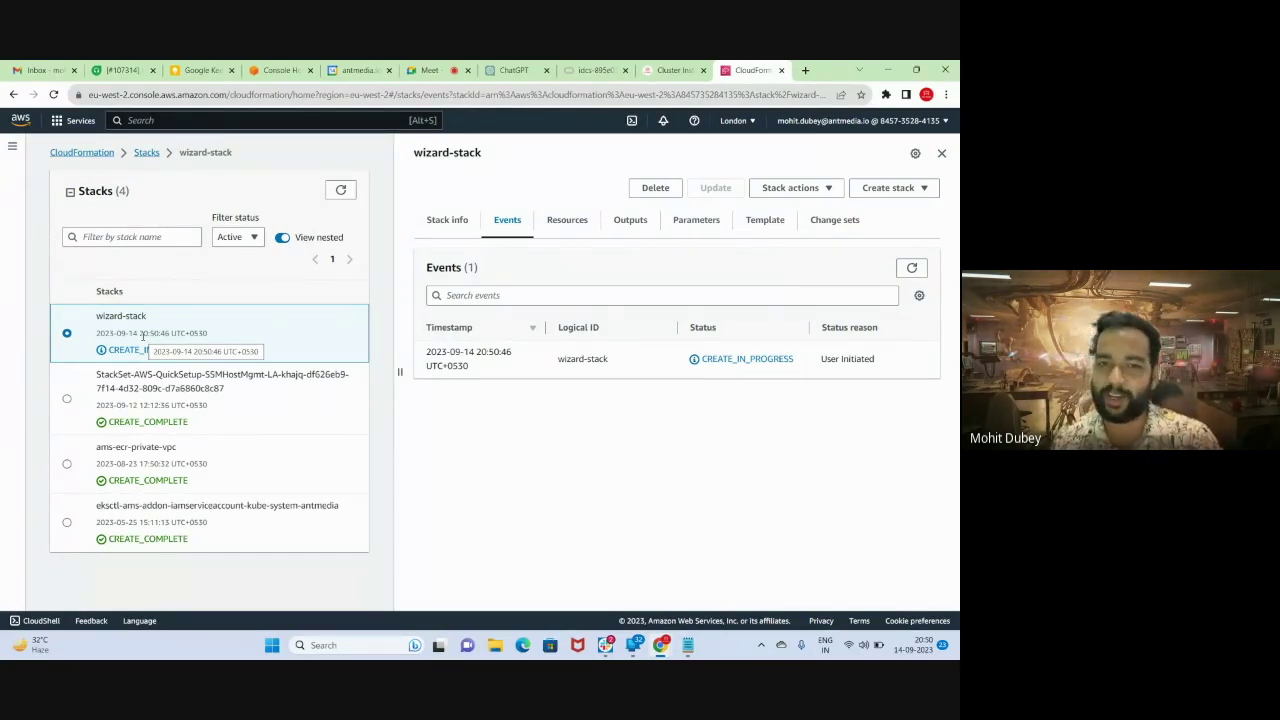
pyautogui.click(340, 189)
pyautogui.click(912, 268)
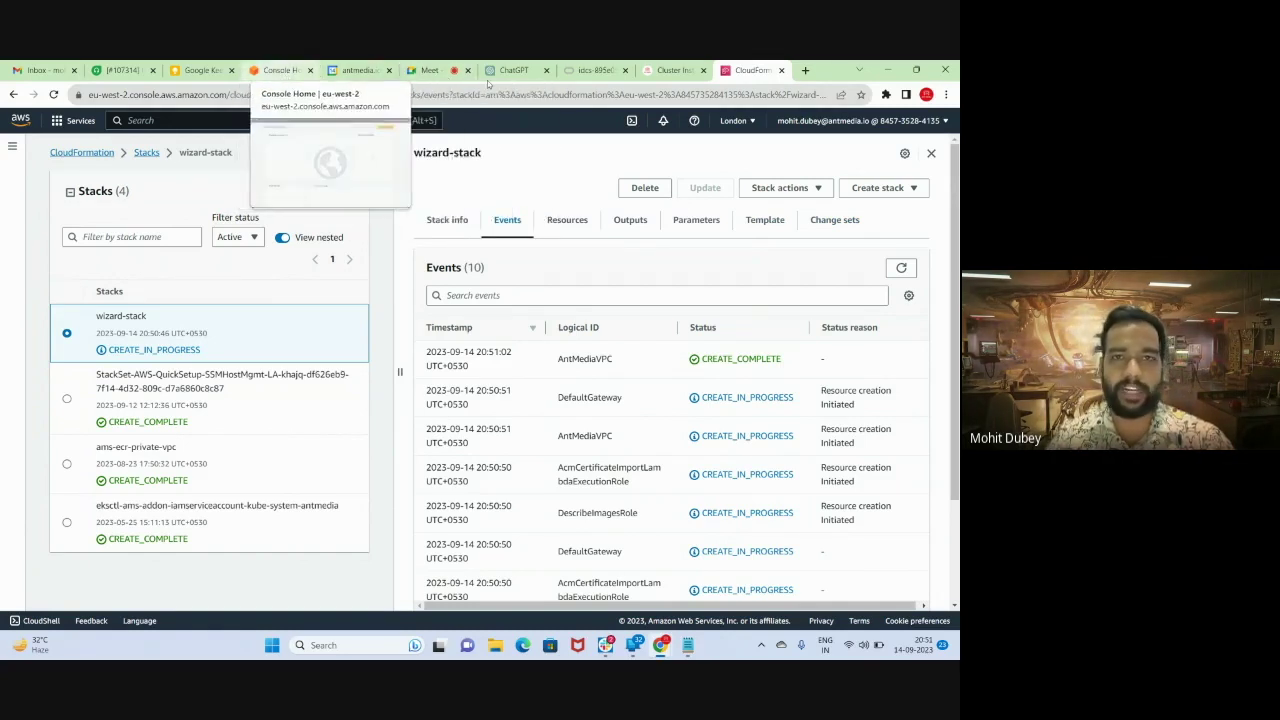
# - Examine the cluster diagram, the four cluster components and the MongoDB installation section in Ant Media's Cluster Installation guide
pyautogui.click(672, 70)
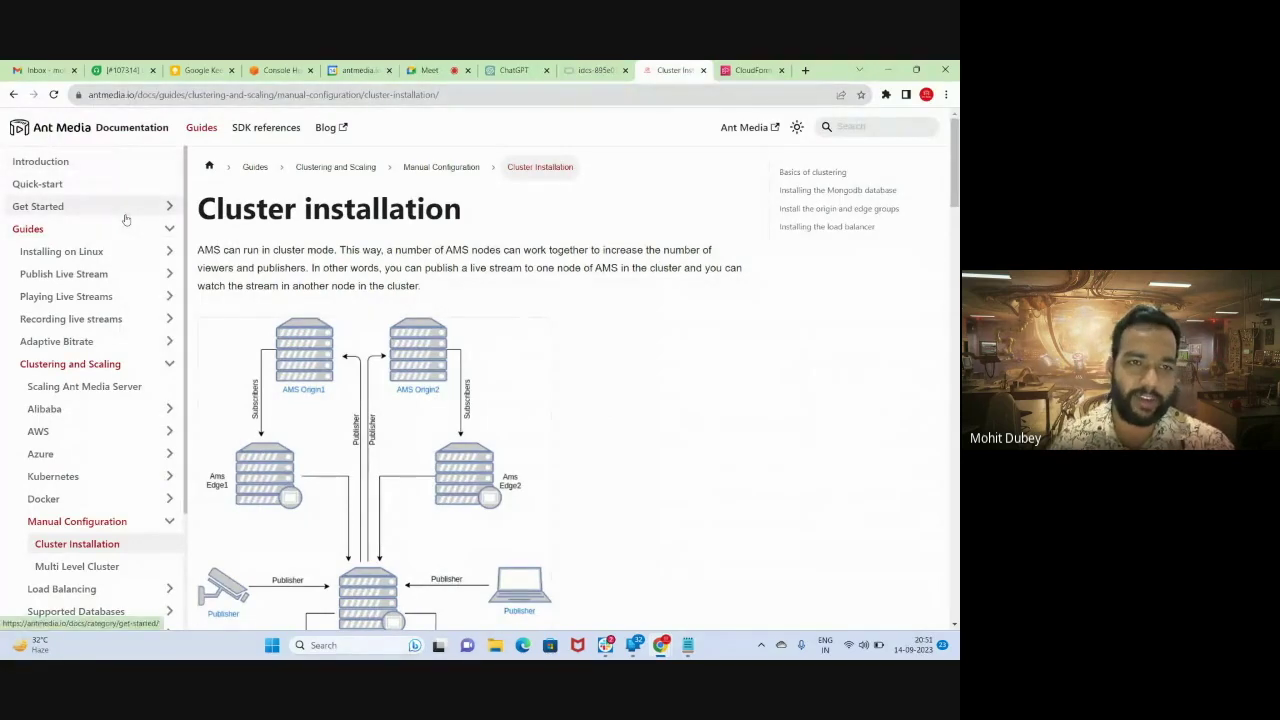
pyautogui.scroll(-1, 519, 385)
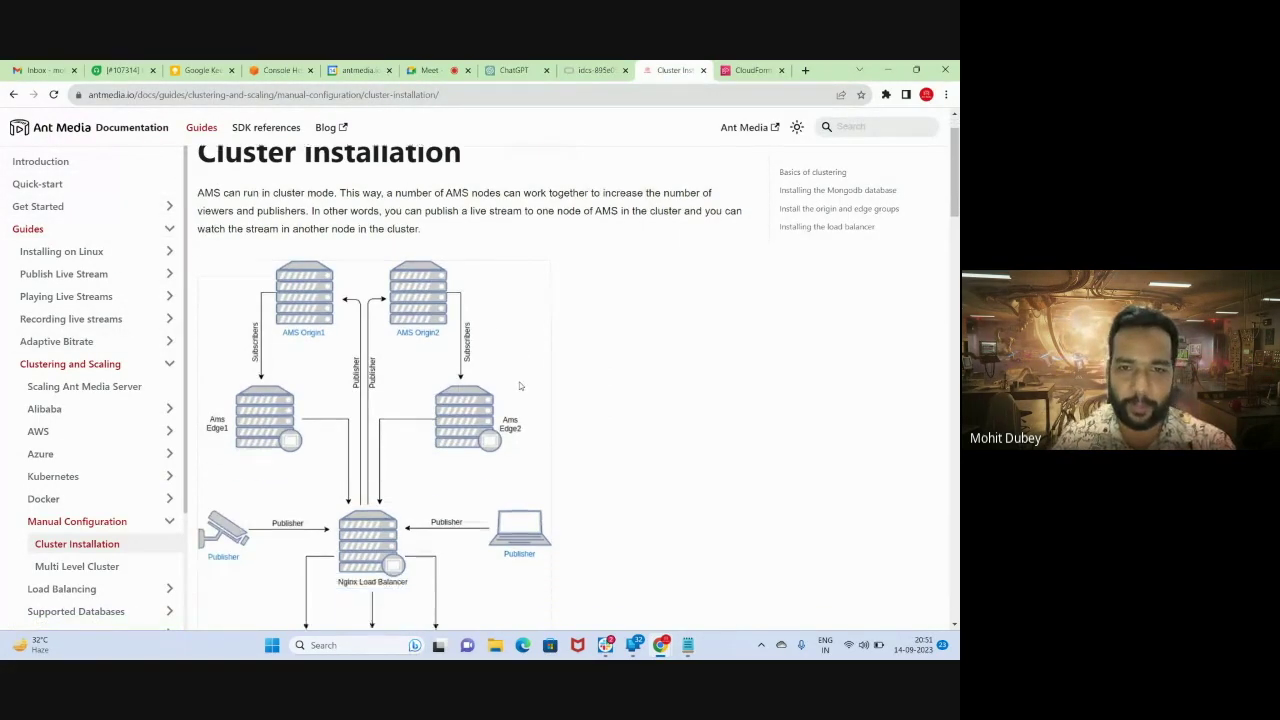
pyautogui.scroll(-1, 519, 385)
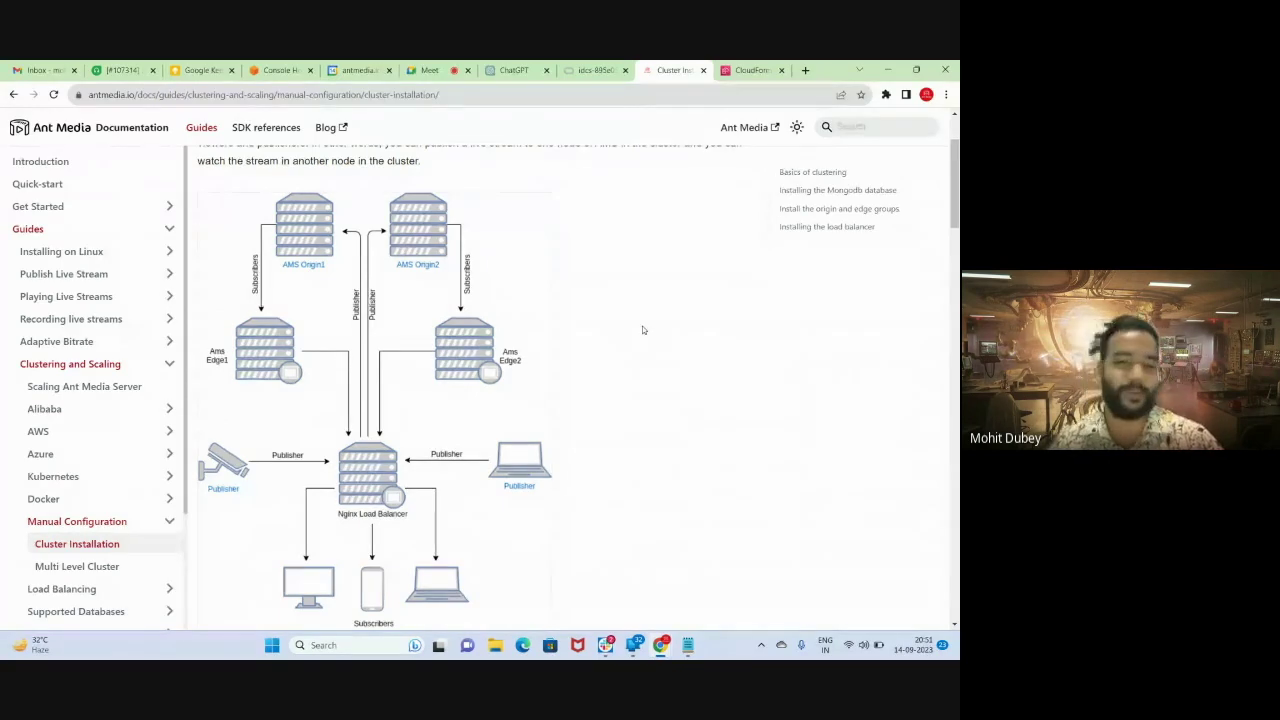
pyautogui.scroll(-5, 643, 330)
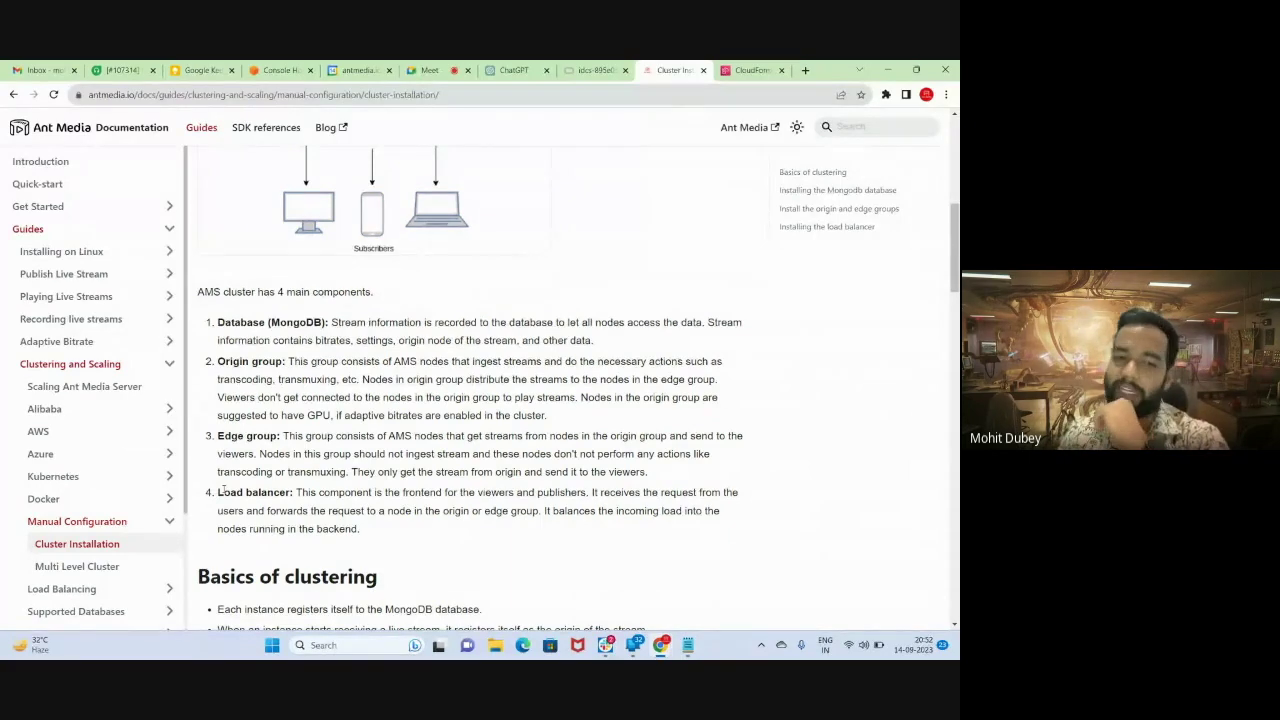
pyautogui.scroll(-3, 320, 490)
pyautogui.scroll(-3, 449, 433)
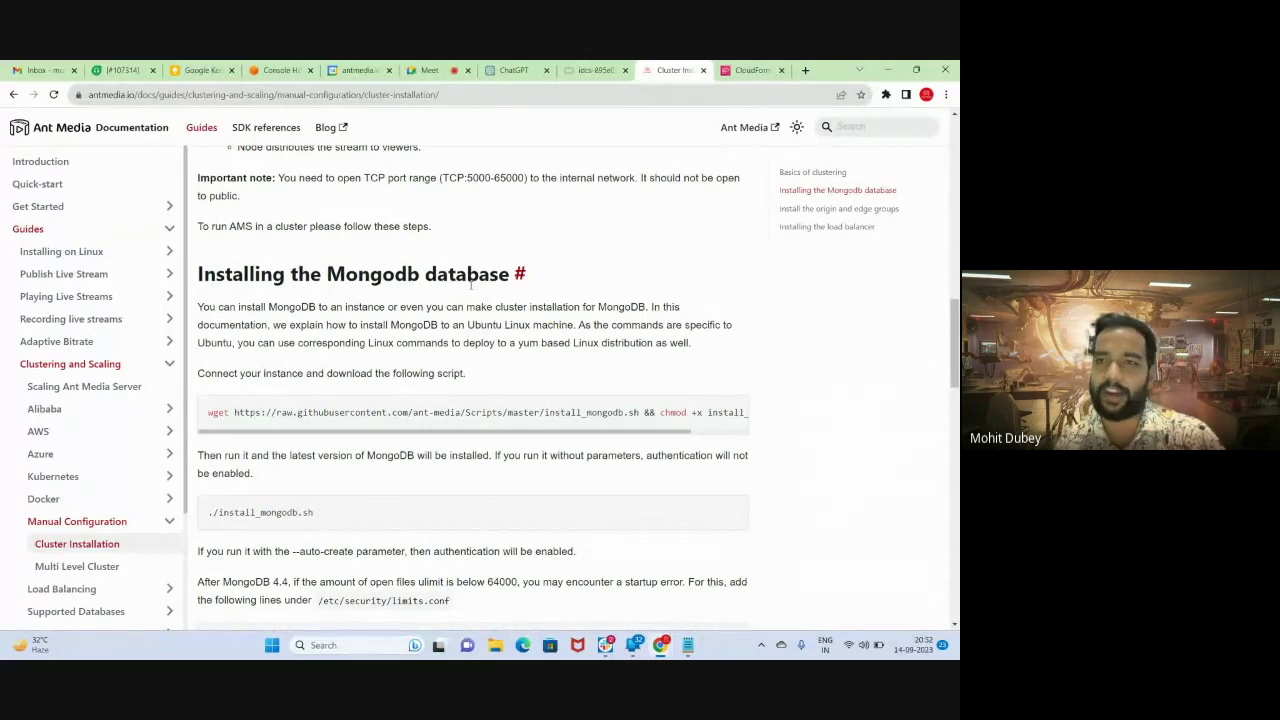
pyautogui.scroll(-1, 77, 527)
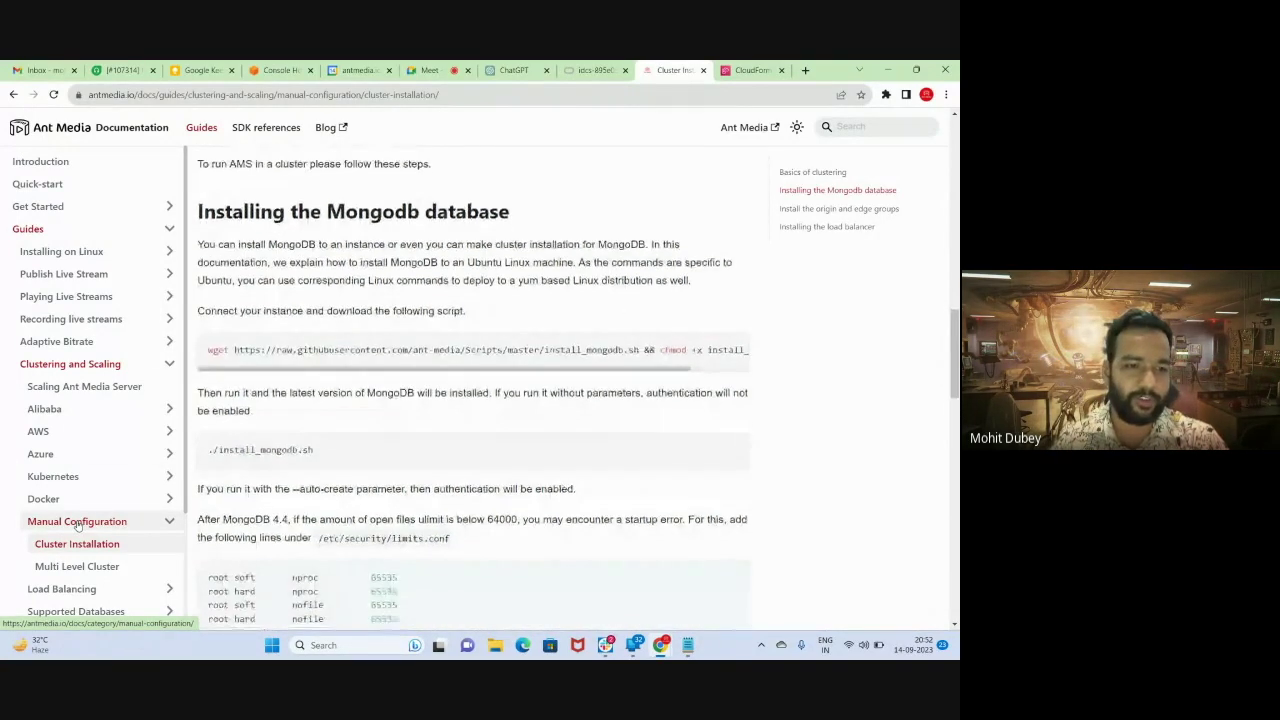
# - Reopen the Cluster Installation guide from the Manual Configuration overview and review it through to the load balancer section
pyautogui.click(72, 528)
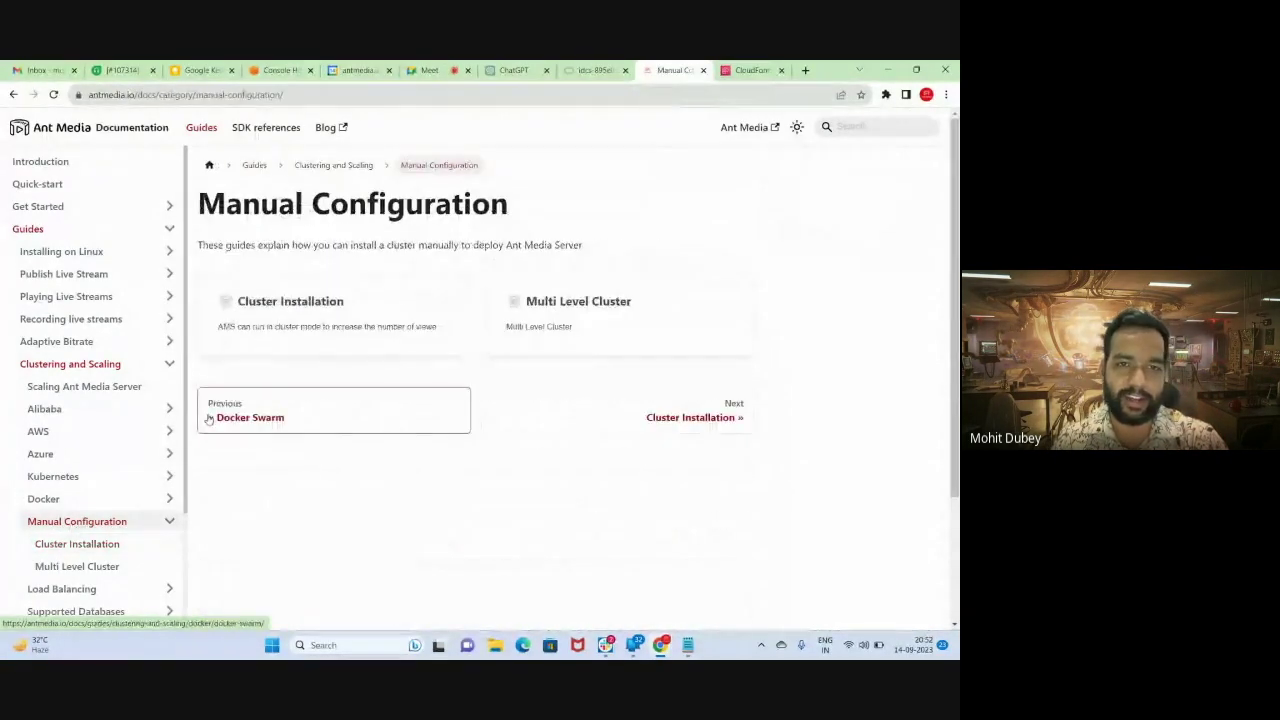
pyautogui.click(450, 330)
pyautogui.scroll(-8, 467, 341)
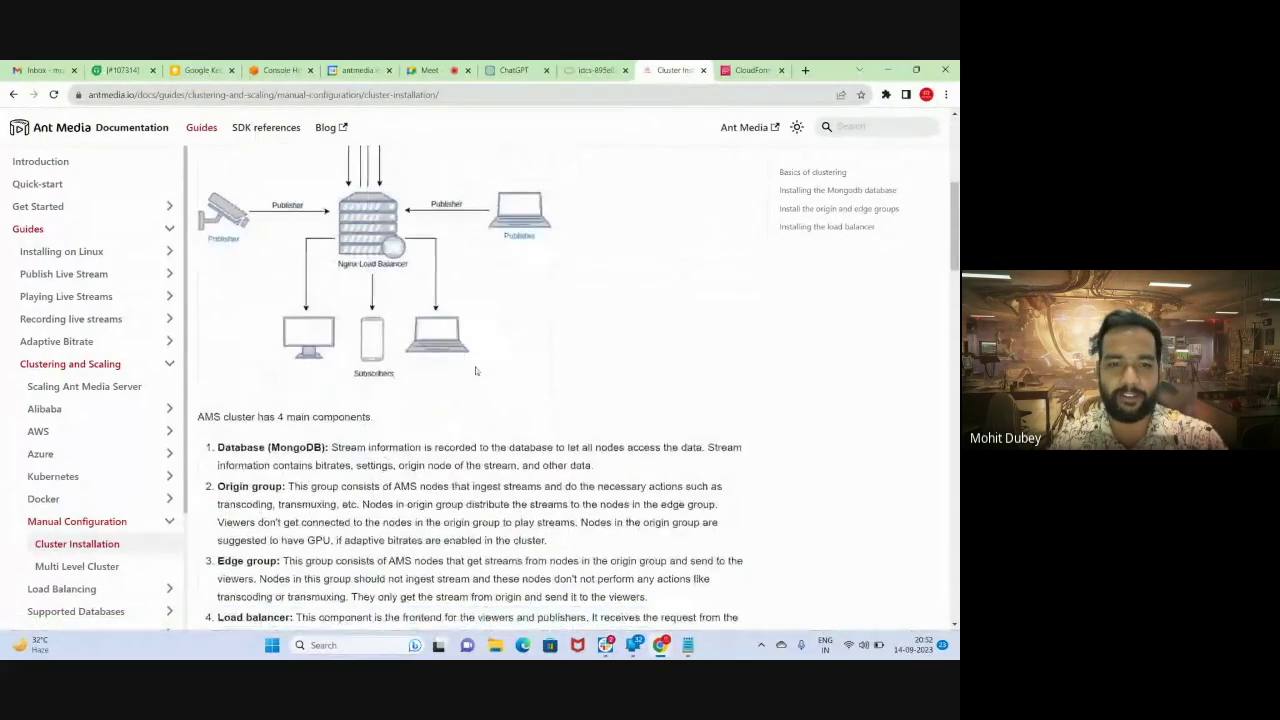
pyautogui.scroll(-4, 393, 390)
pyautogui.scroll(3, 457, 336)
pyautogui.scroll(-15, 480, 340)
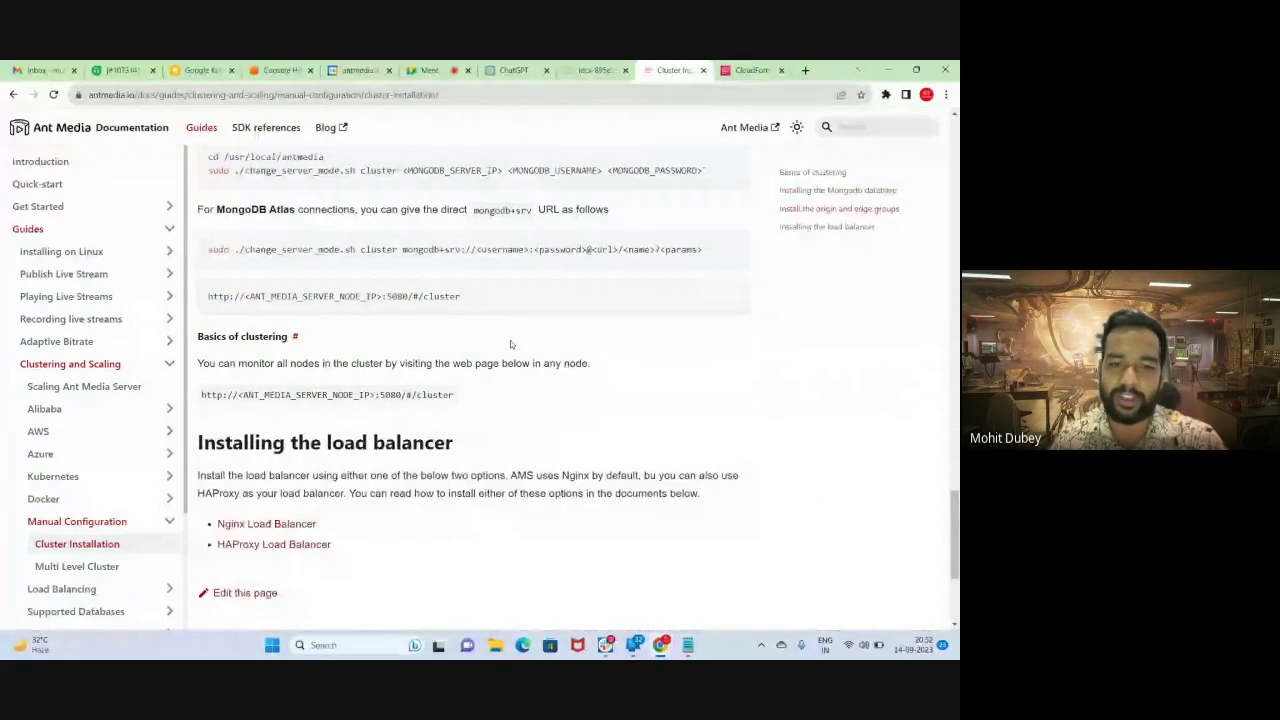
# - Open the linked Nginx Load Balancer guide and examine its script-based and step-by-step installation instructions
pyautogui.click(250, 524)
pyautogui.scroll(-3, 460, 340)
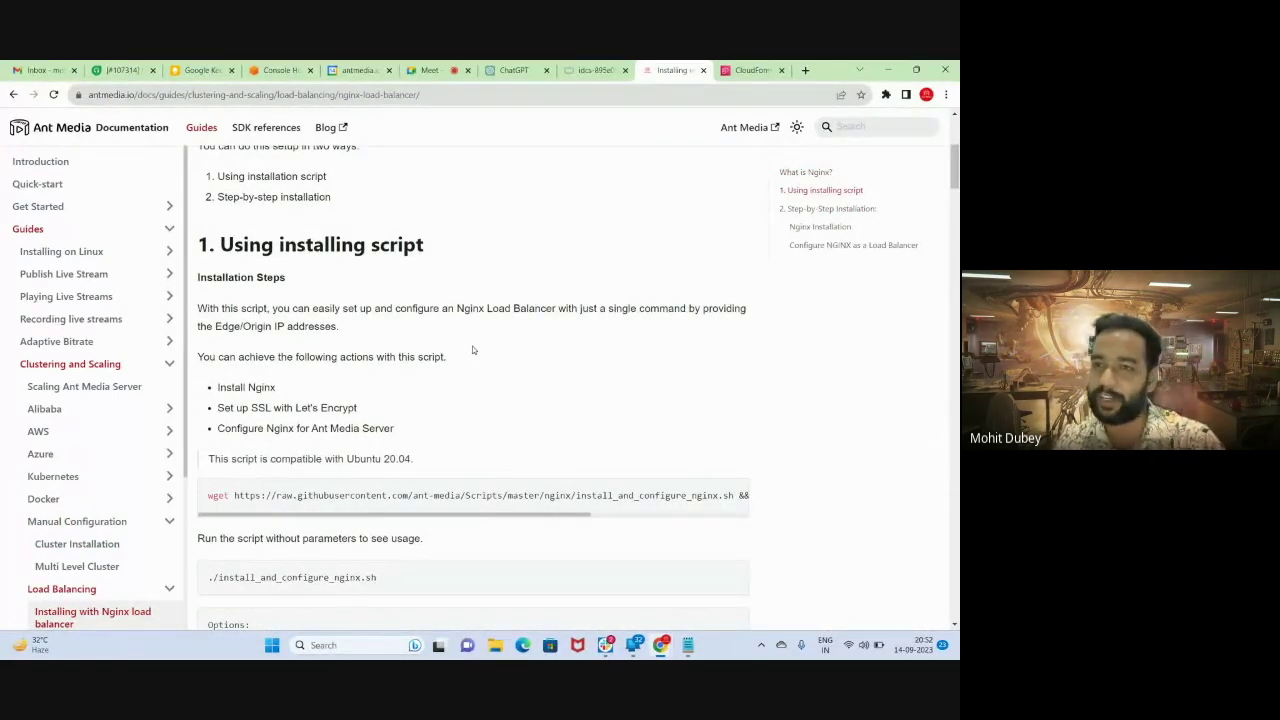
pyautogui.scroll(-10, 474, 350)
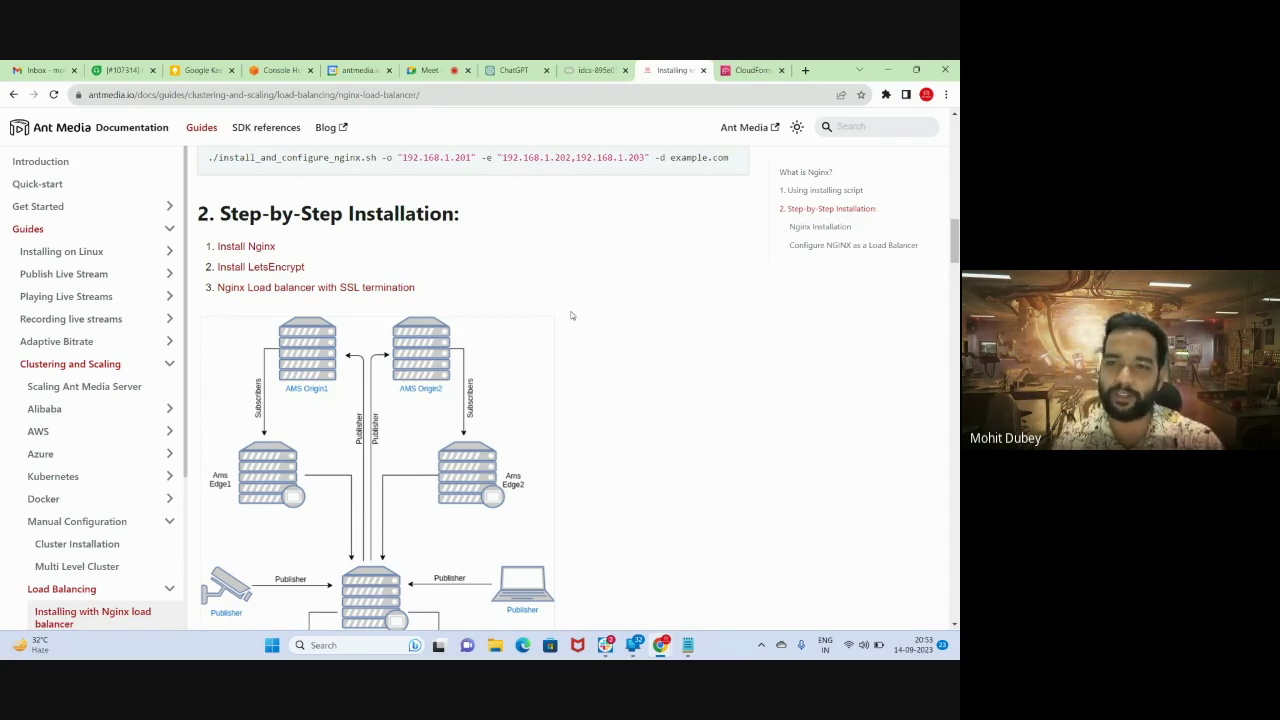
pyautogui.scroll(-10, 571, 315)
pyautogui.scroll(-2, 571, 315)
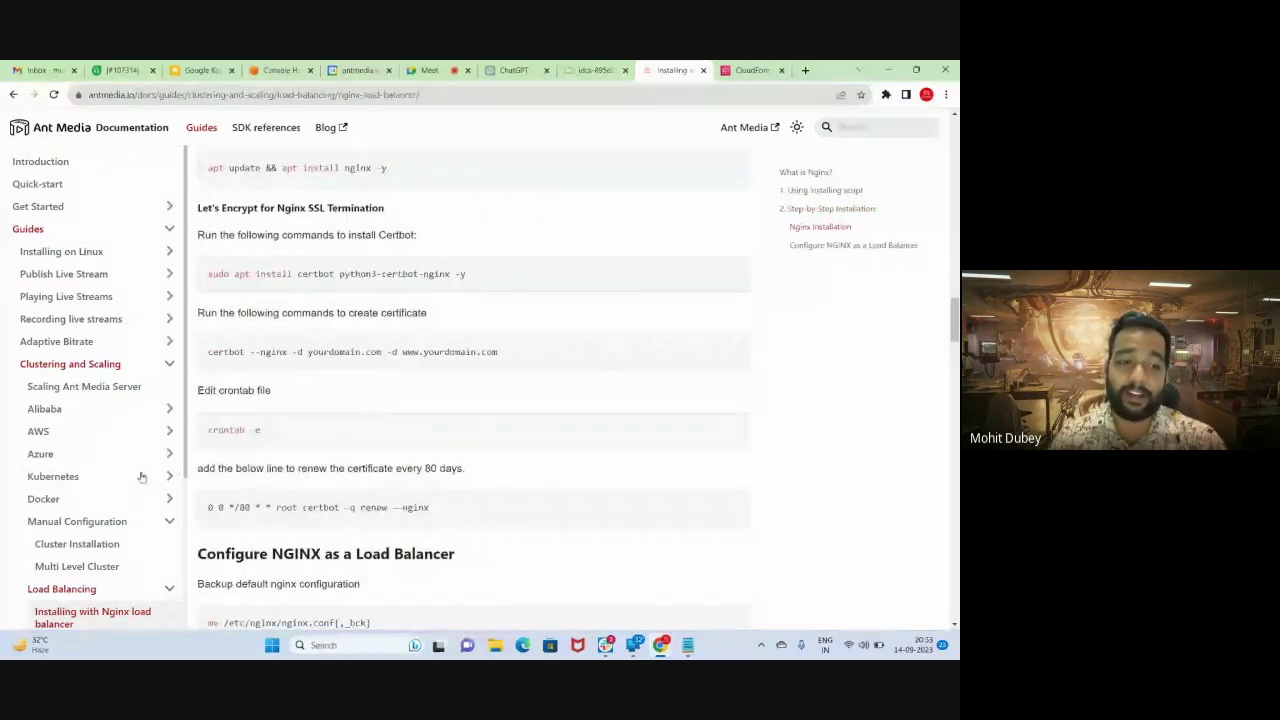
pyautogui.scroll(-2, 104, 528)
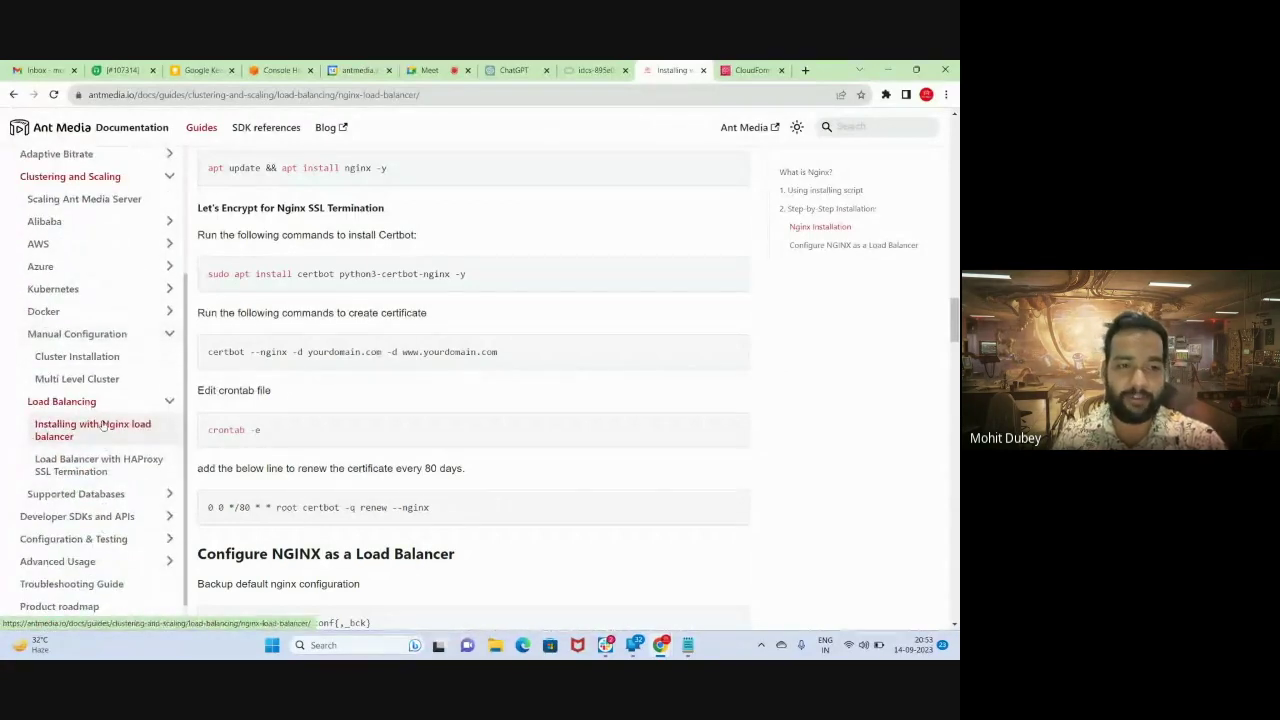
pyautogui.scroll(-3, 100, 430)
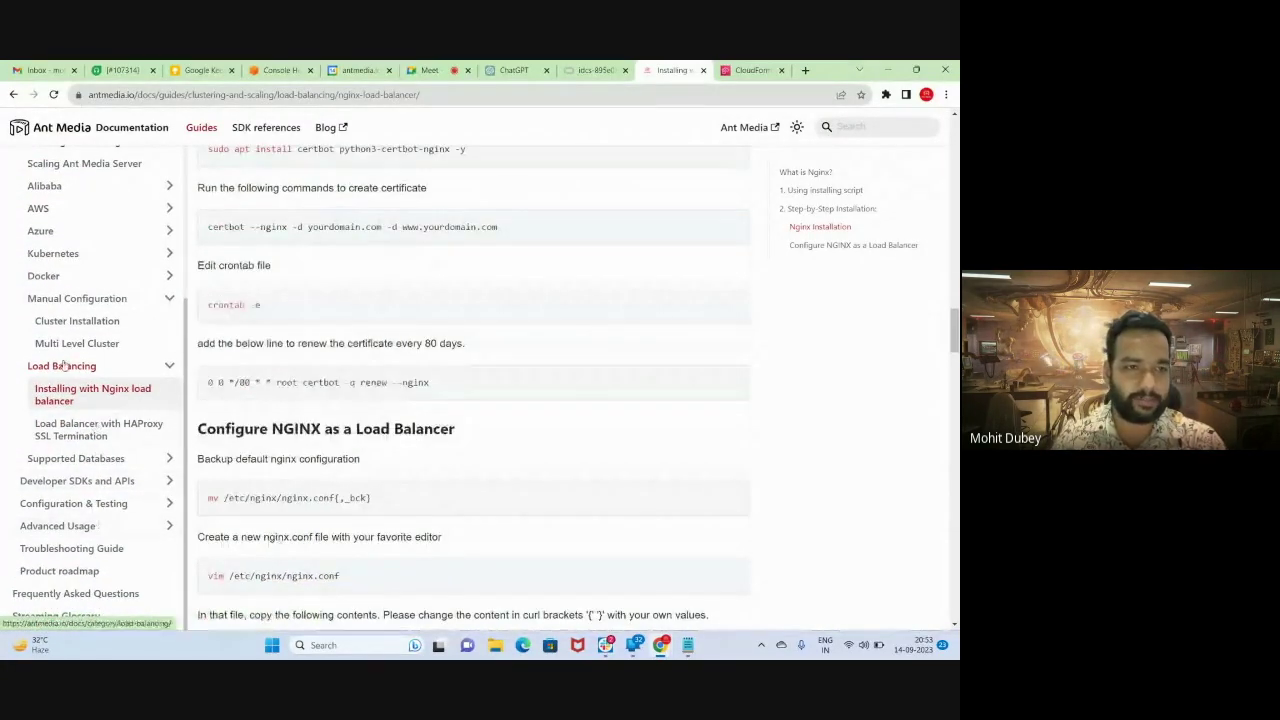
# - Open the Scale AMS with AWS CloudFormation guide from the AWS documentation and briefly highlight CloudFormation in its title
pyautogui.click(80, 210)
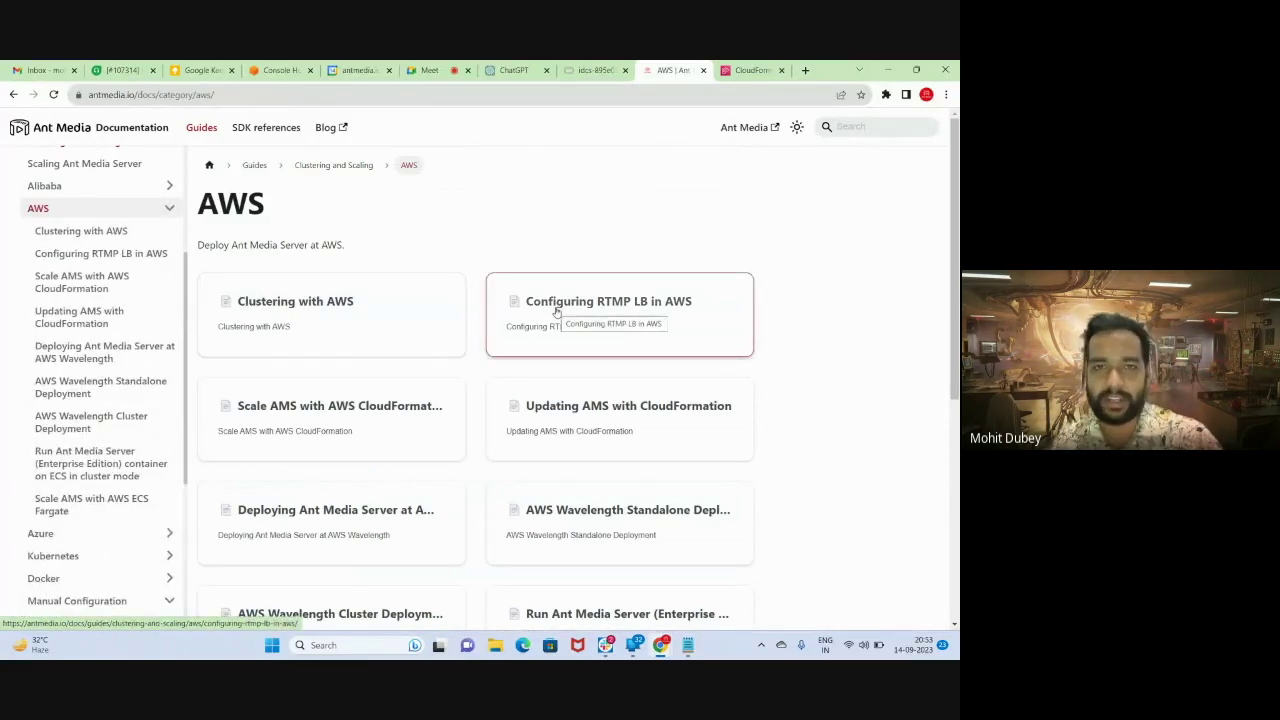
pyautogui.click(381, 441)
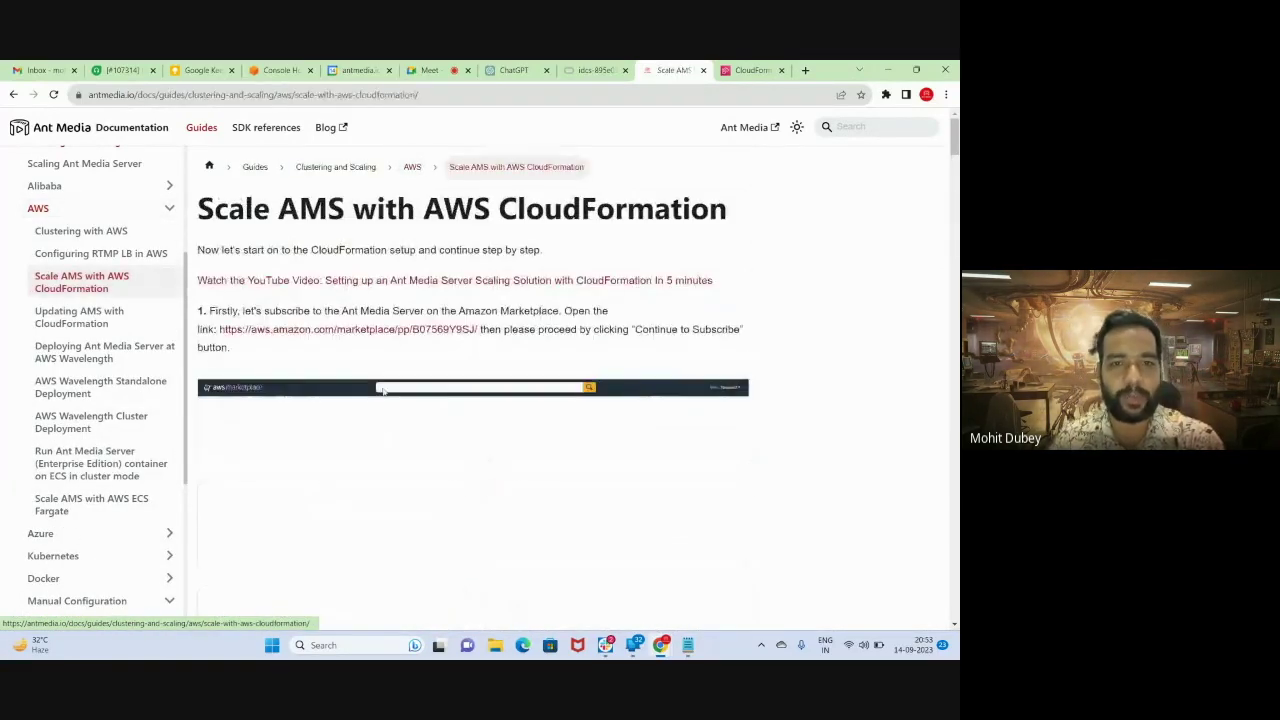
pyautogui.moveTo(500, 208); pyautogui.dragTo(727, 211)
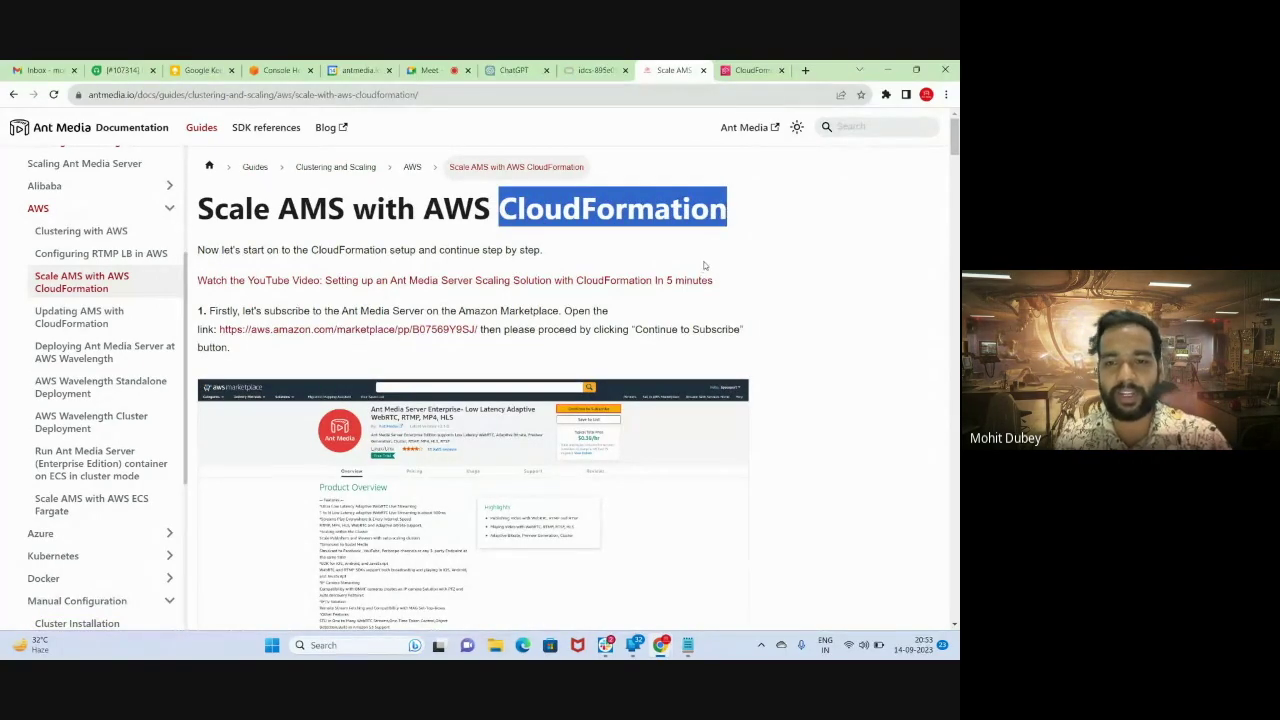
pyautogui.click(705, 262)
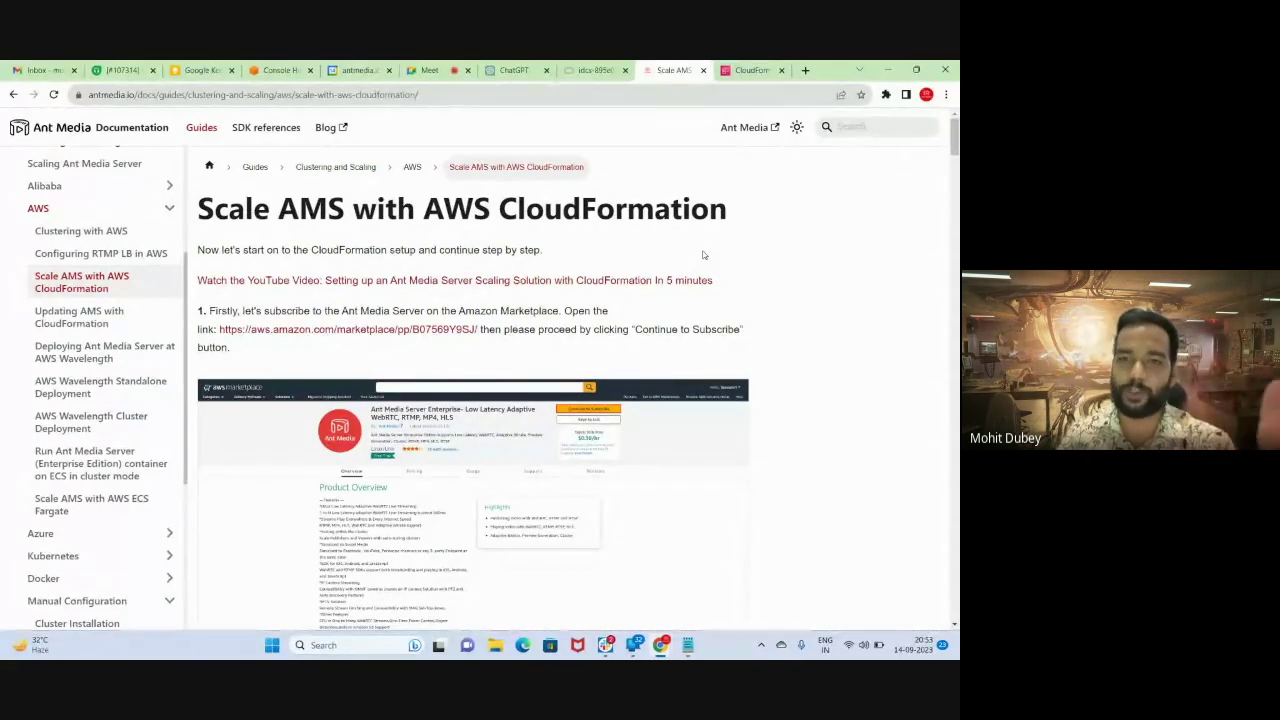
# - Examine the guide's marketplace subscription, template upload and stack parameter instructions up to the step for configuring stack options
pyautogui.scroll(-8, 622, 248)
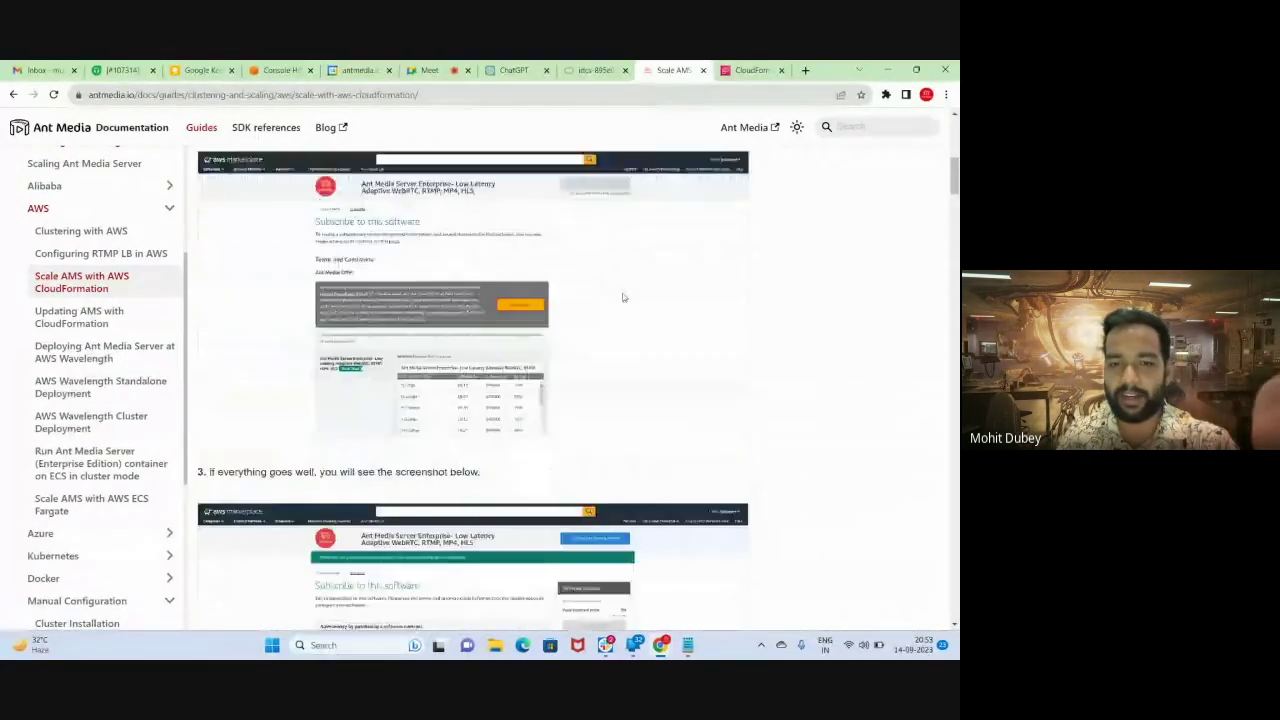
pyautogui.scroll(-15, 622, 297)
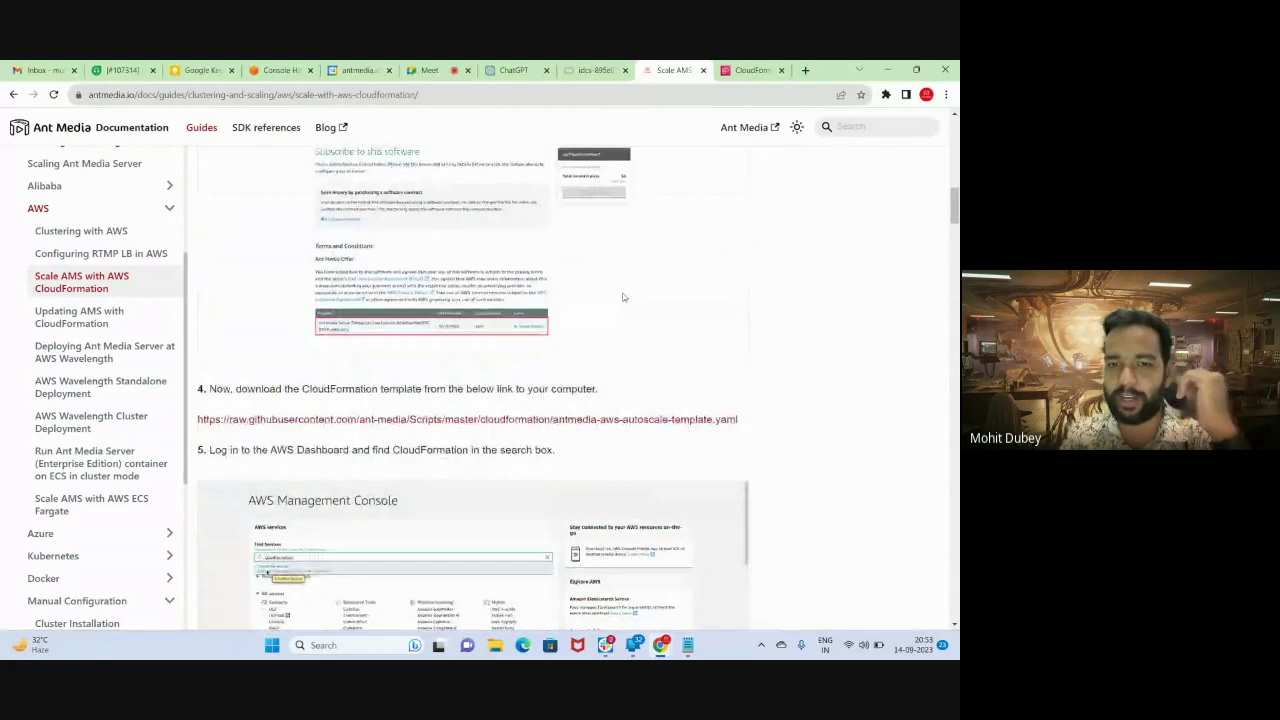
pyautogui.scroll(-2, 622, 297)
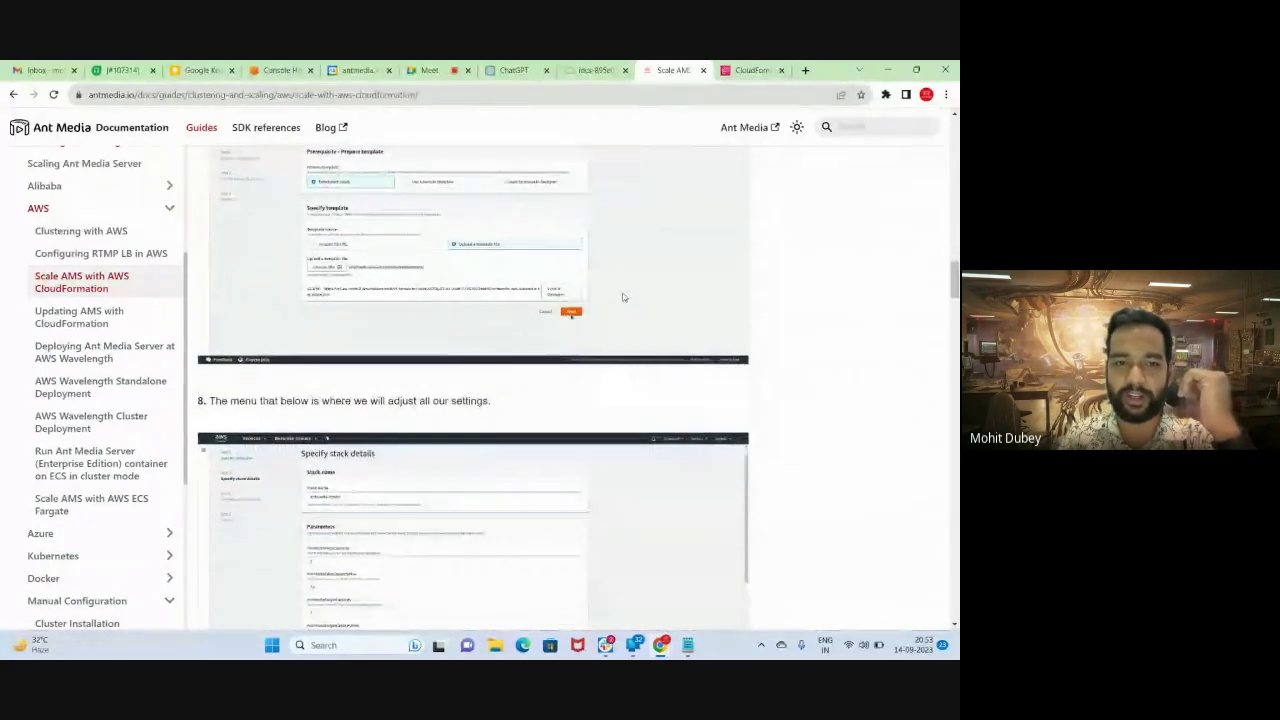
pyautogui.scroll(2, 622, 297)
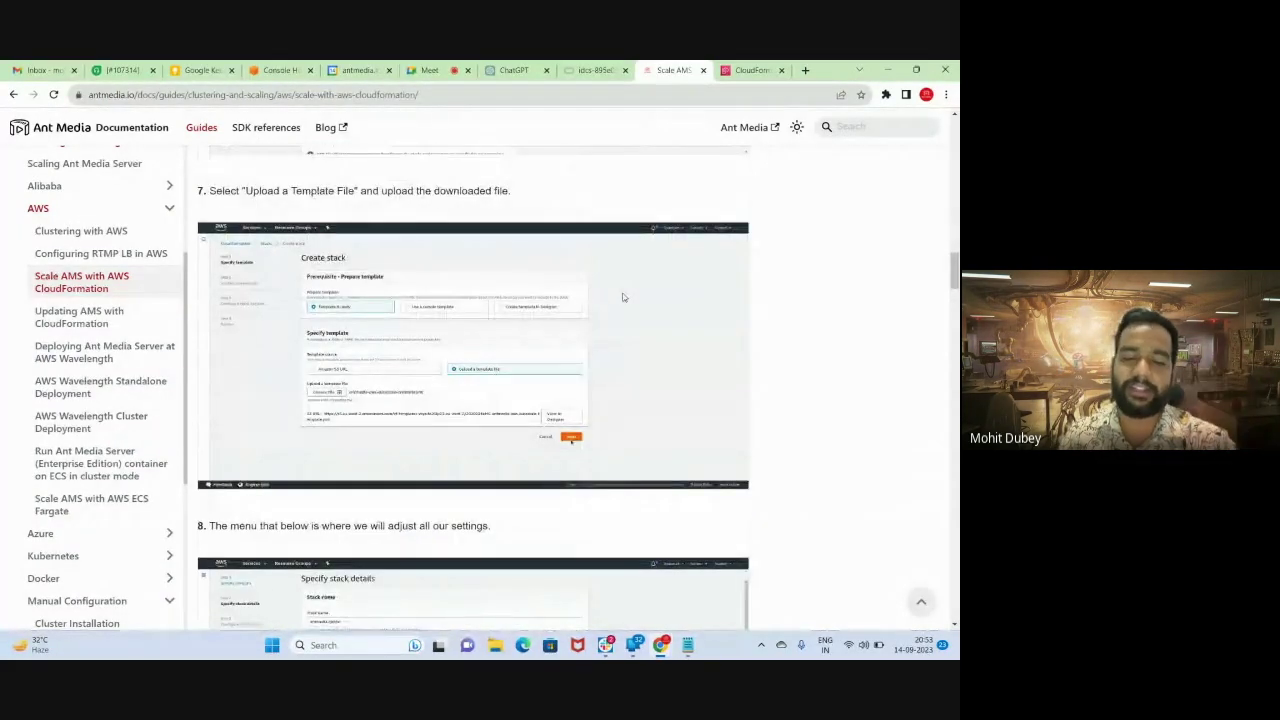
pyautogui.scroll(-3, 622, 297)
pyautogui.scroll(-1, 622, 297)
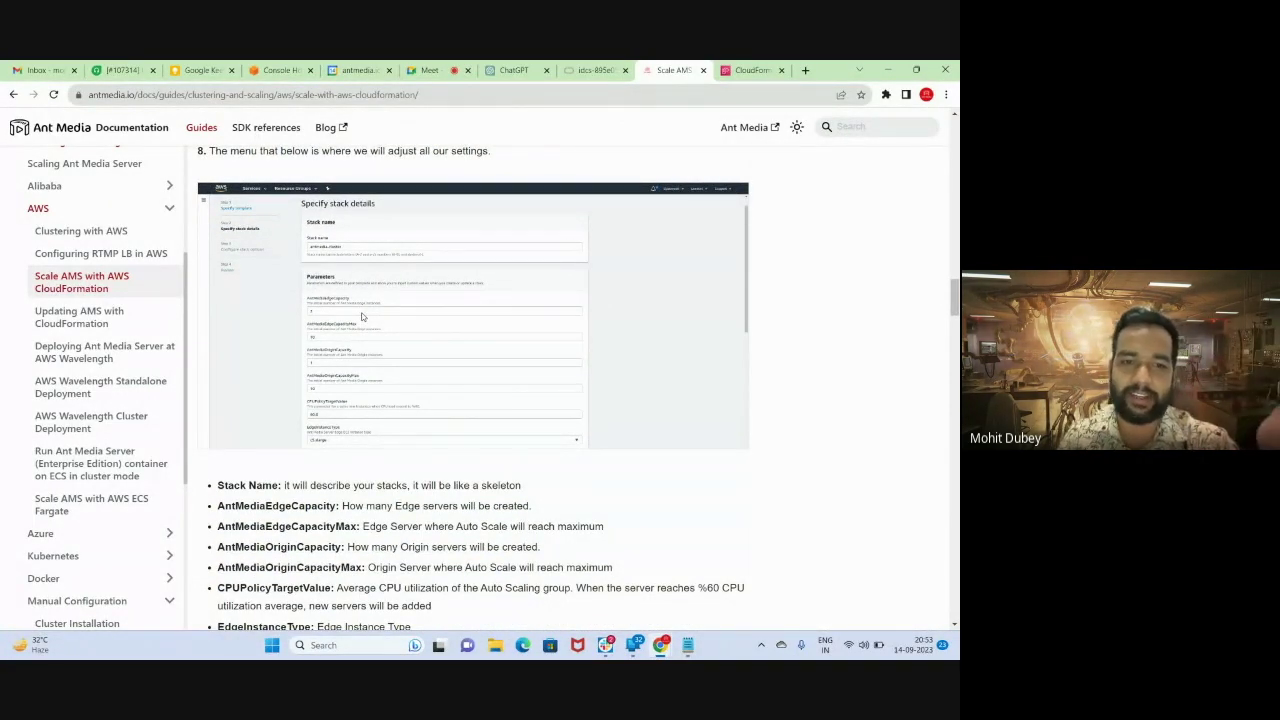
pyautogui.scroll(-4, 398, 401)
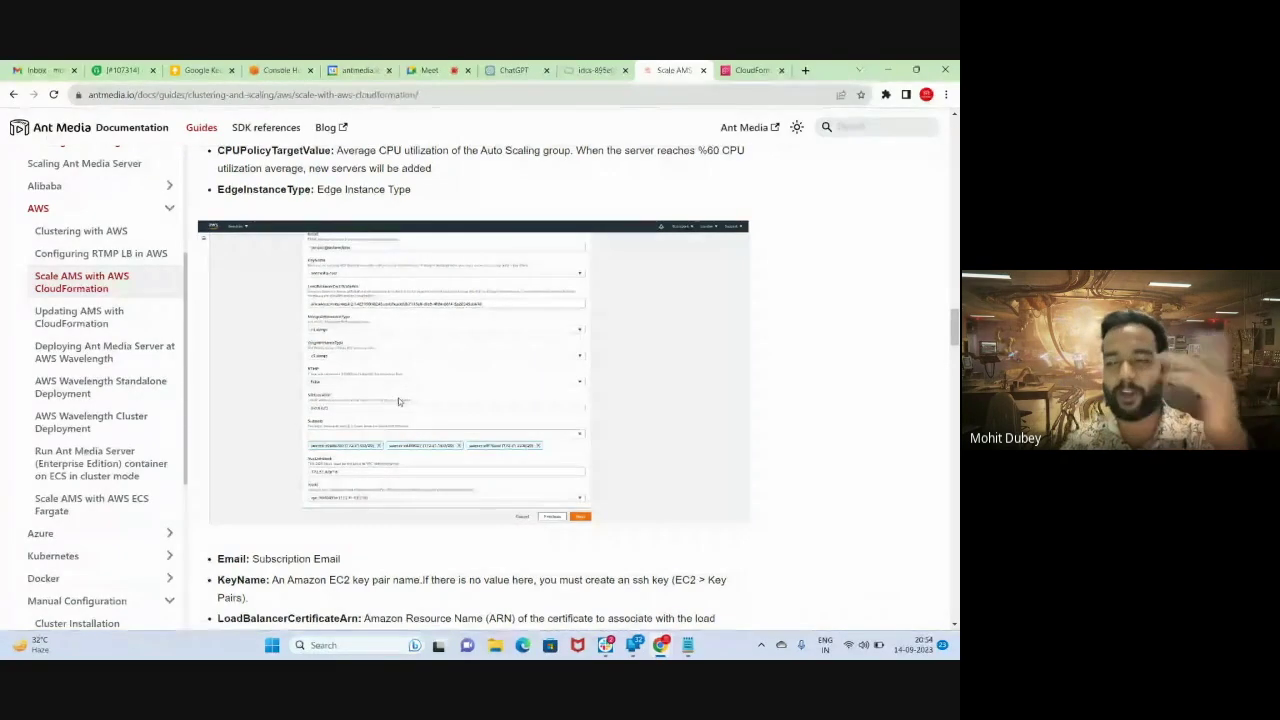
pyautogui.scroll(-5, 398, 401)
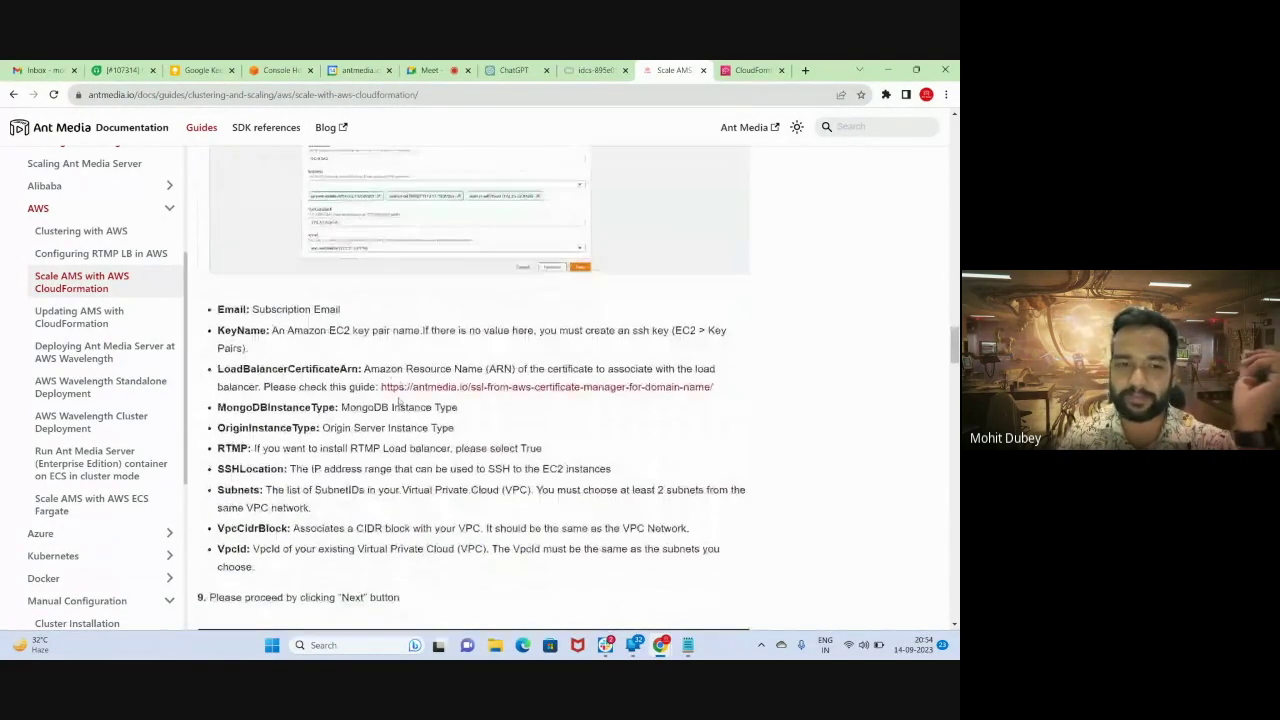
pyautogui.scroll(-3, 398, 401)
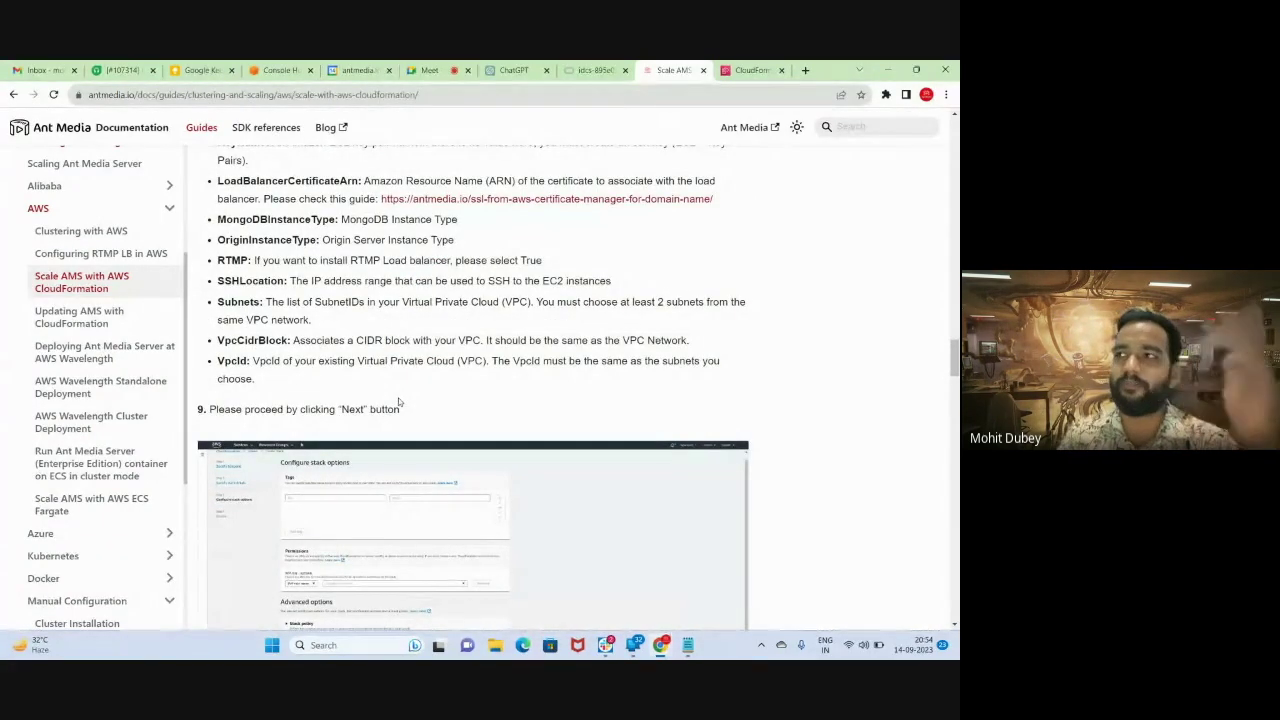
# - Open the Kubernetes guides overview, look through its topics, and read the Deploy Ant Media Server with Helm guide's introduction and prerequisites
pyautogui.scroll(-3, 398, 402)
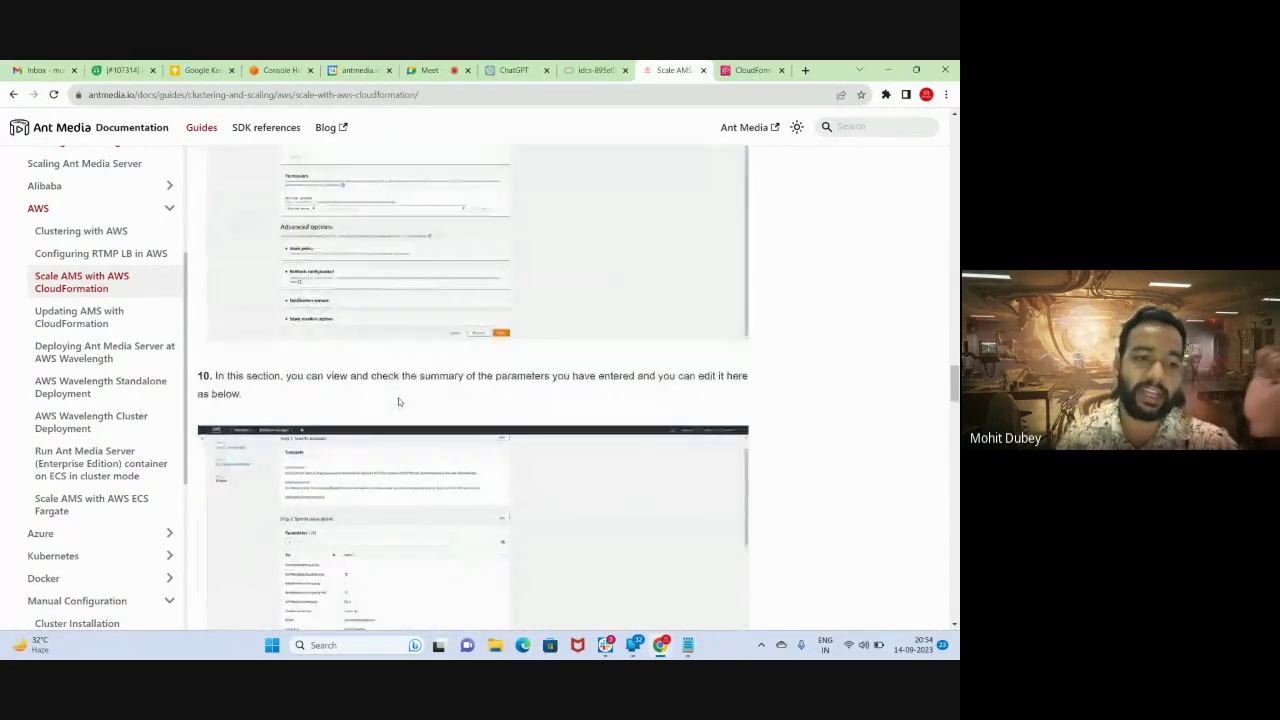
pyautogui.click(72, 559)
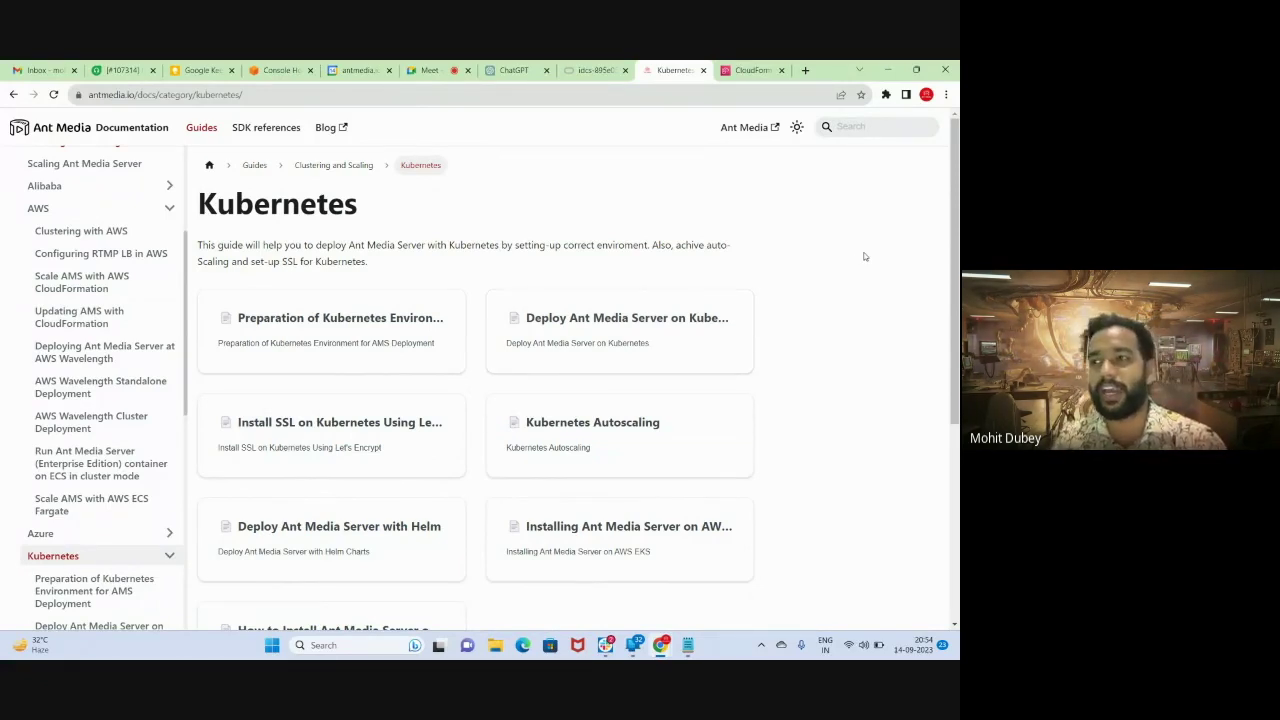
pyautogui.scroll(-3, 865, 257)
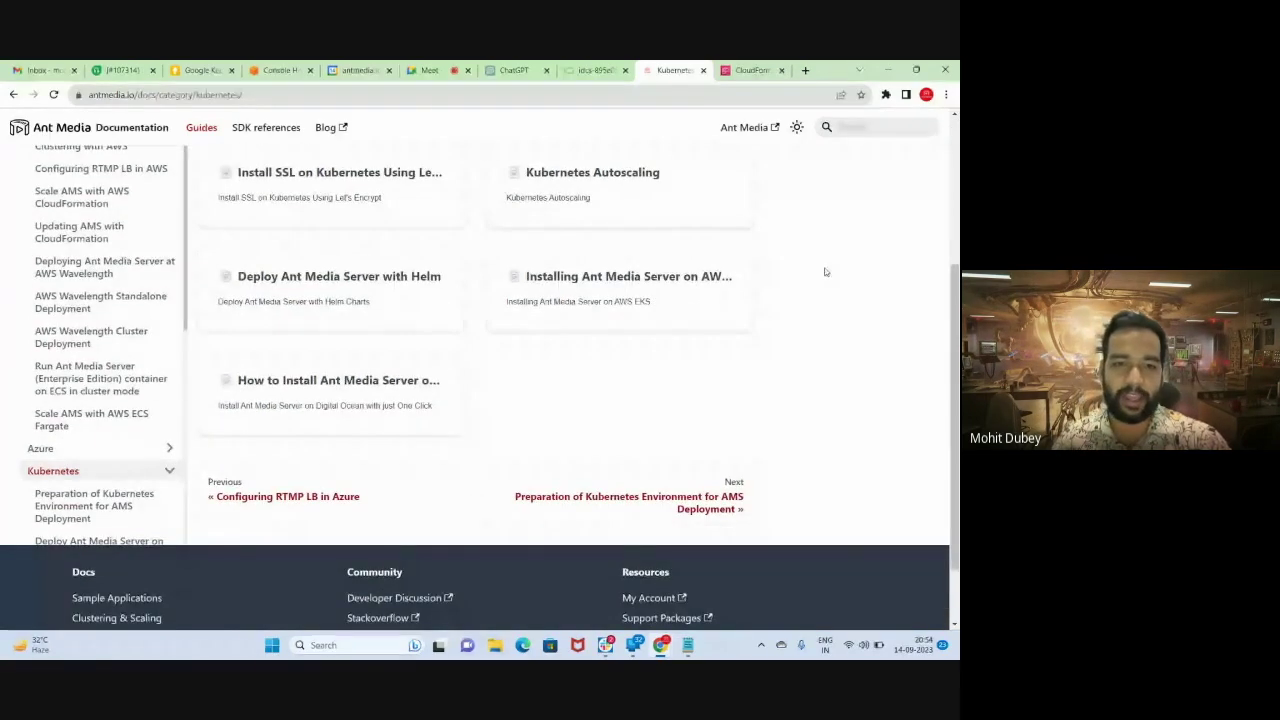
pyautogui.scroll(2, 630, 399)
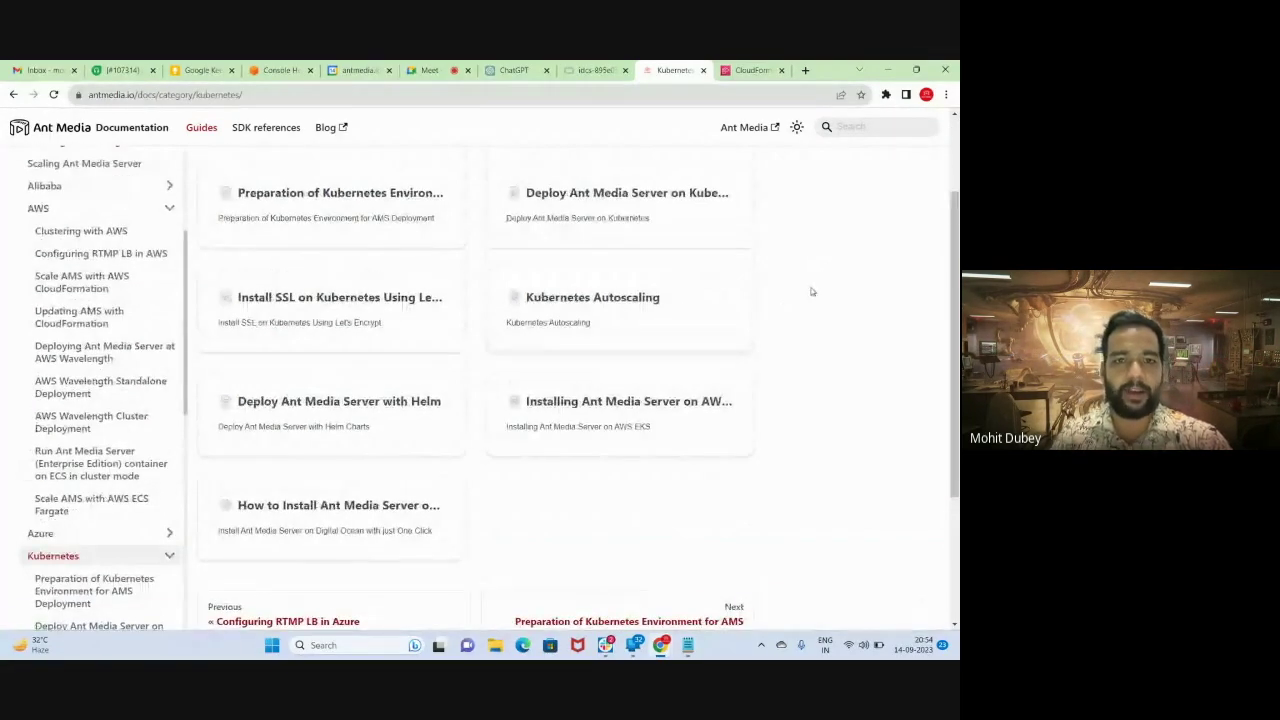
pyautogui.click(425, 401)
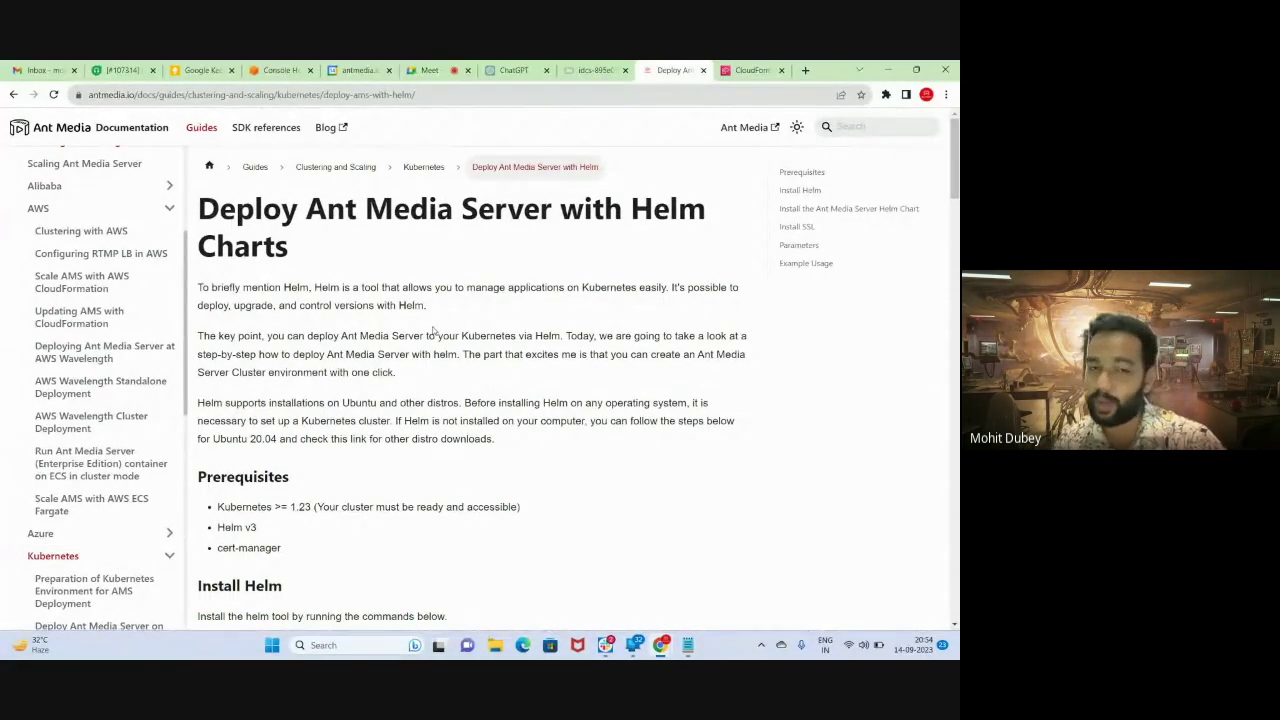
pyautogui.scroll(-2, 437, 331)
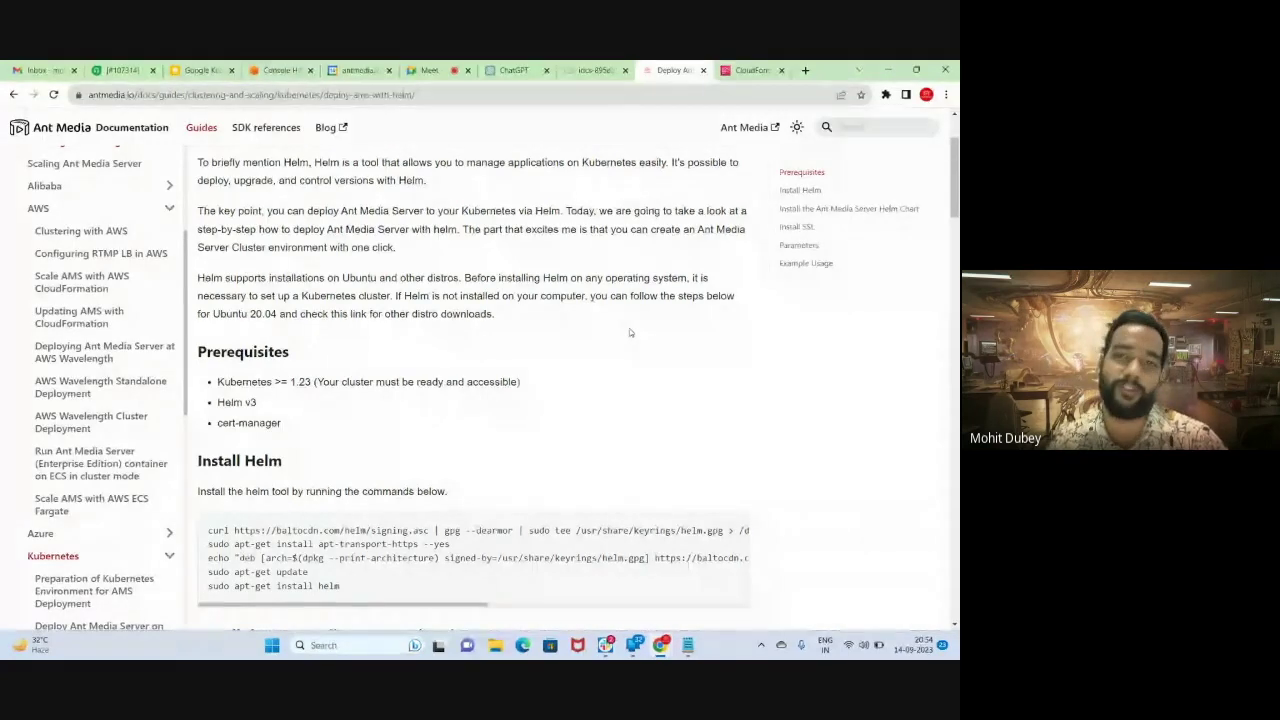
# - Switch to the AWS CloudFormation console and refresh both the stack list and the events of wizard-stack
pyautogui.click(752, 70)
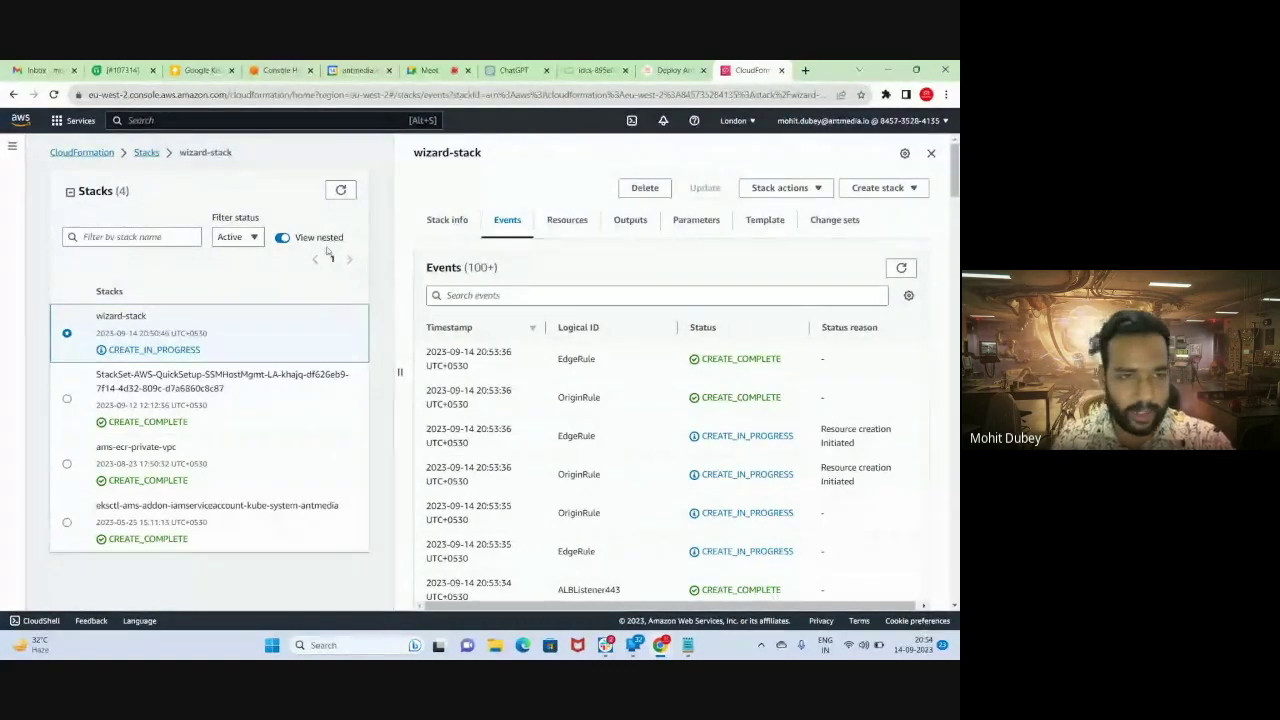
pyautogui.click(330, 195)
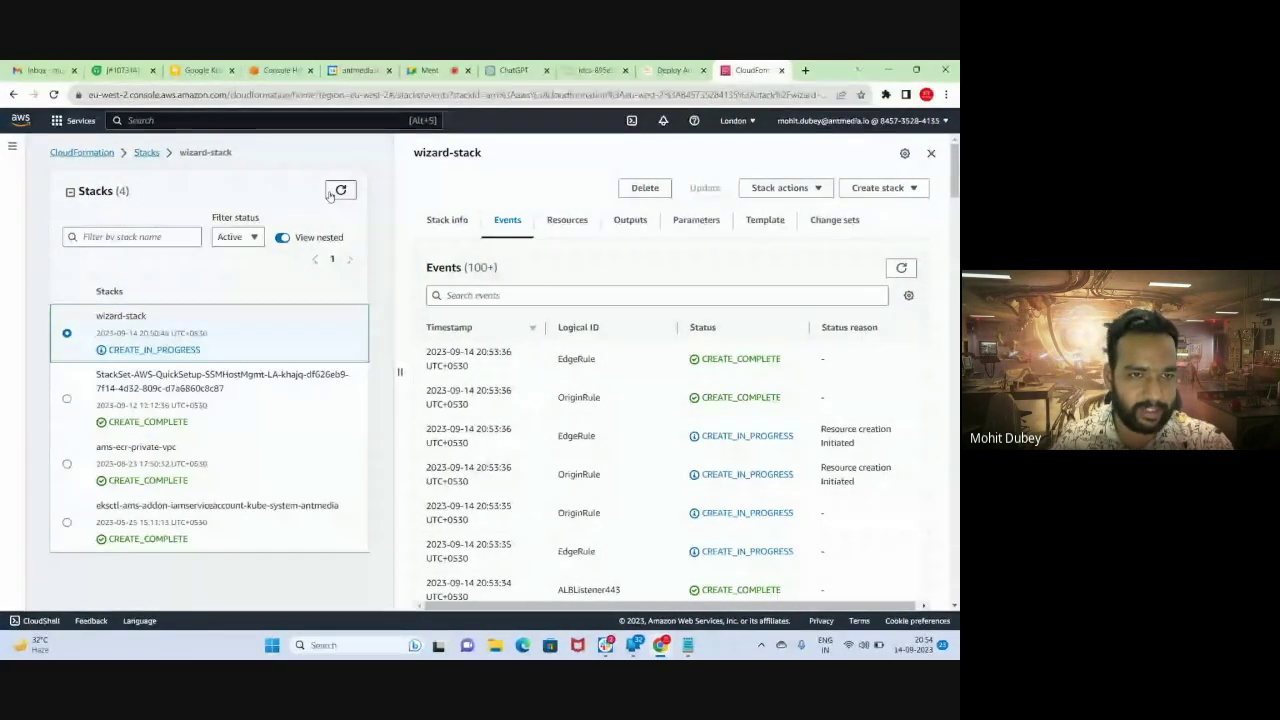
pyautogui.click(900, 266)
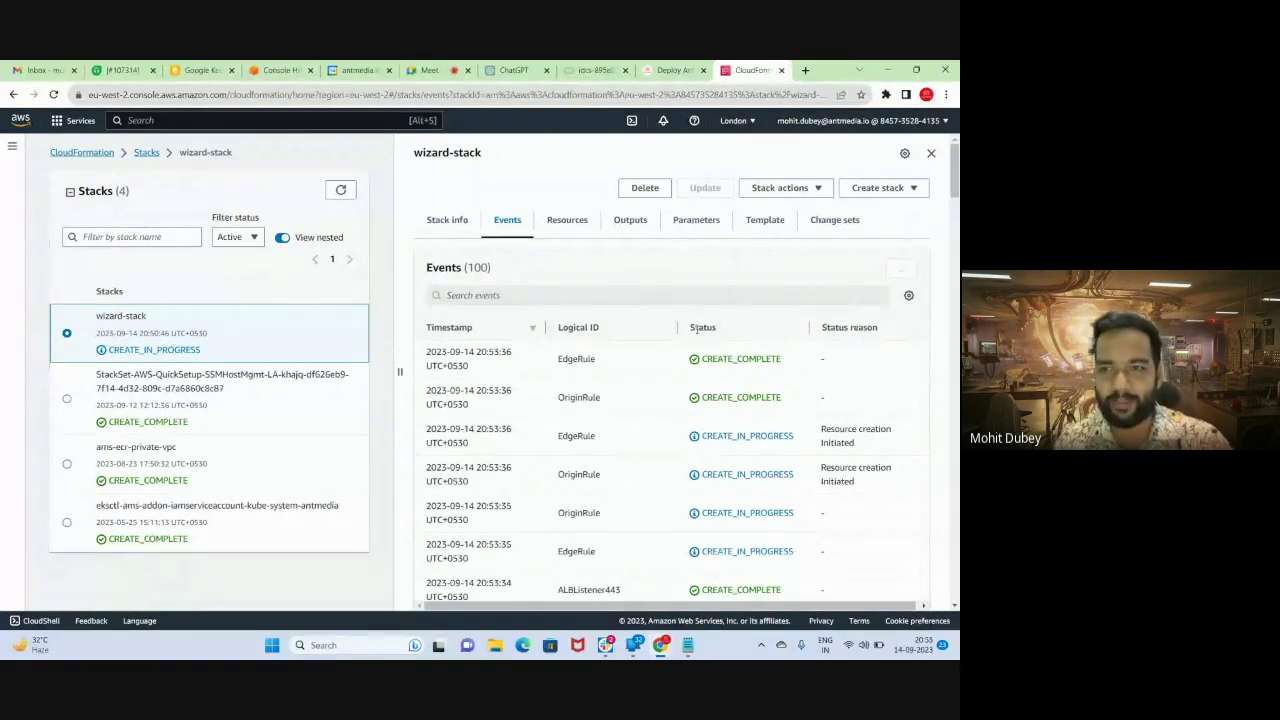
# - Check the in-call messages in Google Meet and return to wizard-stack in the AWS CloudFormation console
pyautogui.click(428, 70)
pyautogui.click(639, 559)
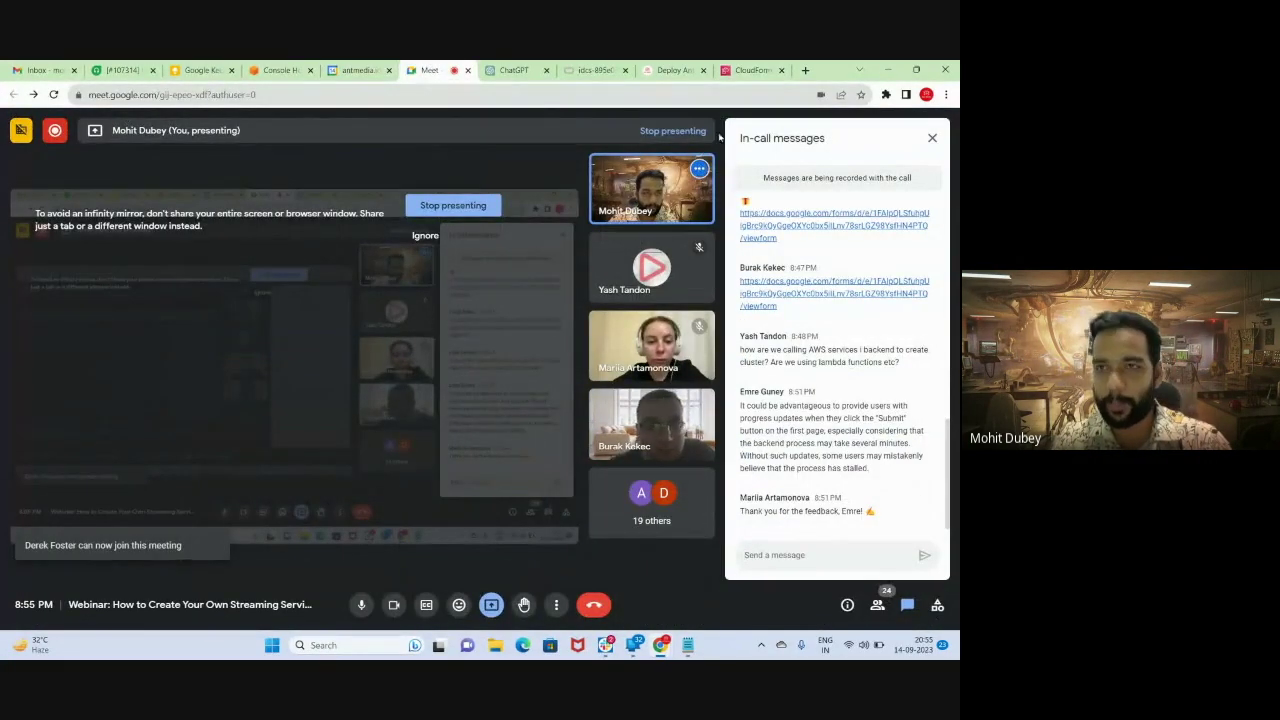
pyautogui.click(752, 70)
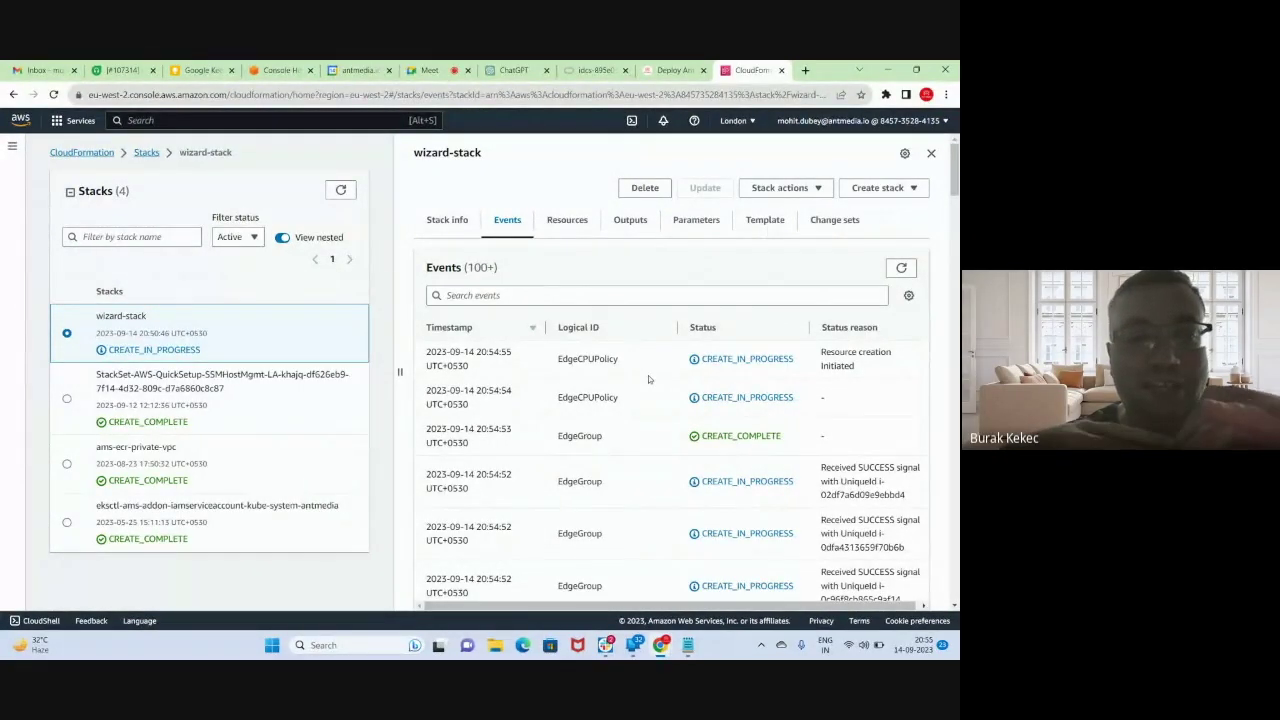
# - Examine wizard-stack's creation events for the edge group, origin group, rules and load balancer listeners, highlighting the completed EdgeGroup entry
pyautogui.scroll(-2, 648, 375)
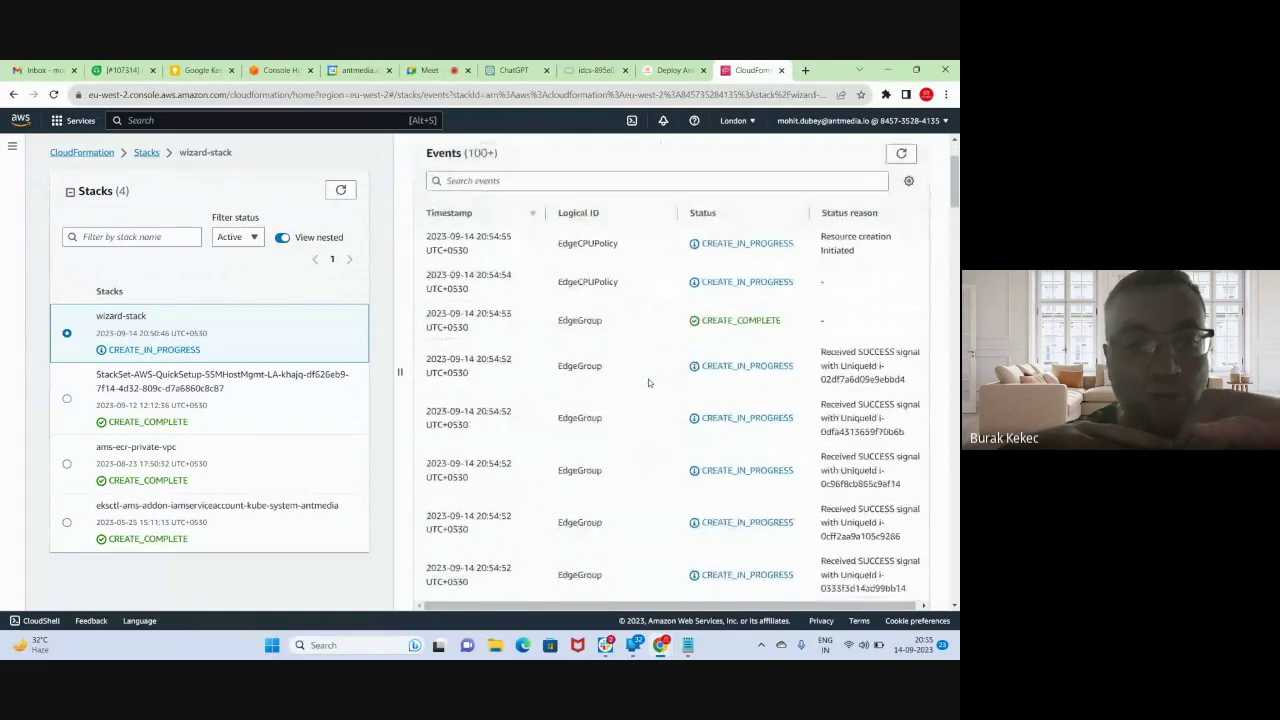
pyautogui.doubleClick(558, 311)
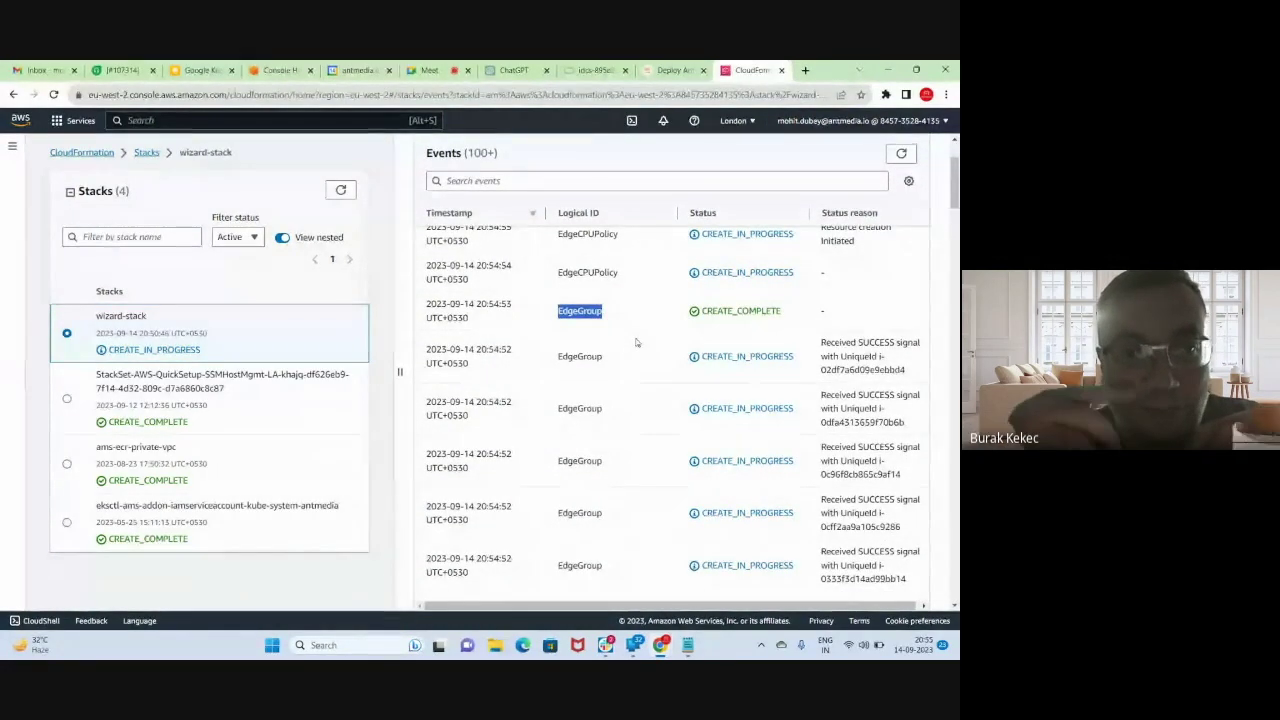
pyautogui.scroll(-5, 635, 342)
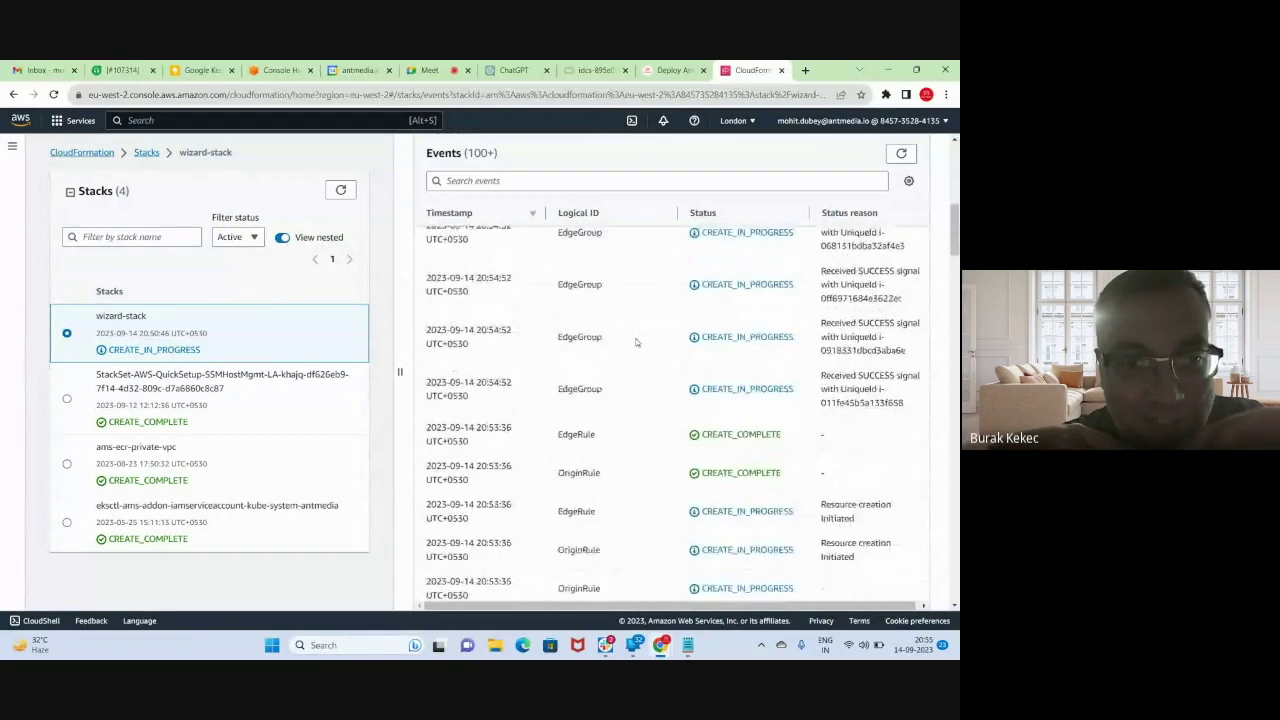
pyautogui.scroll(-3, 635, 342)
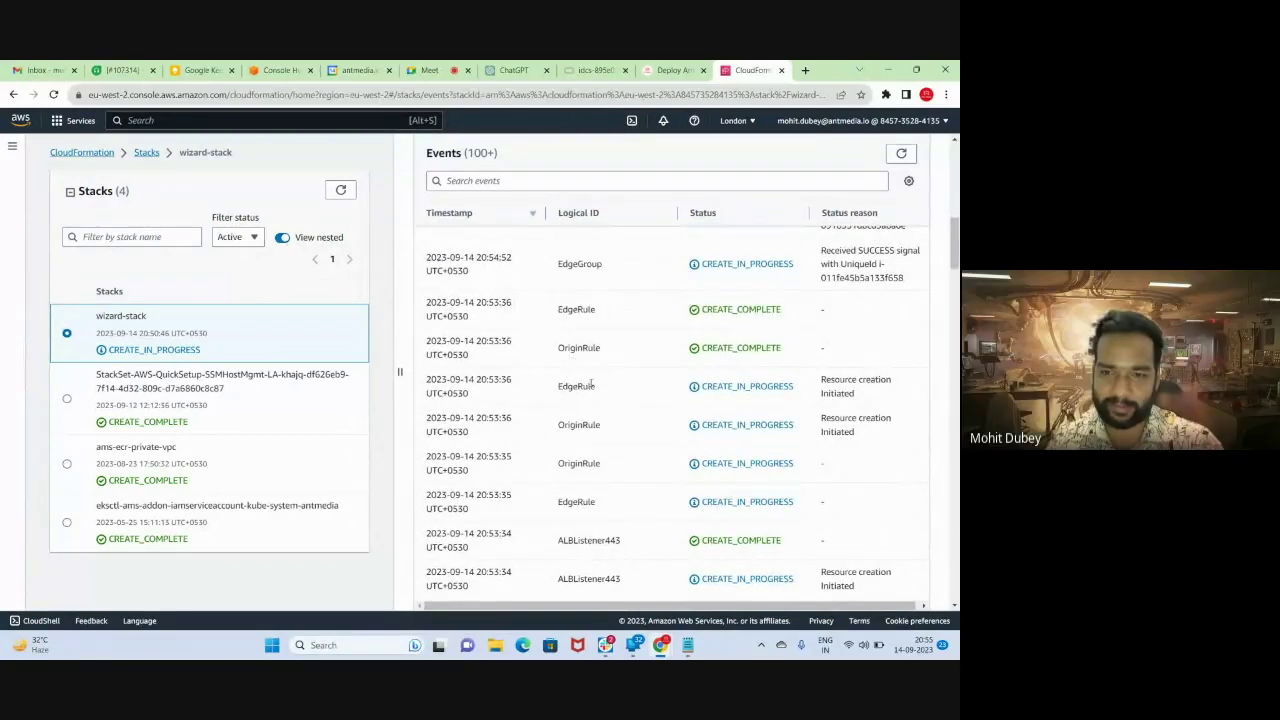
pyautogui.scroll(-3, 593, 384)
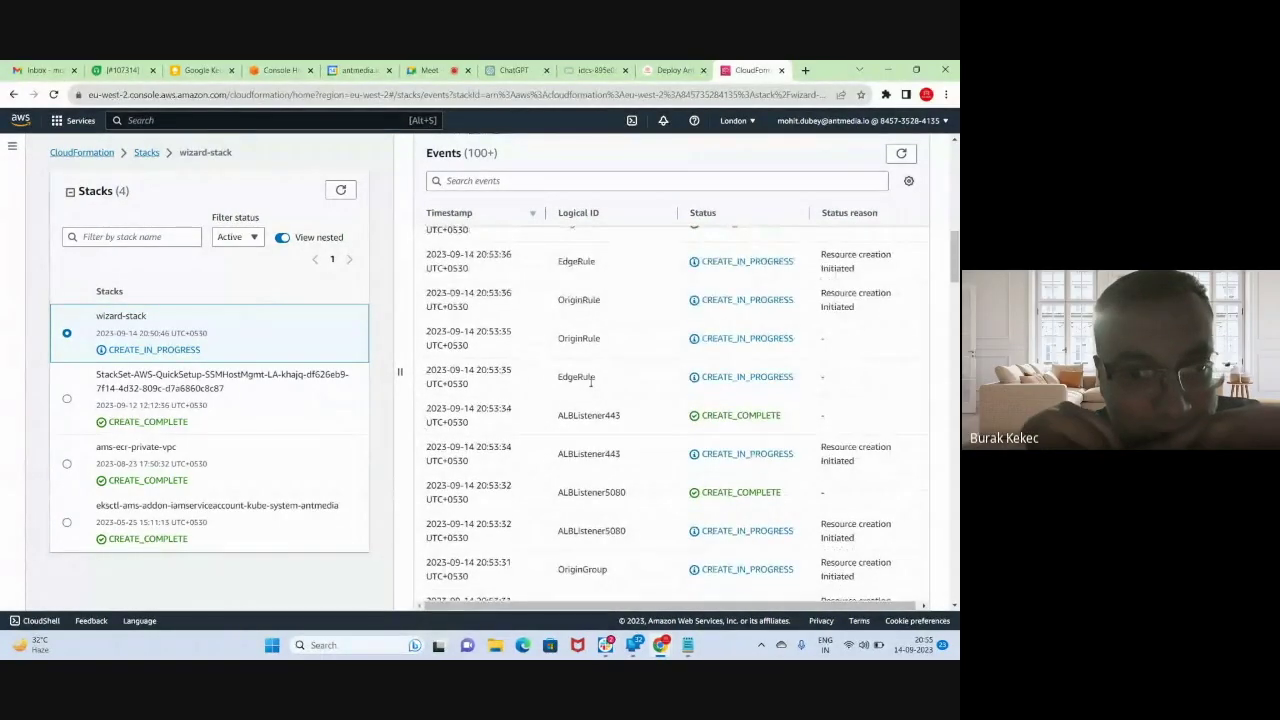
pyautogui.scroll(-3, 591, 386)
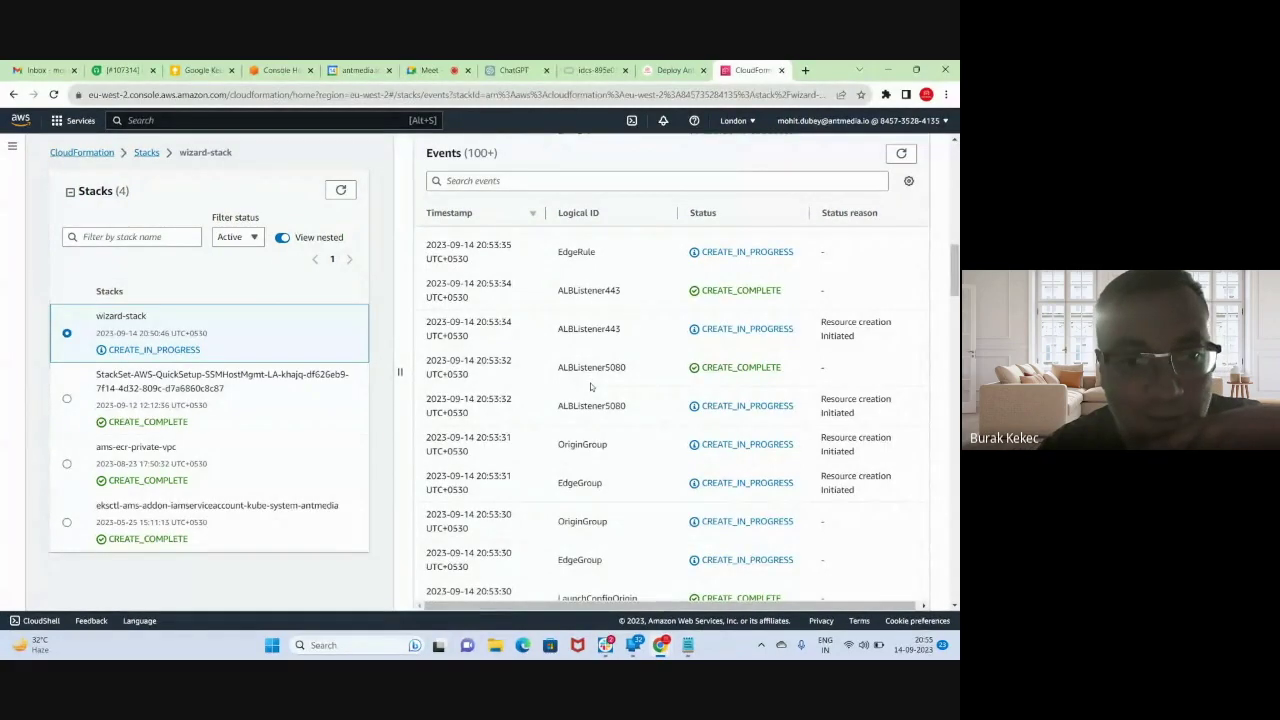
pyautogui.scroll(-3, 591, 385)
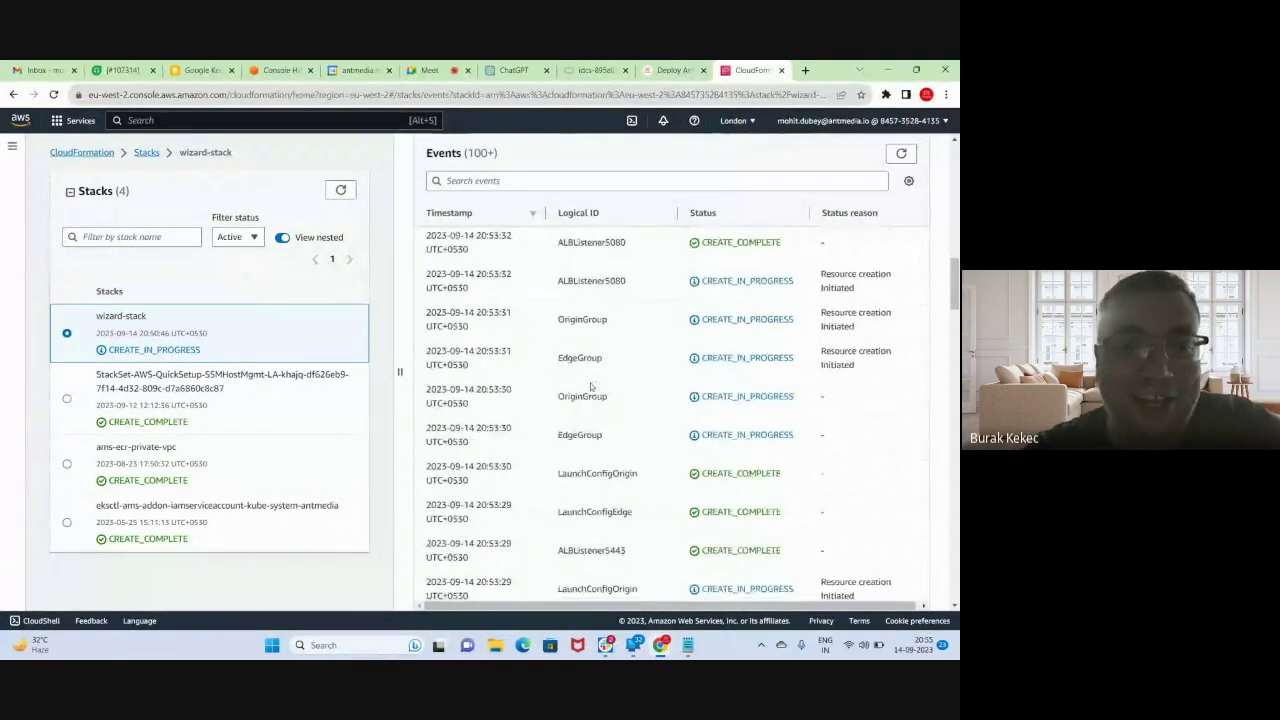
# - Refresh the stack list and wizard-stack's events, and highlight the hour and minute of the stack's creation time
pyautogui.click(346, 194)
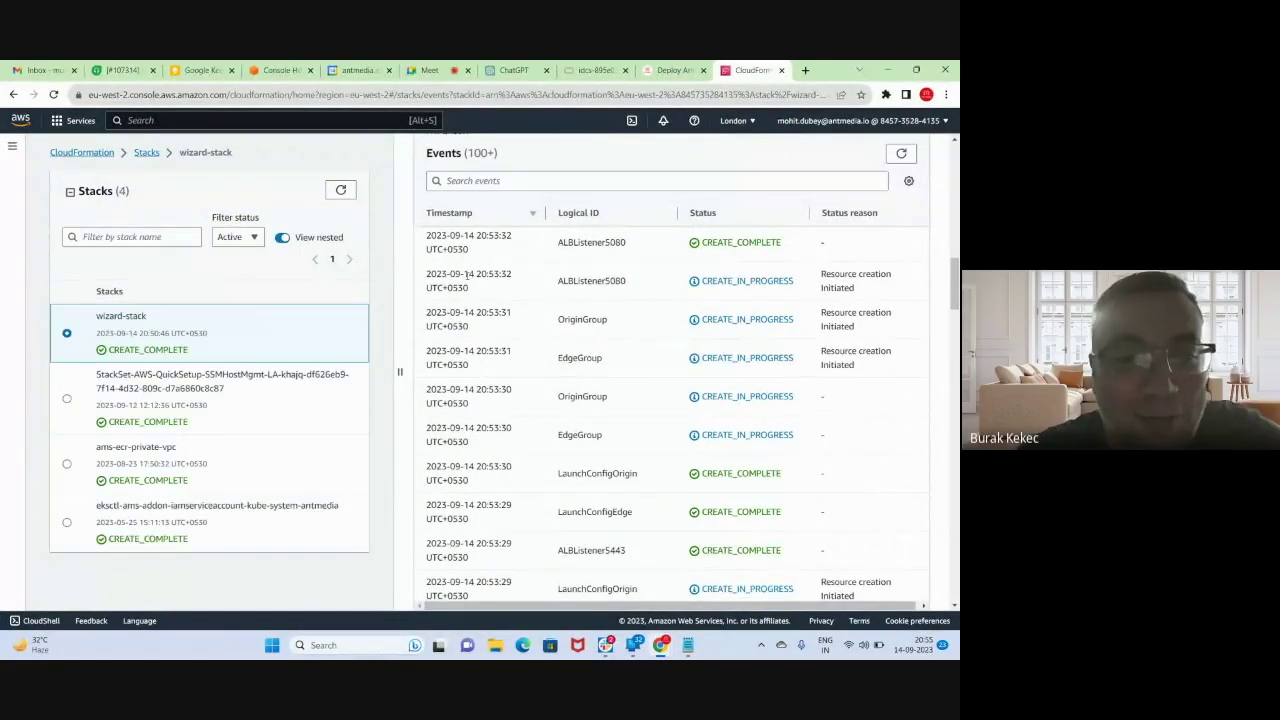
pyautogui.doubleClick(579, 258)
pyautogui.scroll(2, 600, 300)
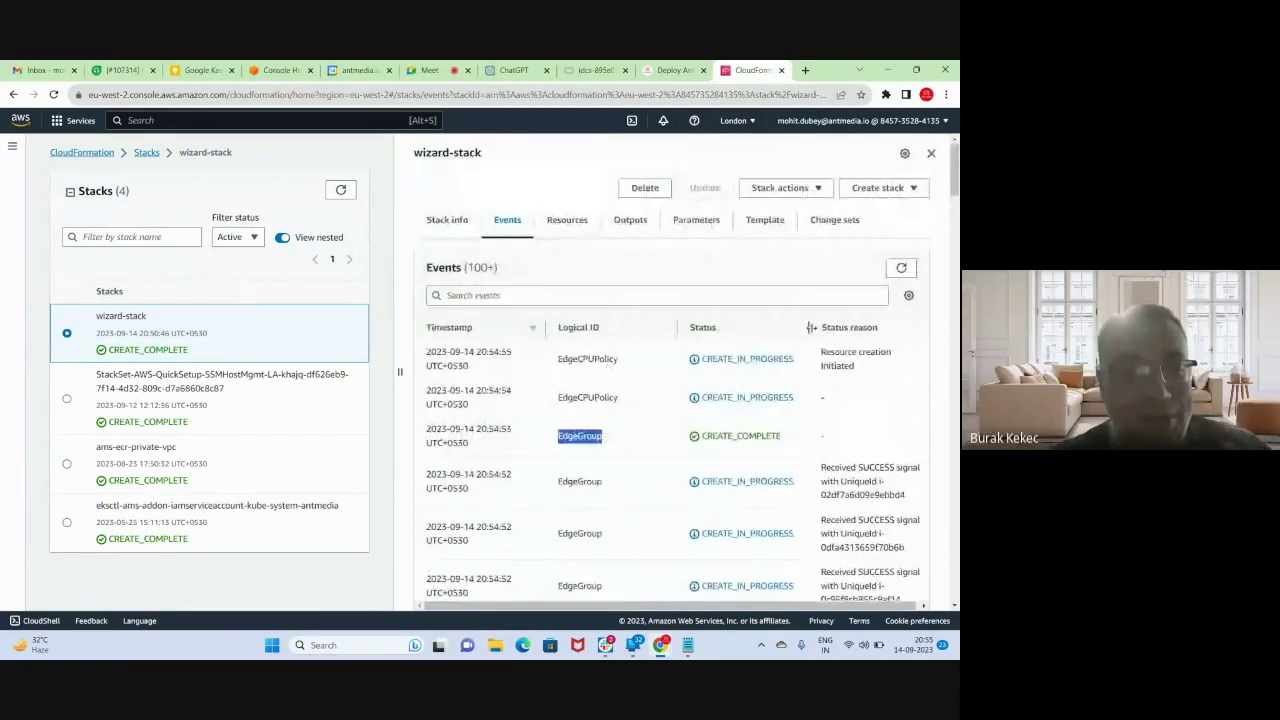
pyautogui.click(901, 269)
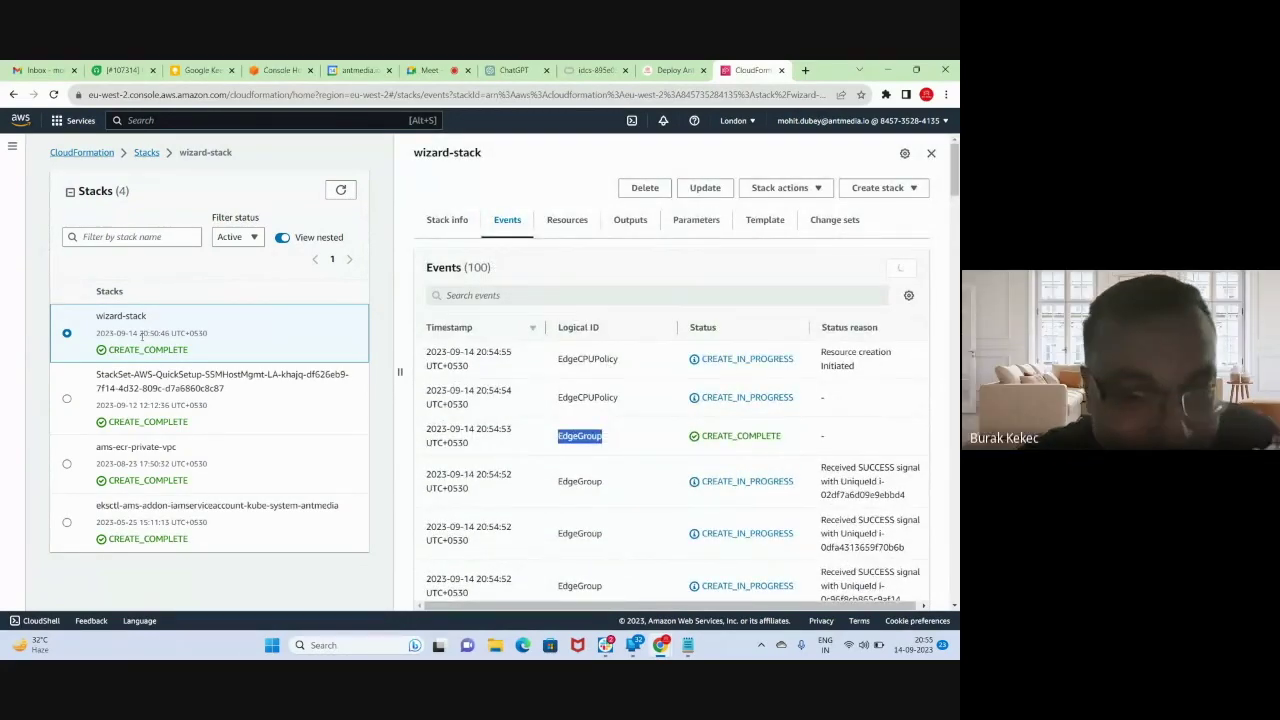
pyautogui.moveTo(141, 333); pyautogui.dragTo(156, 333)
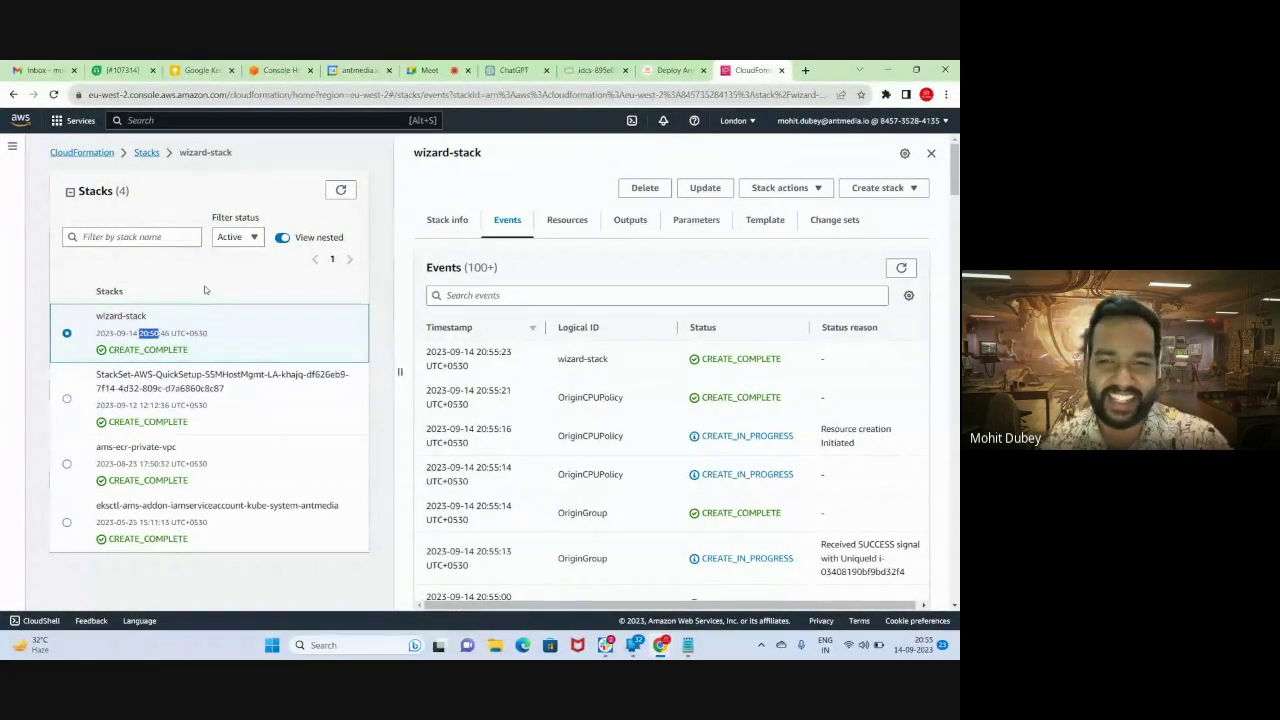
# - Glance at the Google Meet call and view the edge, origin and RTMP URLs in wizard-stack's outputs in CloudFormation
pyautogui.click(430, 70)
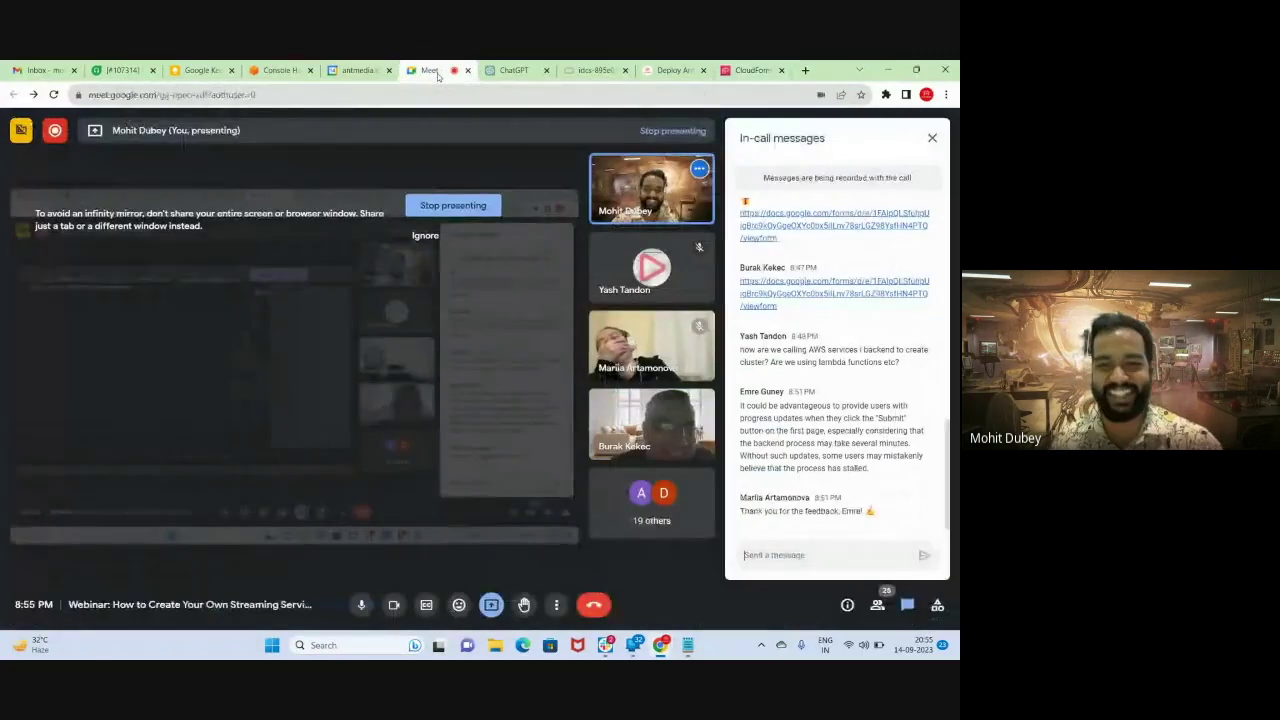
pyautogui.click(764, 72)
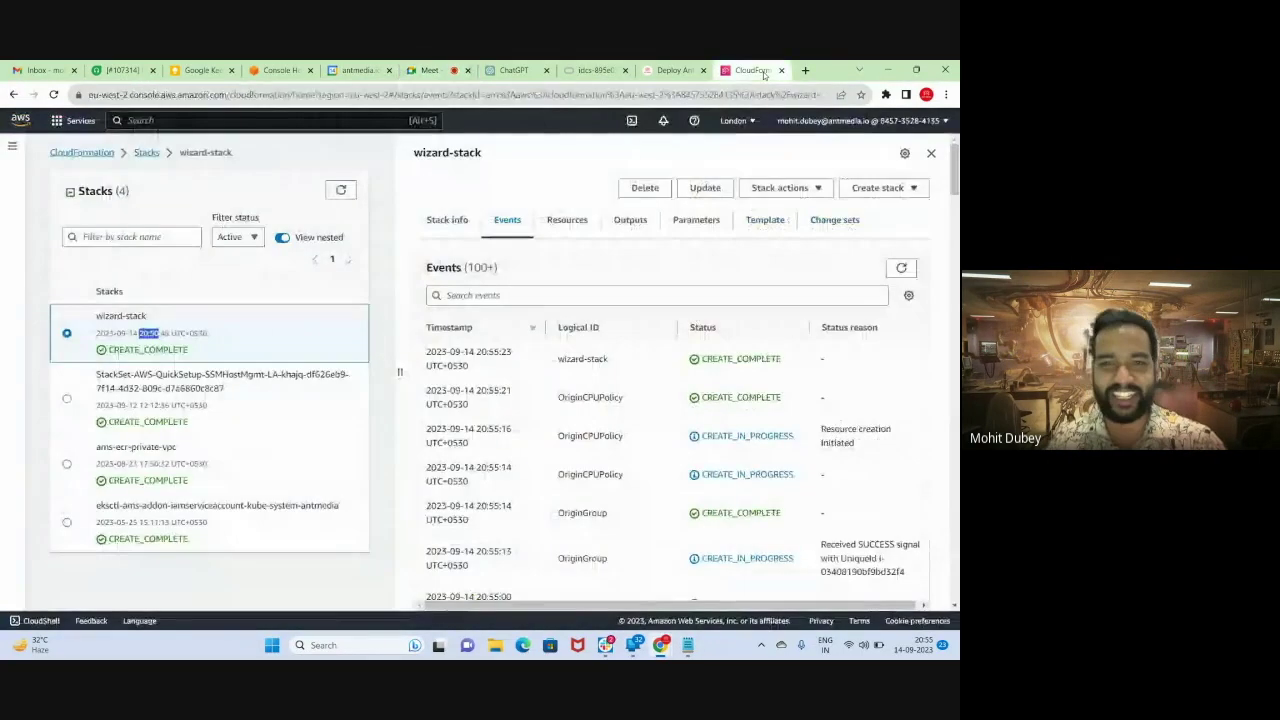
pyautogui.click(622, 224)
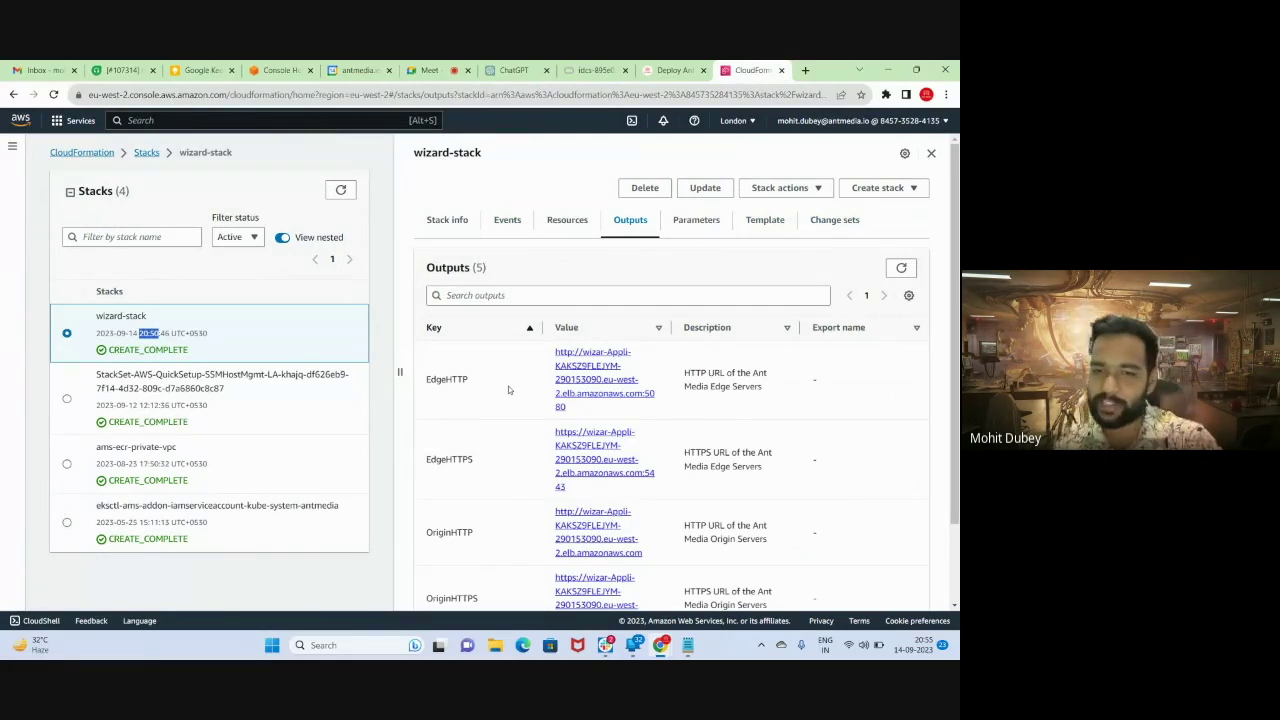
pyautogui.scroll(-2, 508, 390)
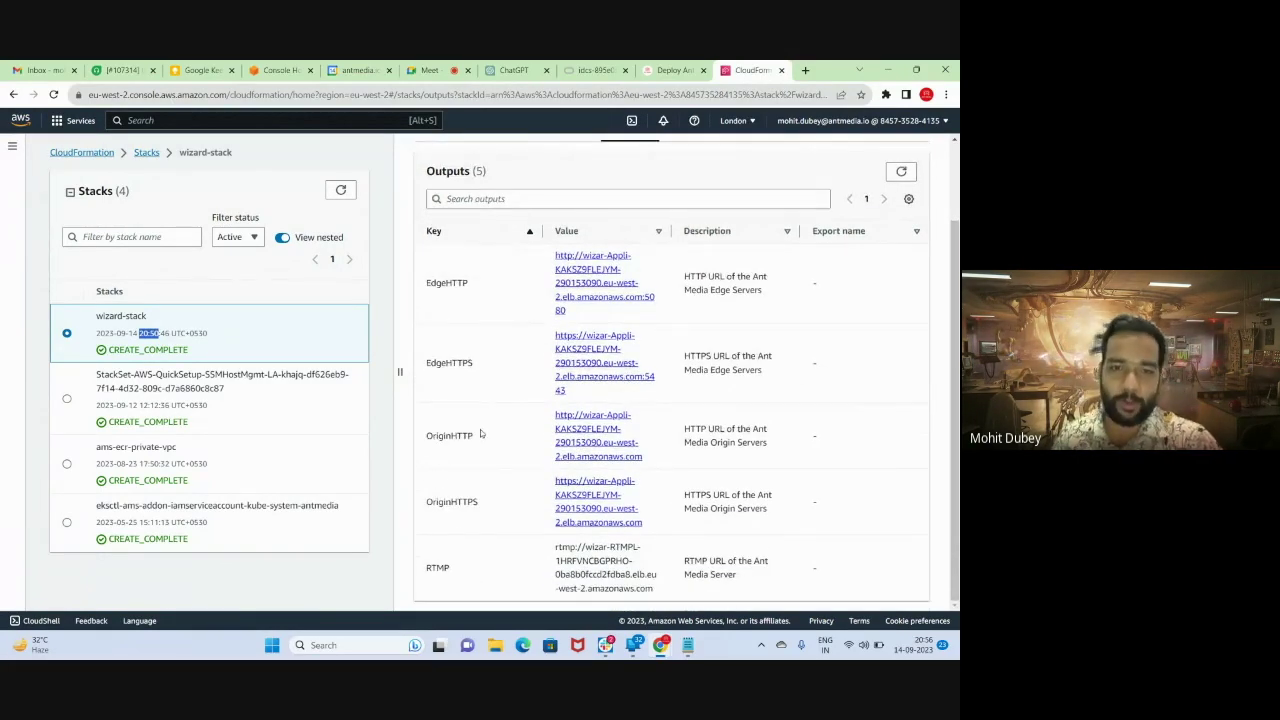
# - Open the OriginHTTPS output URL in a new tab and proceed past the certificate warning to the Ant Media Server manager
pyautogui.rightClick(585, 488)
pyautogui.click(590, 493)
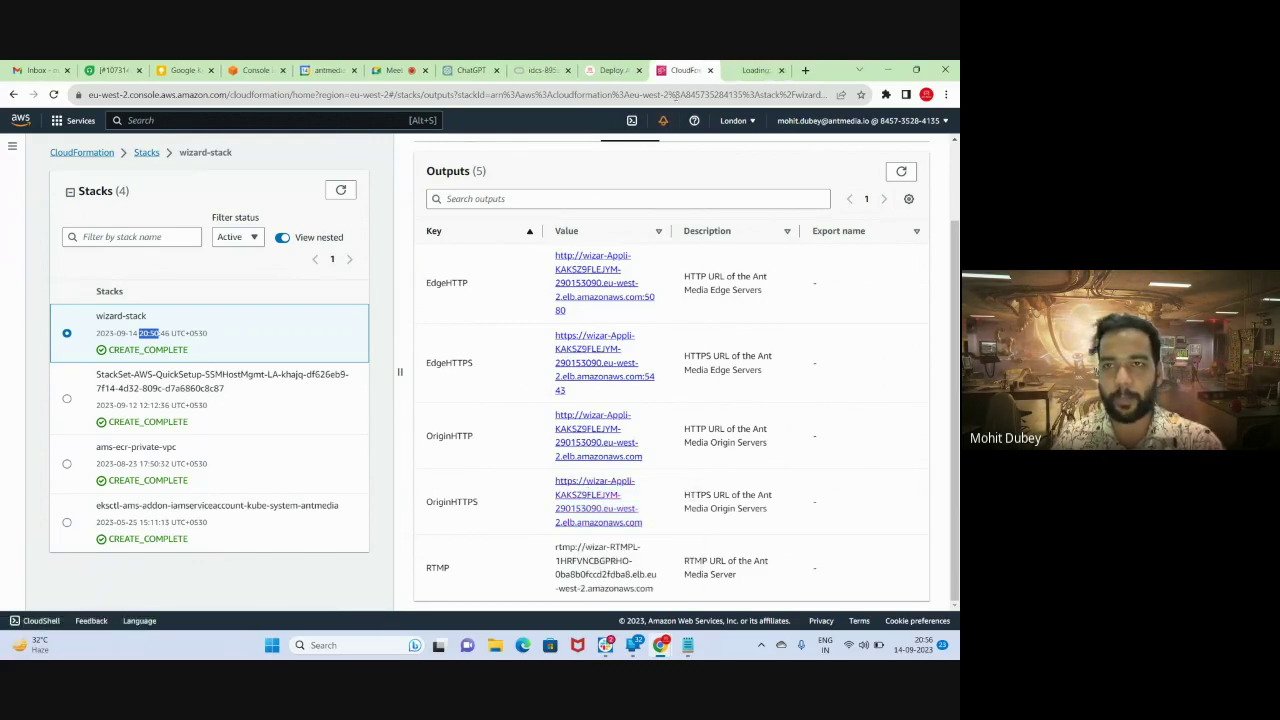
pyautogui.click(748, 70)
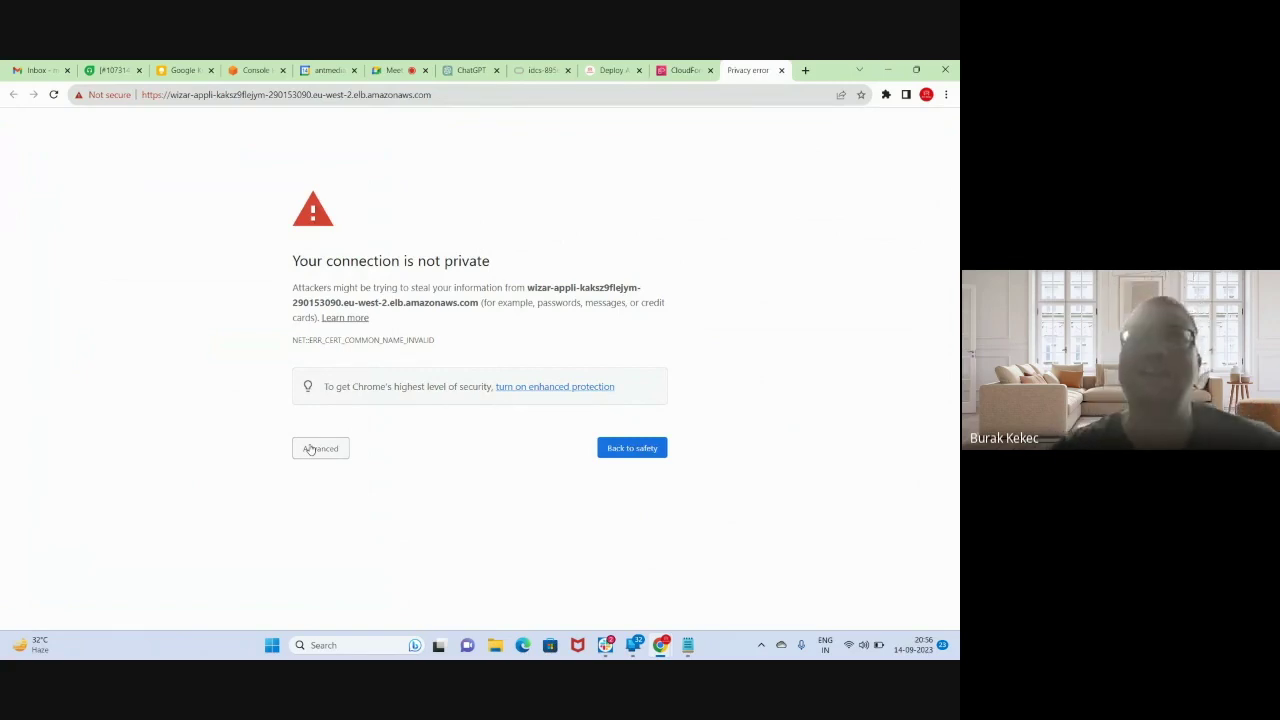
pyautogui.click(310, 449)
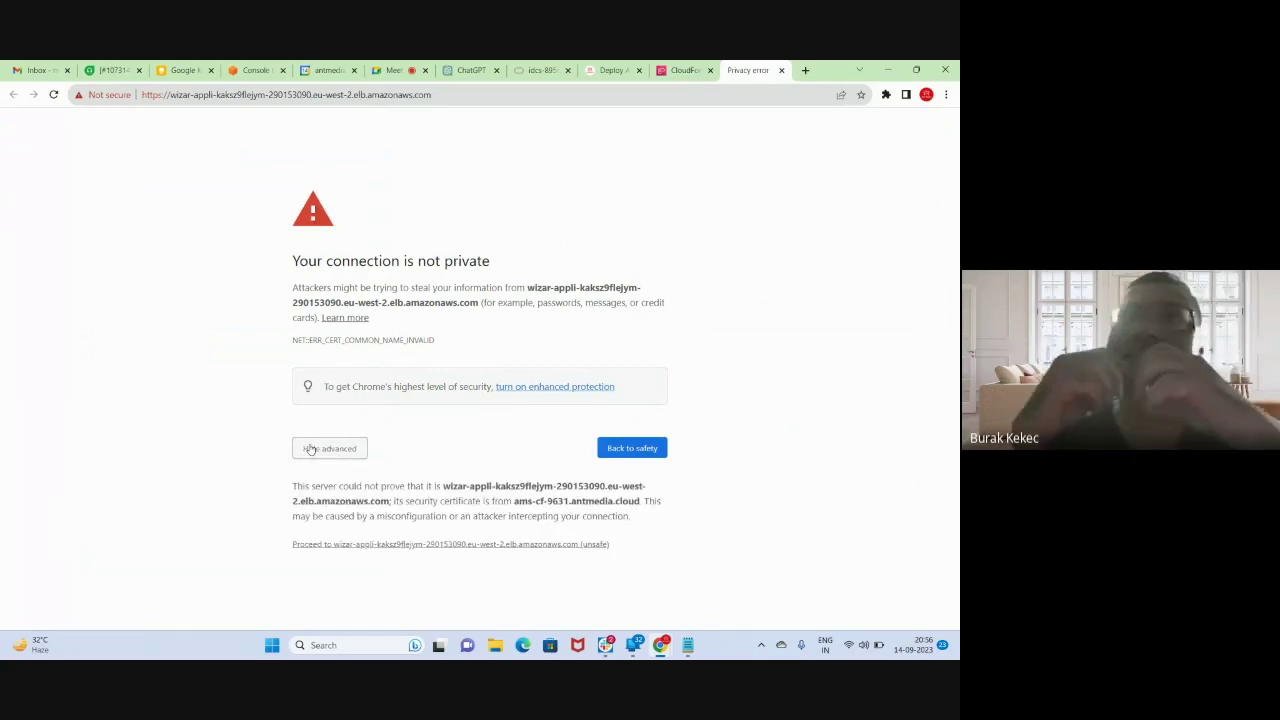
pyautogui.click(319, 545)
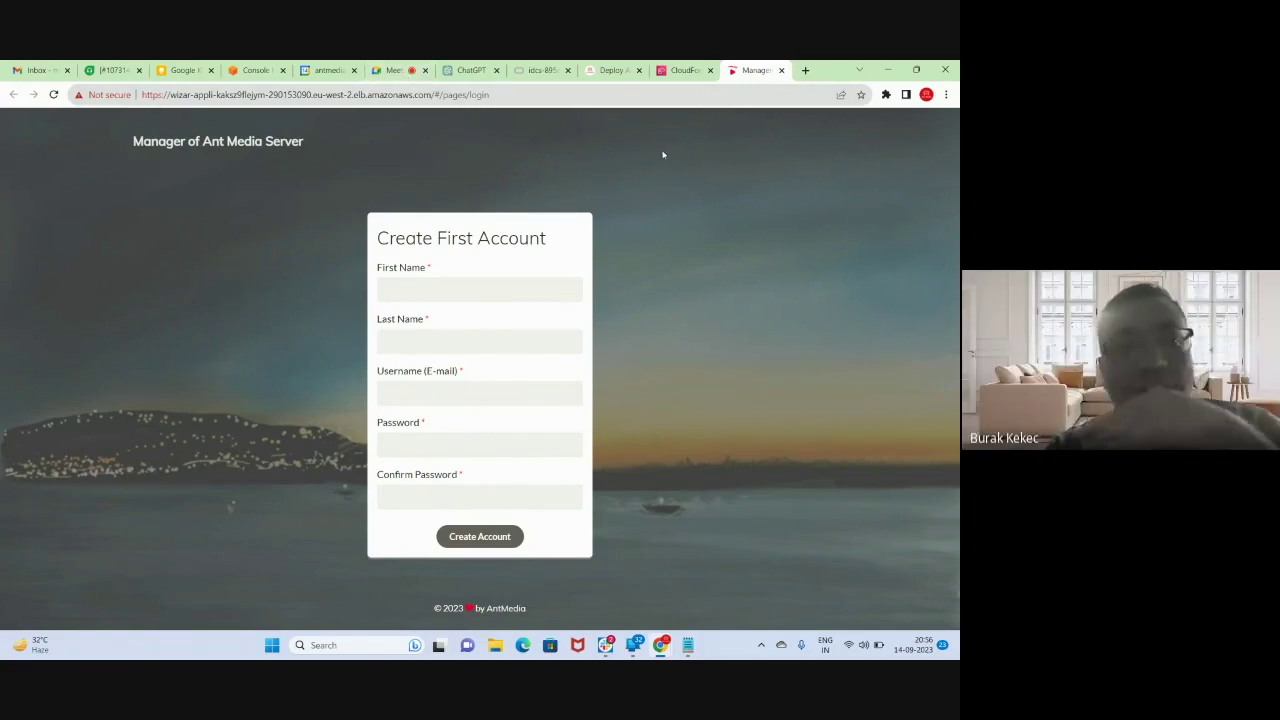
# - Return to wizard-stack's outputs in the CloudFormation console and review the edge, origin and RTMP server URLs
pyautogui.click(685, 70)
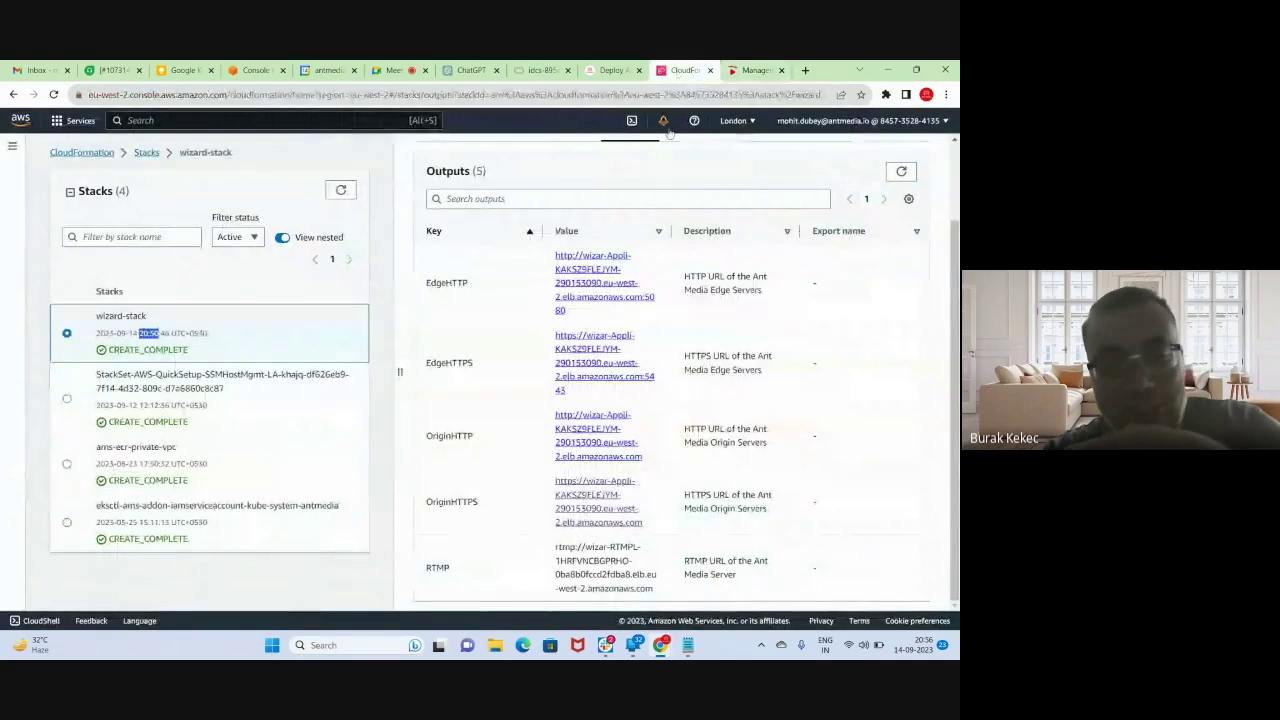
pyautogui.scroll(1, 678, 364)
pyautogui.scroll(-1, 678, 364)
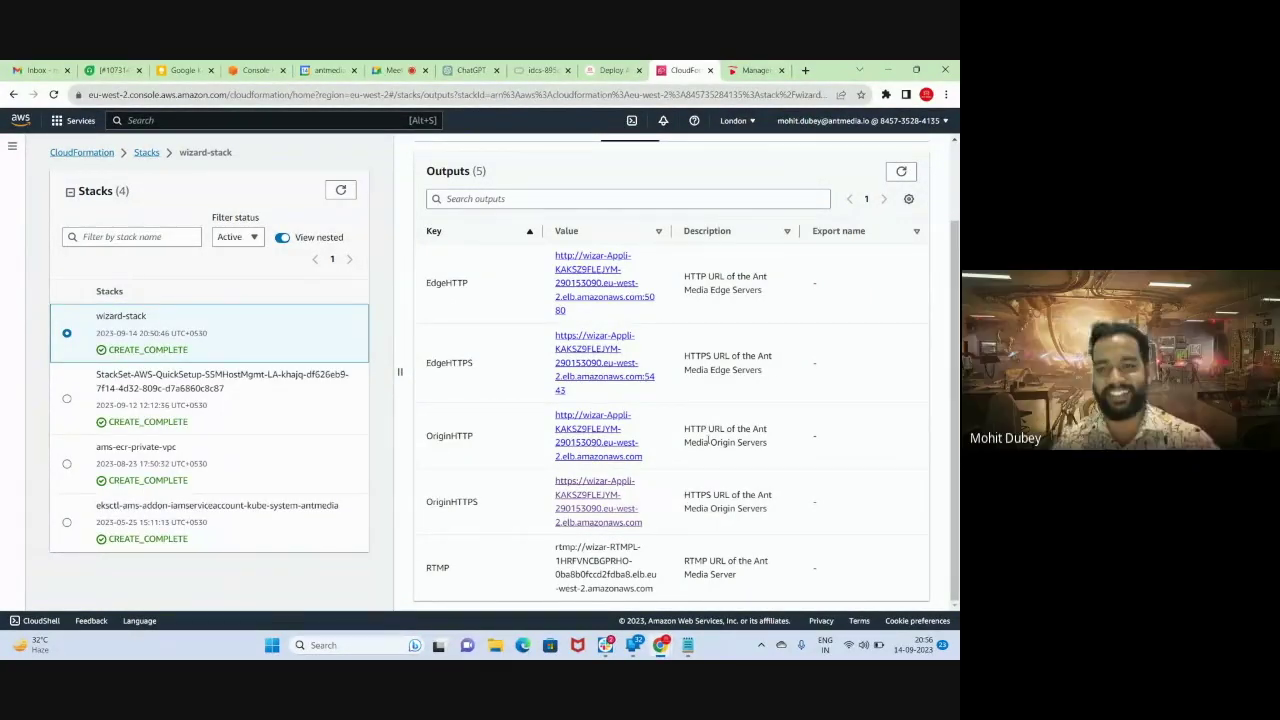
pyautogui.scroll(1, 708, 440)
pyautogui.scroll(-1, 708, 440)
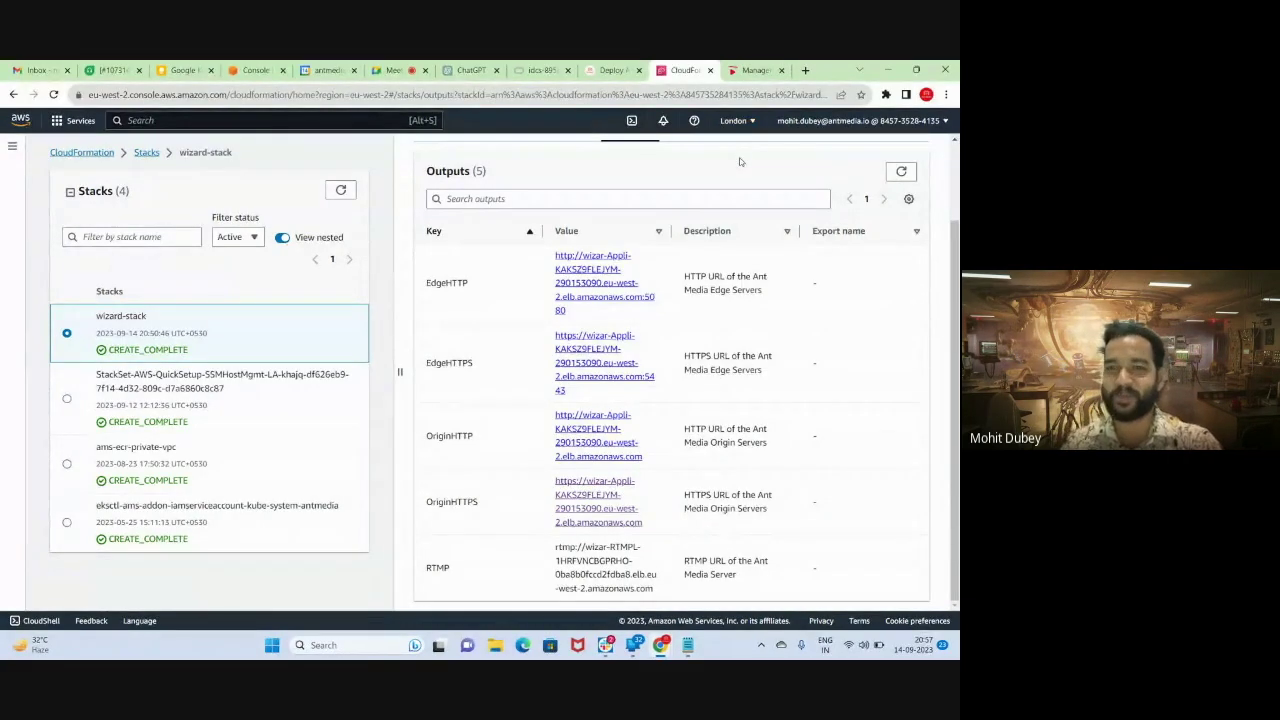
# - Fill in the first management account with first name Ant, last name Media and the account's e-mail as username
pyautogui.click(755, 70)
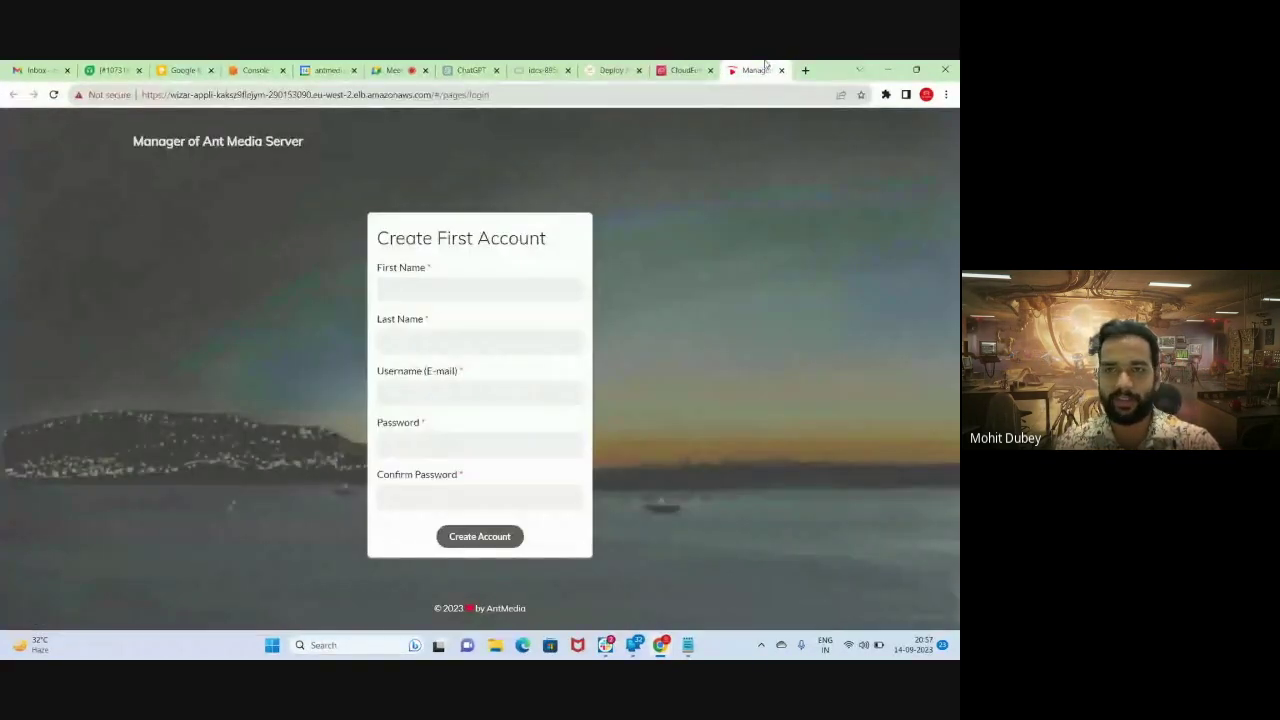
pyautogui.click(577, 284)
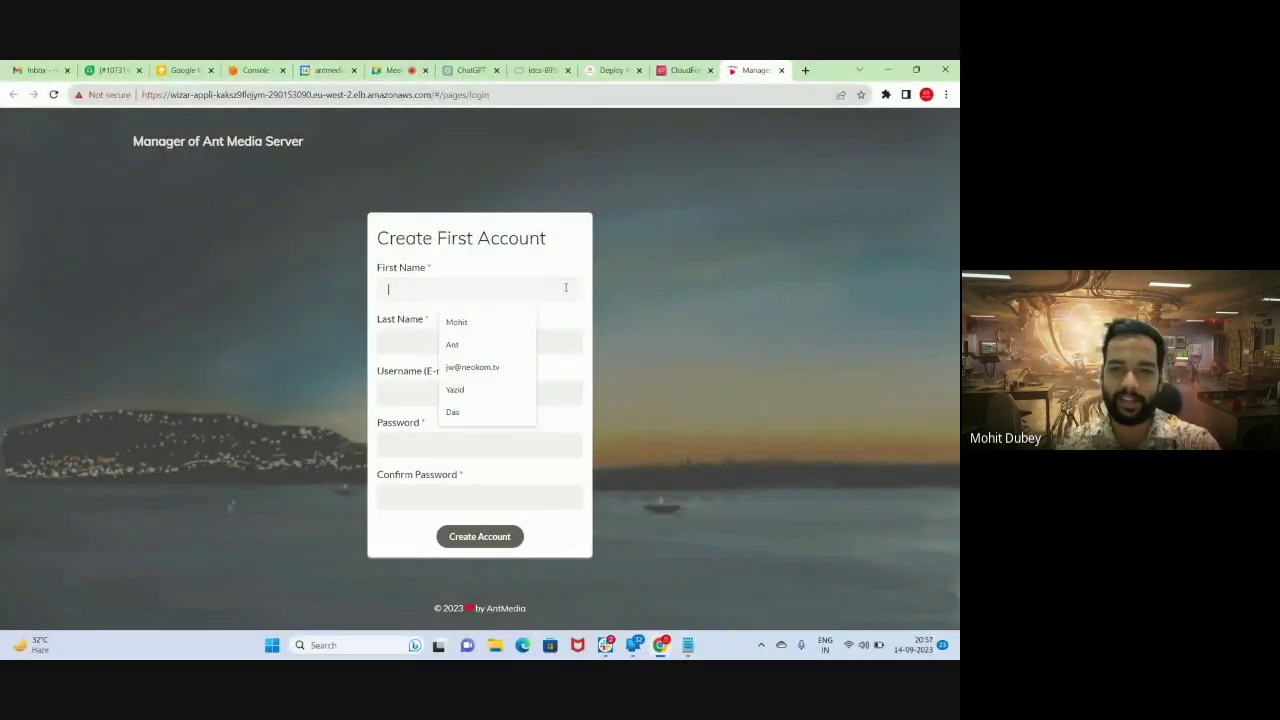
pyautogui.click(492, 345)
pyautogui.click(492, 342)
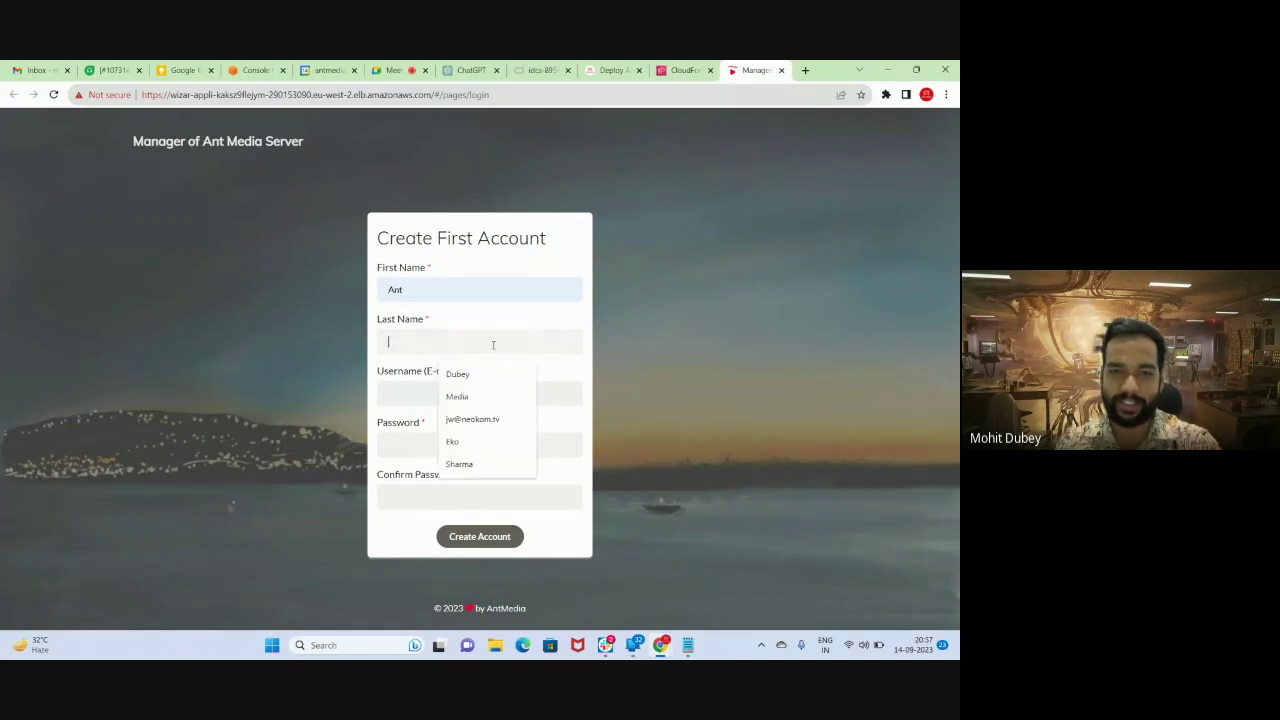
pyautogui.click(484, 394)
pyautogui.click(484, 396)
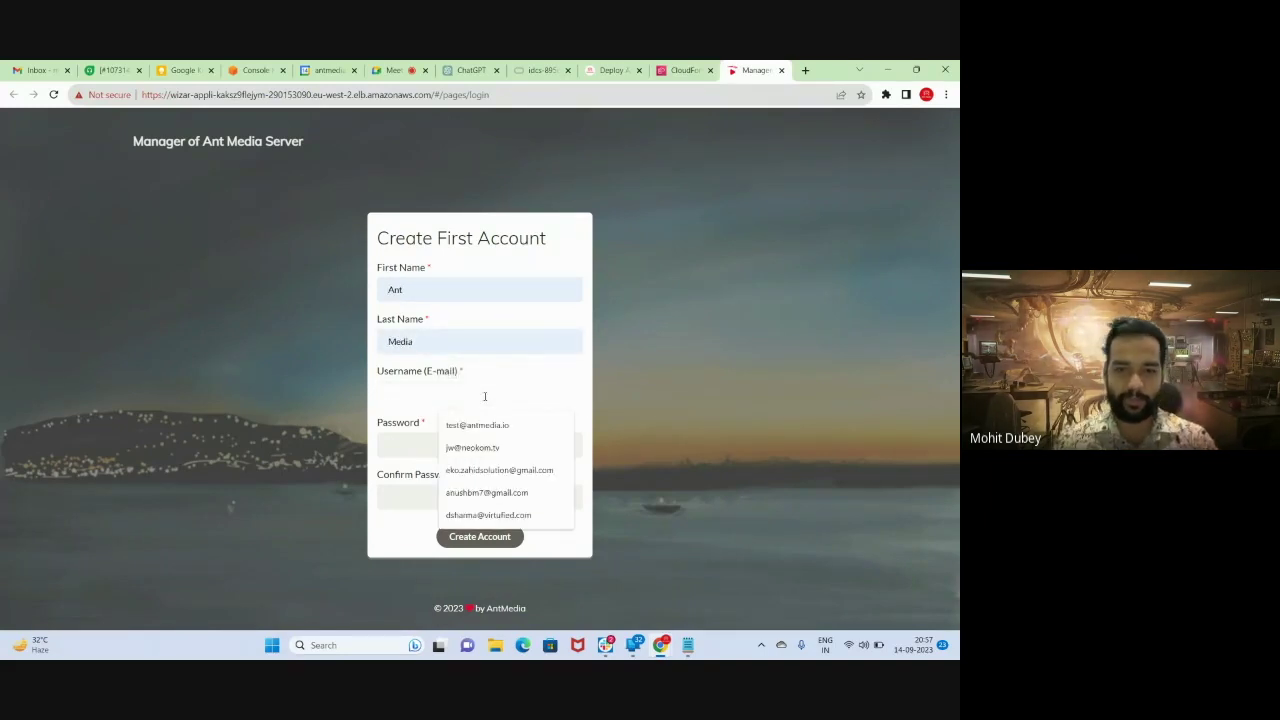
pyautogui.click(492, 424)
# - Enter and confirm the account password, and create the first Ant Media Server account
pyautogui.click(458, 443)
pyautogui.write('•••')
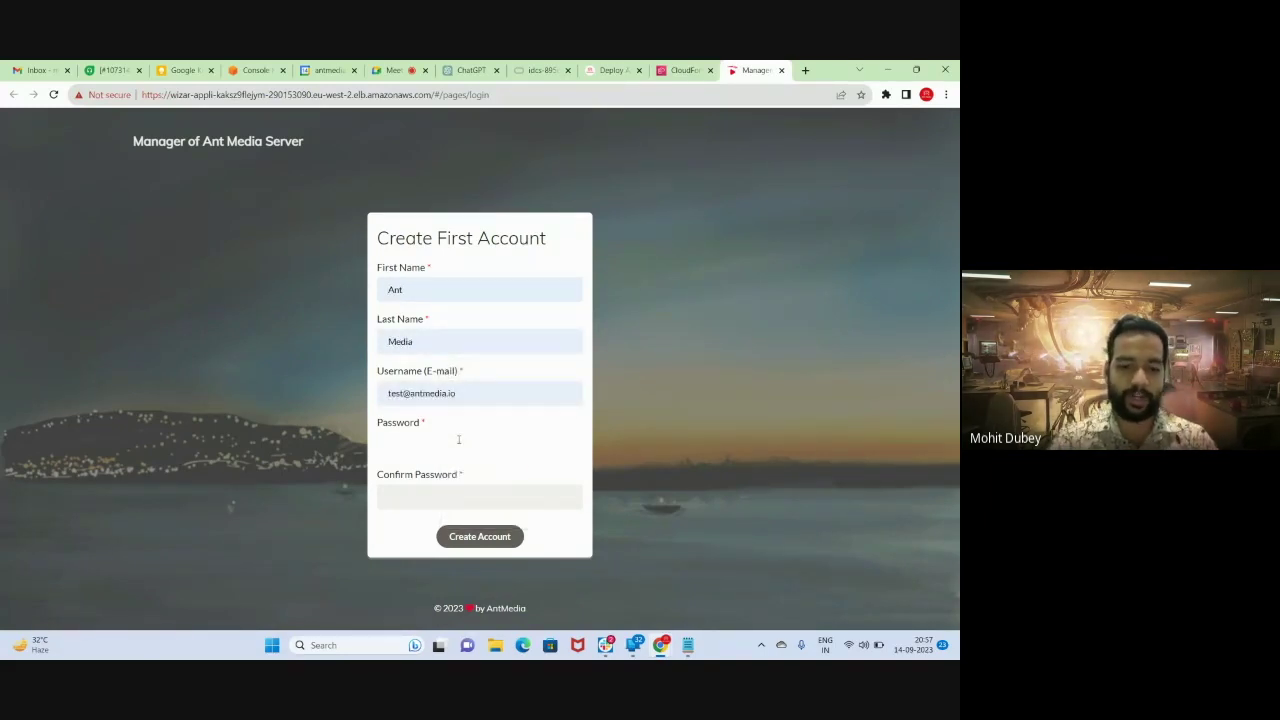
pyautogui.write('•••••')
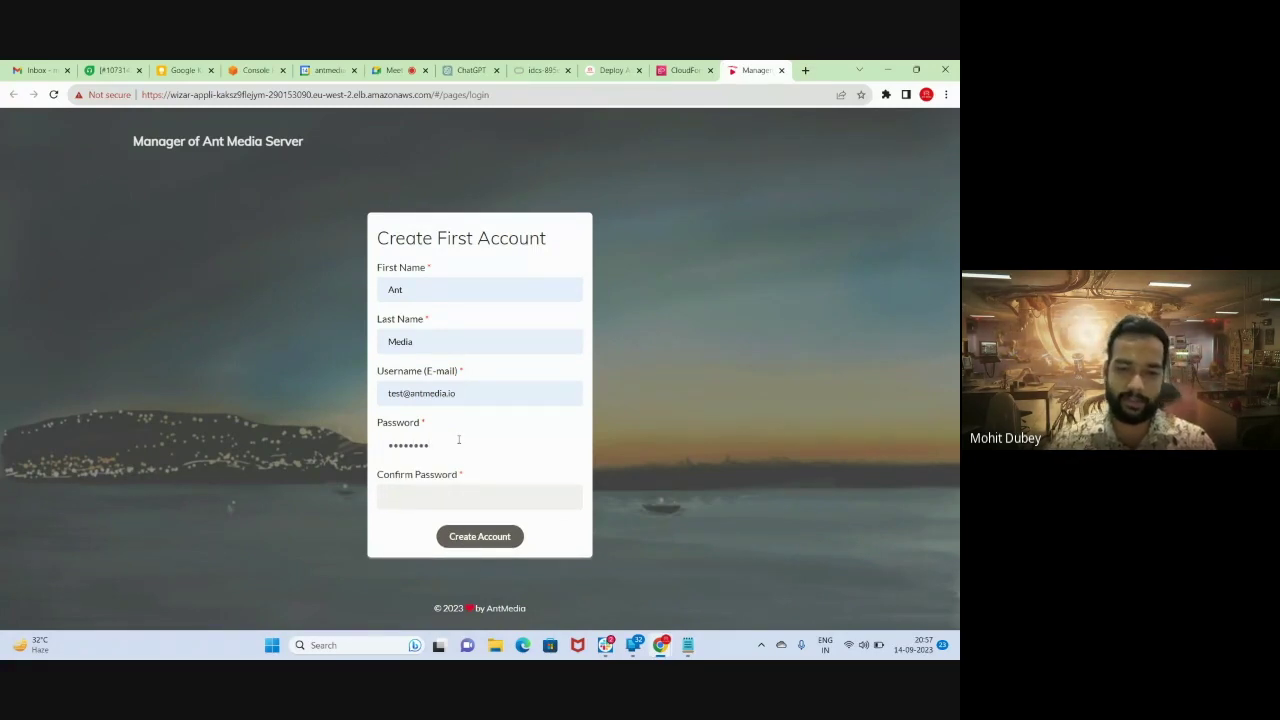
pyautogui.click(492, 503)
pyautogui.write('•••')
pyautogui.press('BackSpace')
pyautogui.press('BackSpace')
pyautogui.write('•••••')
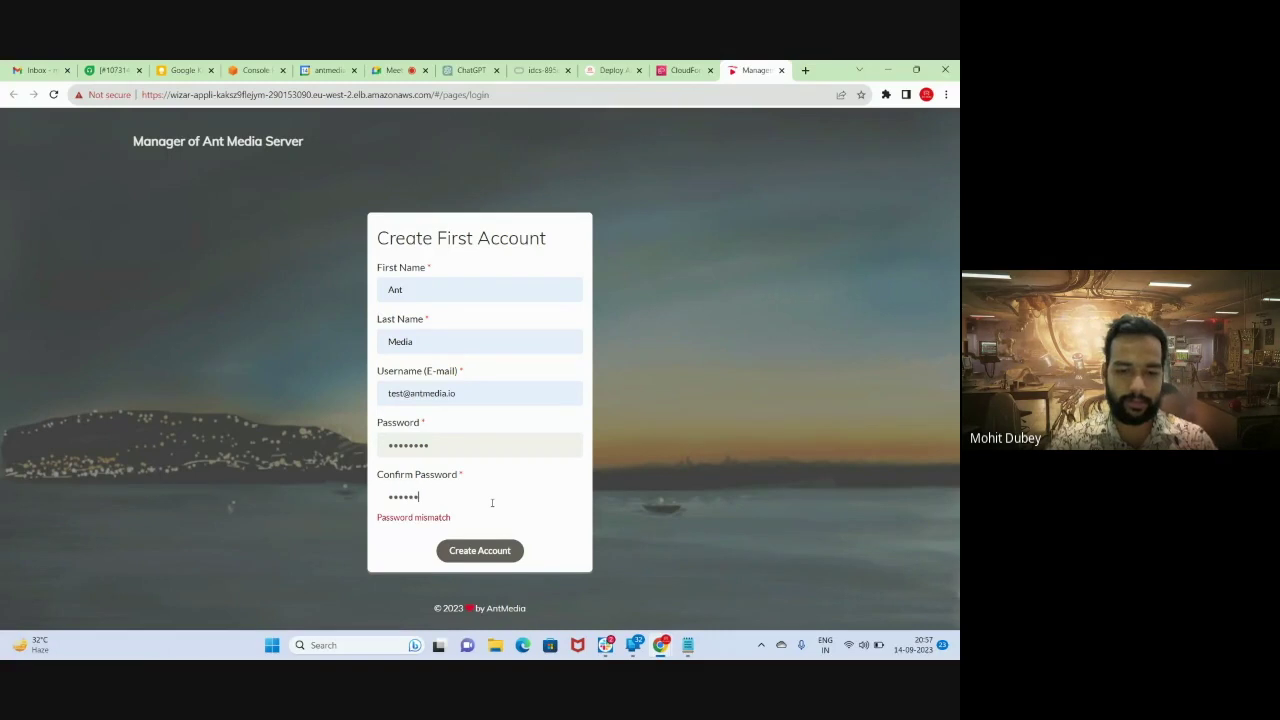
pyautogui.write('••')
pyautogui.click(486, 537)
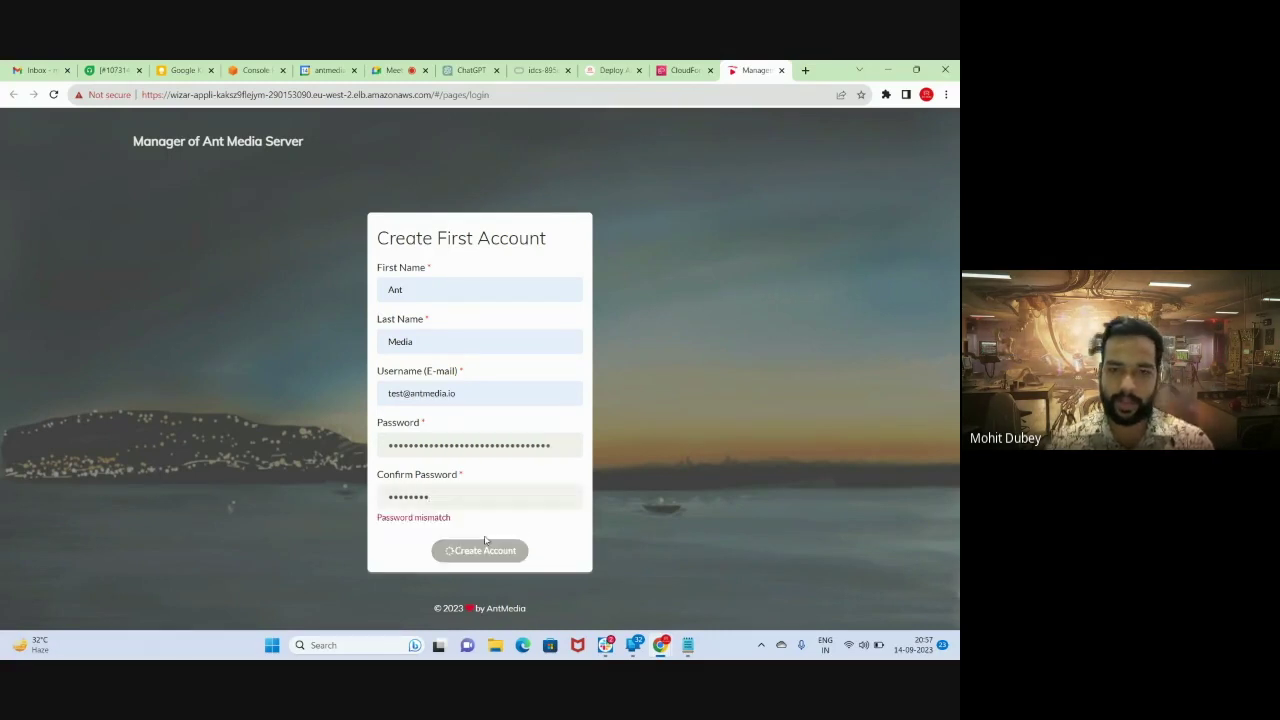
# - Log in to the management panel with the account's e-mail and password, and view the cluster's node list
pyautogui.click(502, 327)
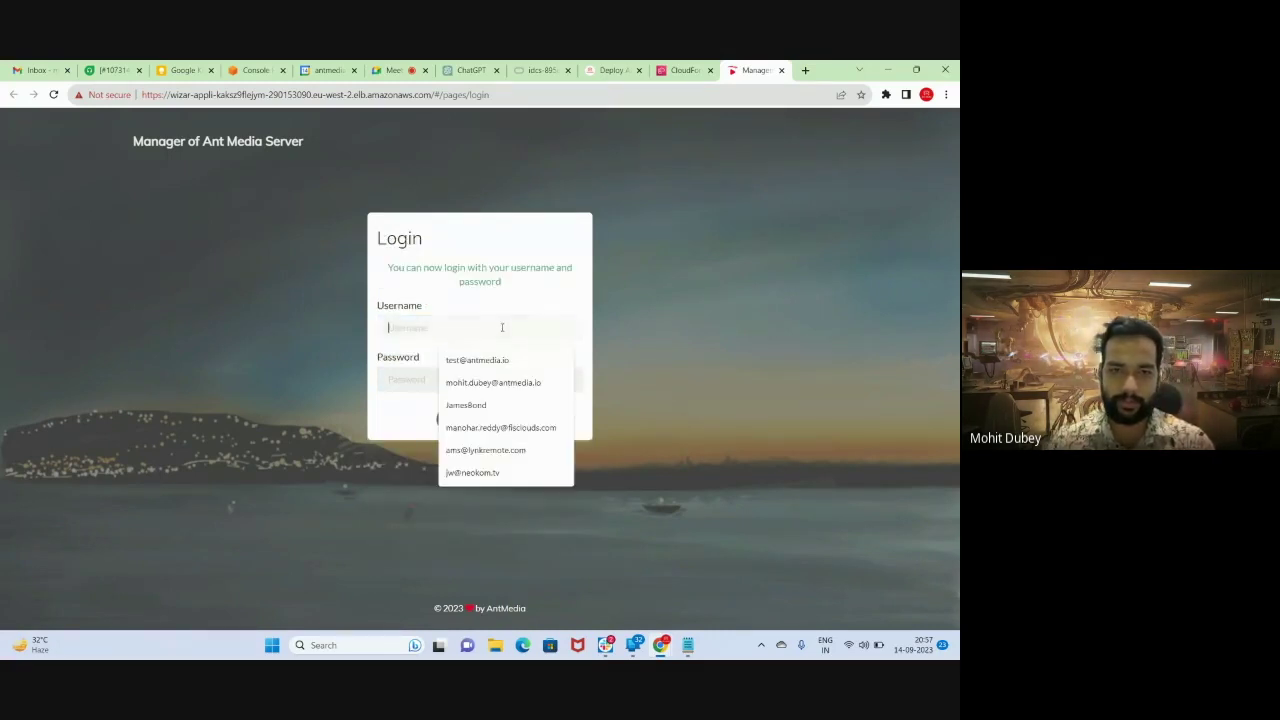
pyautogui.click(485, 360)
pyautogui.click(463, 380)
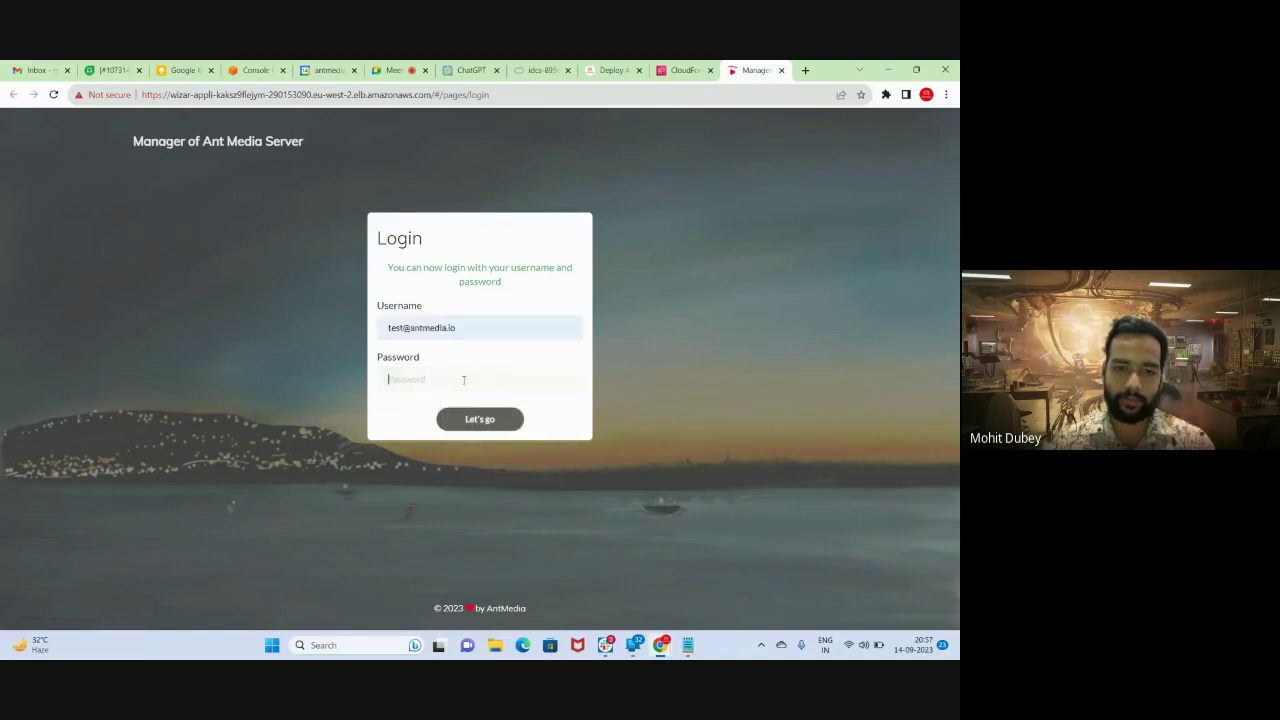
pyautogui.write('tes')
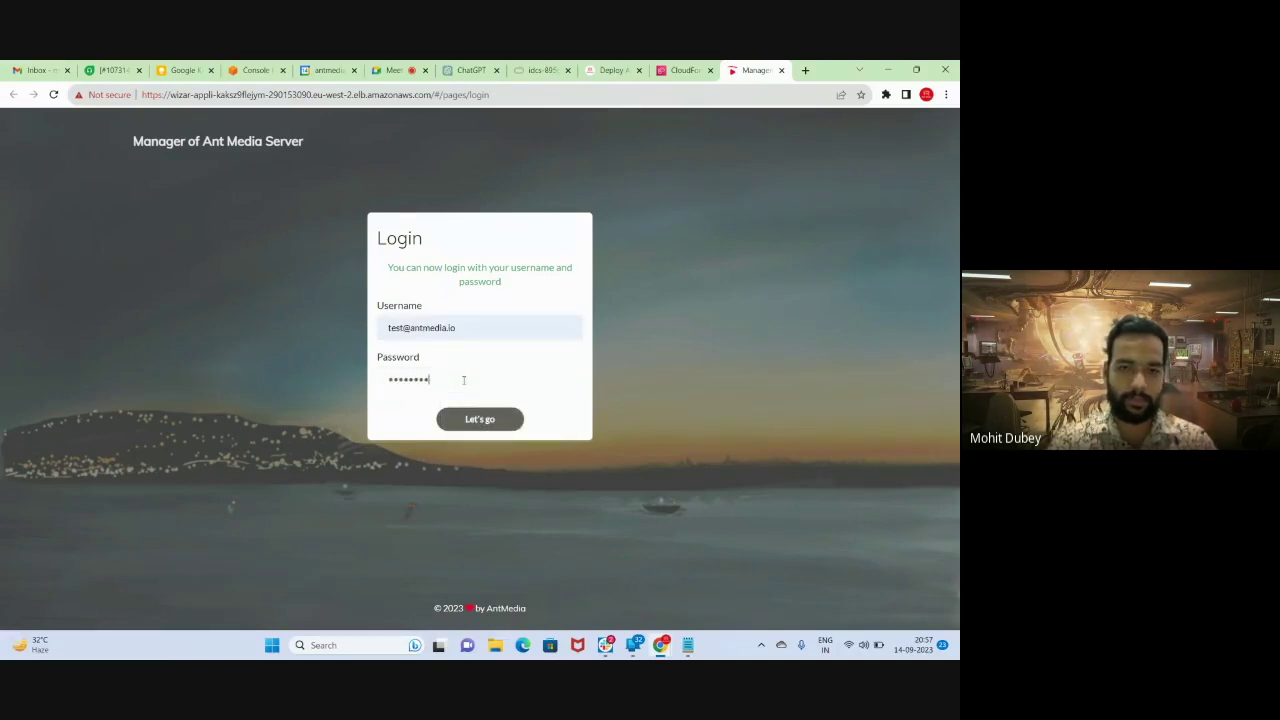
pyautogui.click(468, 419)
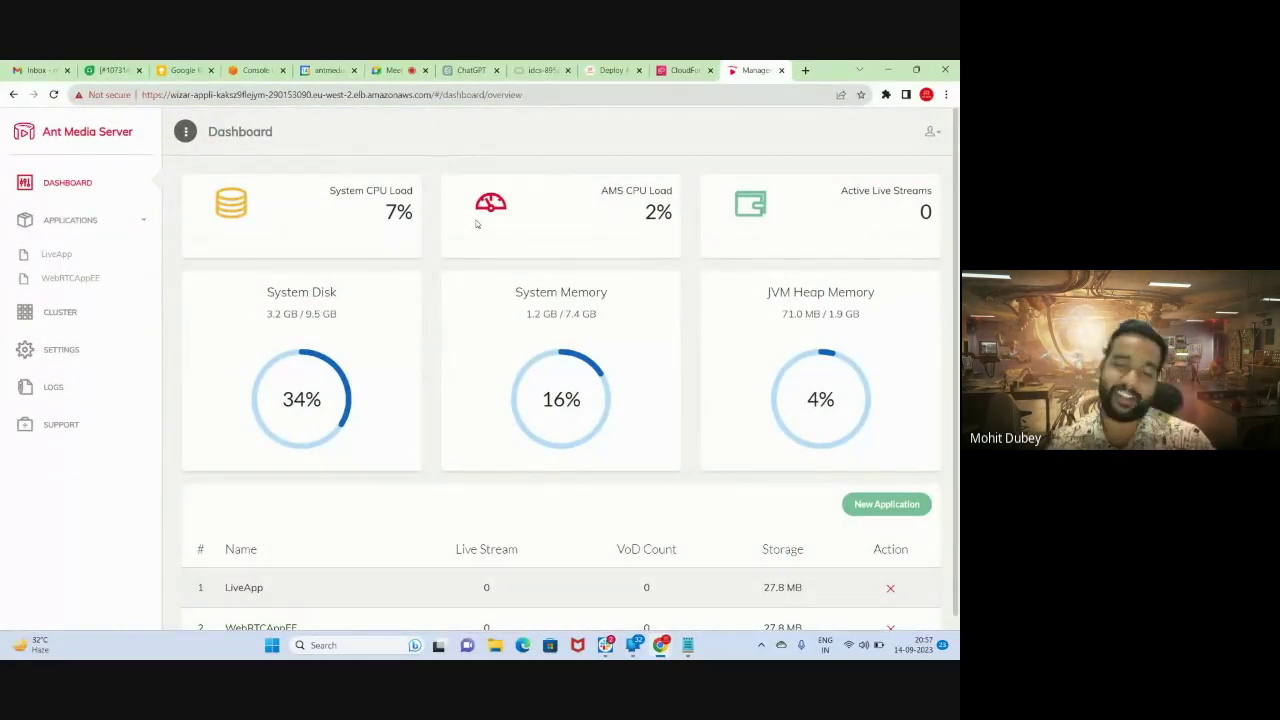
pyautogui.click(68, 314)
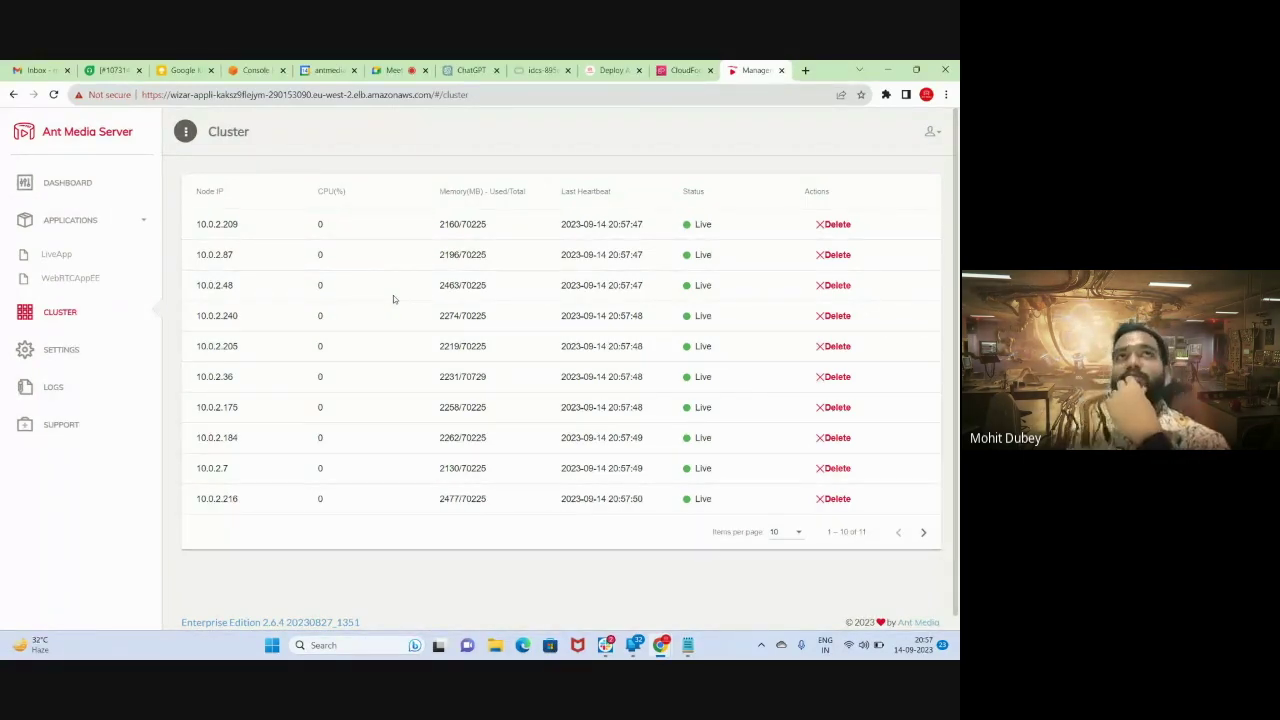
# - Open the WebRTCAppEE application, and load its sample publishing page in a new tab from the server URL ending in /WebRTCAppEE
pyautogui.click(140, 278)
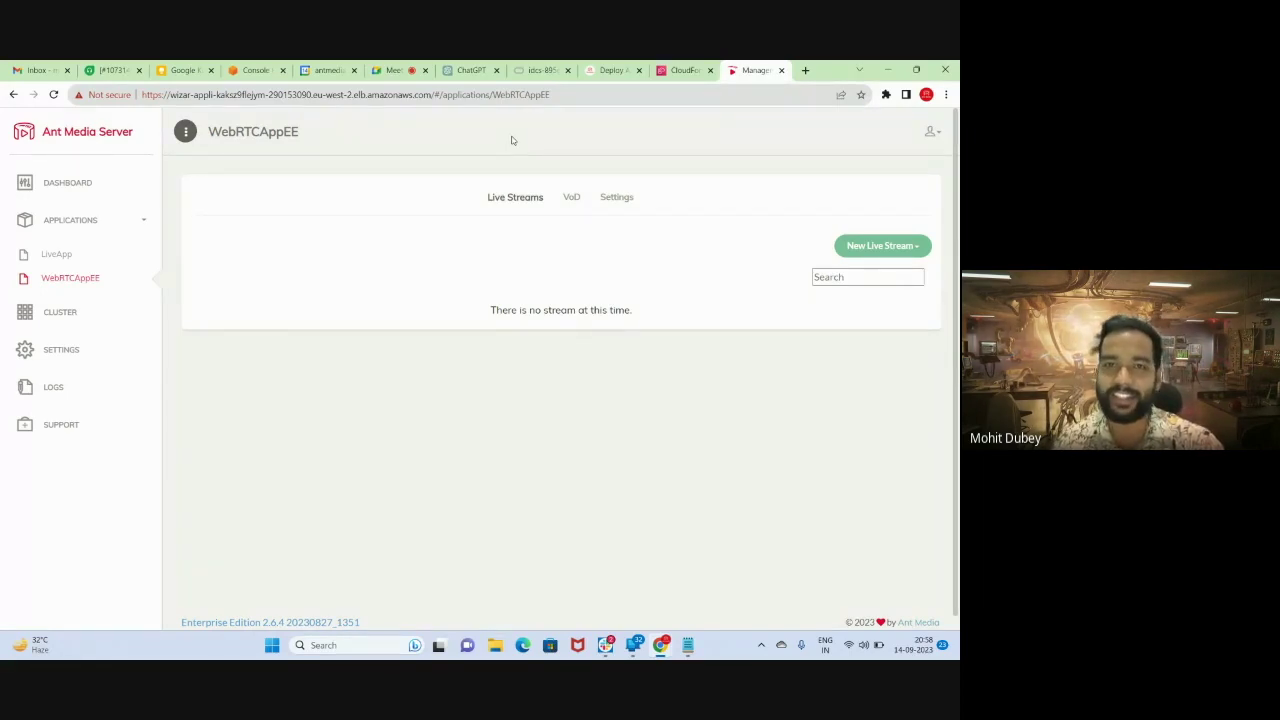
pyautogui.click(578, 96)
pyautogui.hotkey('ctrl', 'c')
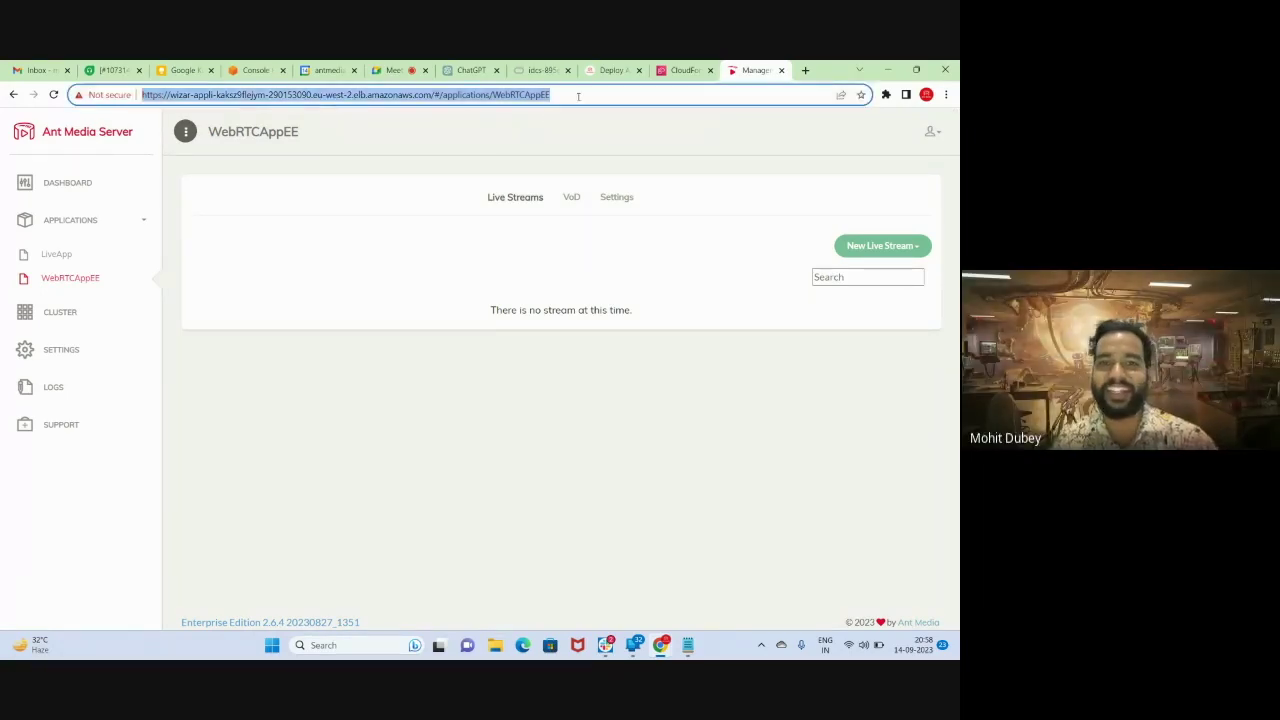
pyautogui.click(806, 71)
pyautogui.hotkey('ctrl', 'v')
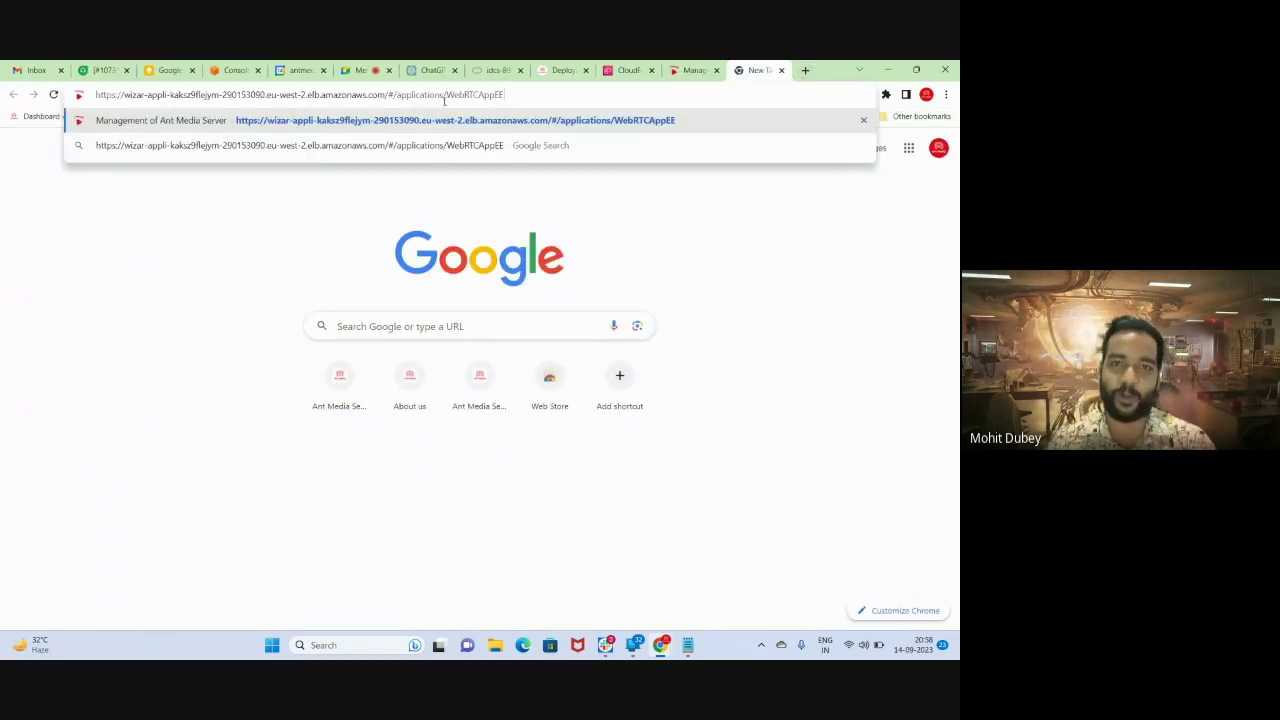
pyautogui.tripleClick(424, 93)
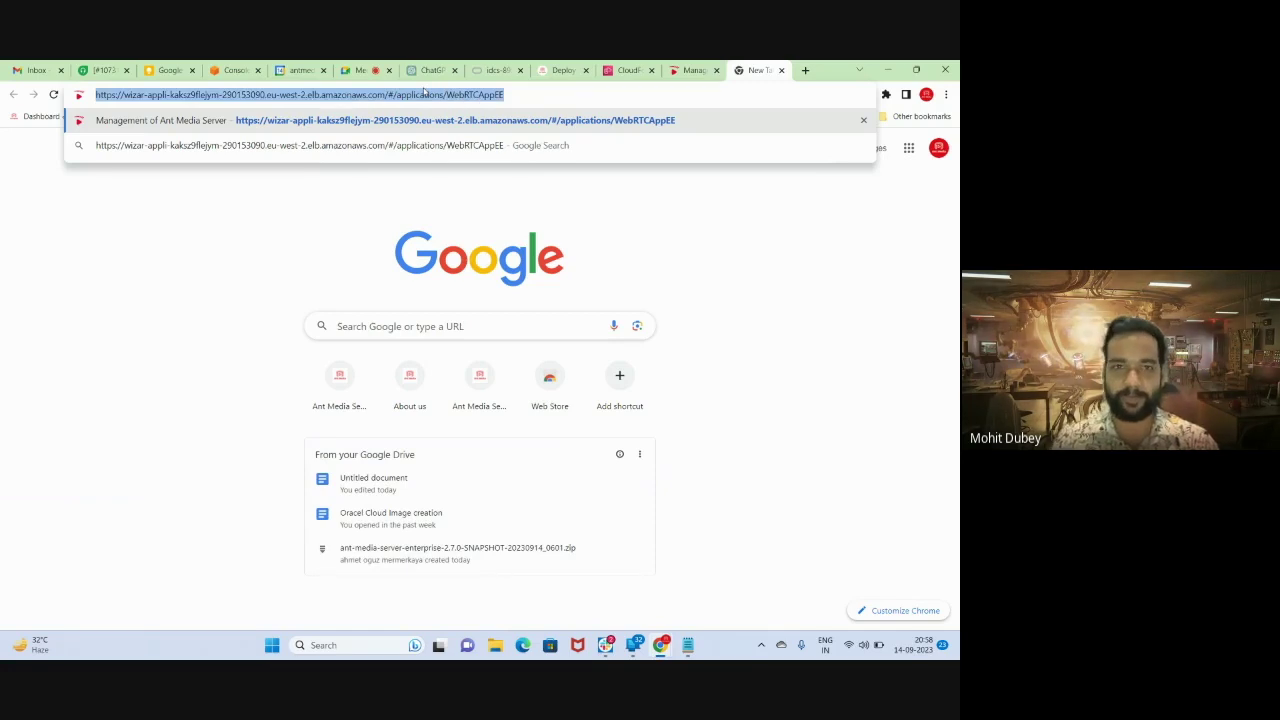
pyautogui.click(424, 93)
pyautogui.press('BackSpace')
pyautogui.press('BackSpace')
pyautogui.press('BackSpace')
pyautogui.press('BackSpace')
pyautogui.press('BackSpace')
pyautogui.press('BackSpace')
pyautogui.press('BackSpace')
pyautogui.press('BackSpace')
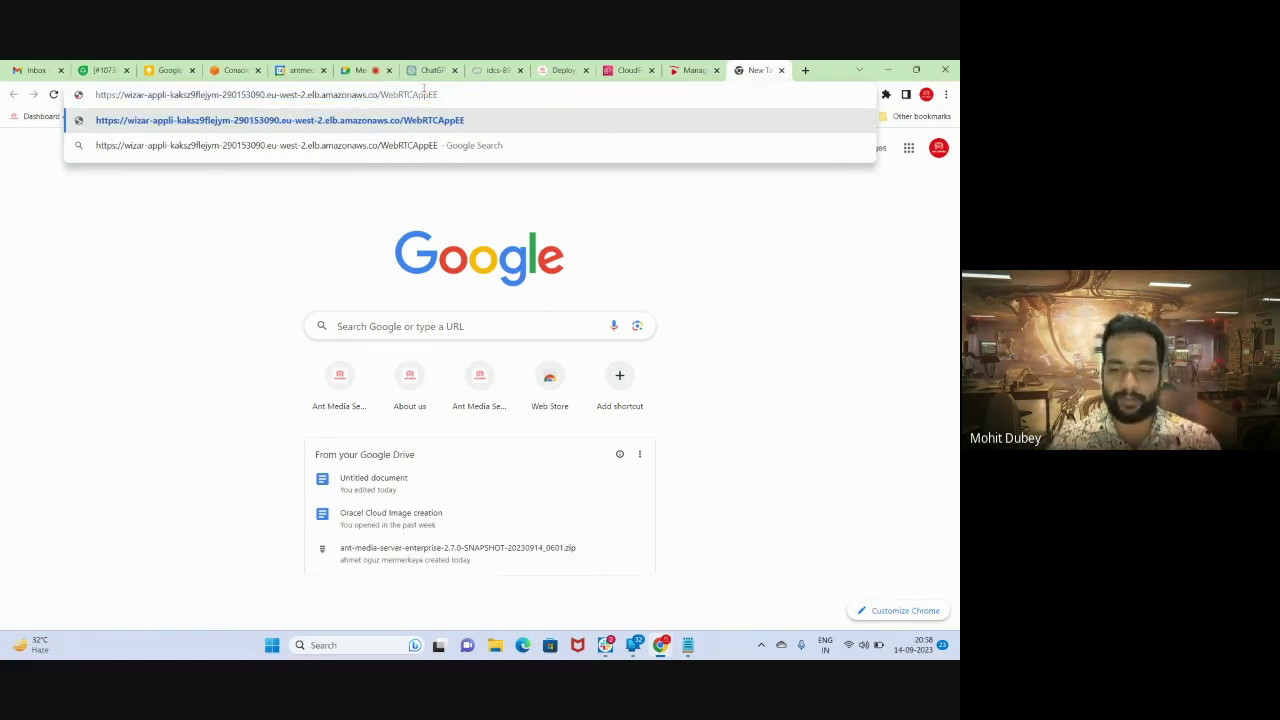
pyautogui.press('Return')
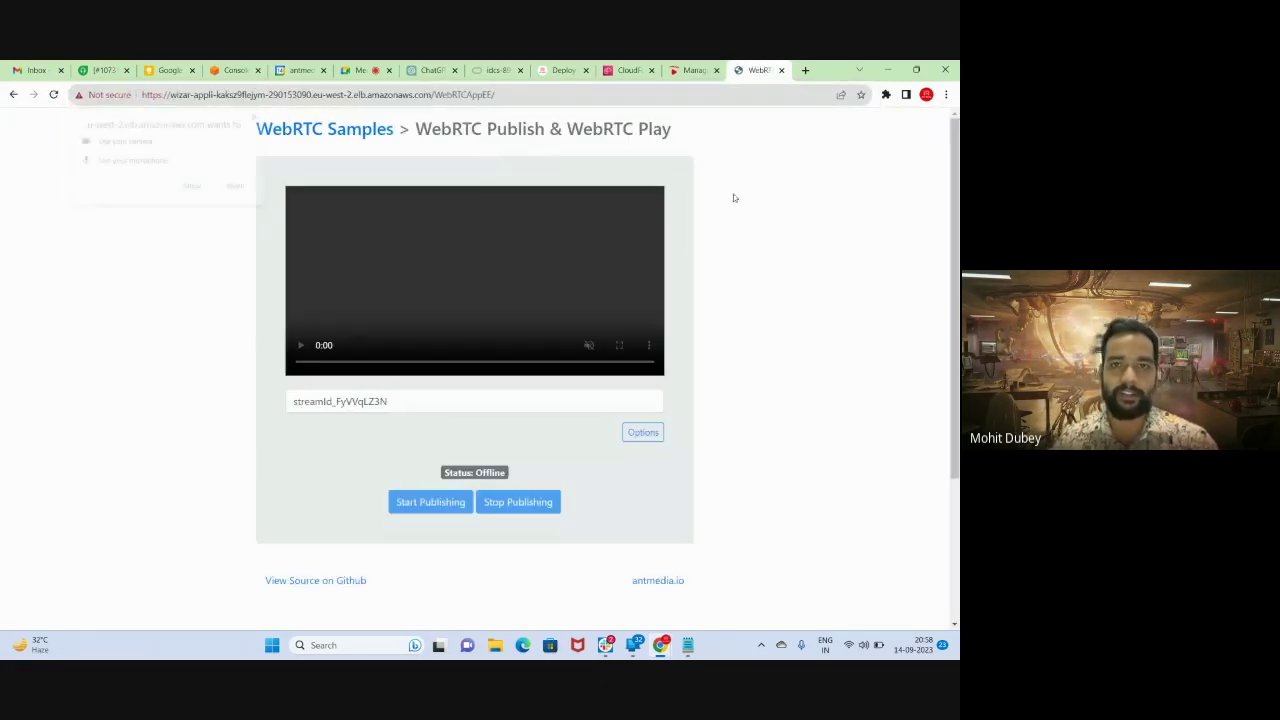
# - Allow camera and microphone access, set the stream ID to stream1, and start publishing the webcam stream
pyautogui.click(193, 187)
pyautogui.scroll(-2, 838, 285)
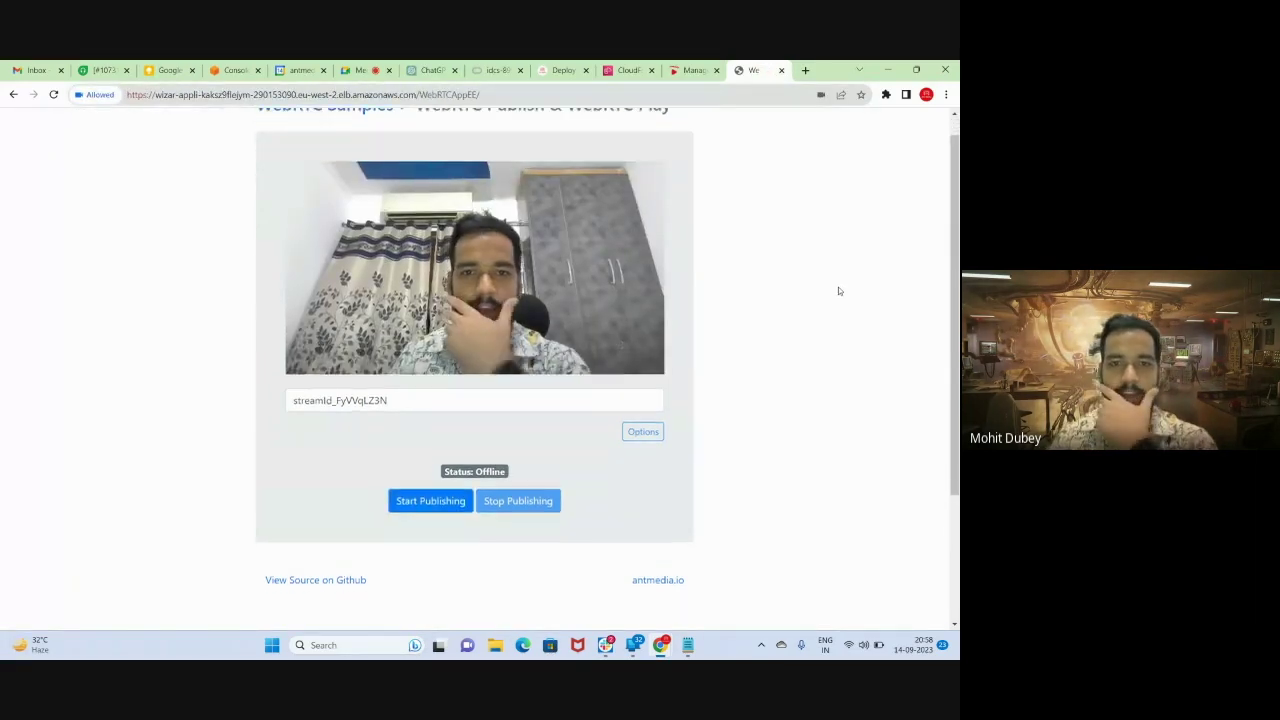
pyautogui.scroll(1, 434, 228)
pyautogui.click(422, 281)
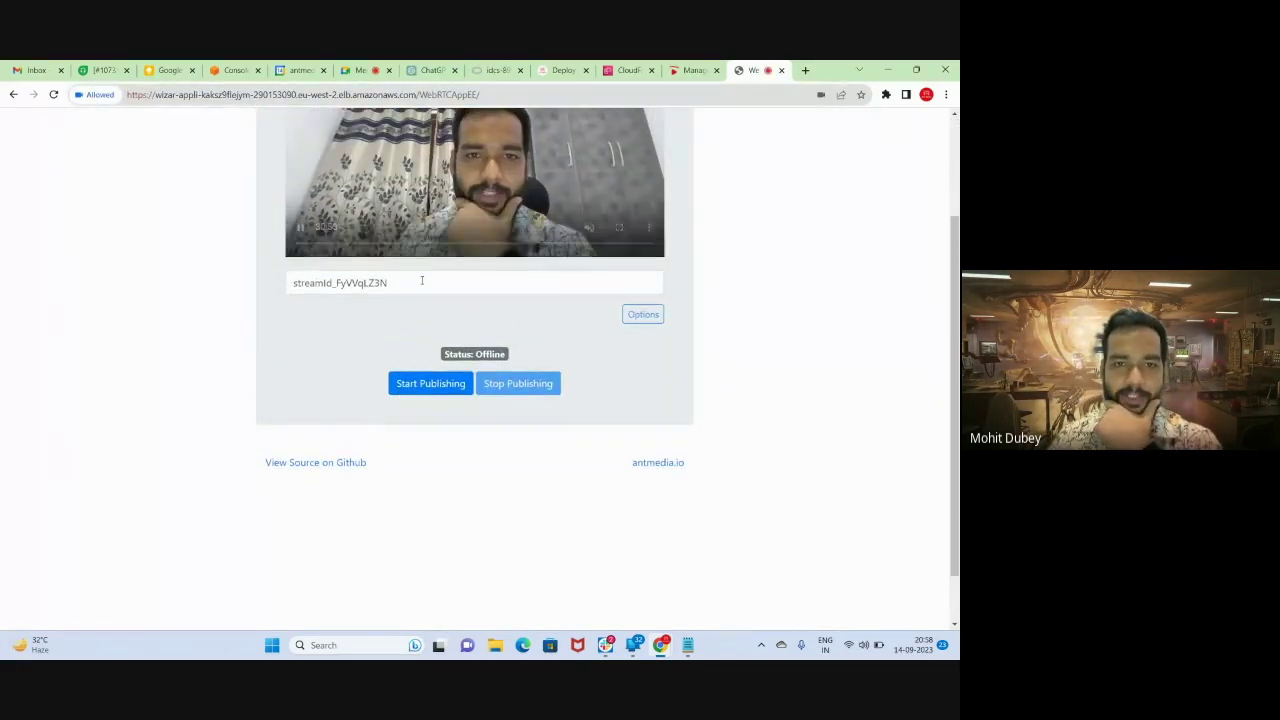
pyautogui.doubleClick(422, 281)
pyautogui.write('stream')
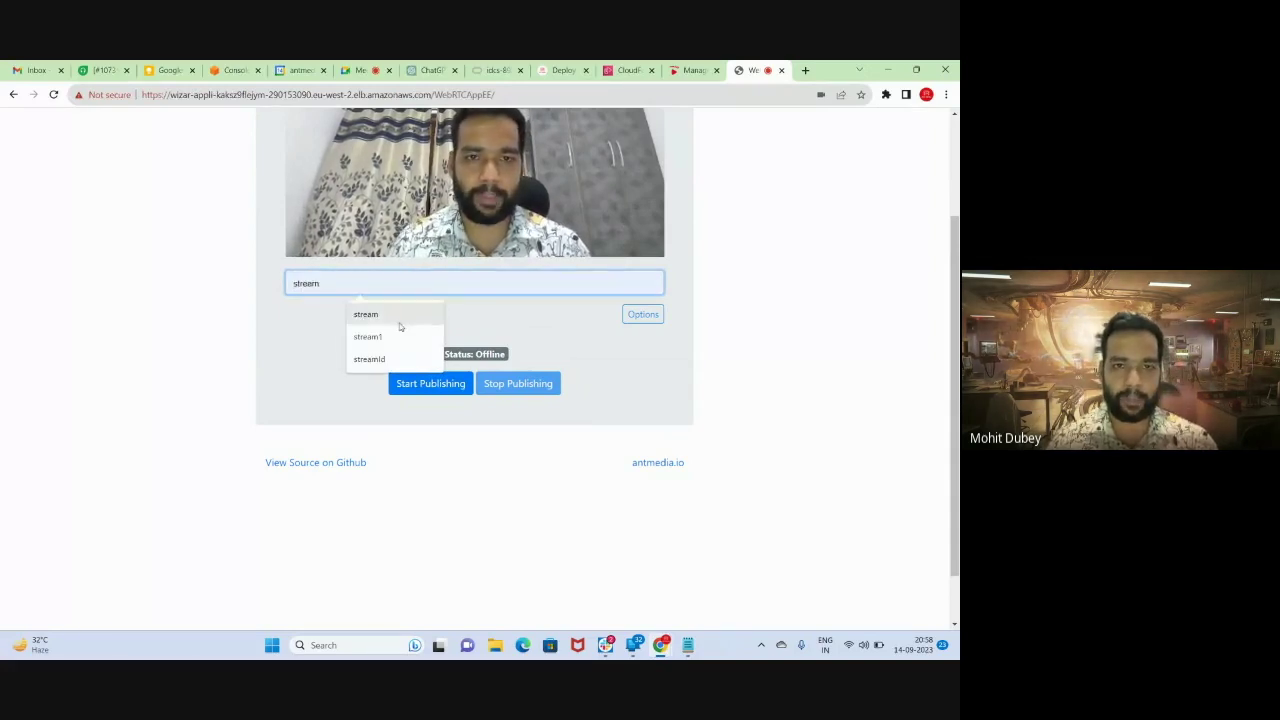
pyautogui.click(400, 336)
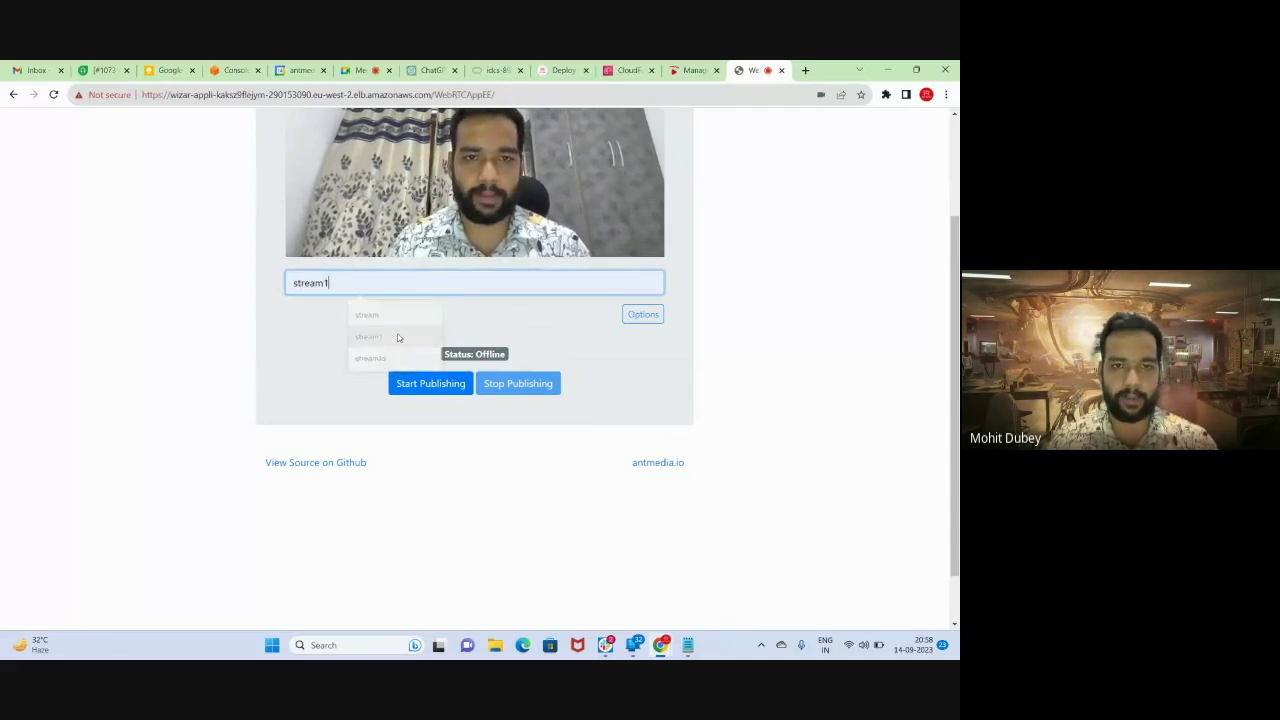
pyautogui.click(406, 384)
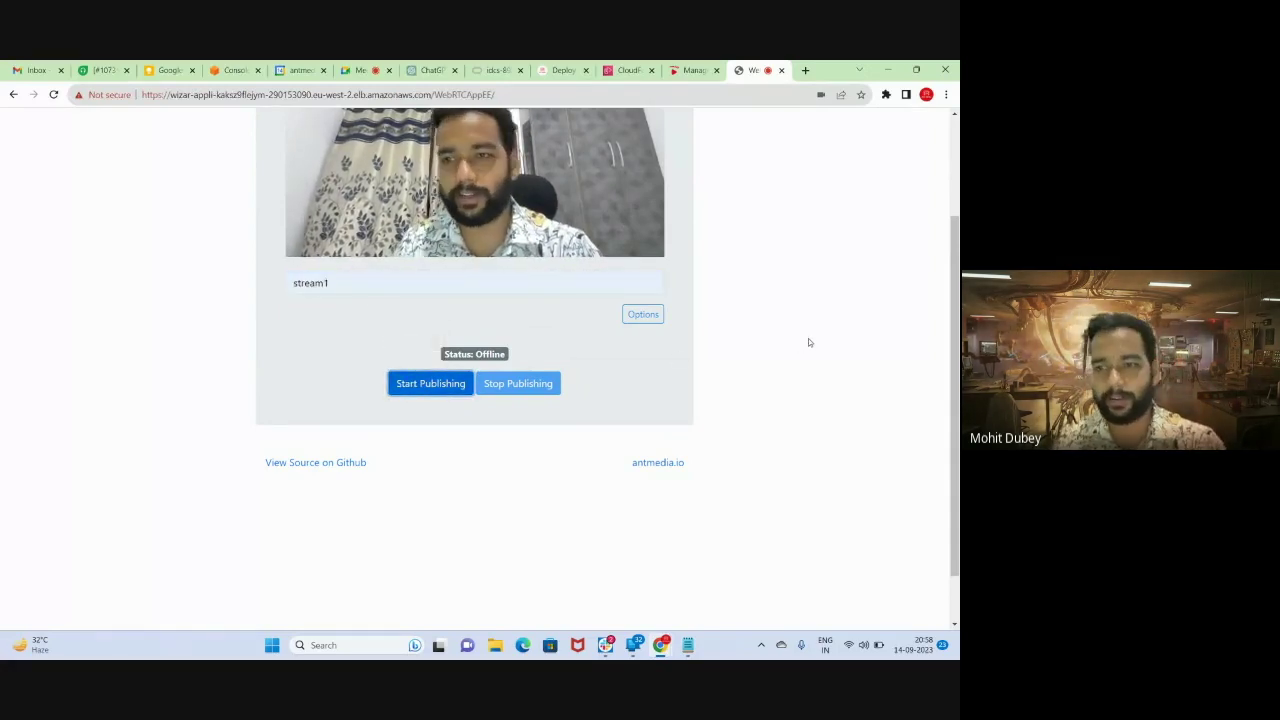
# - Play the stream1 broadcast from WebRTCAppEE's live streams in the management panel, and close the player
pyautogui.click(692, 70)
pyautogui.click(602, 501)
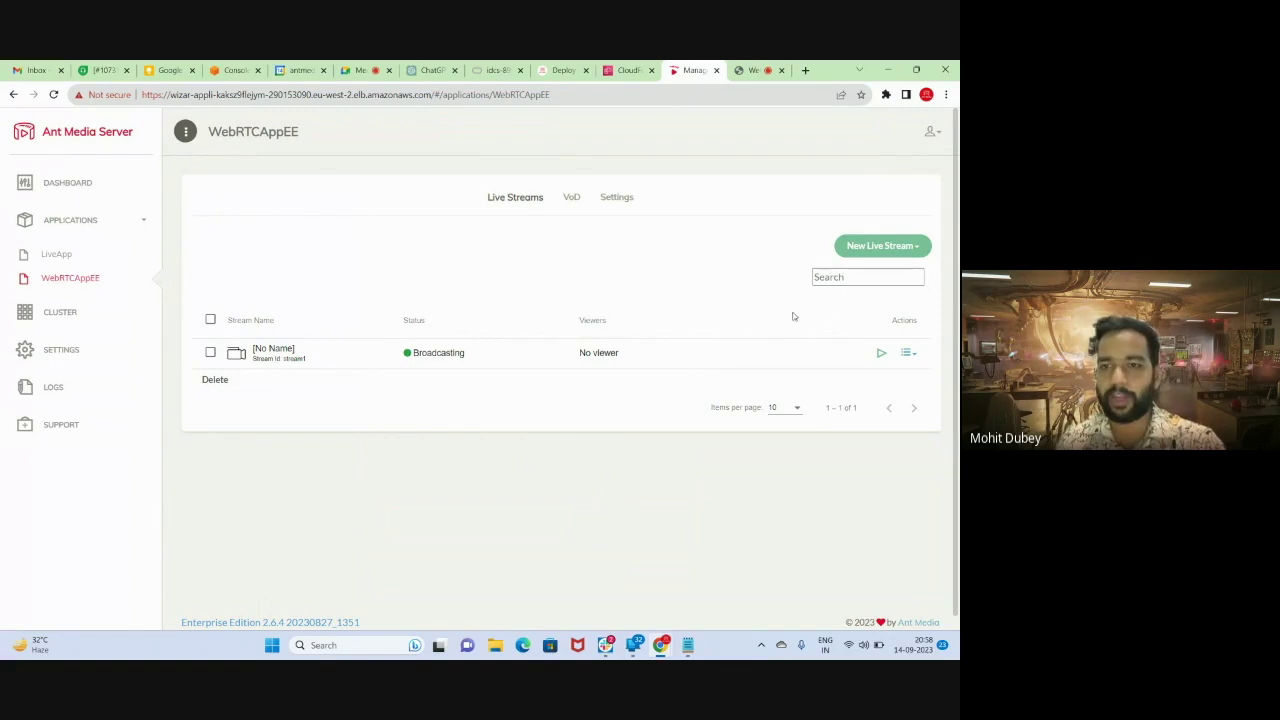
pyautogui.click(881, 354)
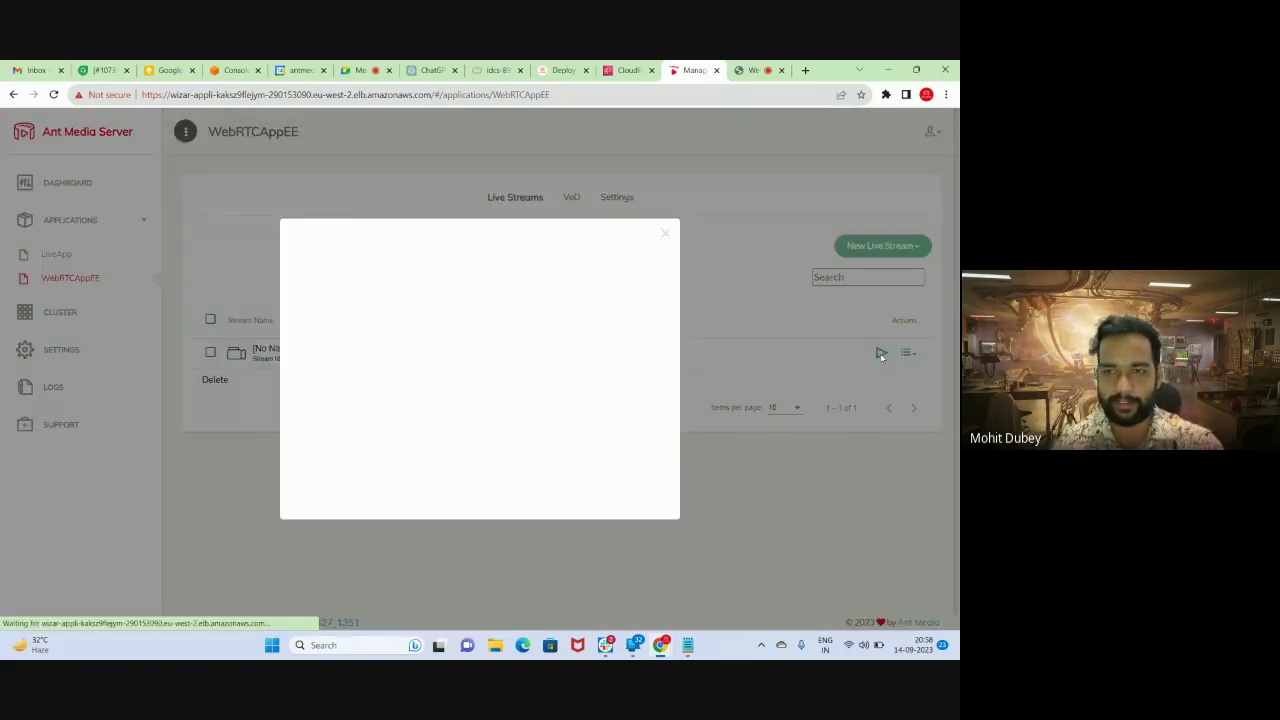
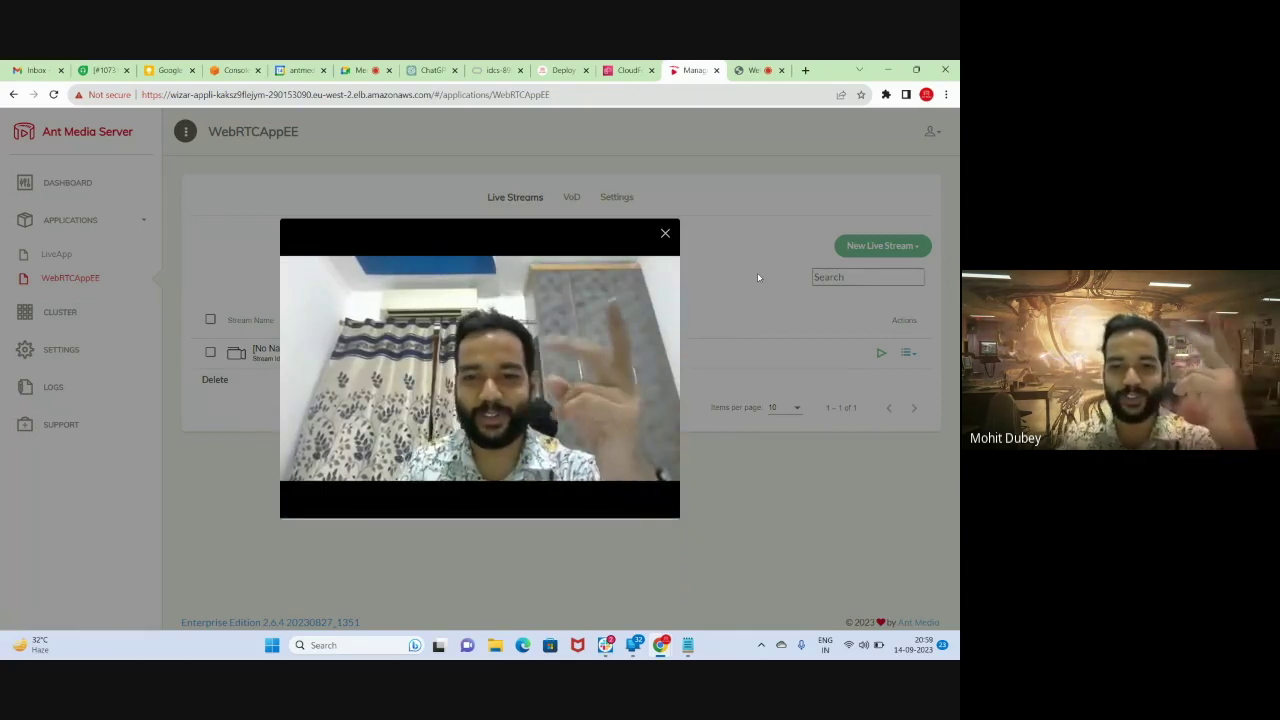
pyautogui.click(666, 236)
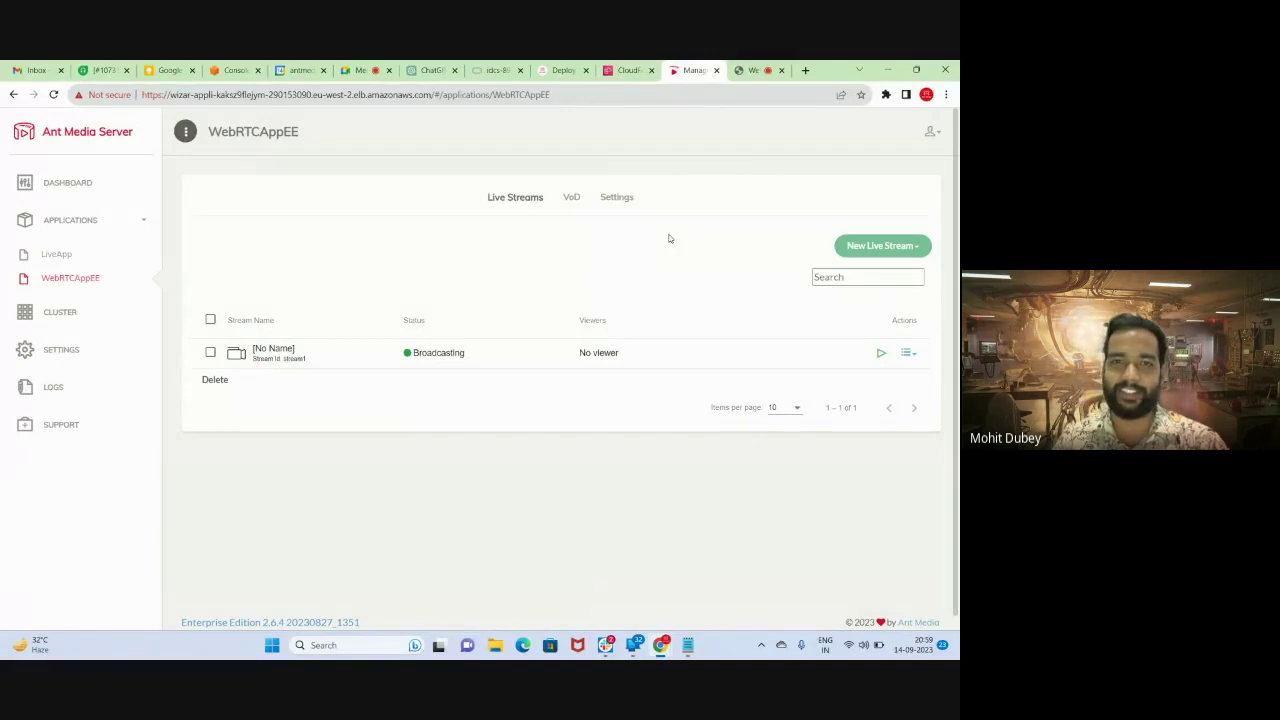
# - Check the Google Meet call, the publishing page and stream1's viewers in WebRTCAppEE's live streams
pyautogui.click(360, 70)
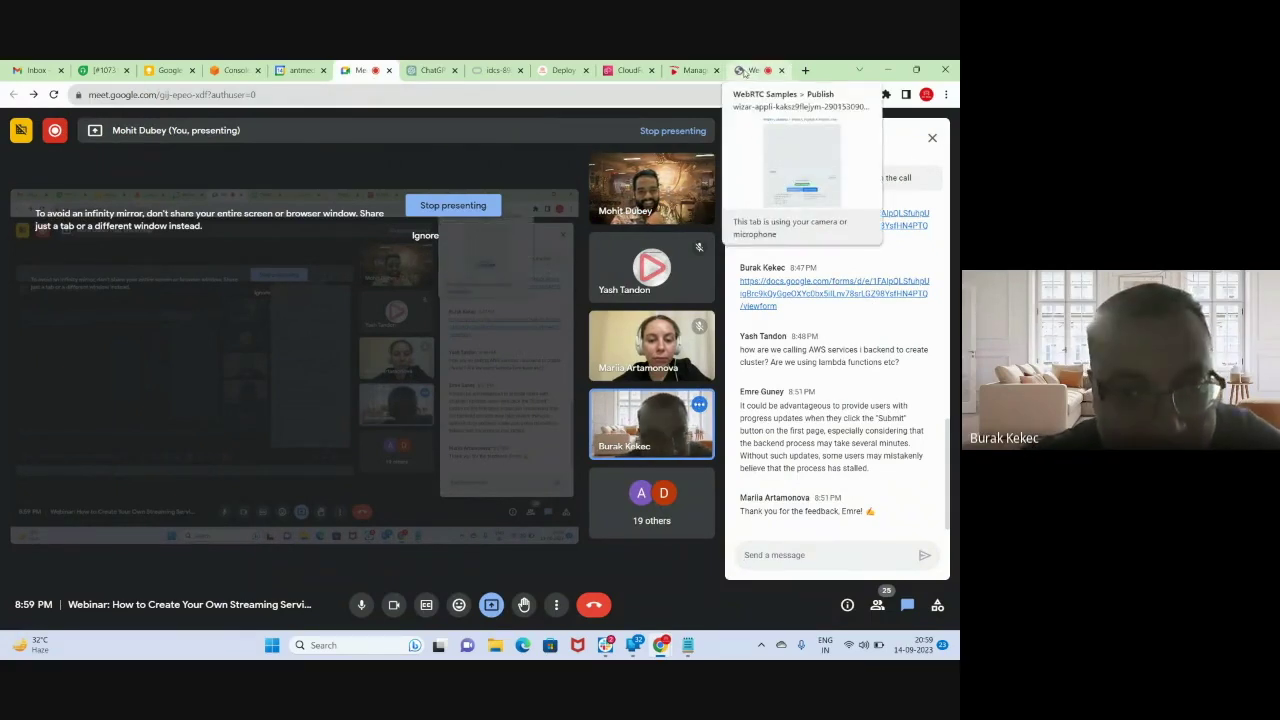
pyautogui.click(744, 72)
pyautogui.click(694, 70)
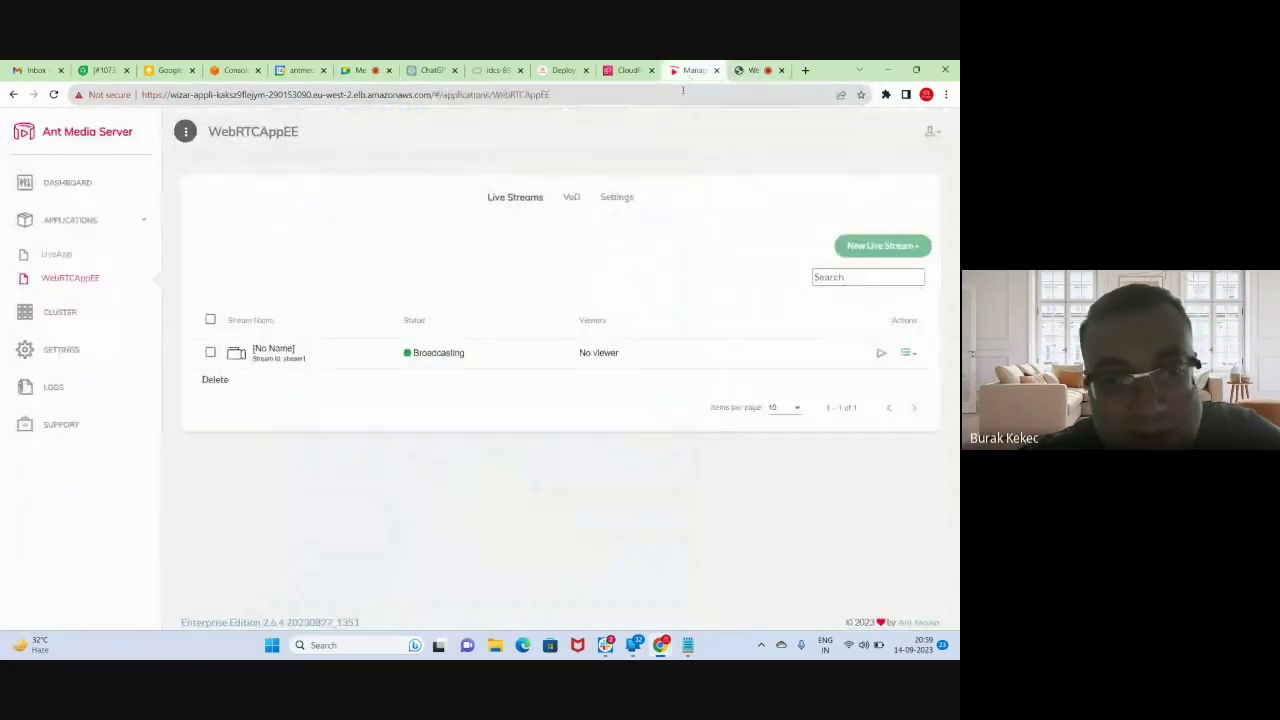
pyautogui.click(370, 70)
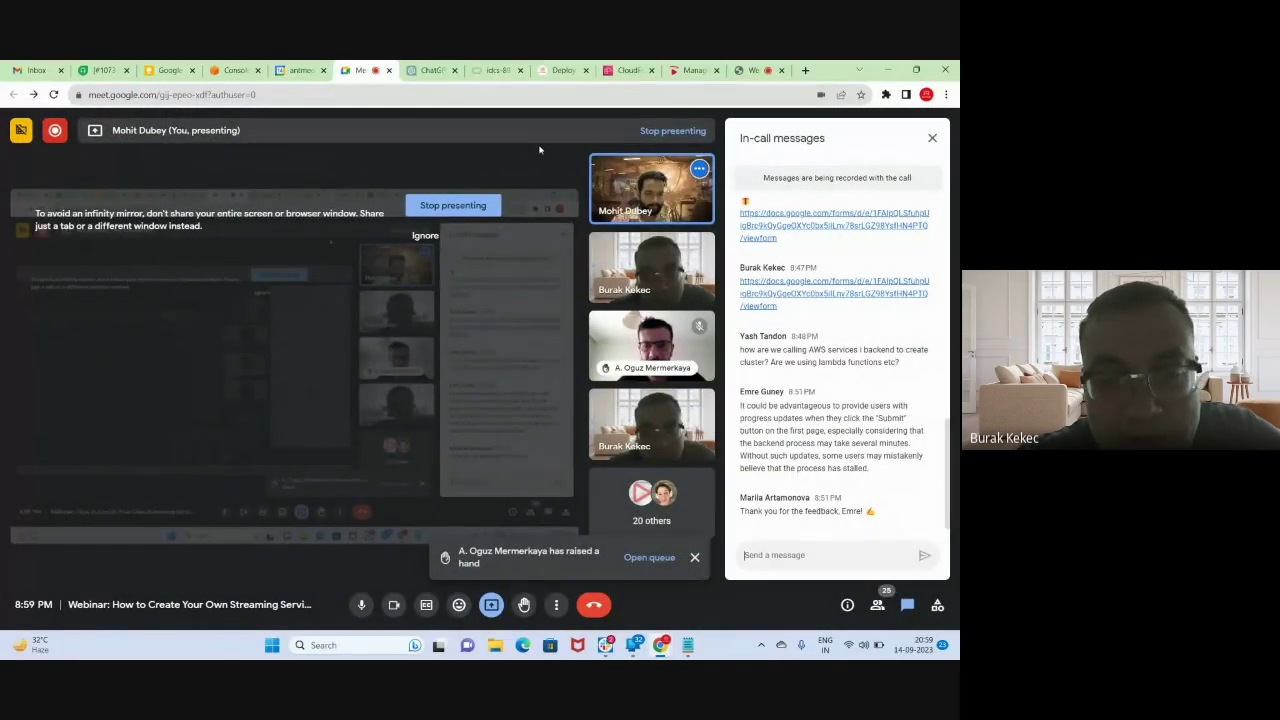
pyautogui.click(752, 70)
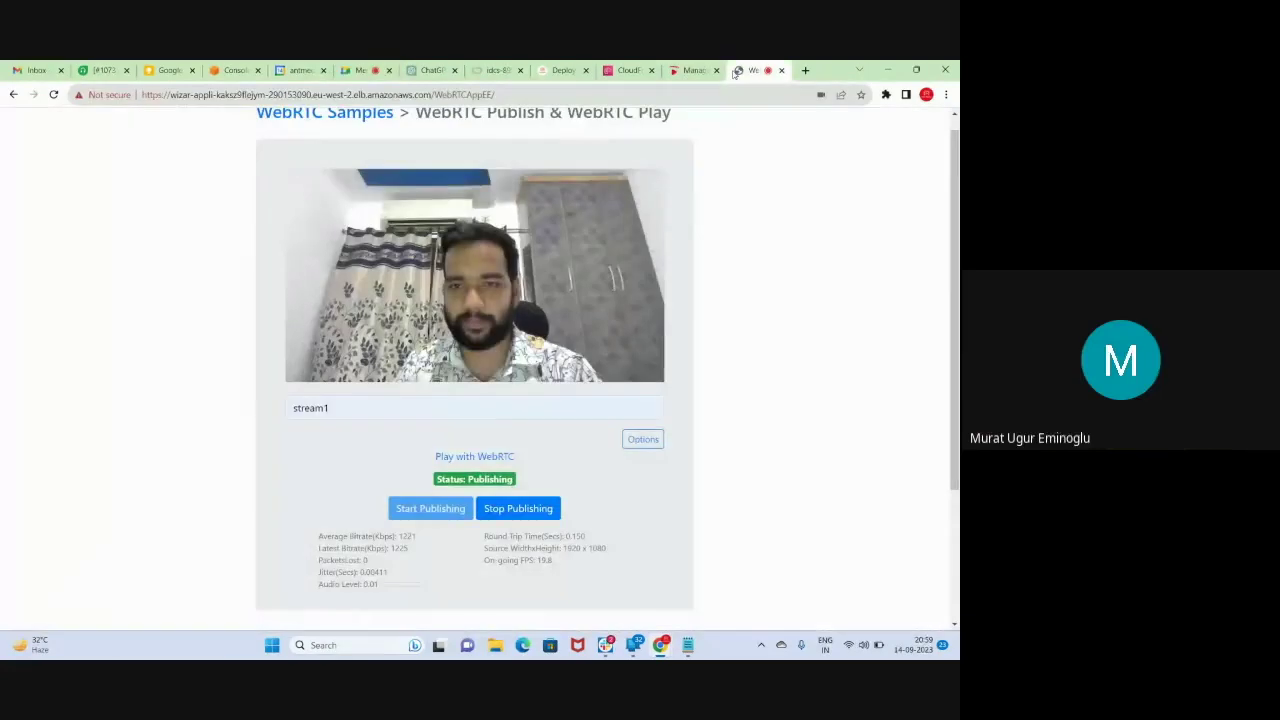
pyautogui.click(675, 71)
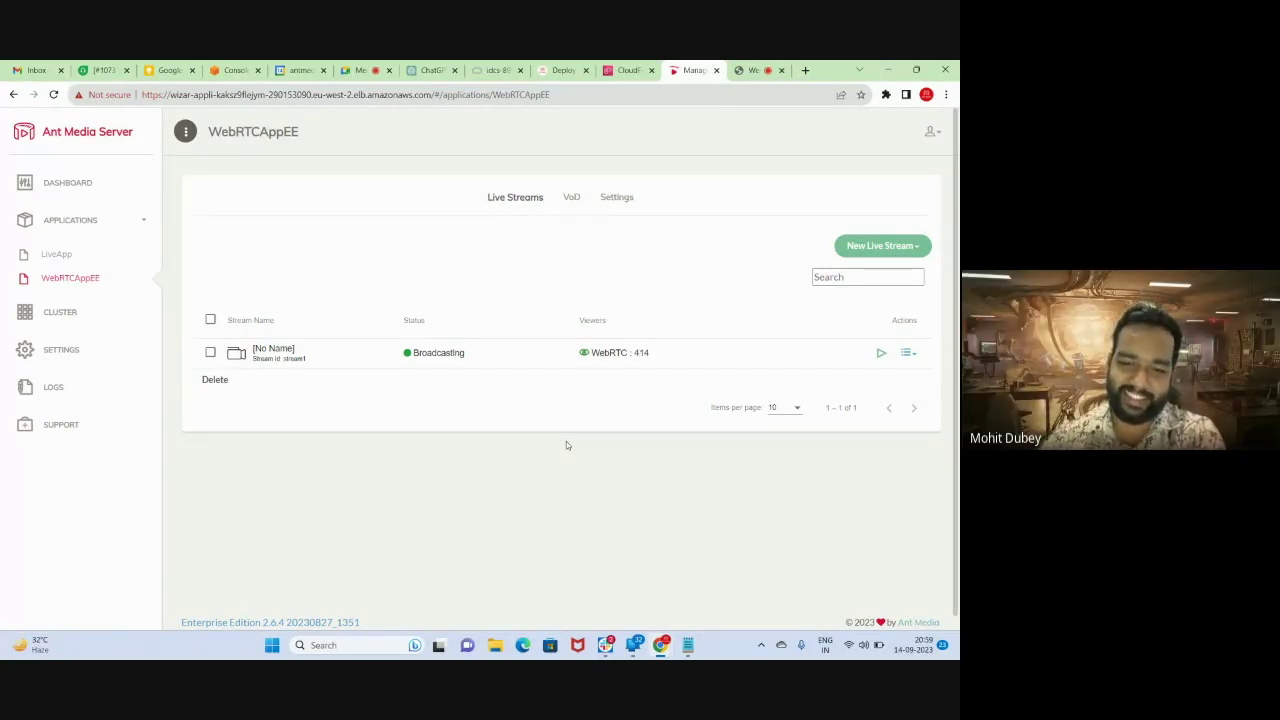
pyautogui.press('XF86AudioRaiseVolume')
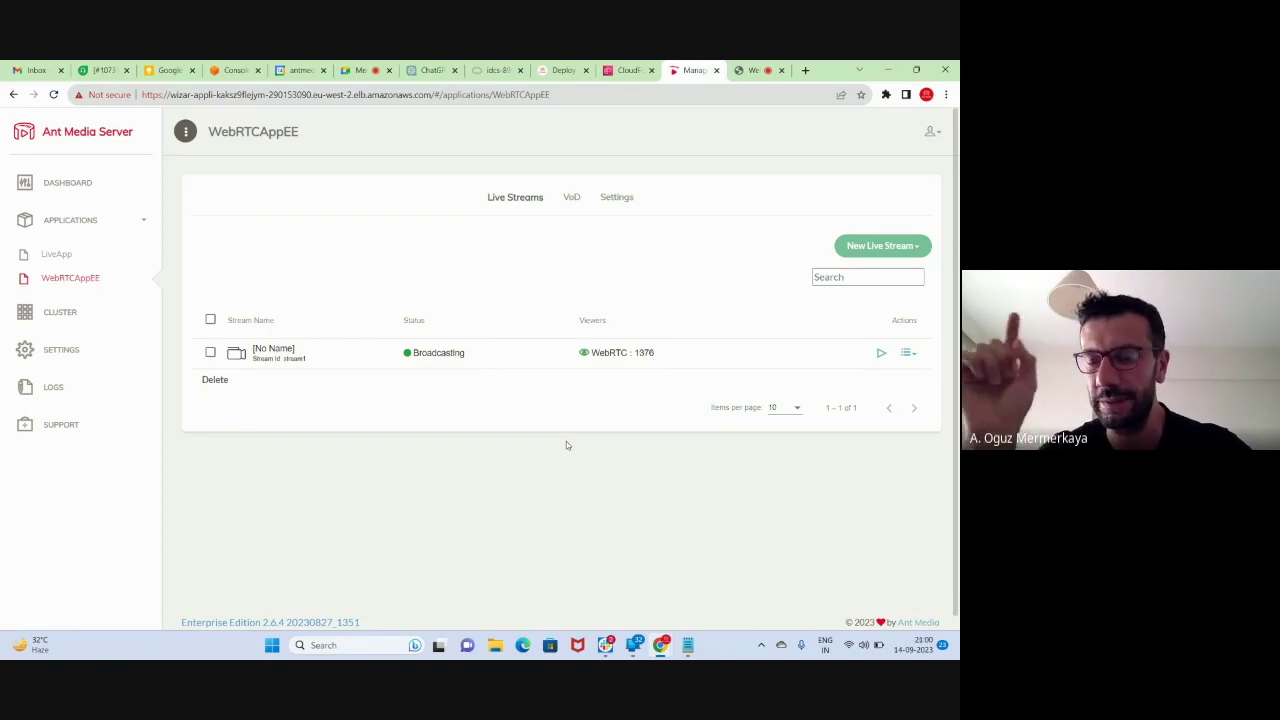
# - Switch to Notepad and copy the domain ams-cf-9631.antmedia.cloud from the note
pyautogui.click(688, 645)
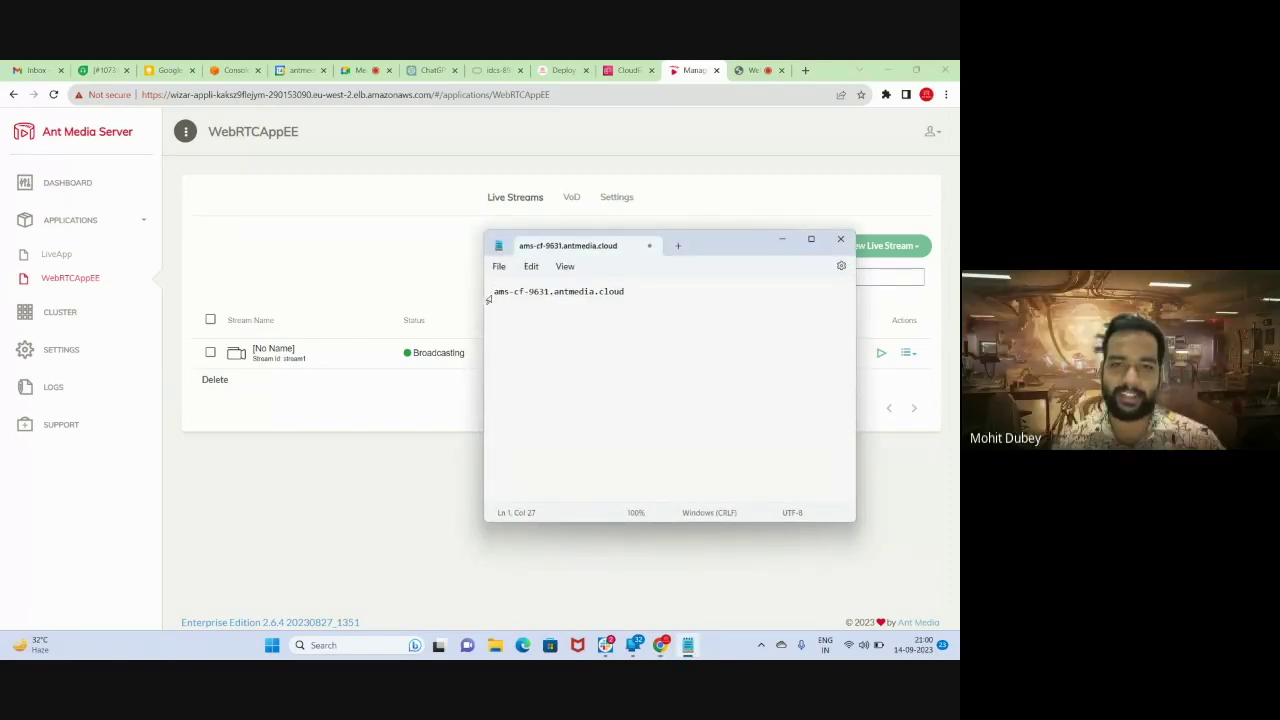
pyautogui.moveTo(498, 297); pyautogui.dragTo(621, 291)
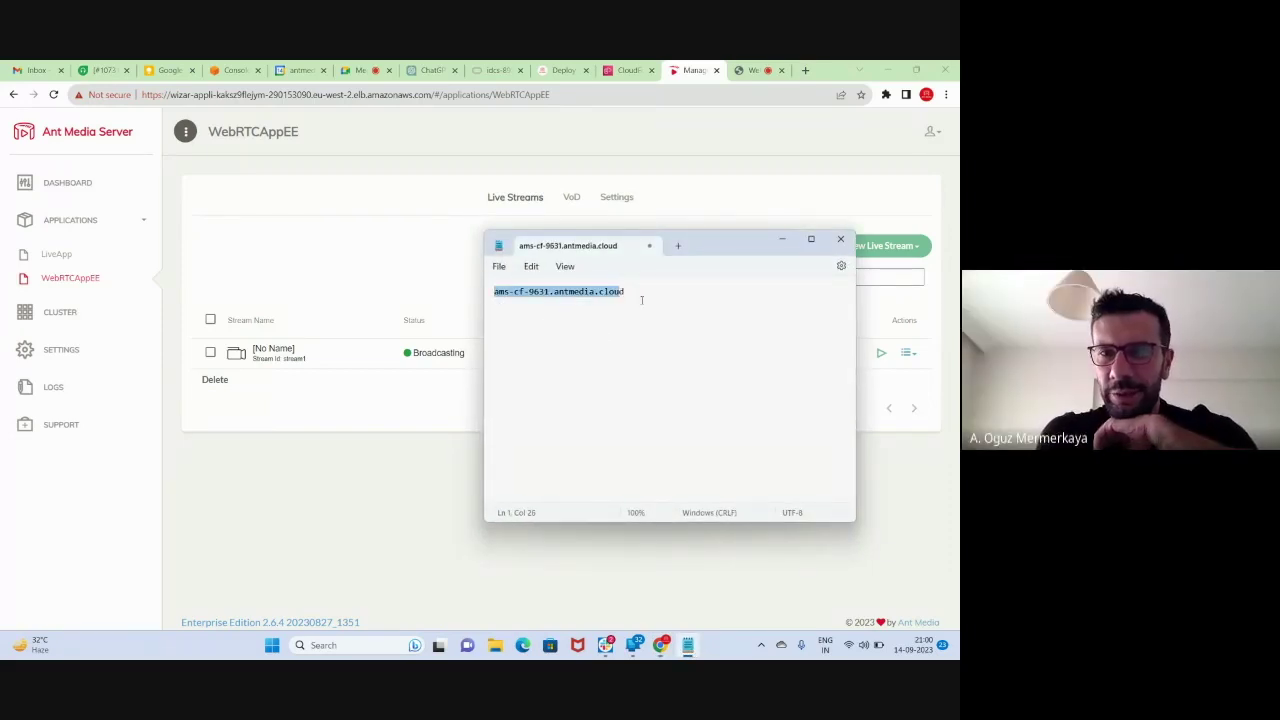
pyautogui.click(641, 299)
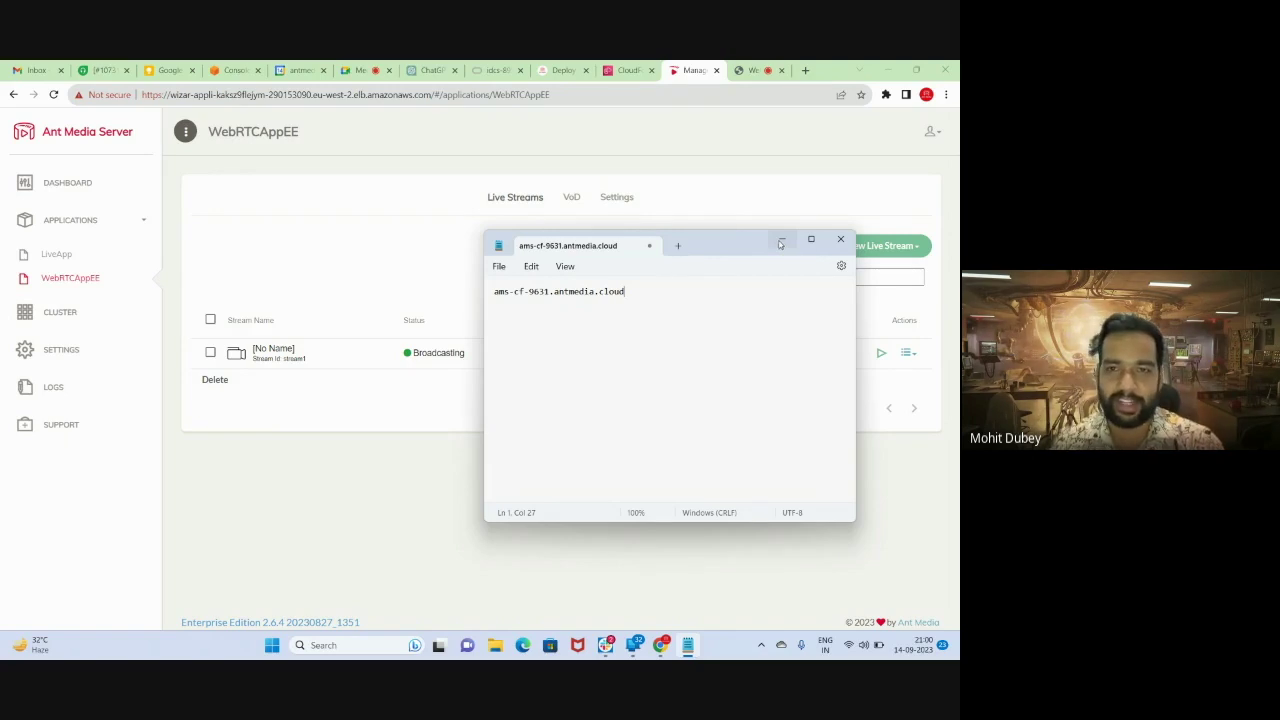
pyautogui.moveTo(624, 291); pyautogui.dragTo(488, 292)
pyautogui.hotkey('ctrl', 'c')
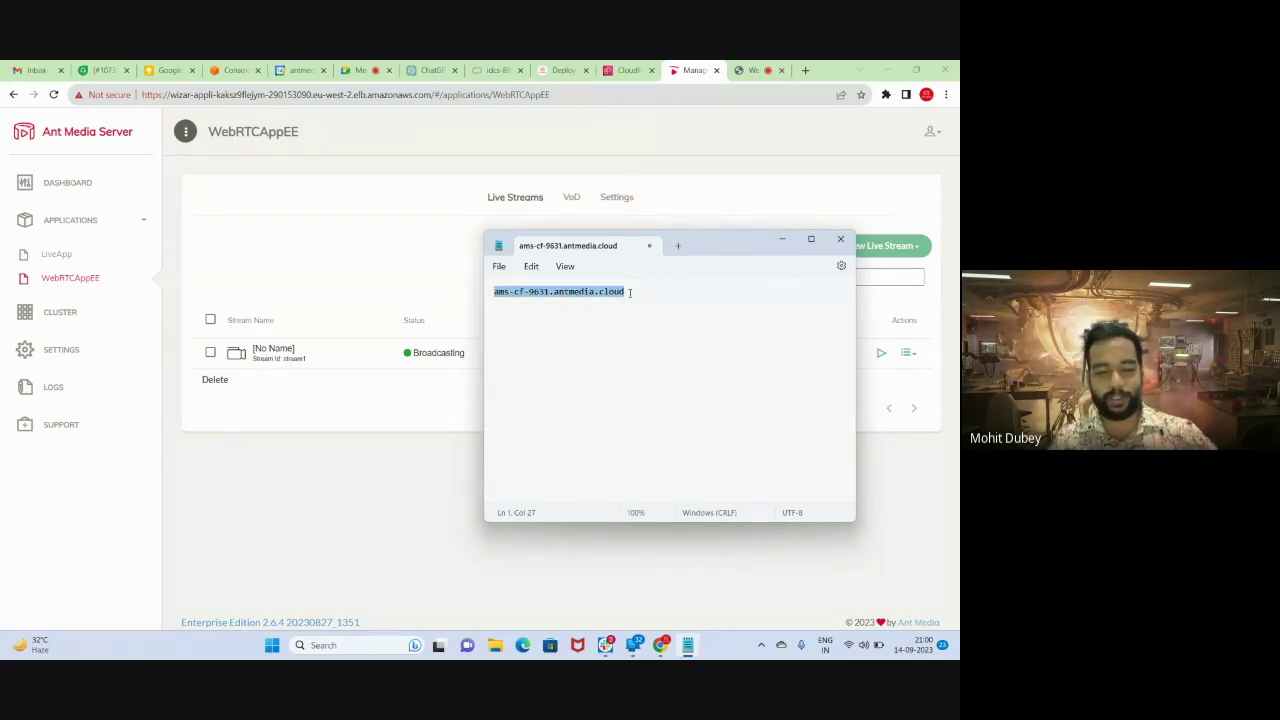
pyautogui.click(686, 171)
pyautogui.click(806, 70)
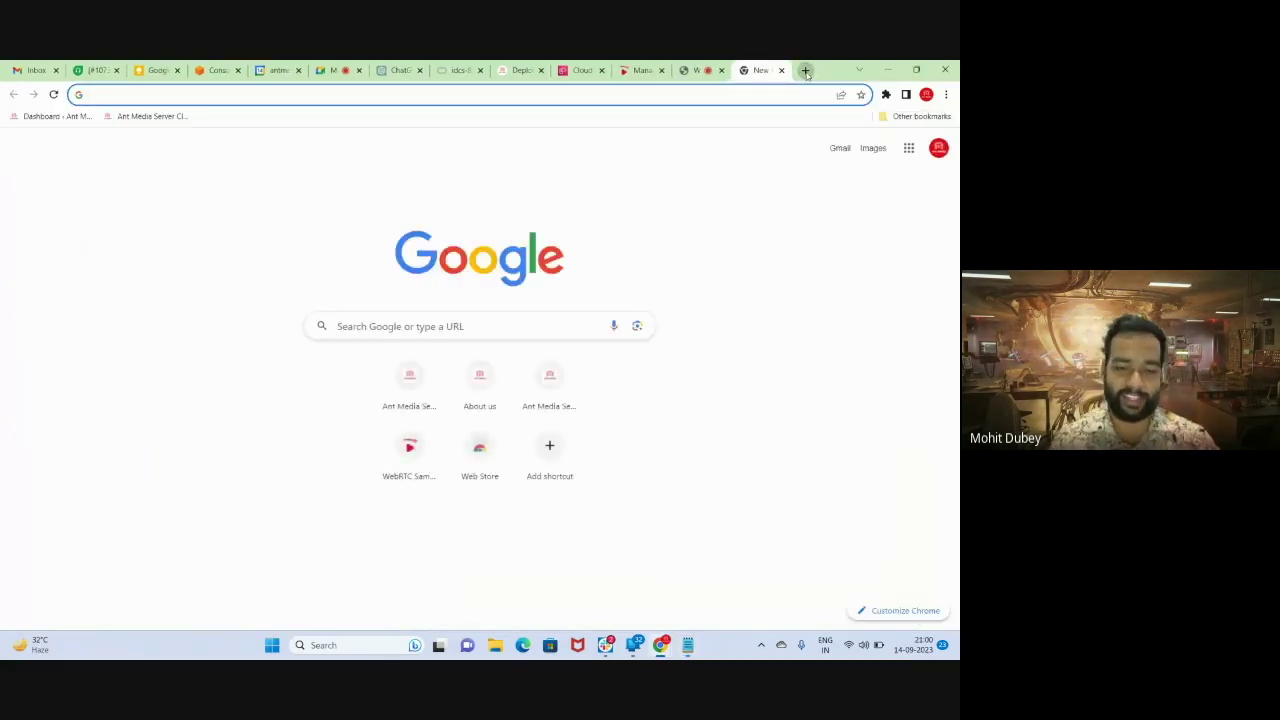
pyautogui.write('https://')
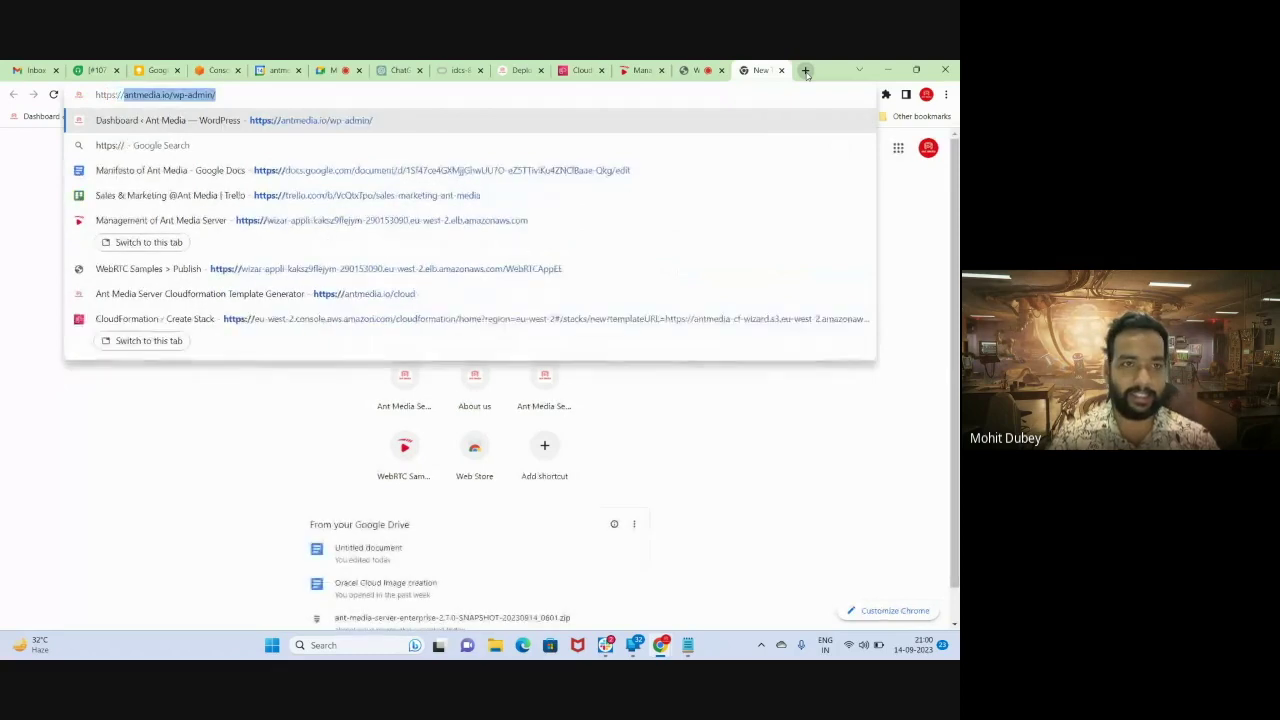
pyautogui.hotkey('ctrl', 'v')
pyautogui.write(':5443')
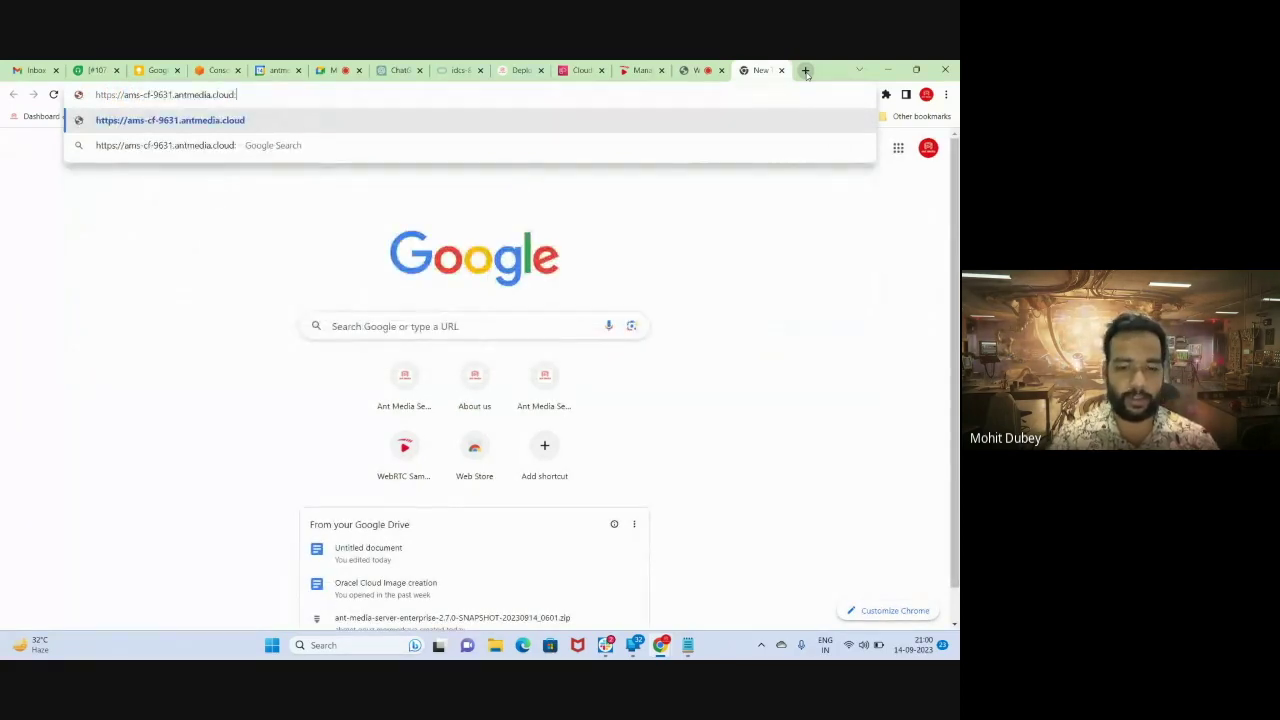
pyautogui.press('Return')
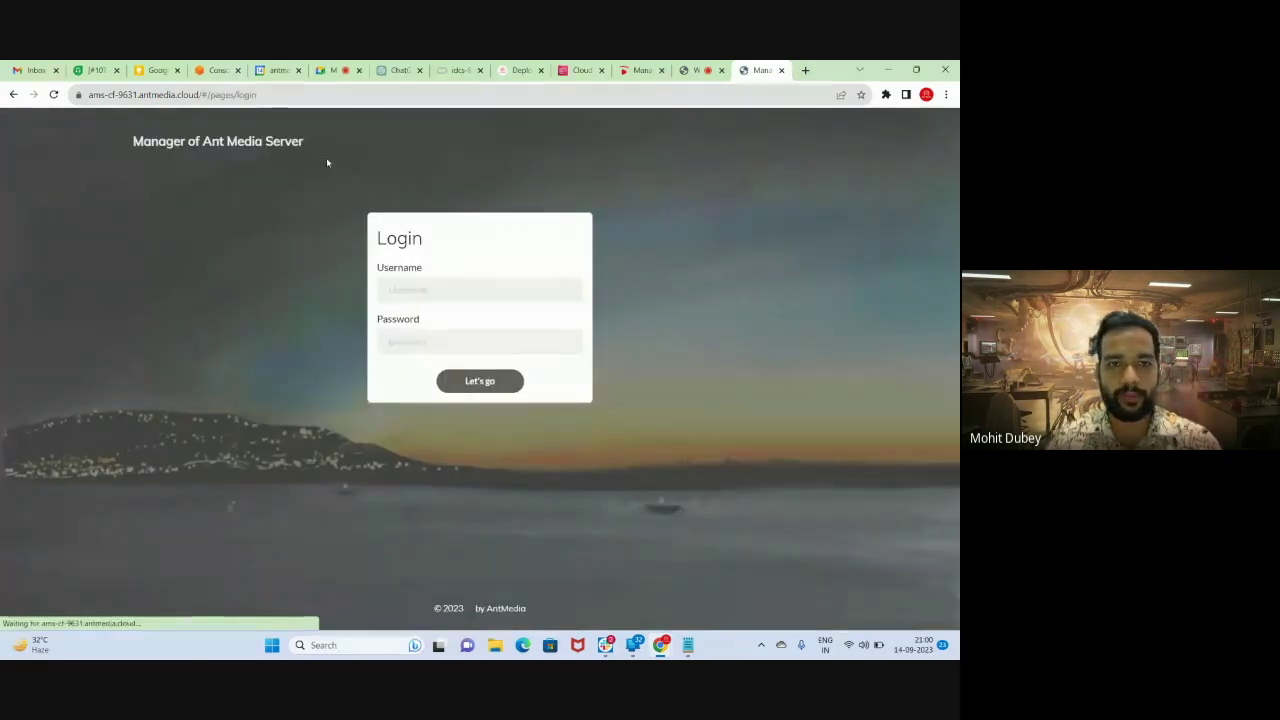
# - Log in to the management panel with the account e-mail and password, and dismiss the browser's password prompts without saving
pyautogui.click(450, 291)
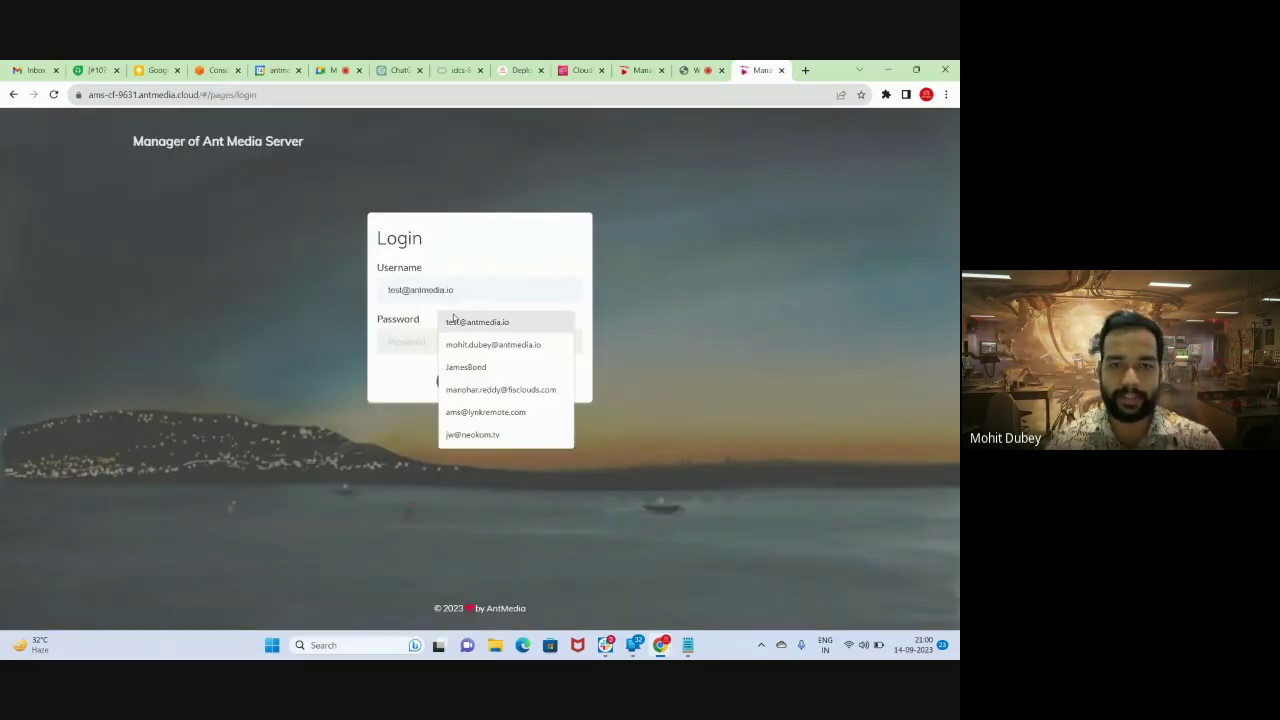
pyautogui.click(449, 318)
pyautogui.click(447, 346)
pyautogui.write('•••')
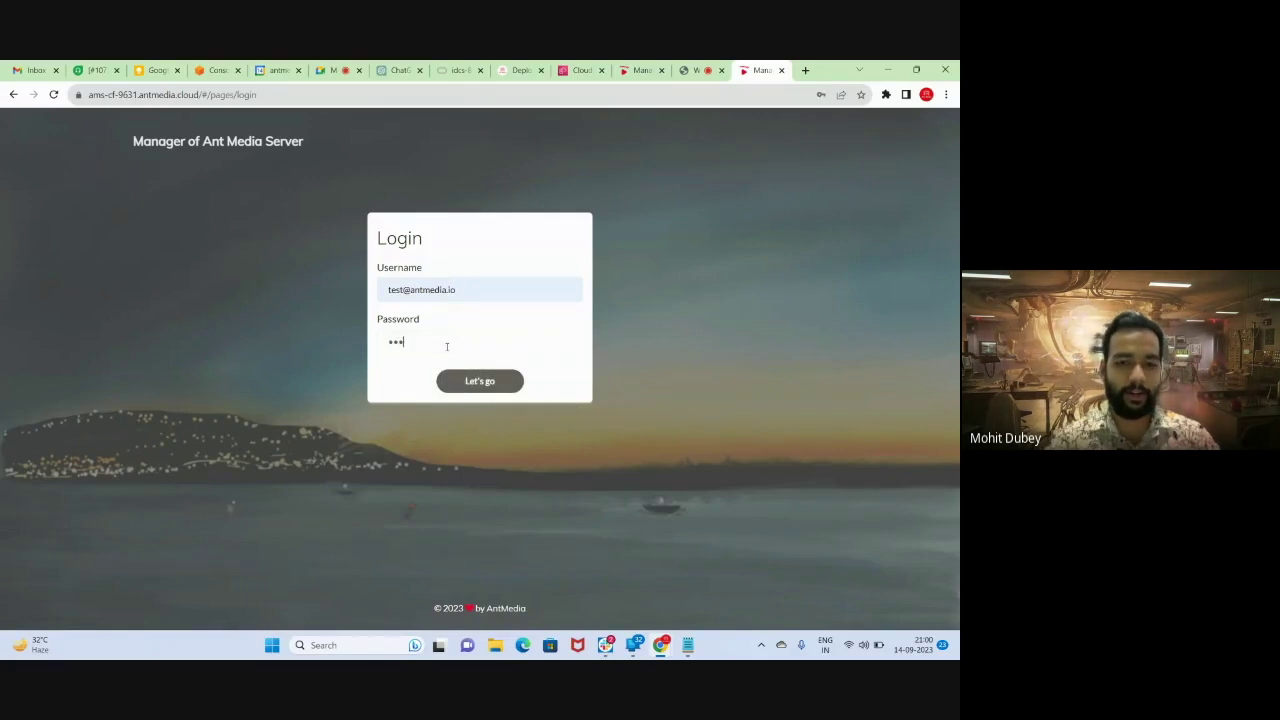
pyautogui.write('•••••')
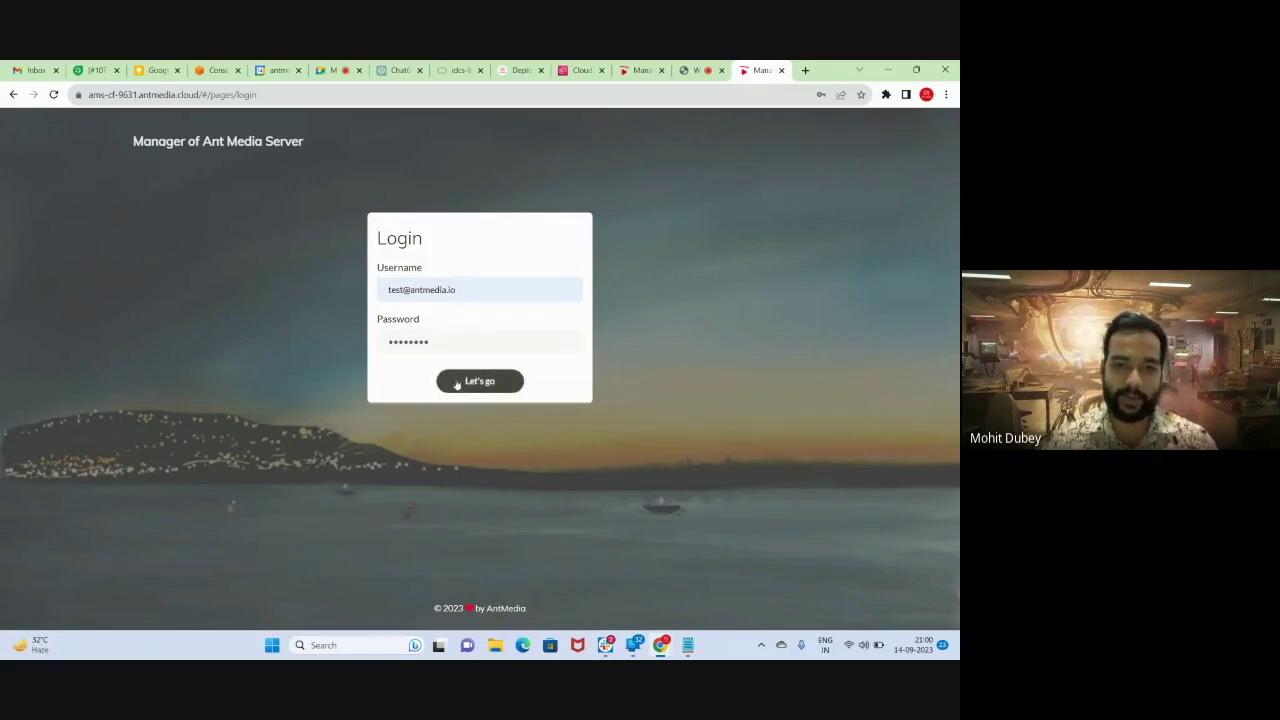
pyautogui.click(457, 381)
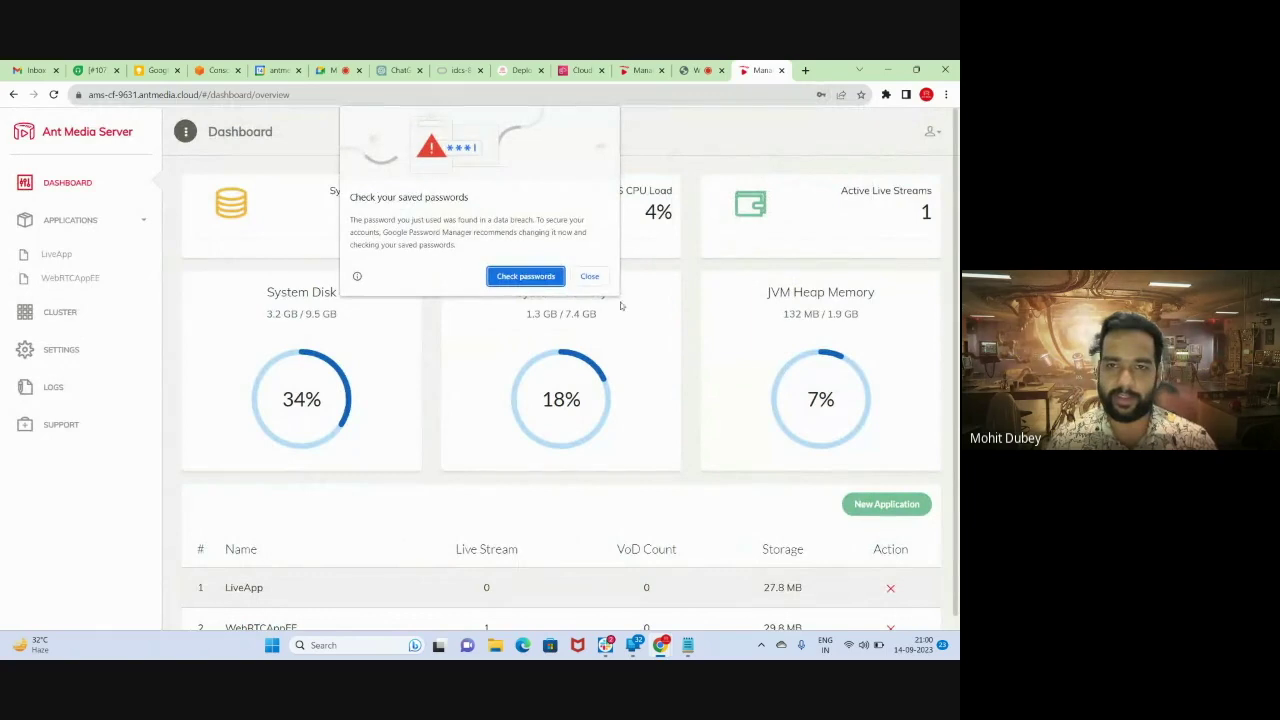
pyautogui.click(600, 280)
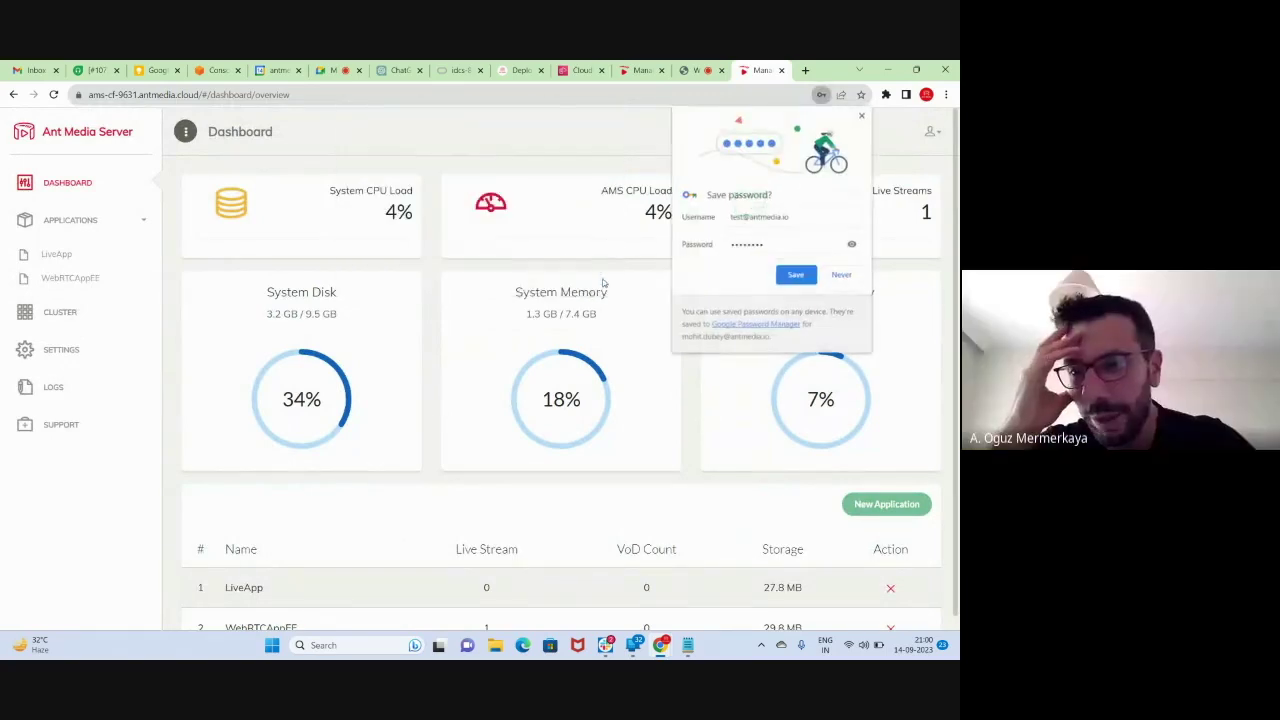
pyautogui.click(861, 116)
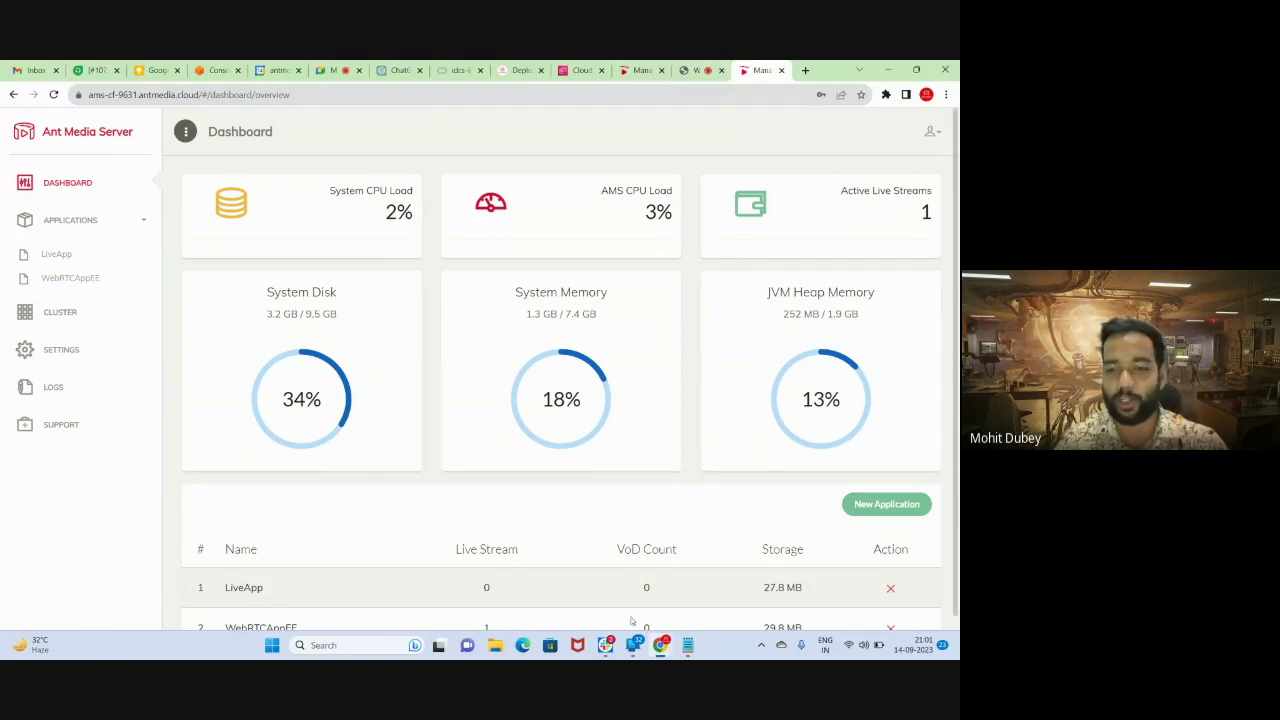
# - Open the WebRTCAppEE application on the custom domain and check stream1's viewer count in its live streams
pyautogui.moveTo(684, 650)
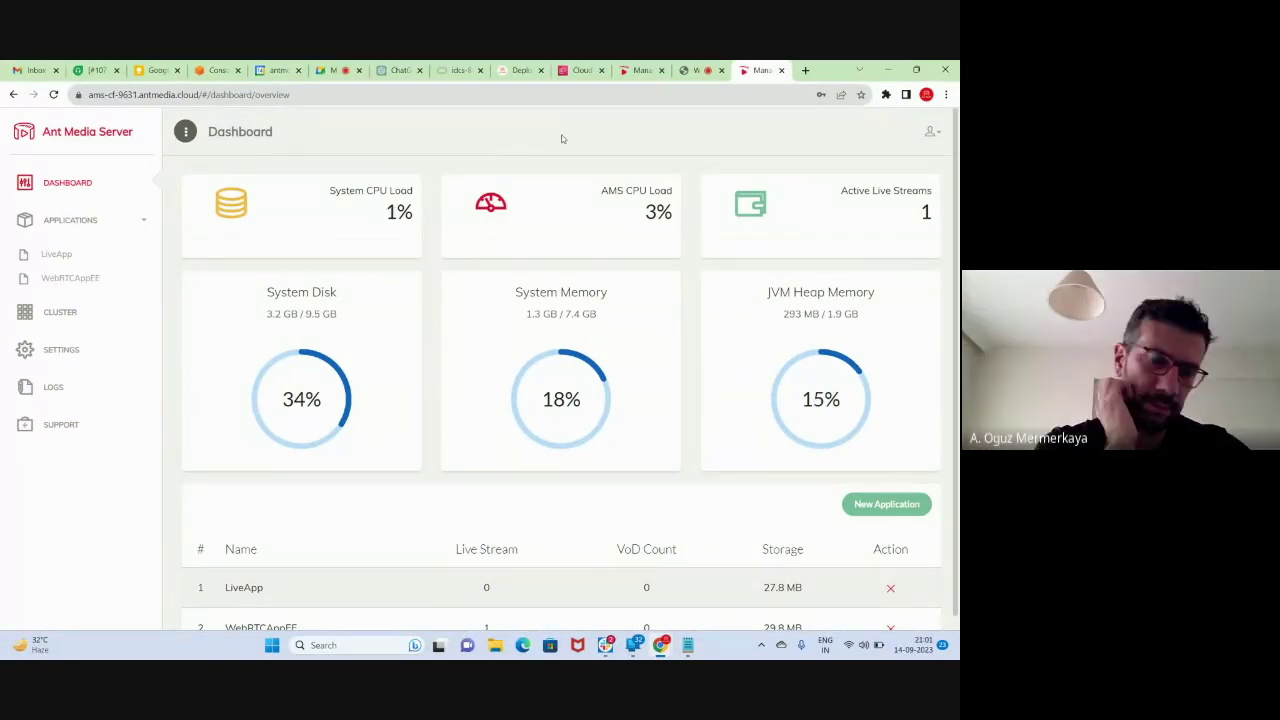
pyautogui.click(60, 280)
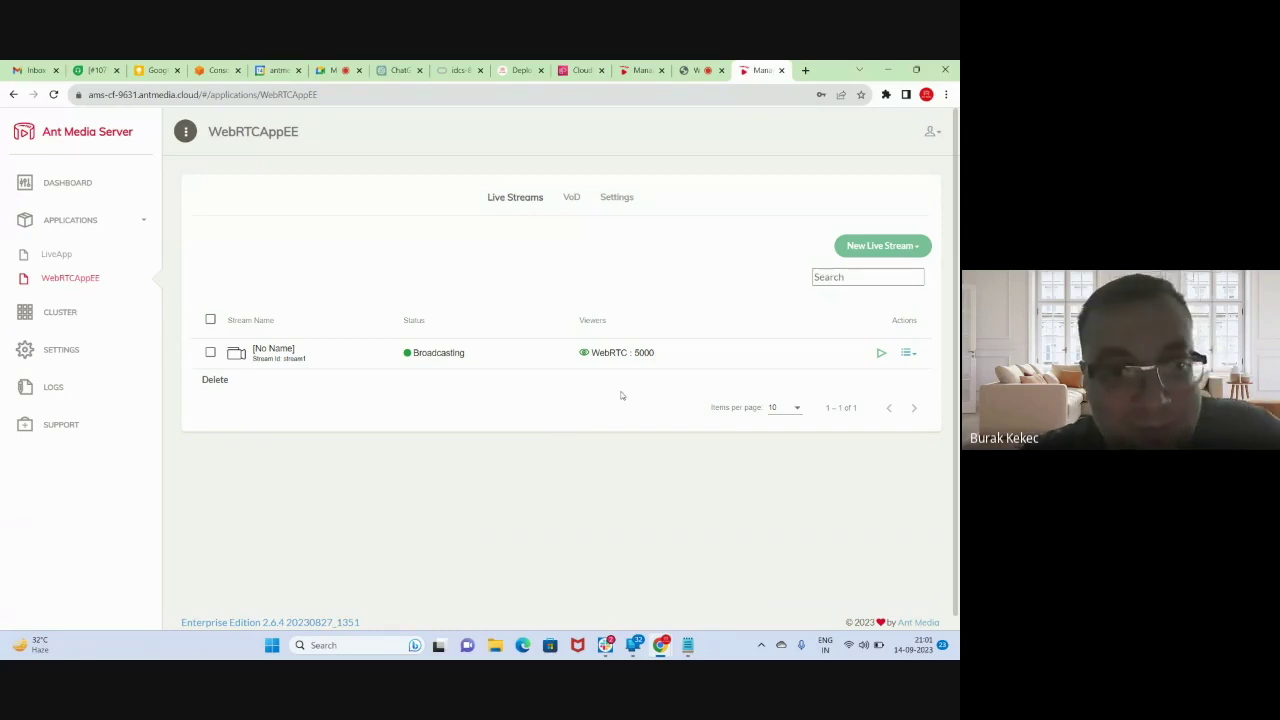
pyautogui.moveTo(636, 353); pyautogui.dragTo(661, 358)
pyautogui.click(628, 423)
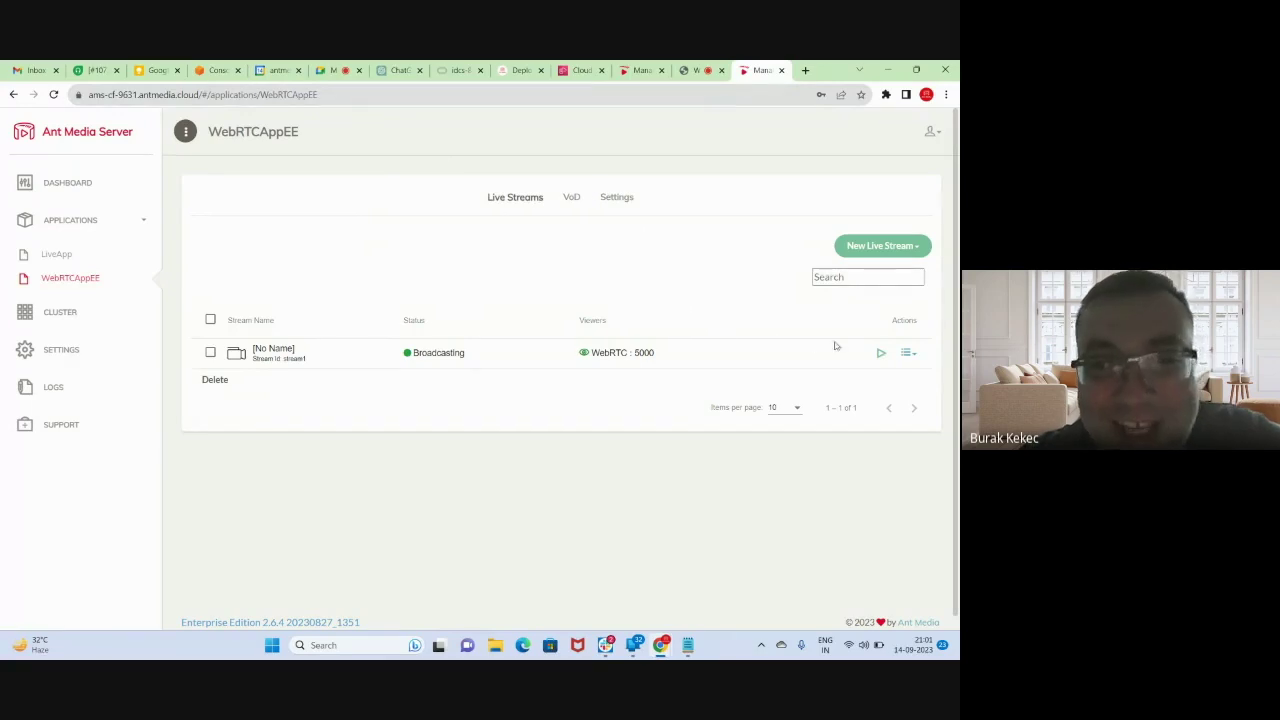
# - Copy stream1's embed code from its live stream actions and paste it into a new tab's address
pyautogui.click(905, 355)
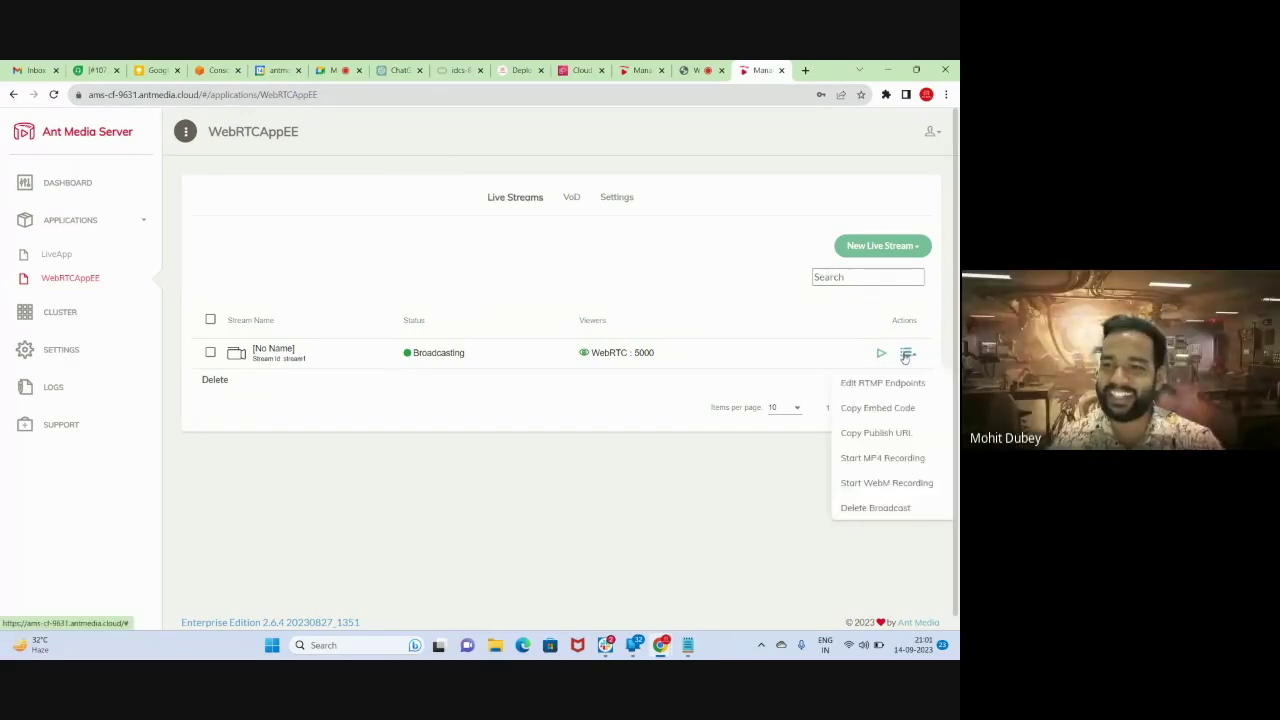
pyautogui.click(877, 407)
pyautogui.click(806, 70)
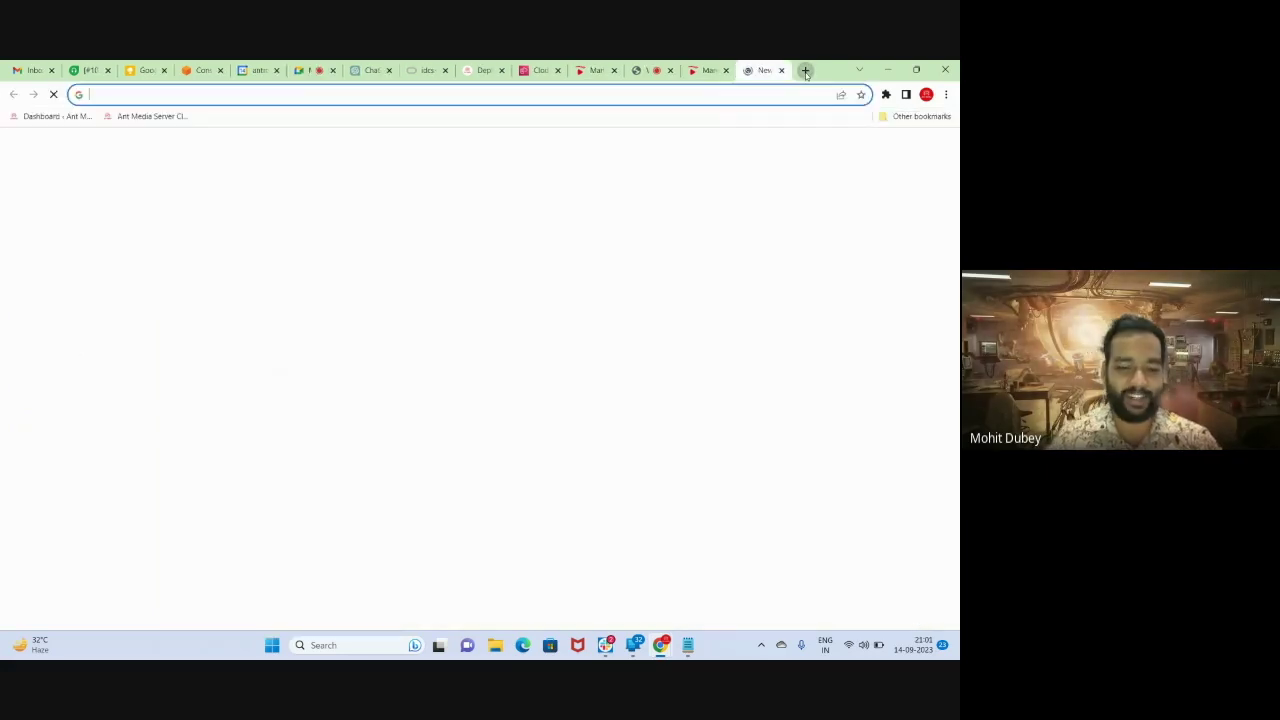
pyautogui.hotkey('ctrl', 'v')
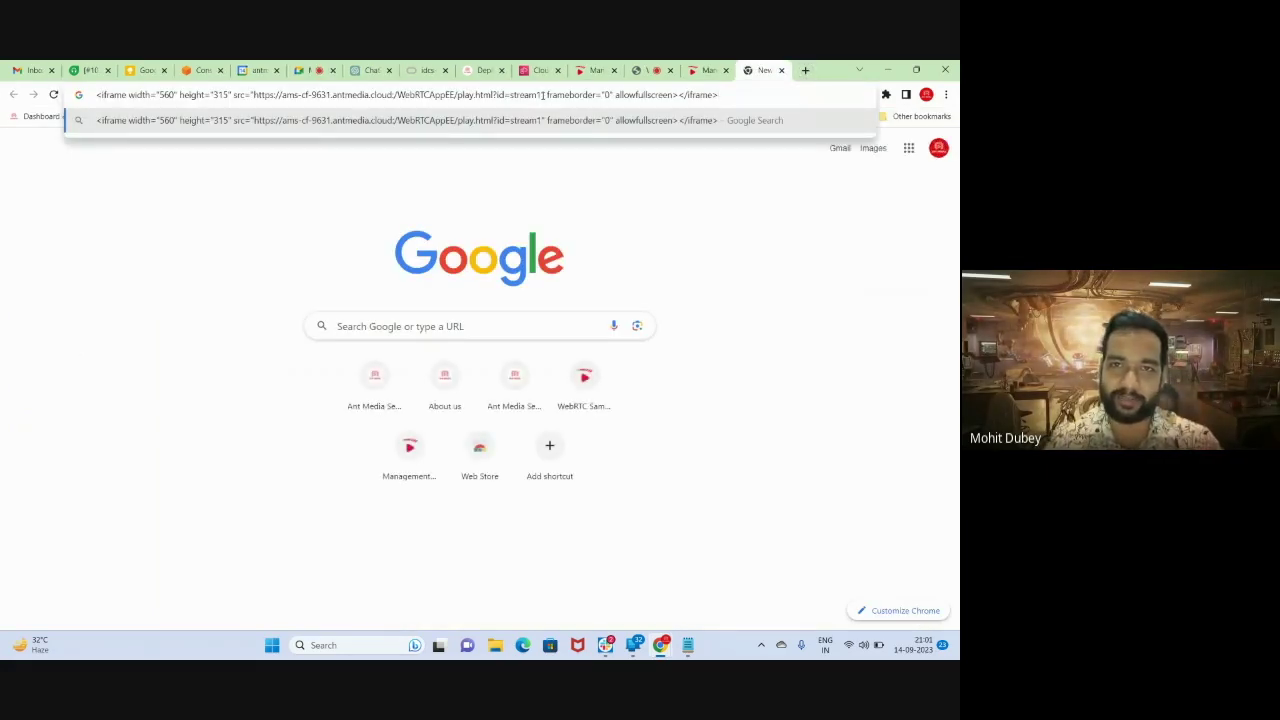
# - Trim the pasted embed code to the play.html?id=stream1 URL, add port 5443 after the domain, and load the player page
pyautogui.moveTo(541, 95); pyautogui.dragTo(759, 96)
pyautogui.press('BackSpace')
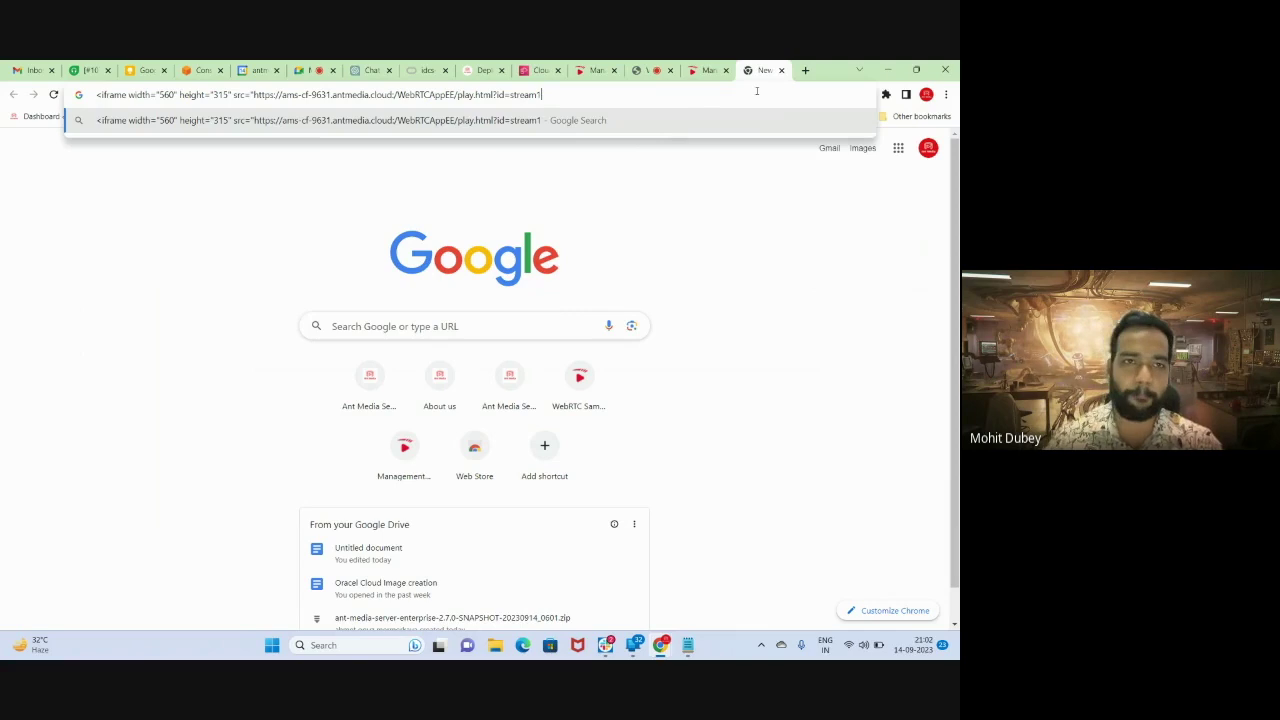
pyautogui.moveTo(249, 94); pyautogui.dragTo(90, 94)
pyautogui.press('BackSpace')
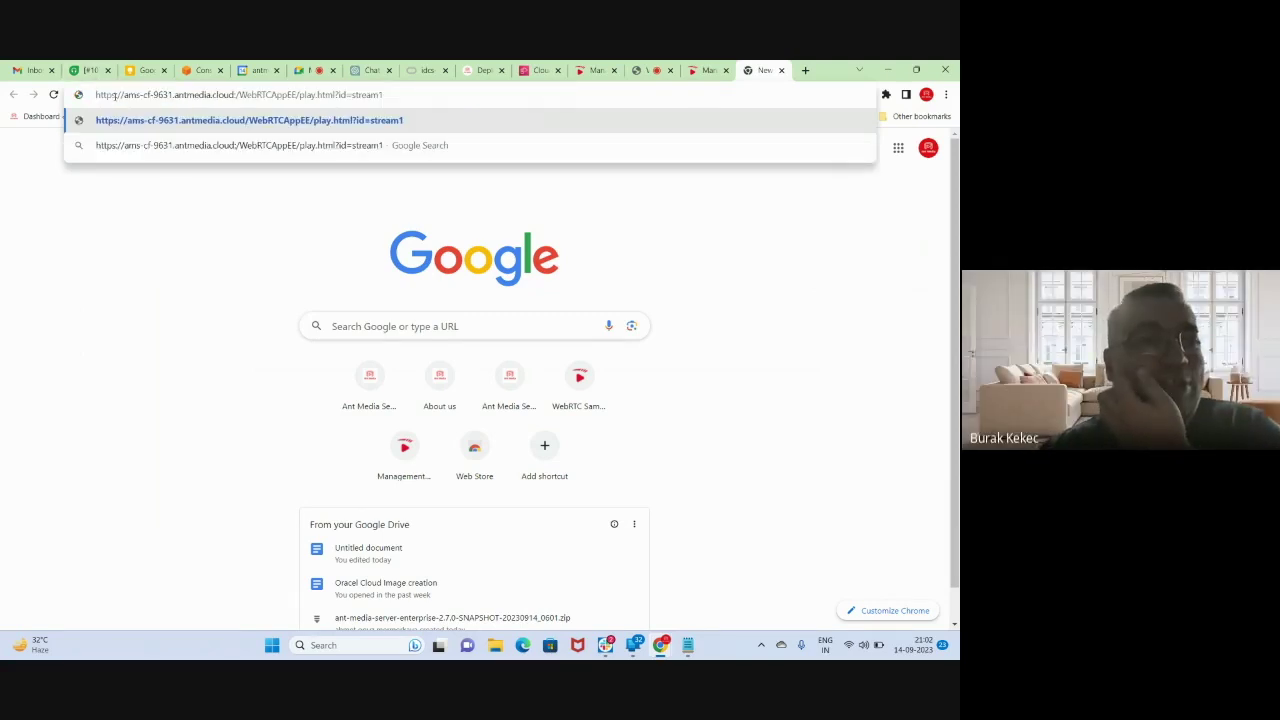
pyautogui.click(236, 94)
pyautogui.write(':5443')
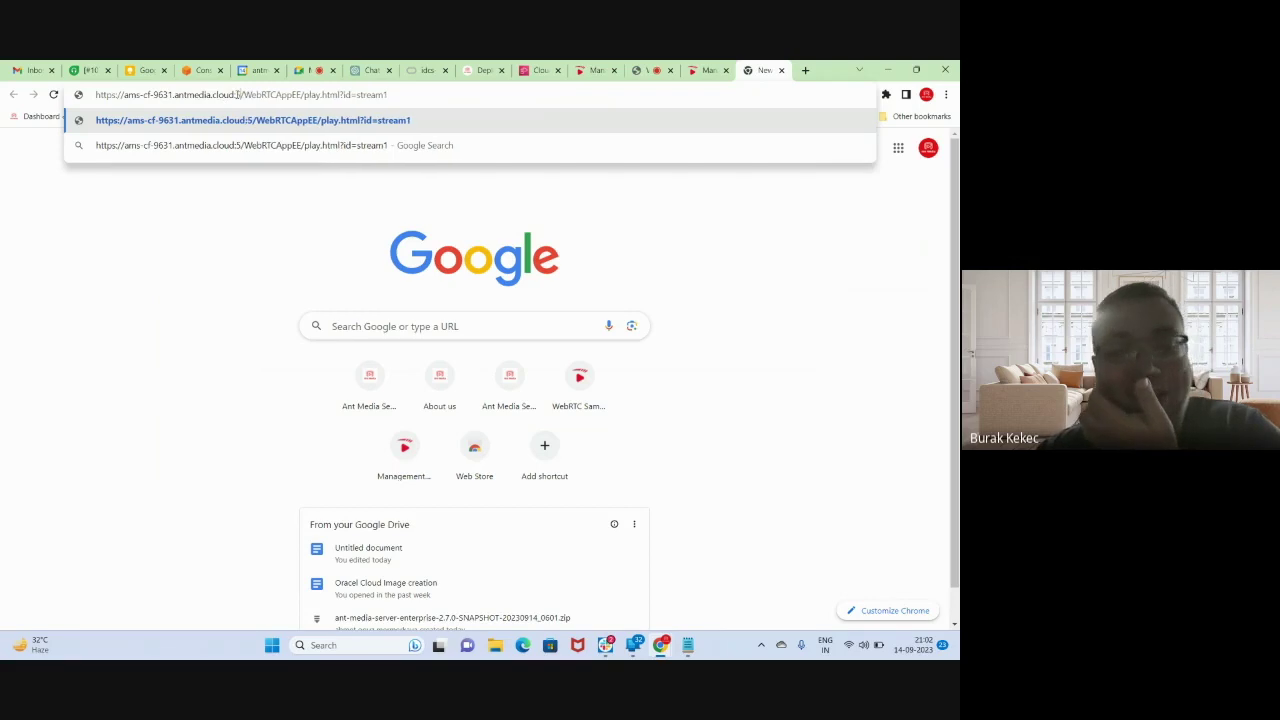
pyautogui.press('Return')
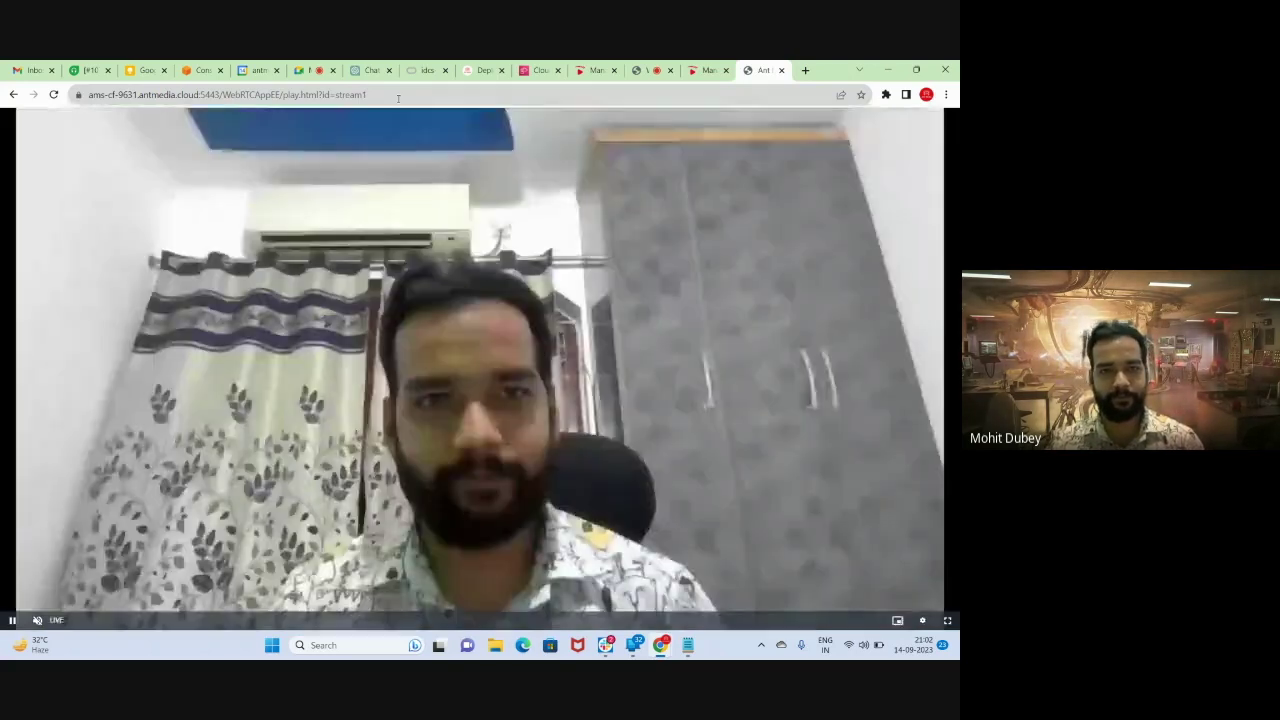
# - Copy the stream1 player URL, close its tab, send the link in the Google Meet call's messages, and close the chat
pyautogui.click(398, 95)
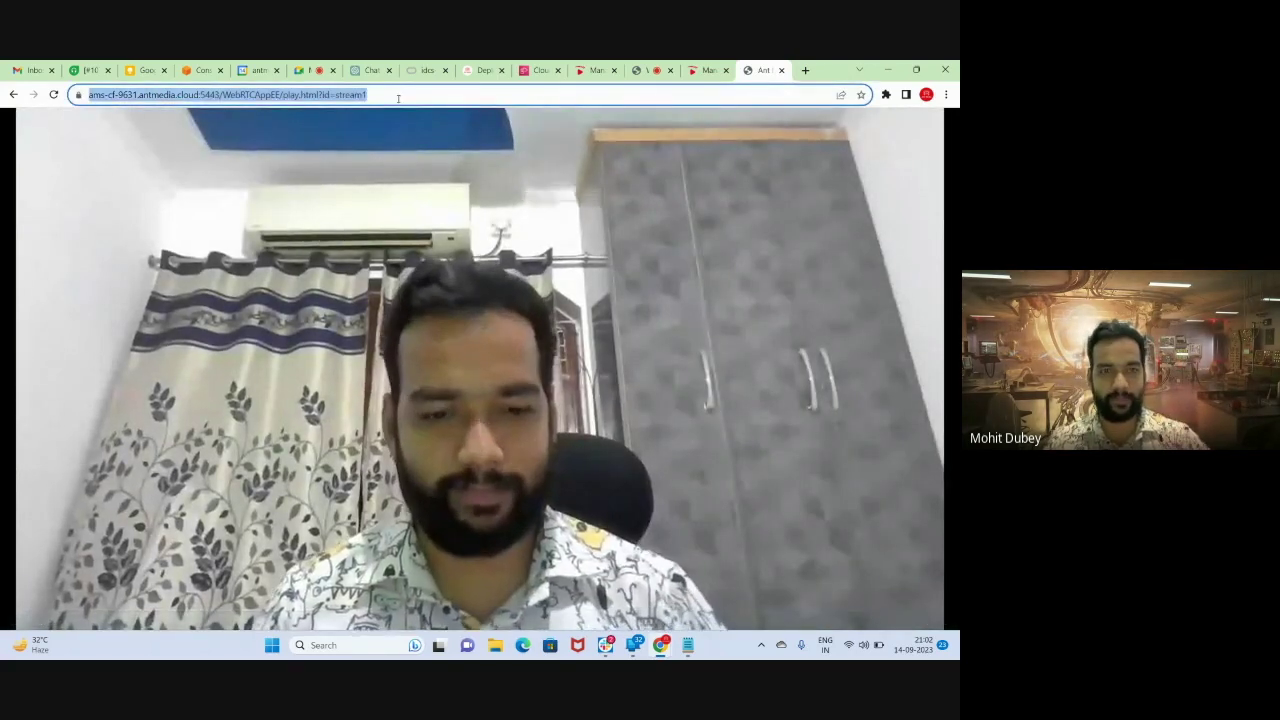
pyautogui.click(781, 71)
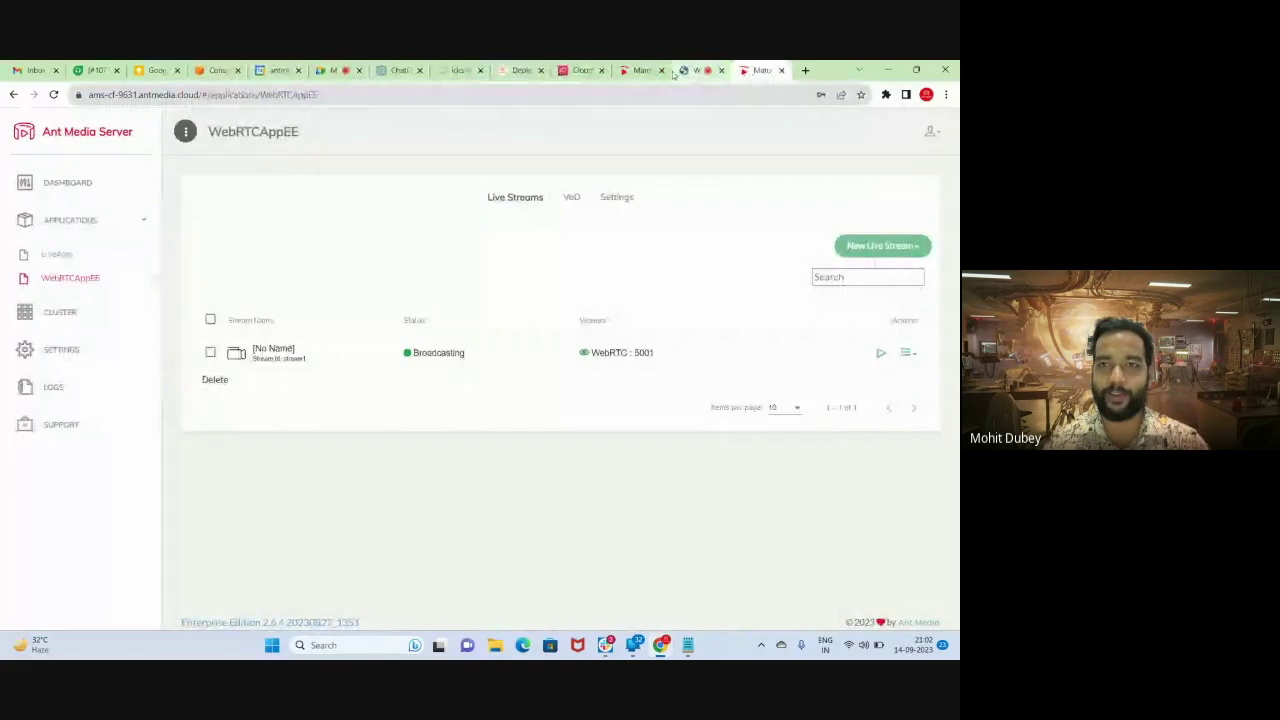
pyautogui.click(645, 70)
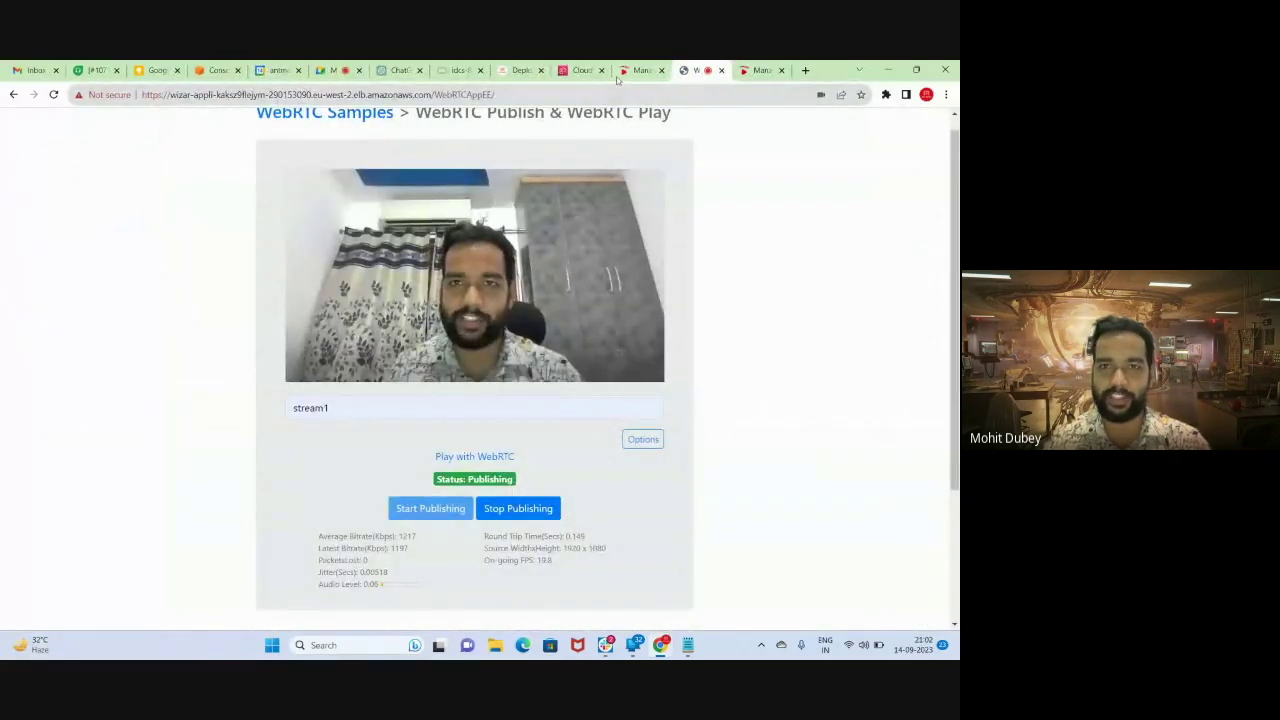
pyautogui.click(335, 70)
pyautogui.hotkey('ctrl', 'v')
pyautogui.press('Return')
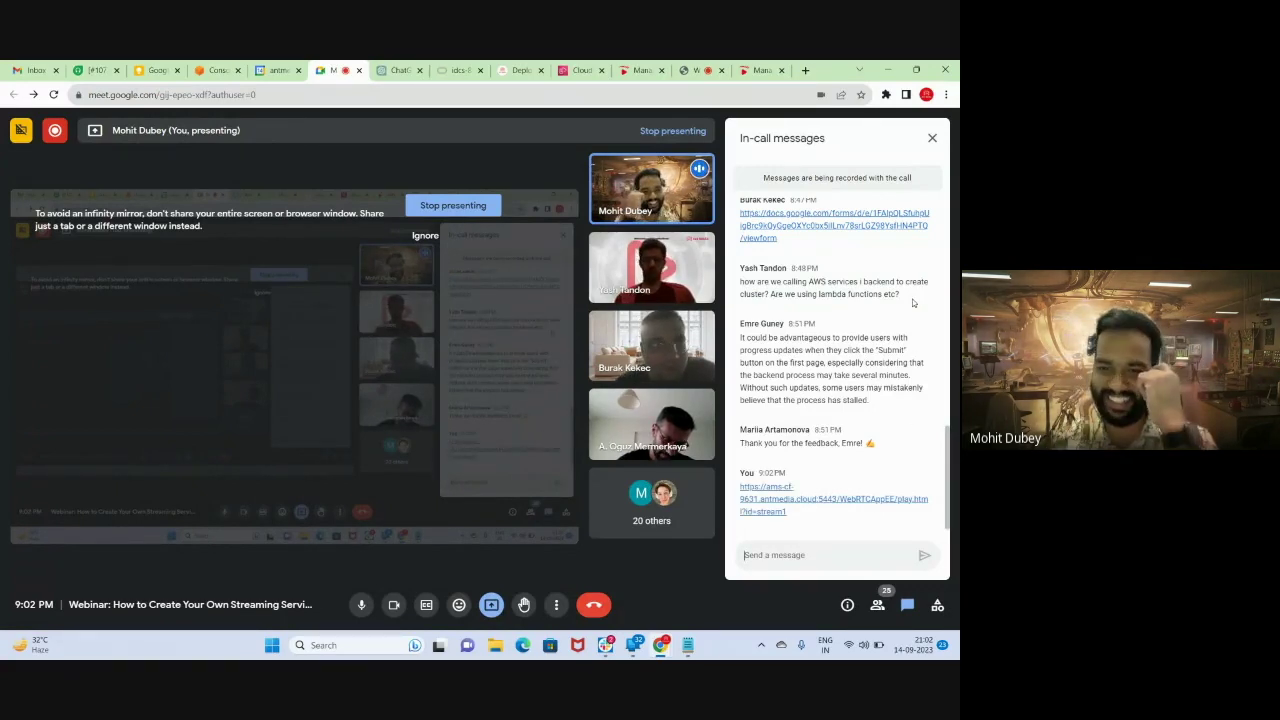
pyautogui.click(932, 138)
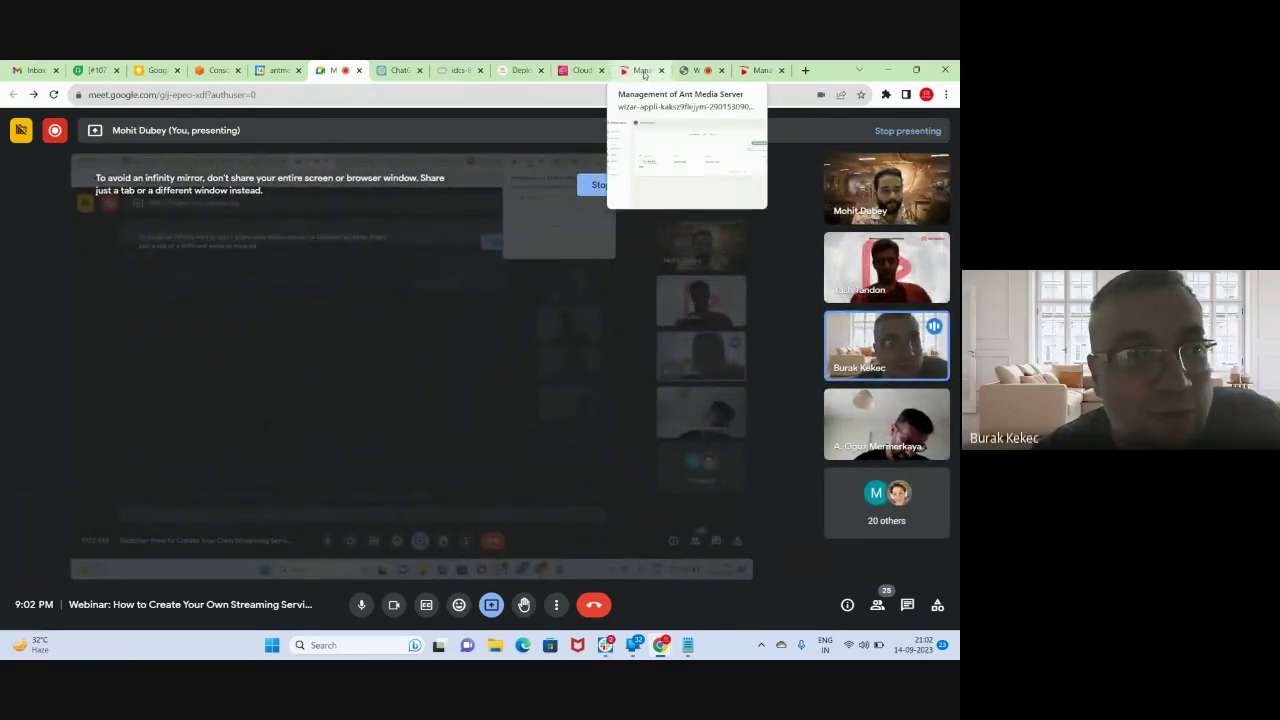
# - Review the cluster nodes in the management panel with 25 items per page, and return to WebRTCAppEE's live streams
pyautogui.click(644, 71)
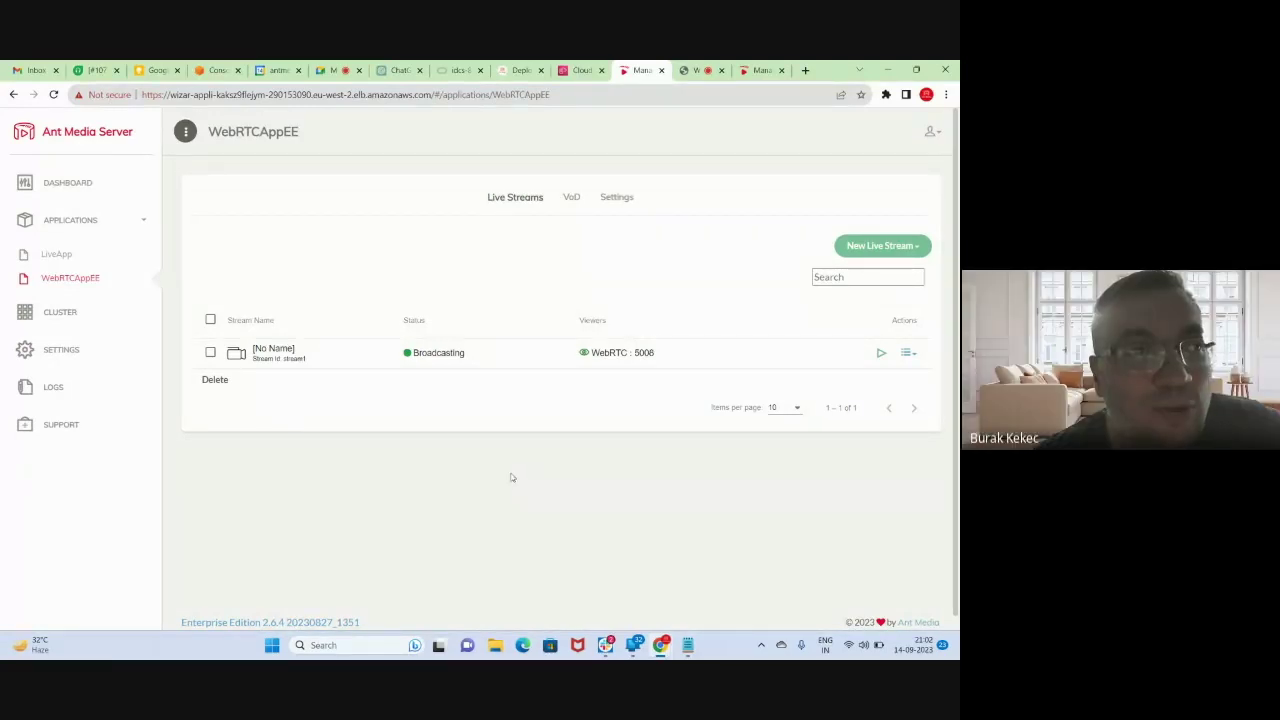
pyautogui.click(70, 316)
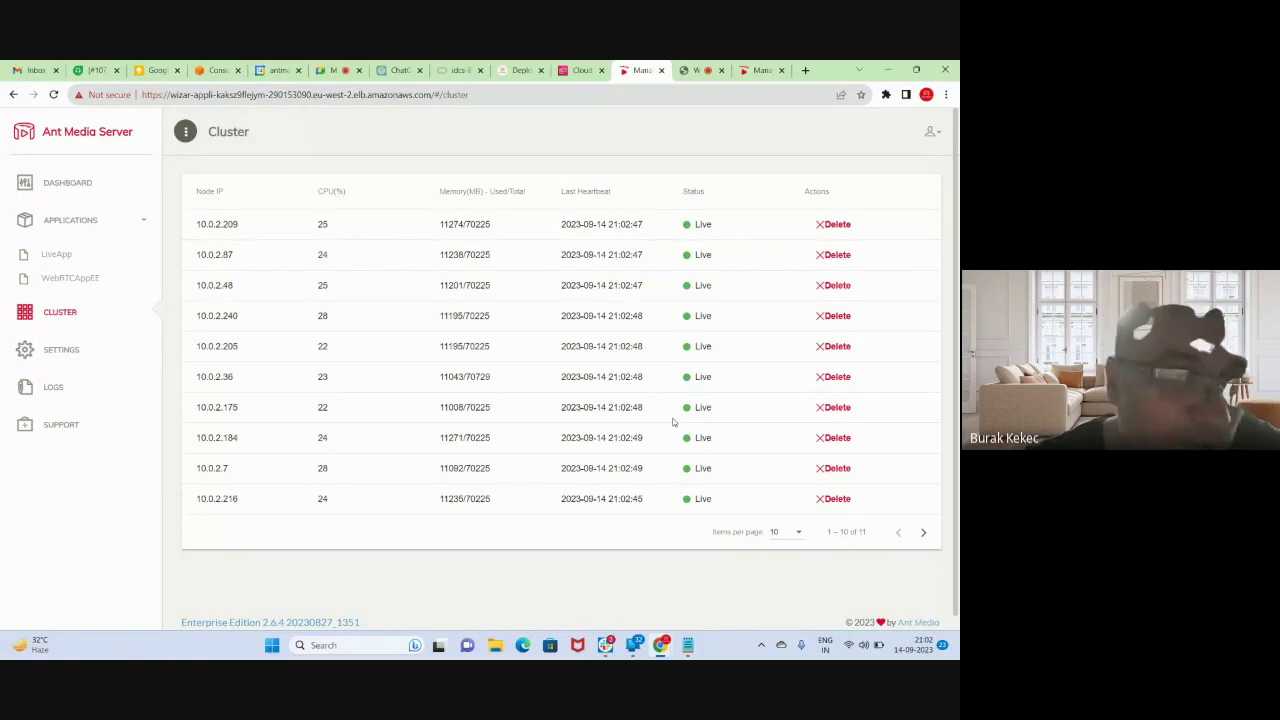
pyautogui.click(787, 533)
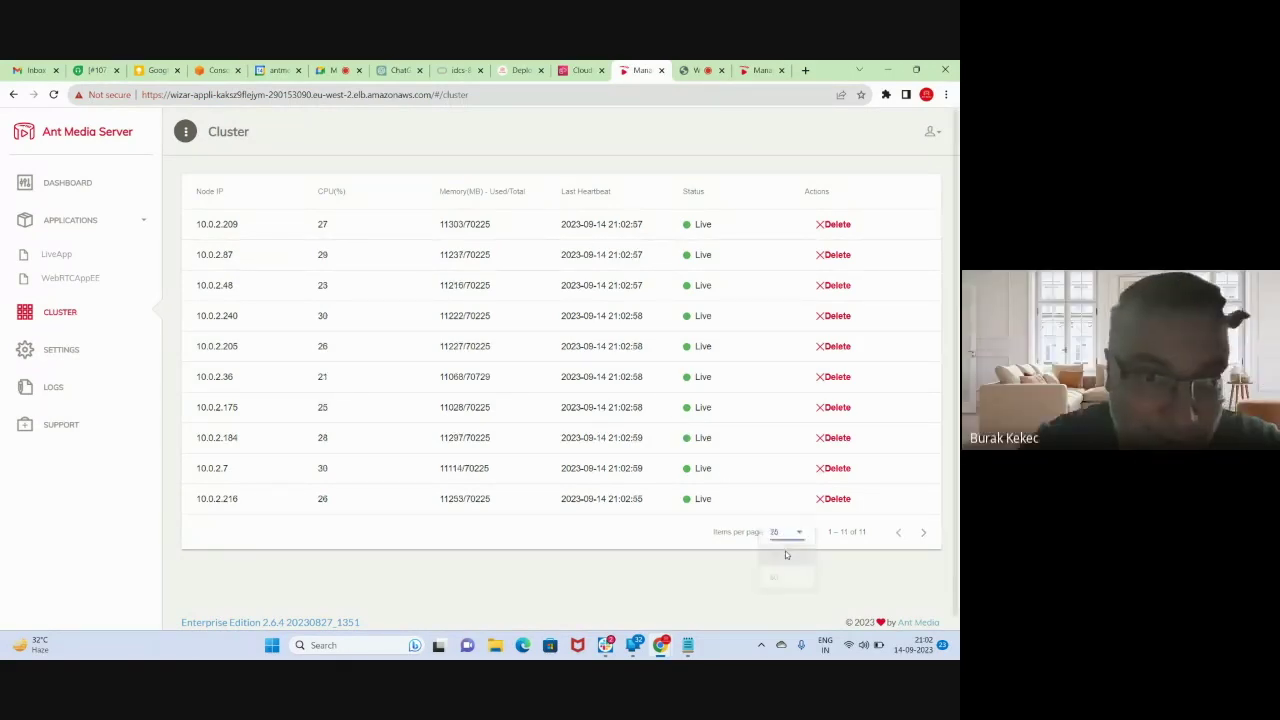
pyautogui.click(786, 553)
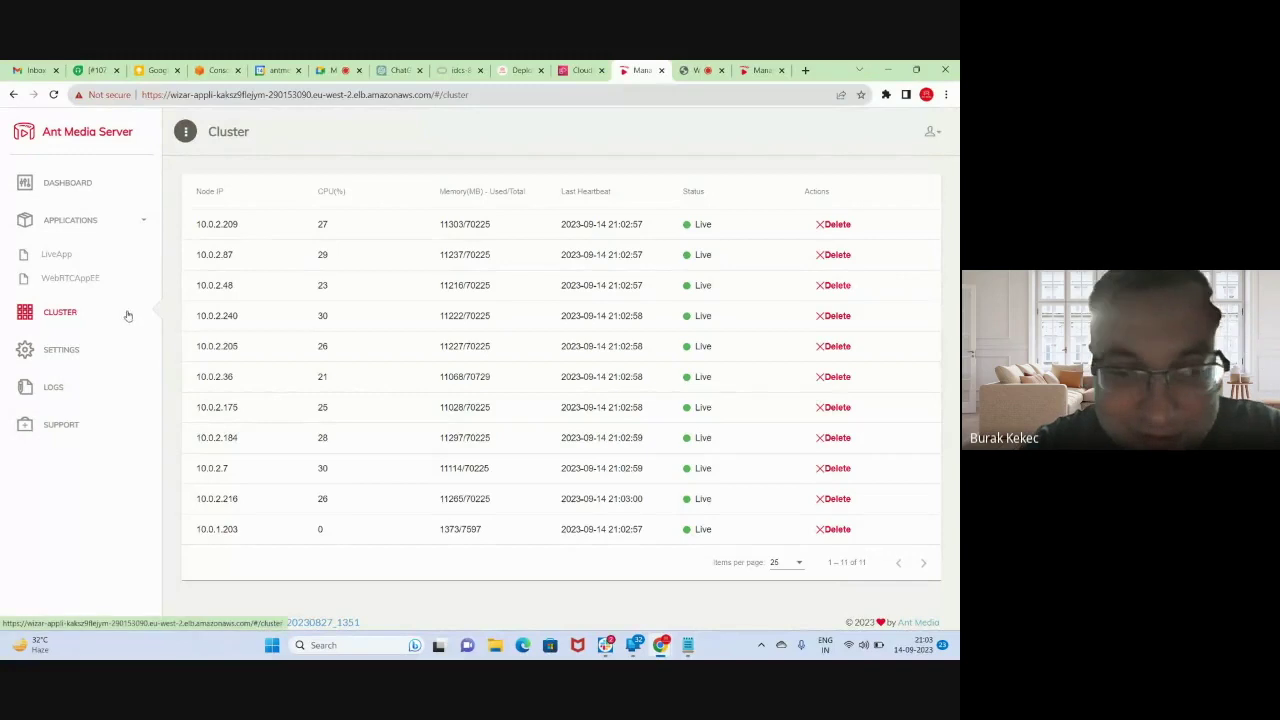
pyautogui.click(96, 280)
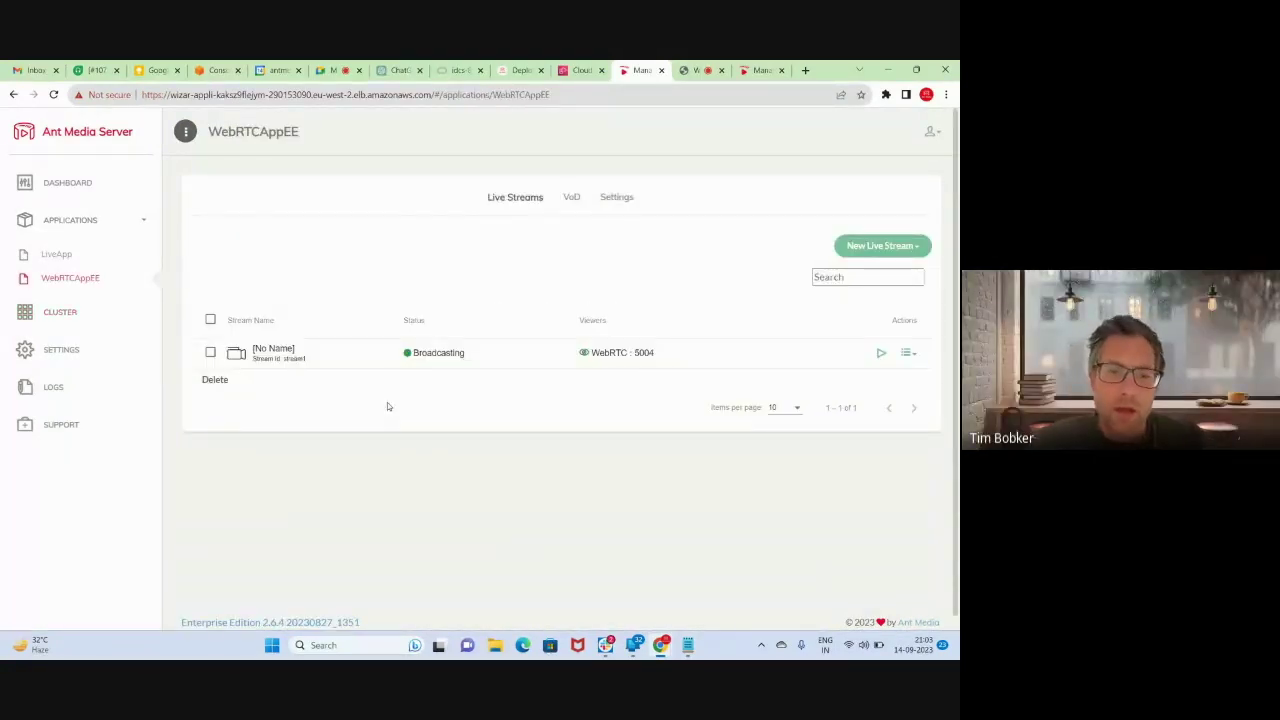
# - Follow the Google Meet call between looks at WebRTCAppEE's live streams, dismissing the raised-hand notice and opening the in-call messages
pyautogui.click(336, 70)
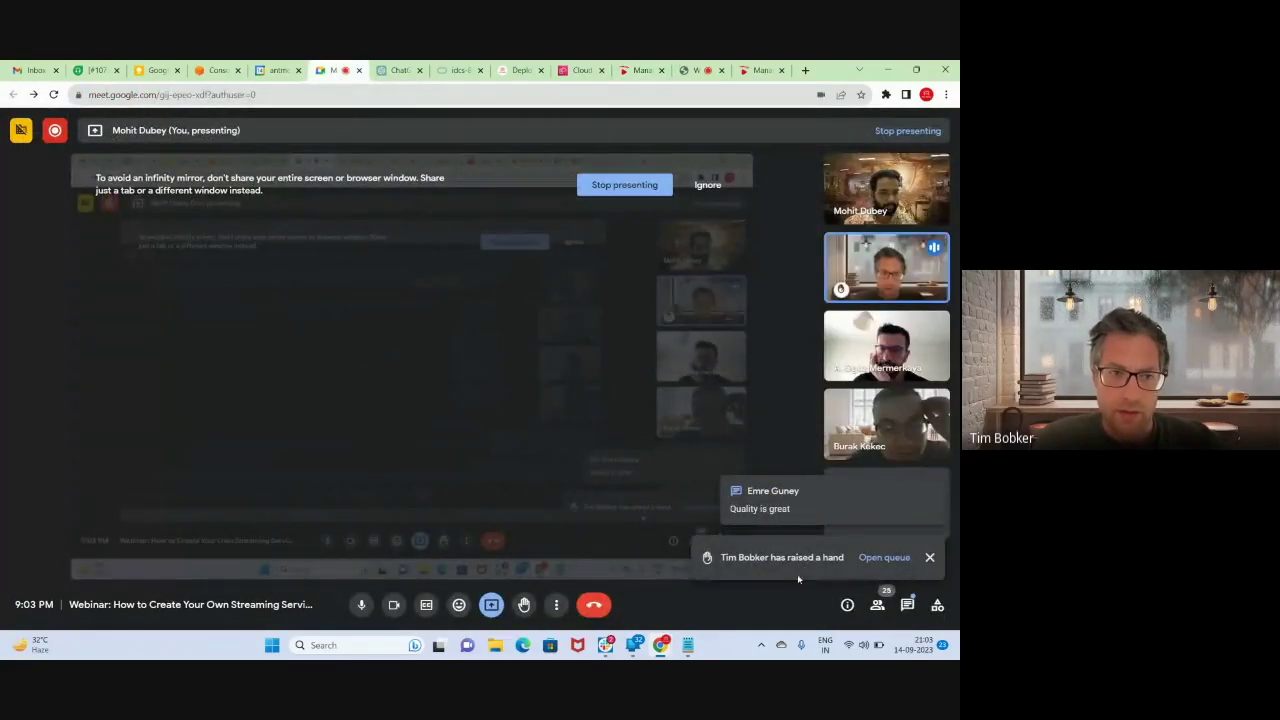
pyautogui.click(757, 72)
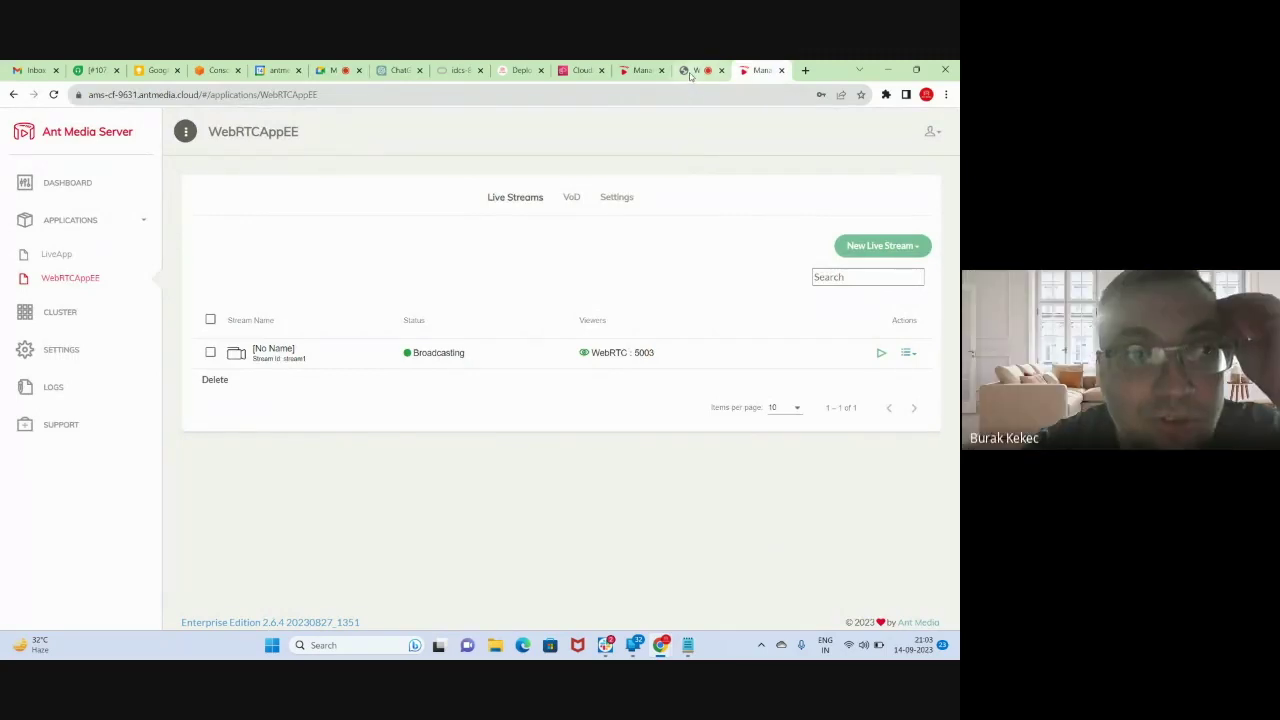
pyautogui.click(336, 70)
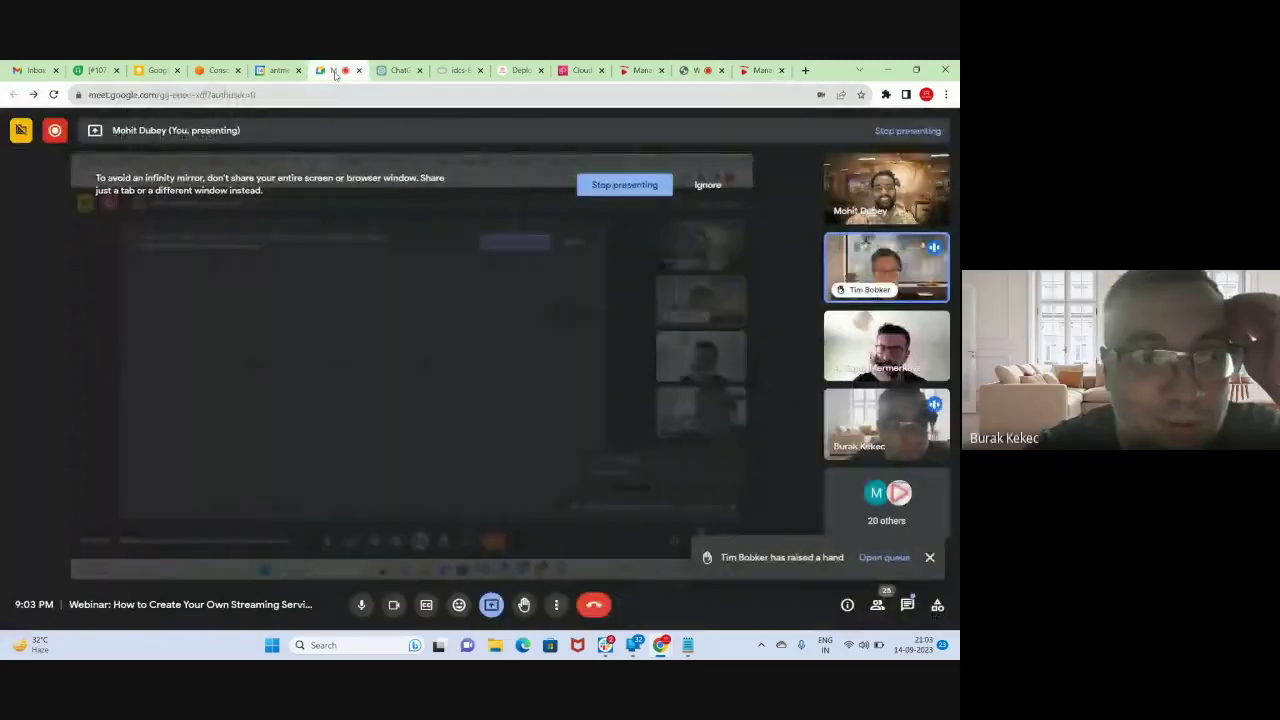
pyautogui.click(929, 557)
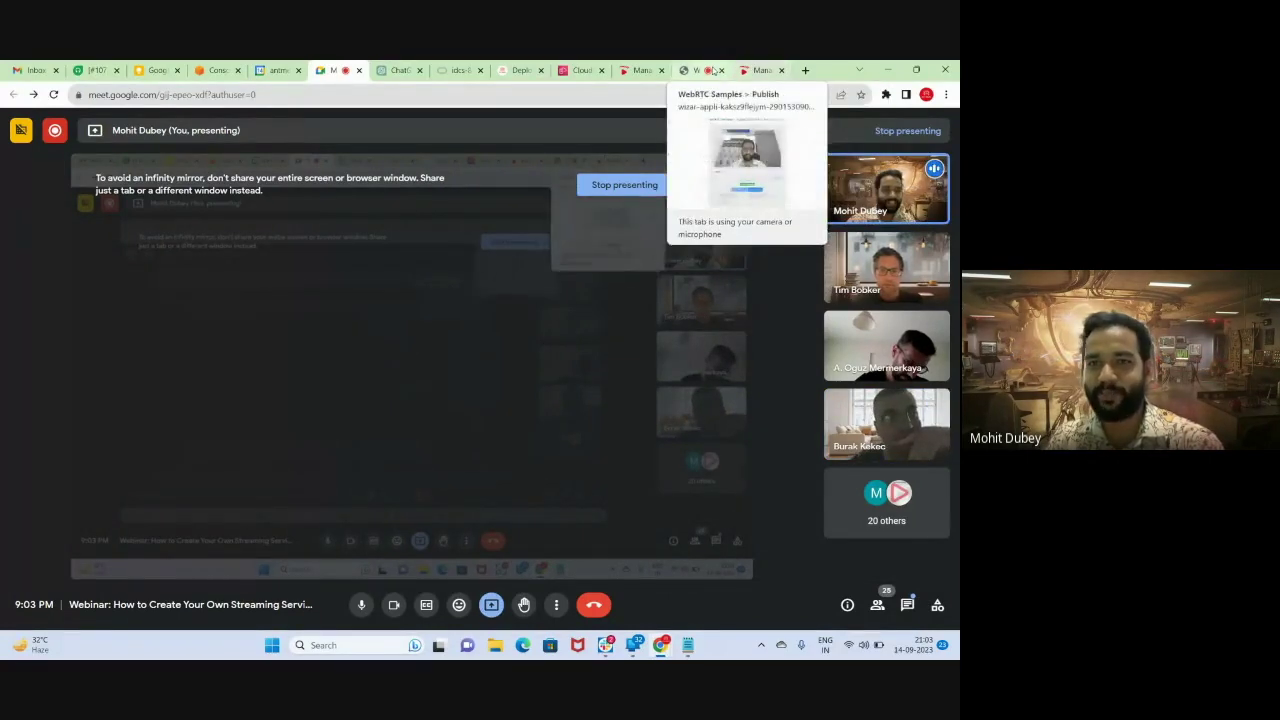
pyautogui.click(760, 70)
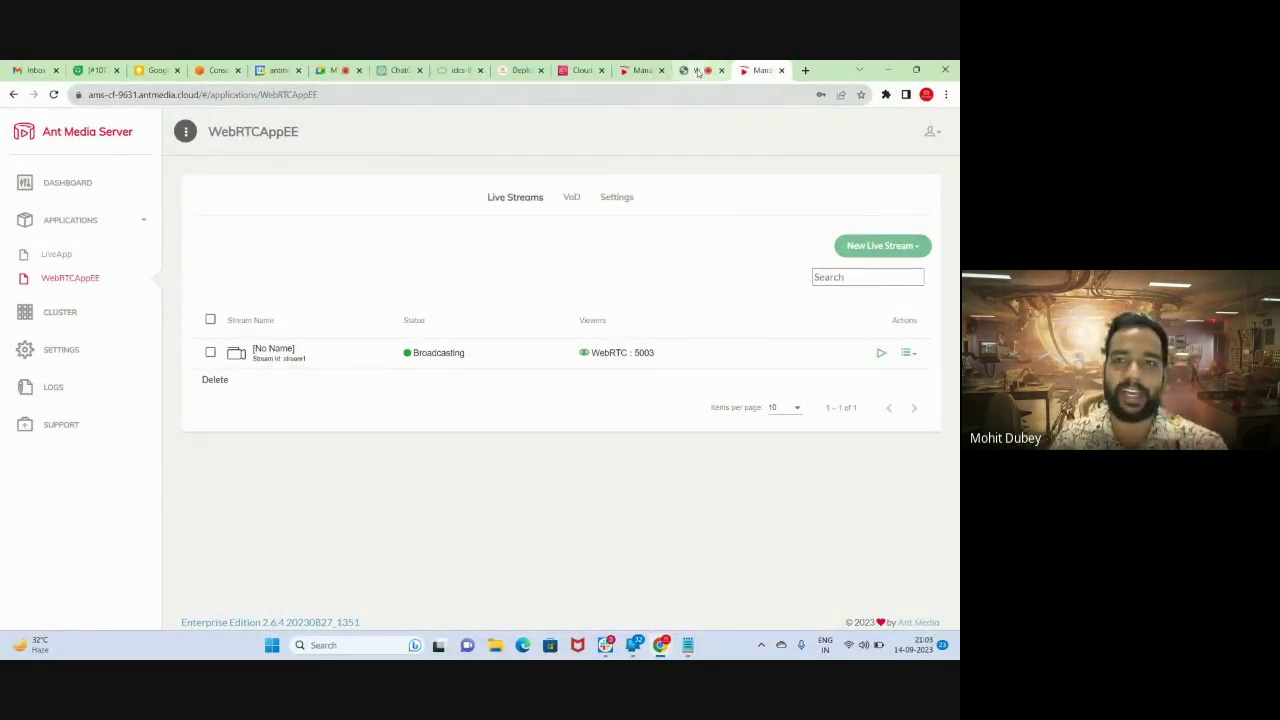
pyautogui.click(328, 70)
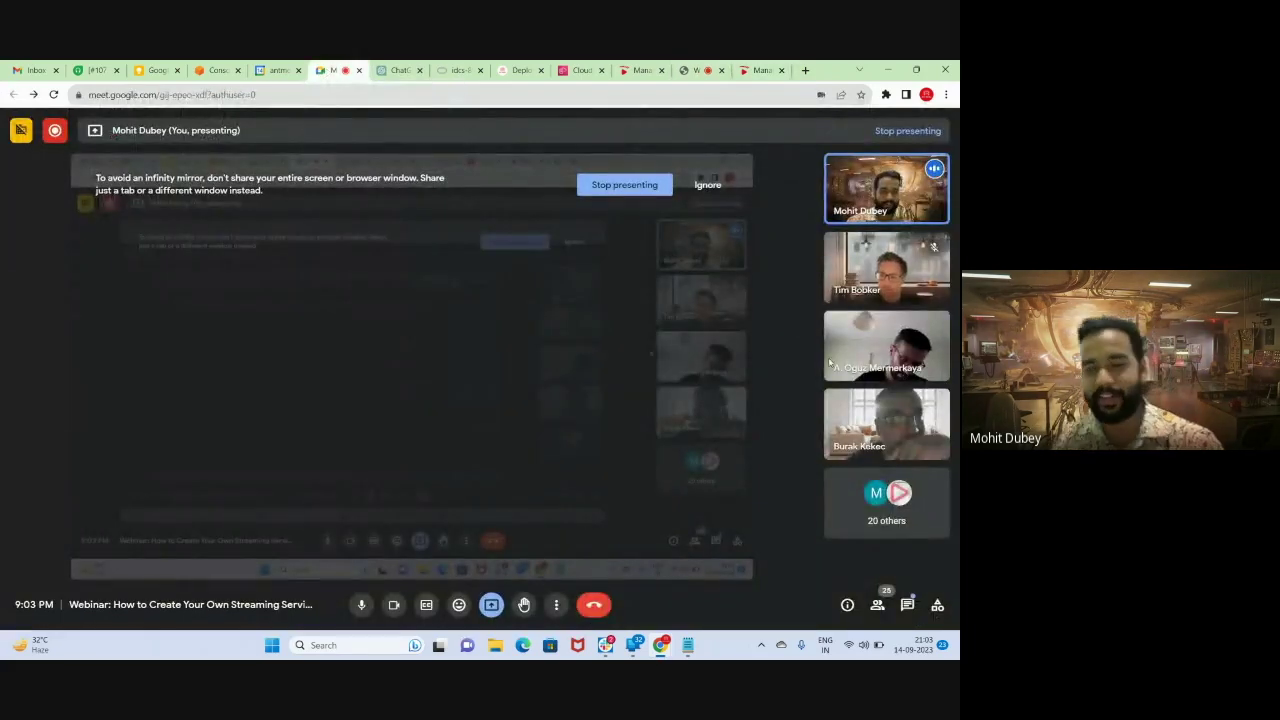
pyautogui.click(907, 606)
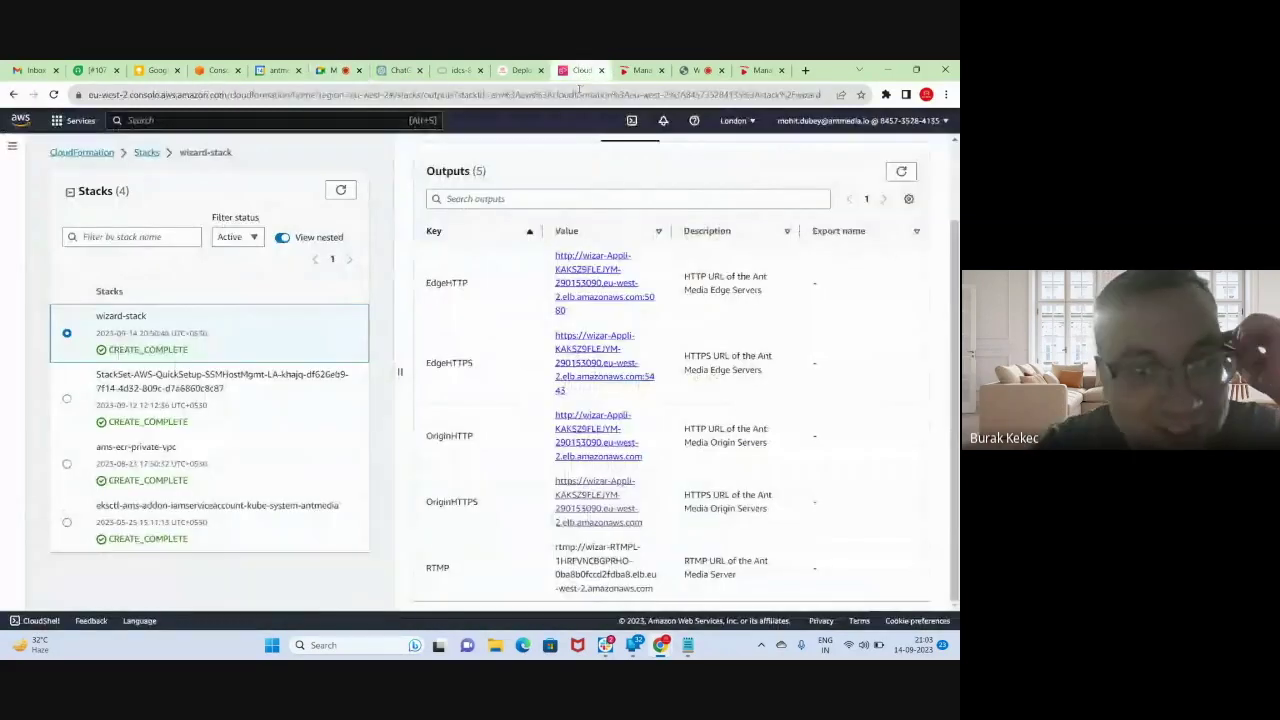
# - Examine the OriginHTTPS and EdgeHTTPS URLs in the CloudFormation outputs of wizard-stack
pyautogui.click(583, 70)
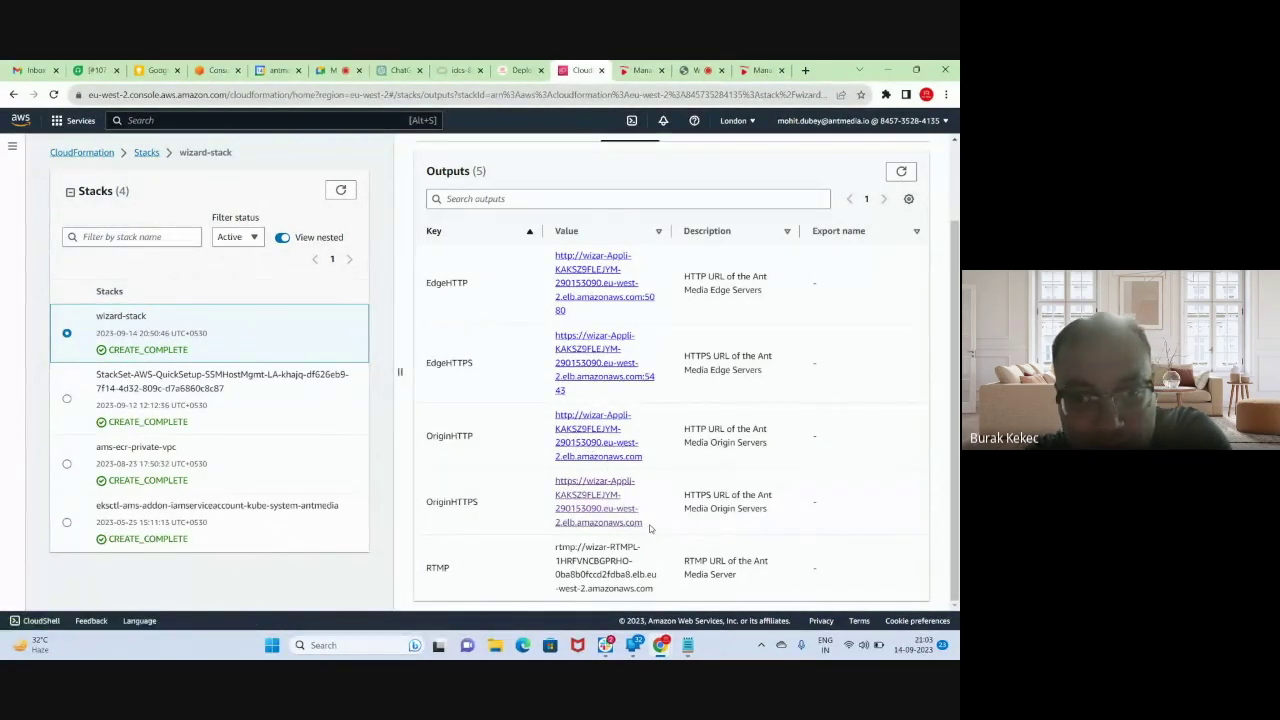
pyautogui.moveTo(642, 530); pyautogui.dragTo(555, 506)
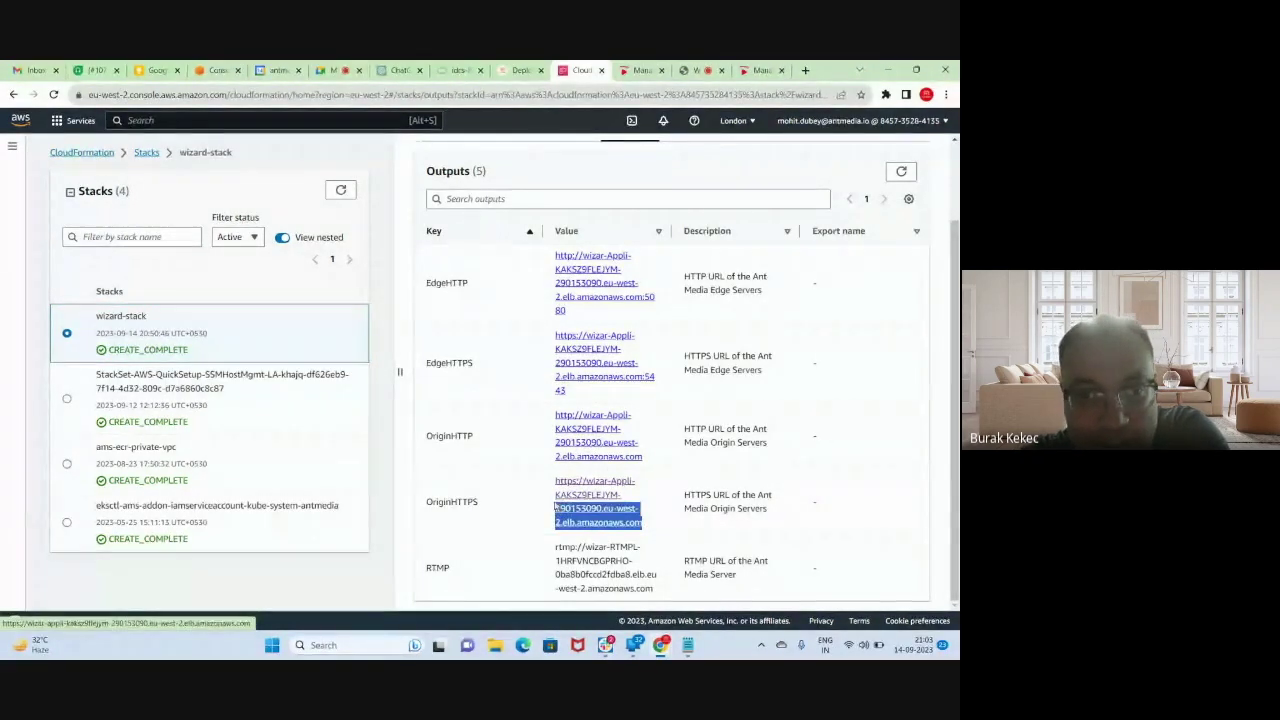
pyautogui.click(490, 510)
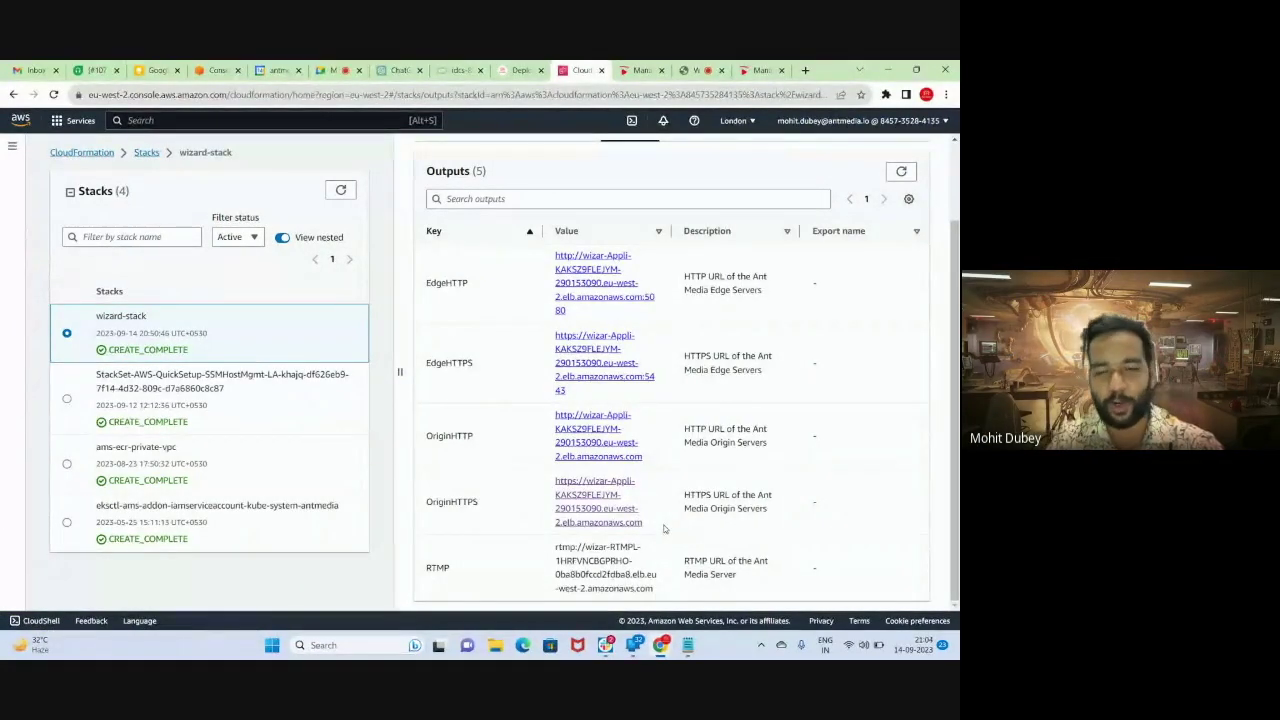
pyautogui.moveTo(578, 391); pyautogui.dragTo(552, 332)
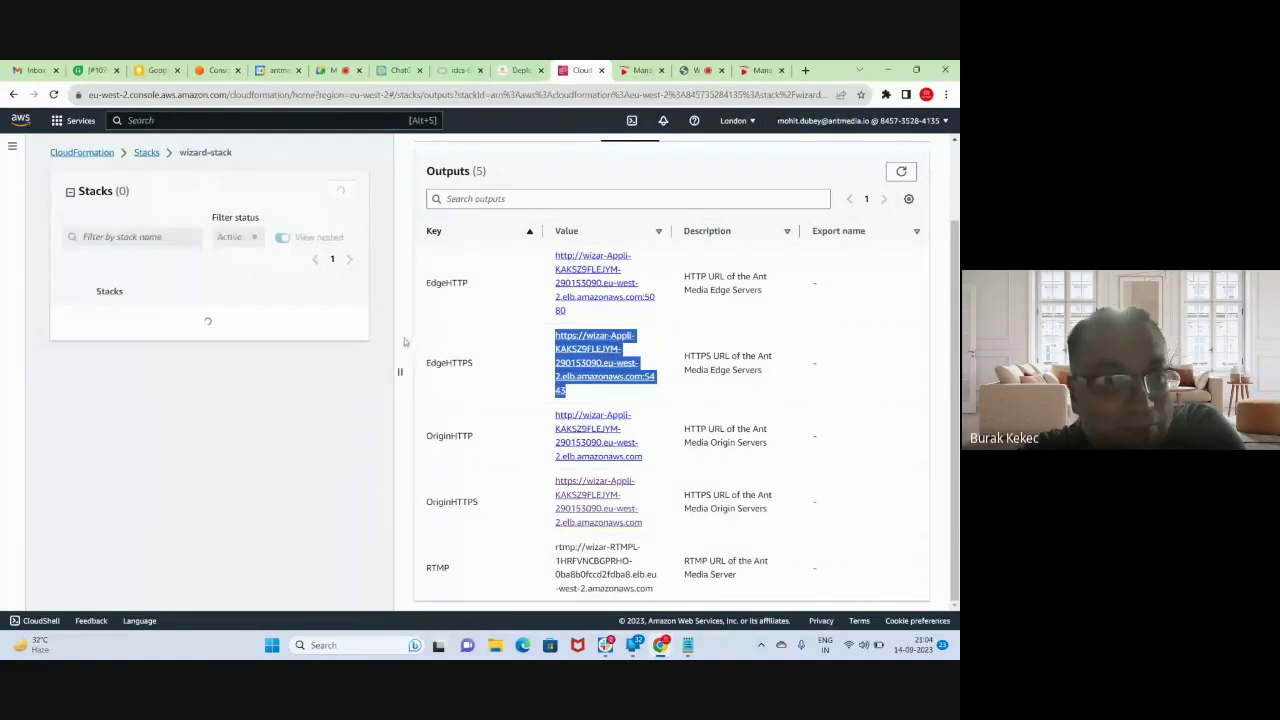
pyautogui.click(598, 230)
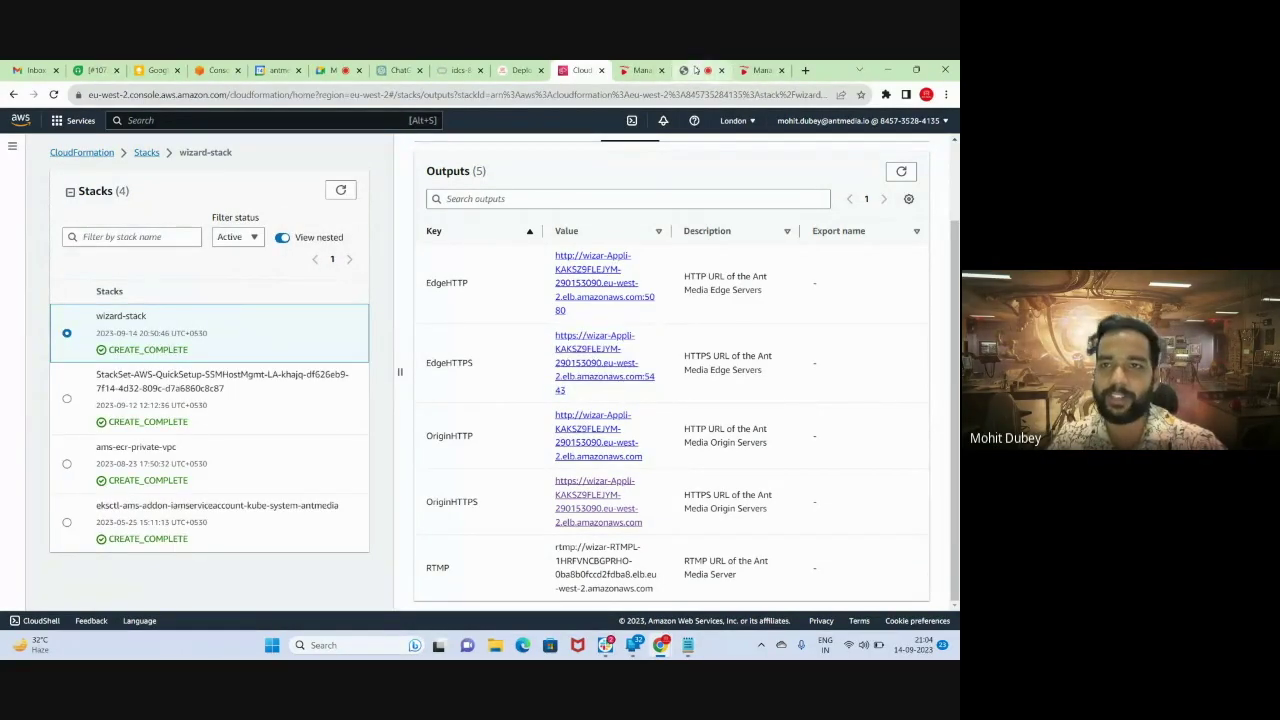
# - Check stream1's publishing page and its live stream entry, and close the in-call messages in the Google Meet call
pyautogui.click(698, 70)
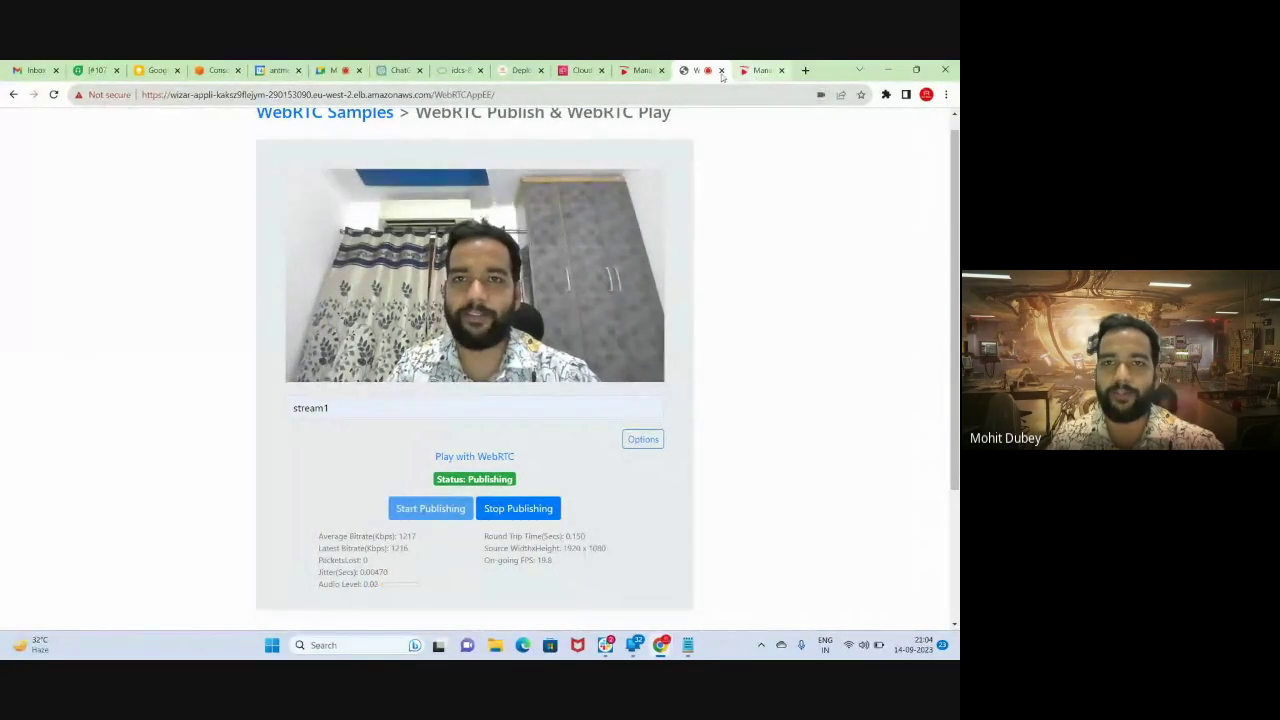
pyautogui.click(758, 70)
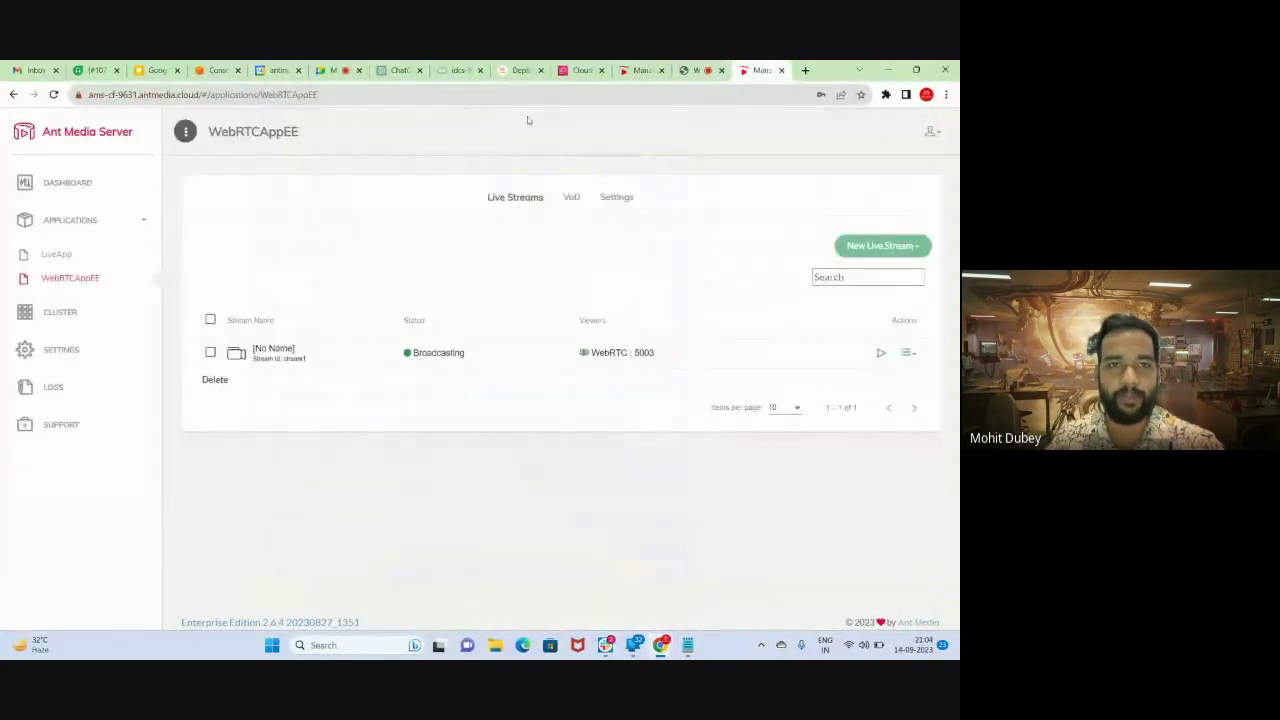
pyautogui.click(328, 70)
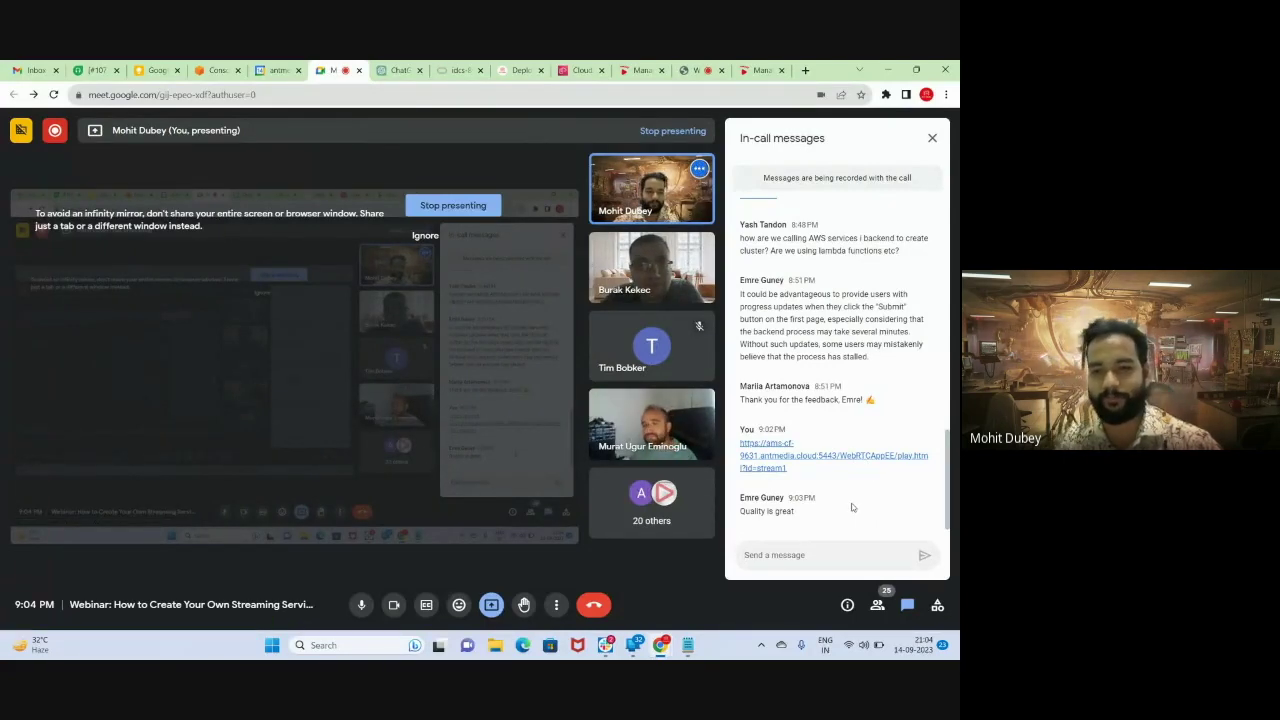
pyautogui.click(932, 139)
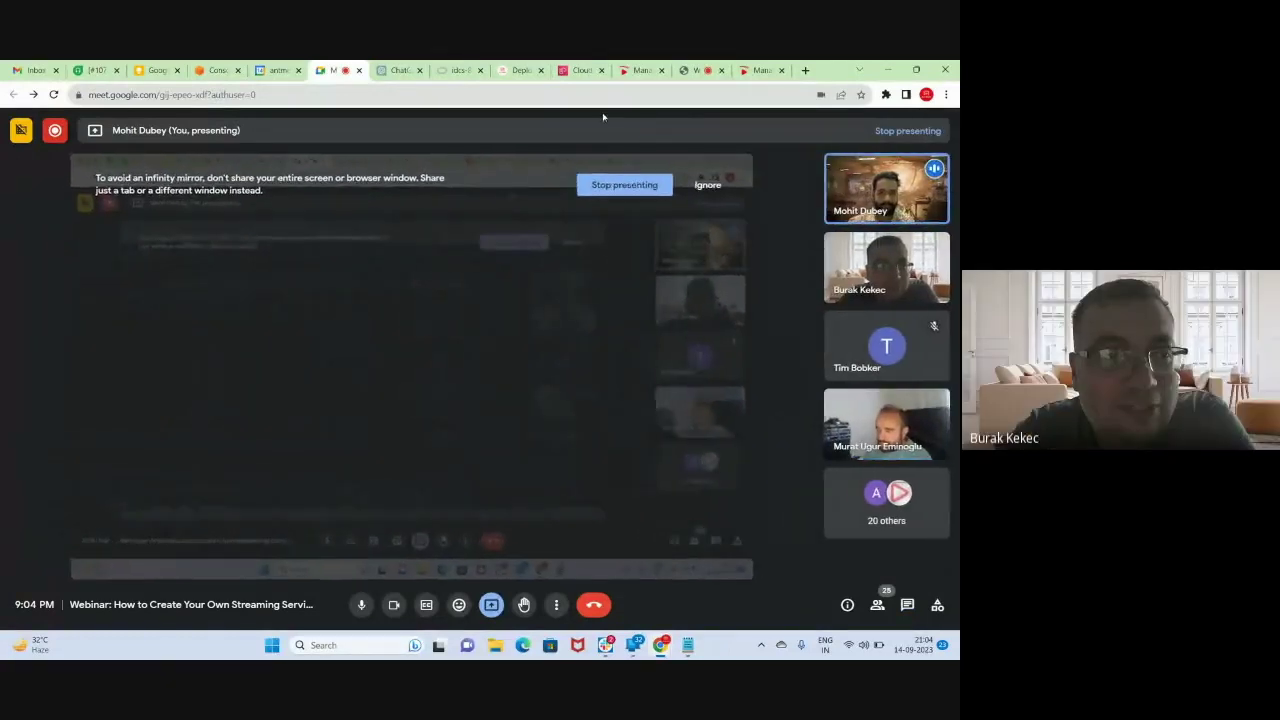
# - Monitor stream1's WebRTC viewer count in the load balancer's management panel, looking in on the Google Meet call in between
pyautogui.click(640, 71)
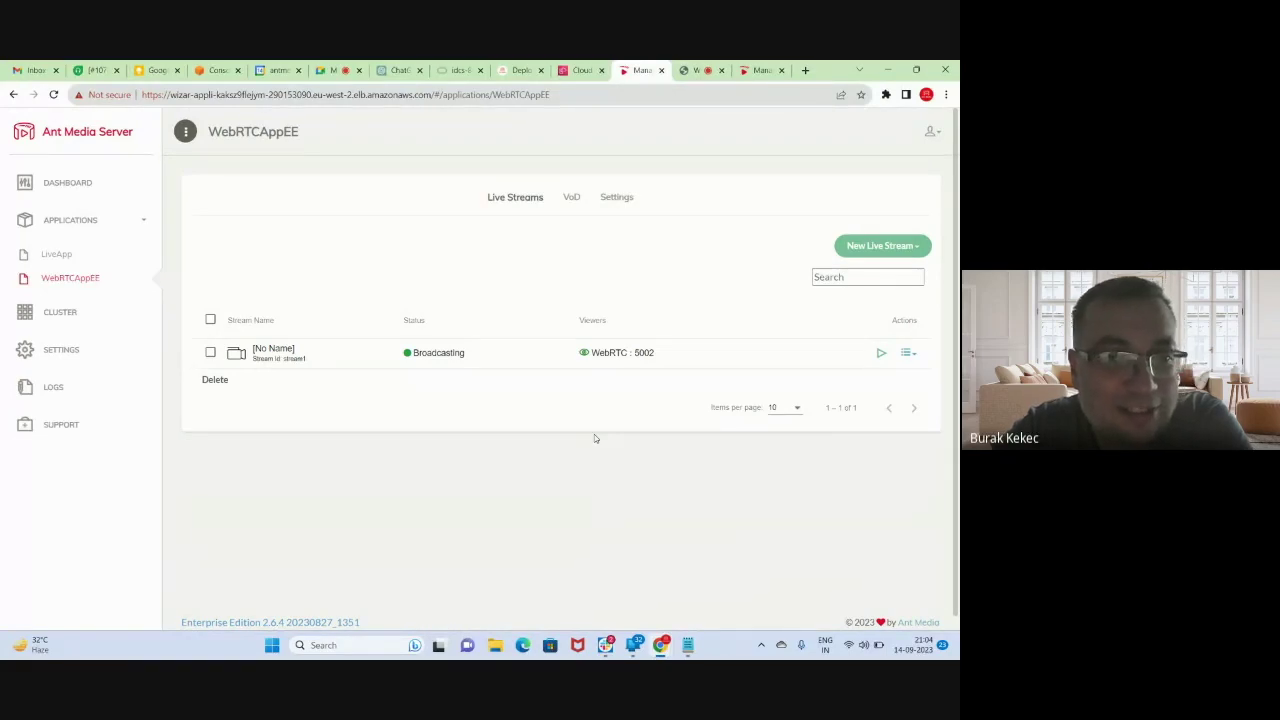
pyautogui.click(334, 70)
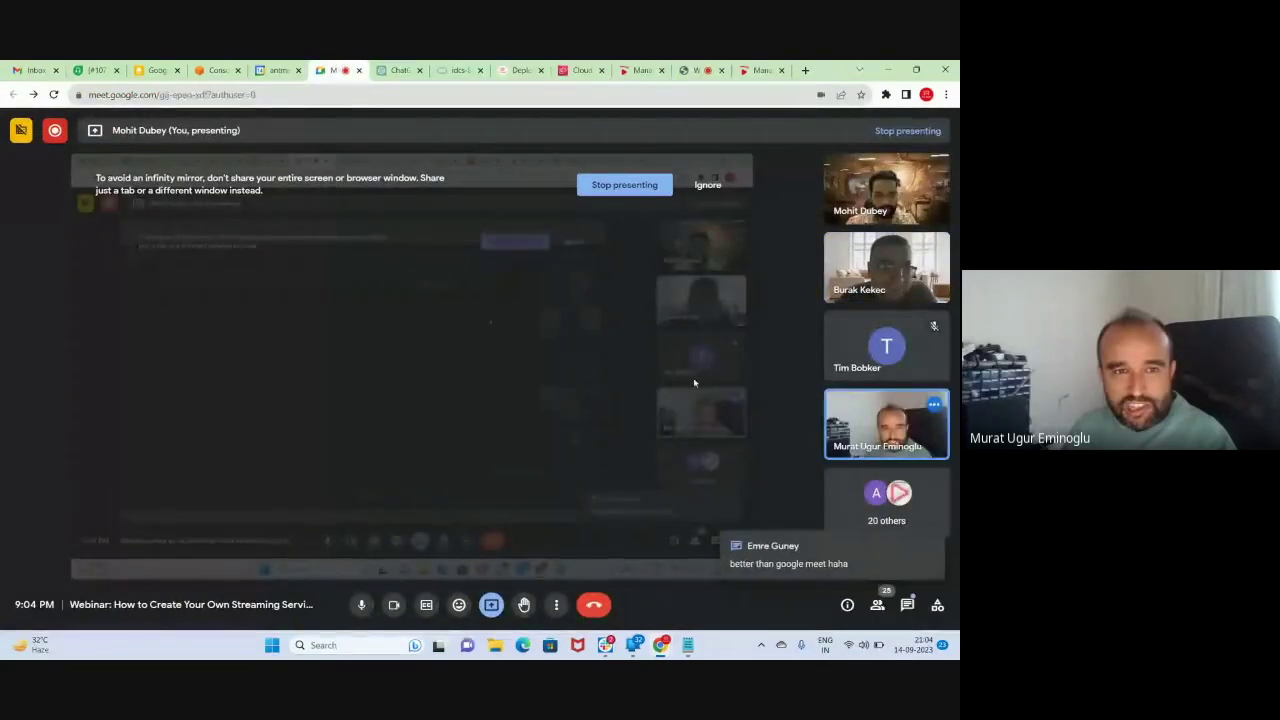
pyautogui.click(640, 70)
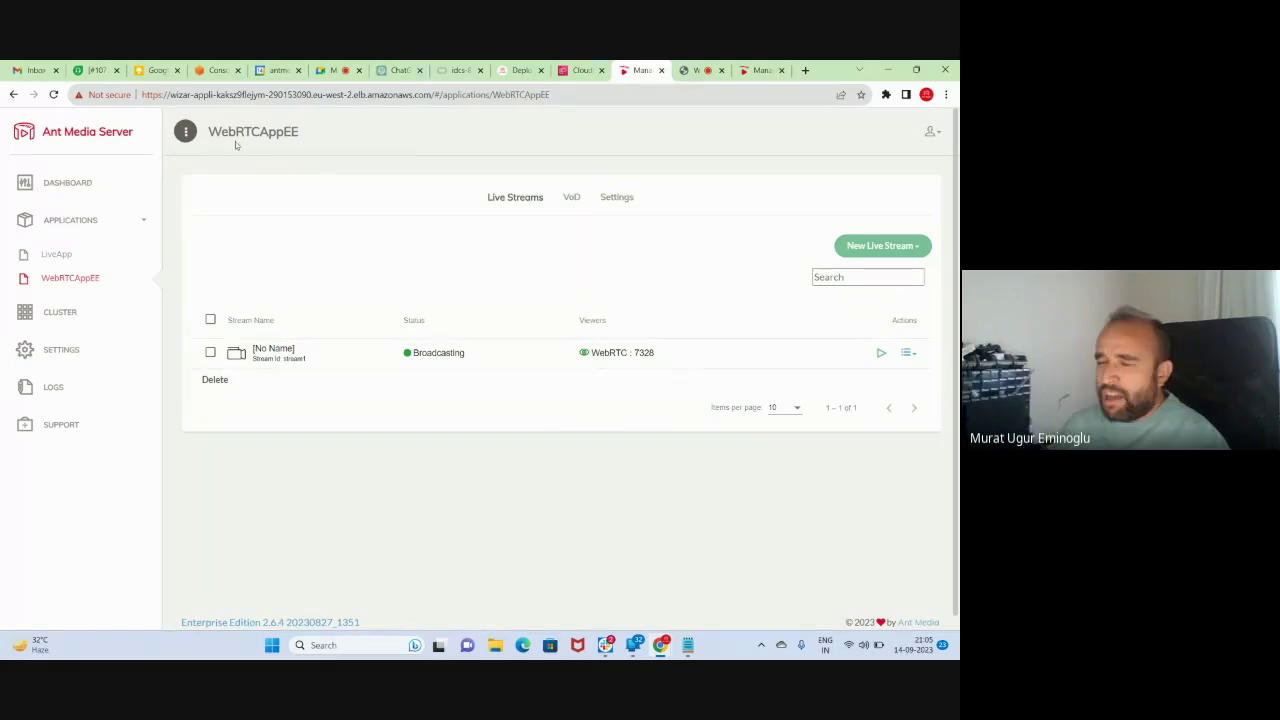
# - List the running EC2 instances in the AWS console and enlarge the instance list
pyautogui.click(215, 70)
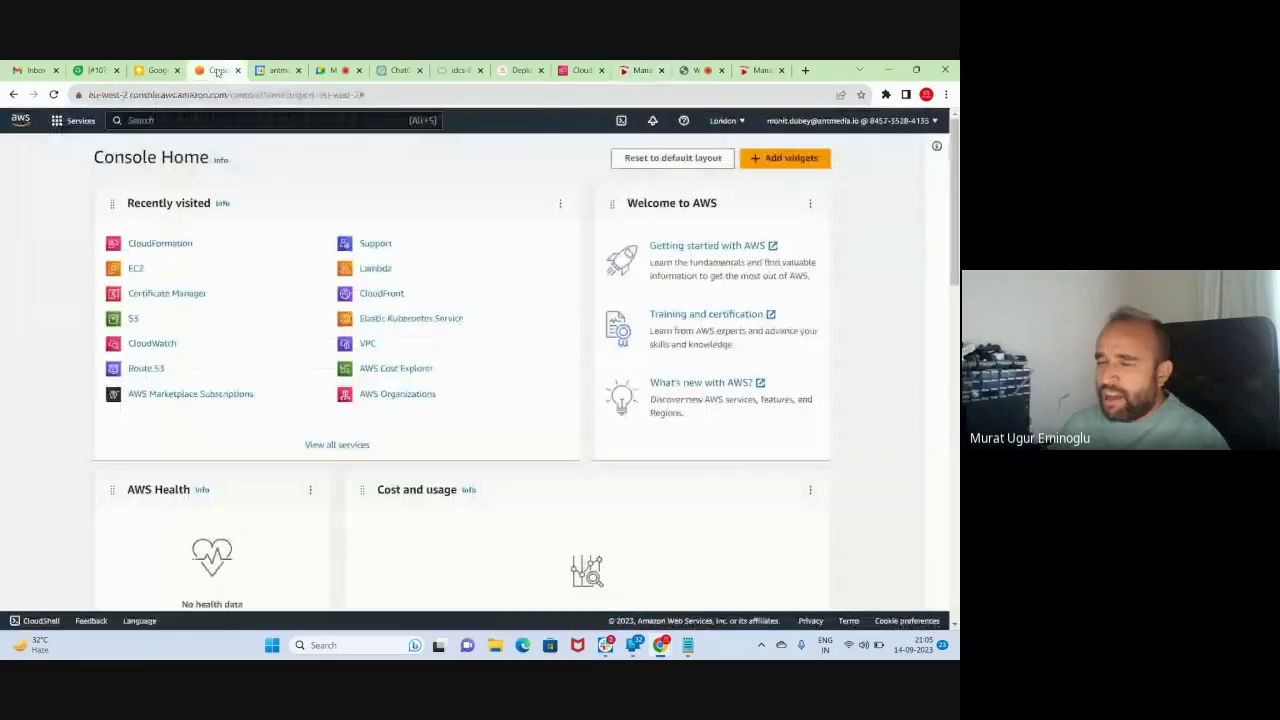
pyautogui.click(141, 270)
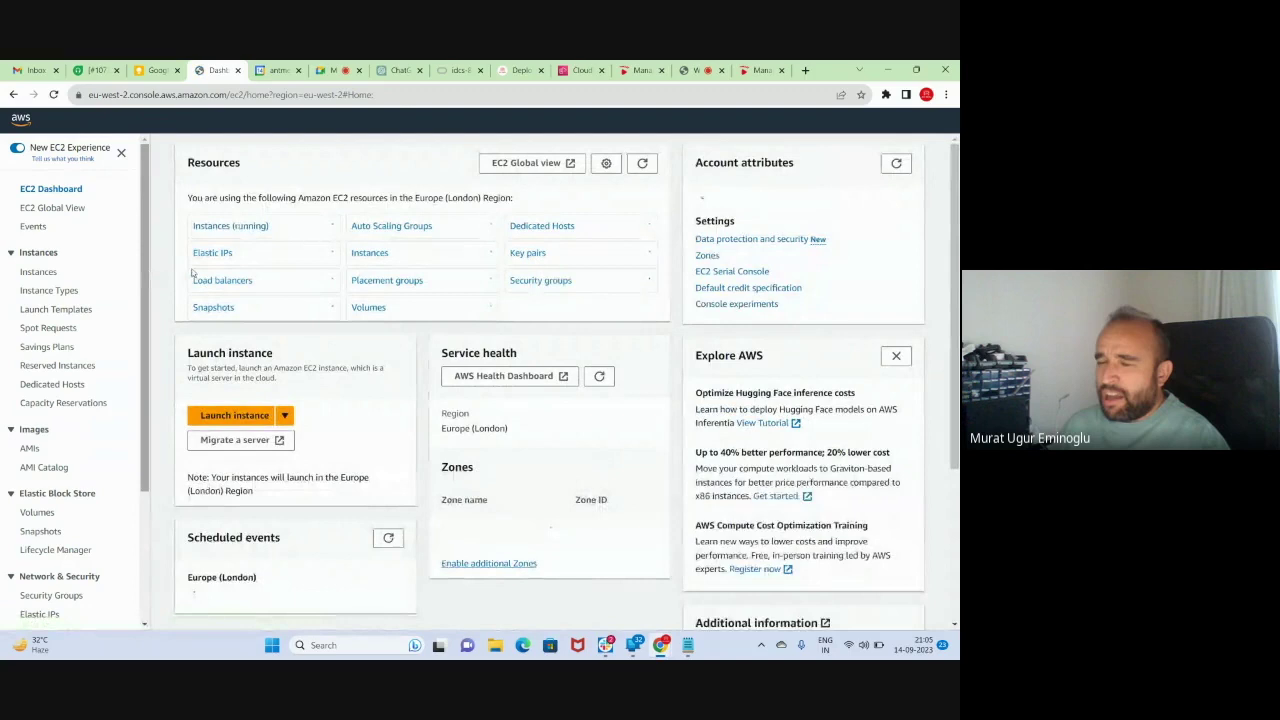
pyautogui.click(222, 227)
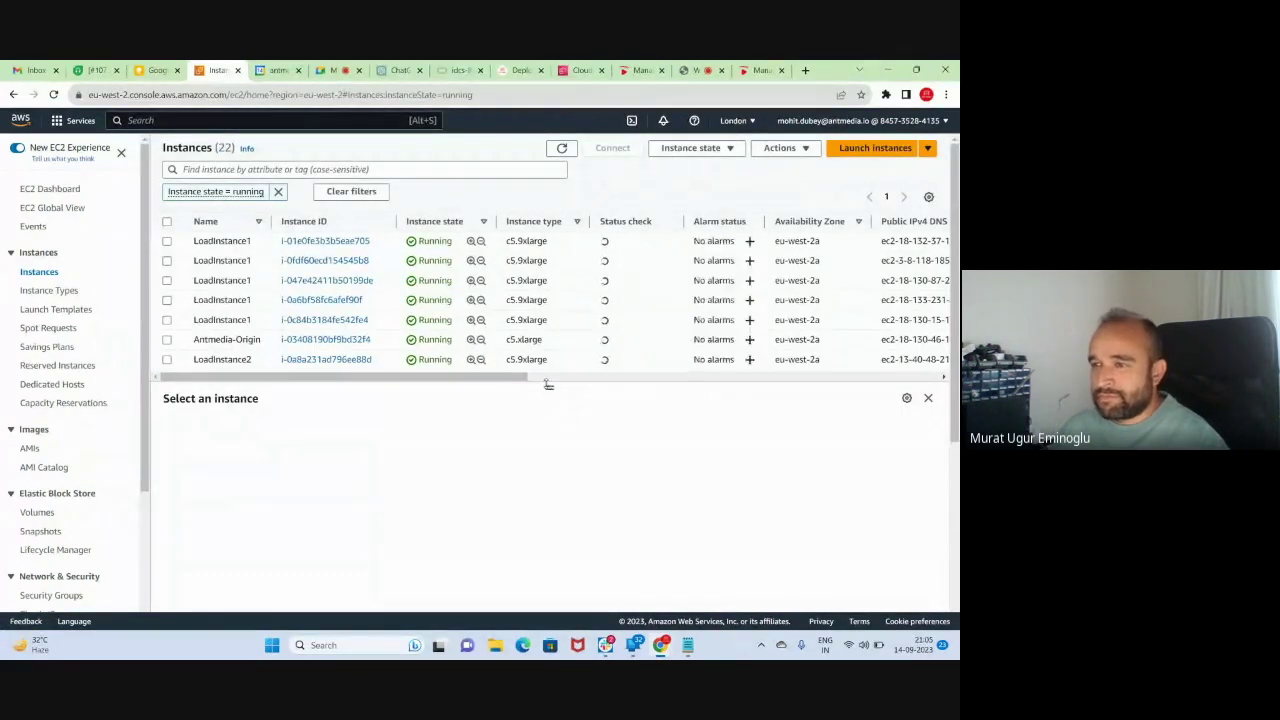
pyautogui.moveTo(549, 405); pyautogui.dragTo(549, 537)
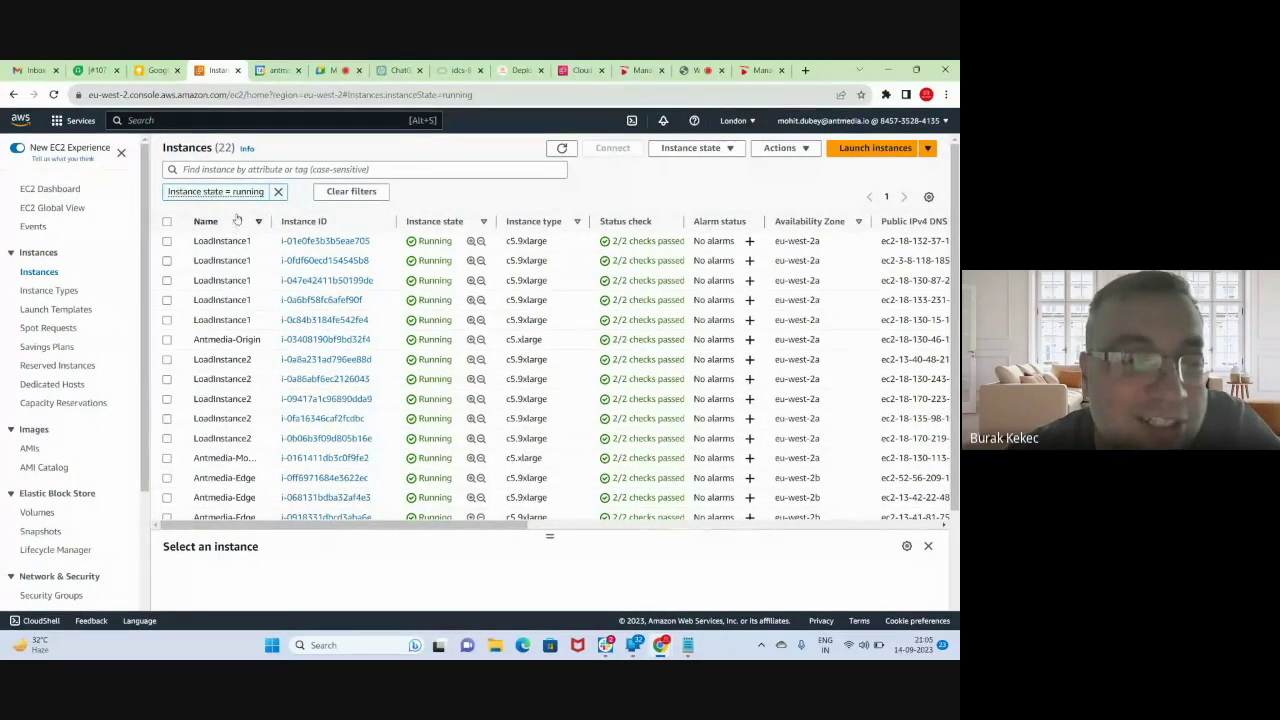
# - Filter the running instances to those named LoadInstance1 or LoadInstance2
pyautogui.click(229, 169)
pyautogui.write('load')
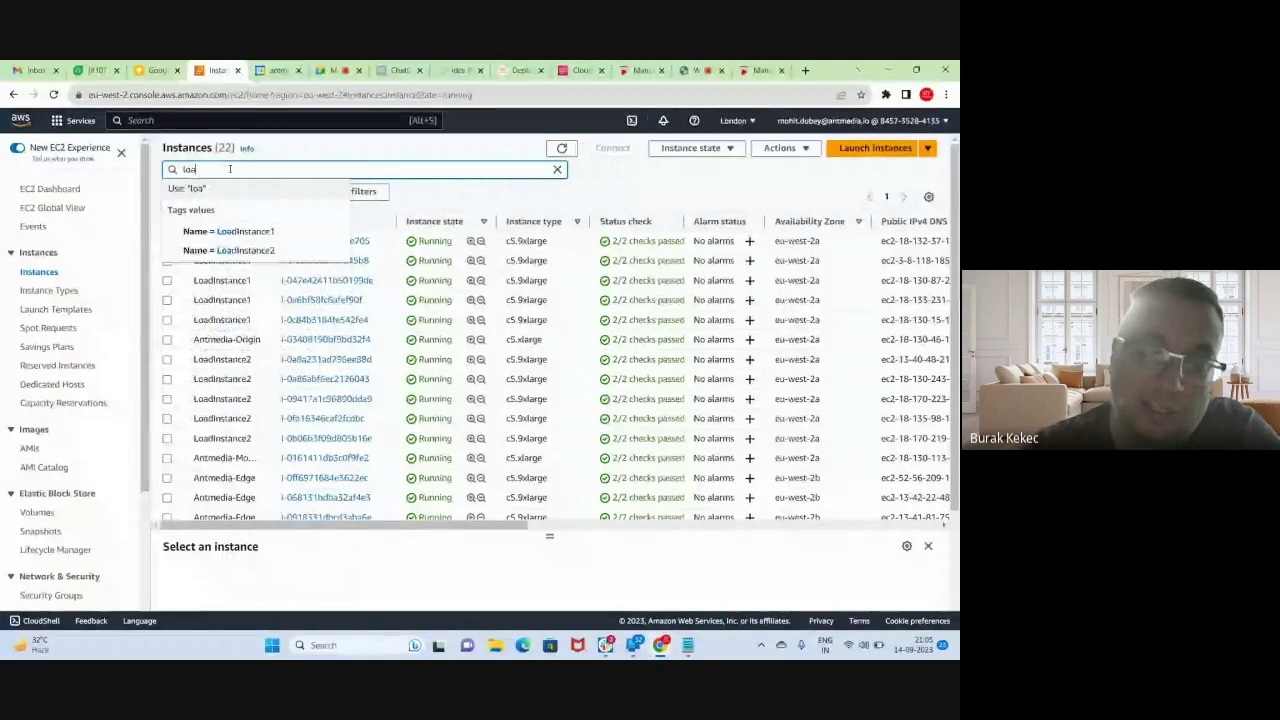
pyautogui.click(240, 233)
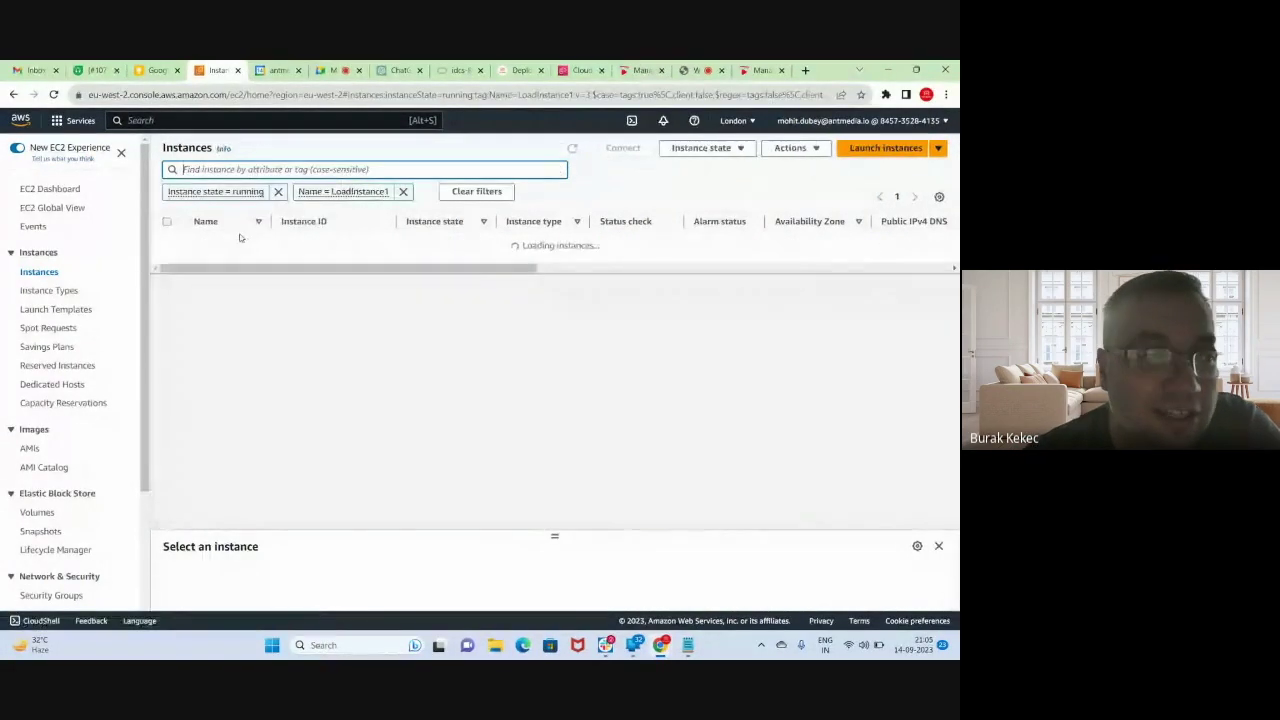
pyautogui.click(397, 170)
pyautogui.write('load')
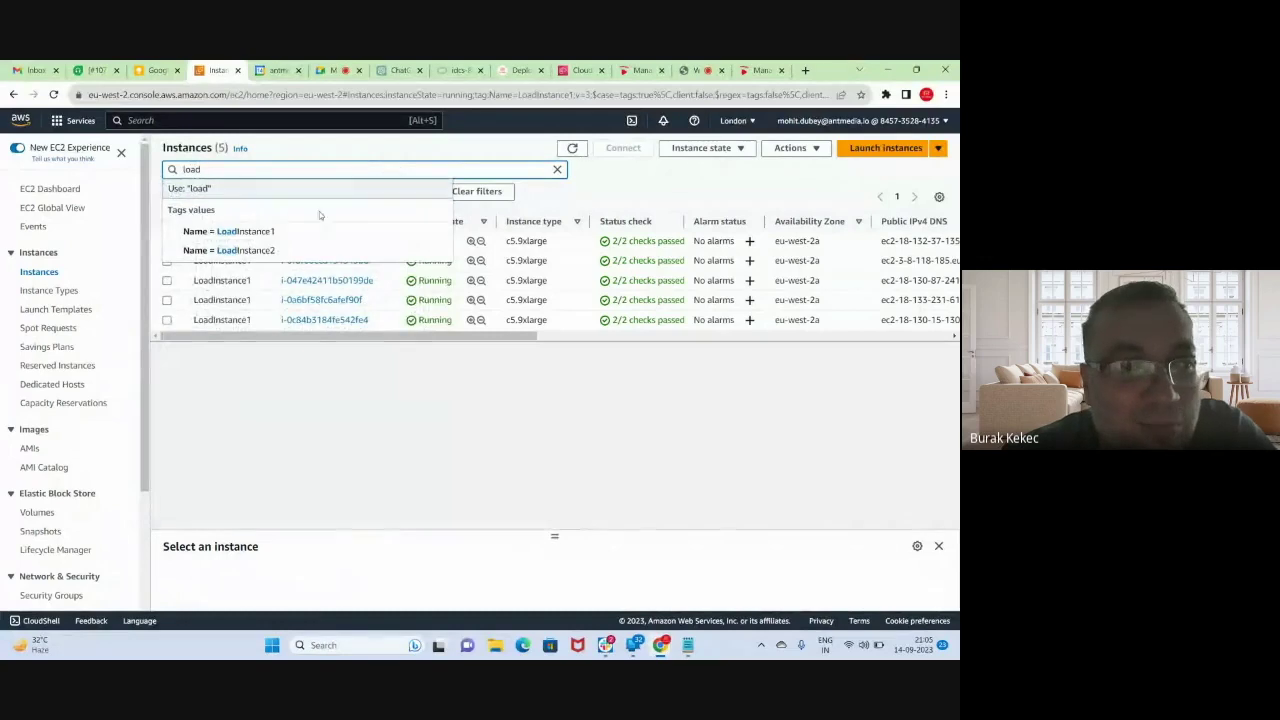
pyautogui.click(280, 251)
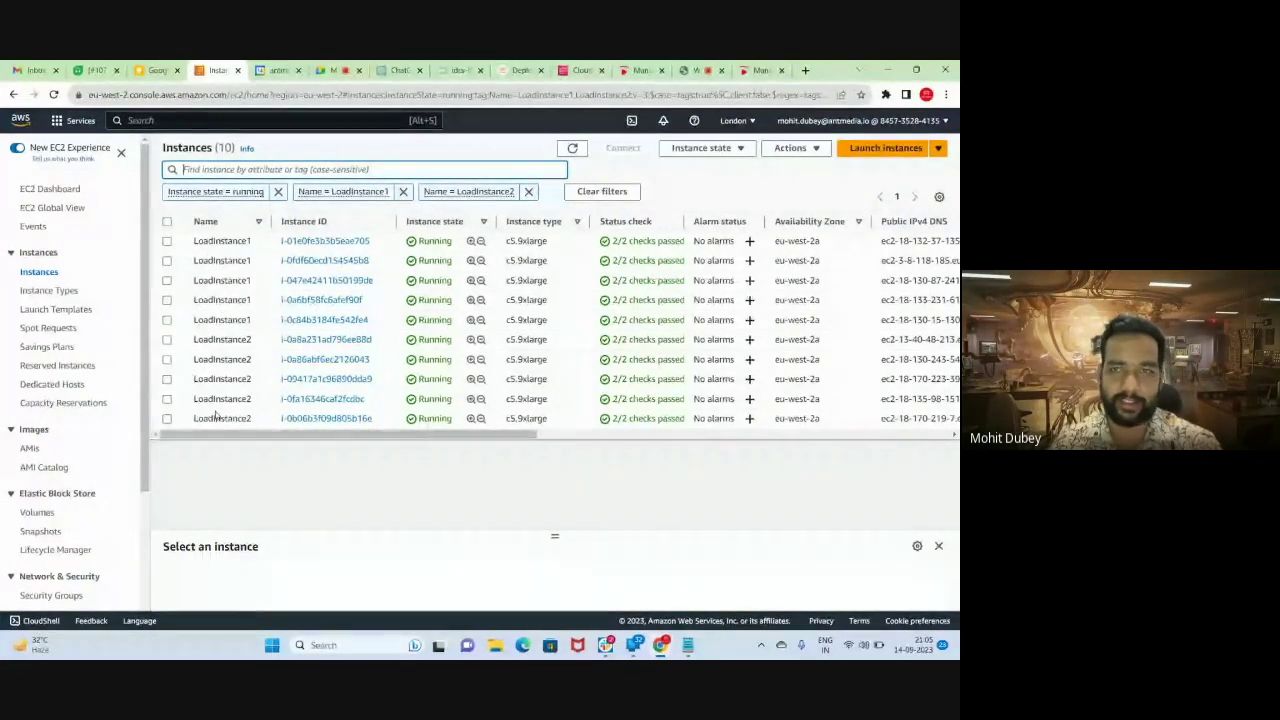
# - Return to the Ant Media management panel and review the CPU and memory of all cluster nodes with 25 items per page
pyautogui.click(637, 71)
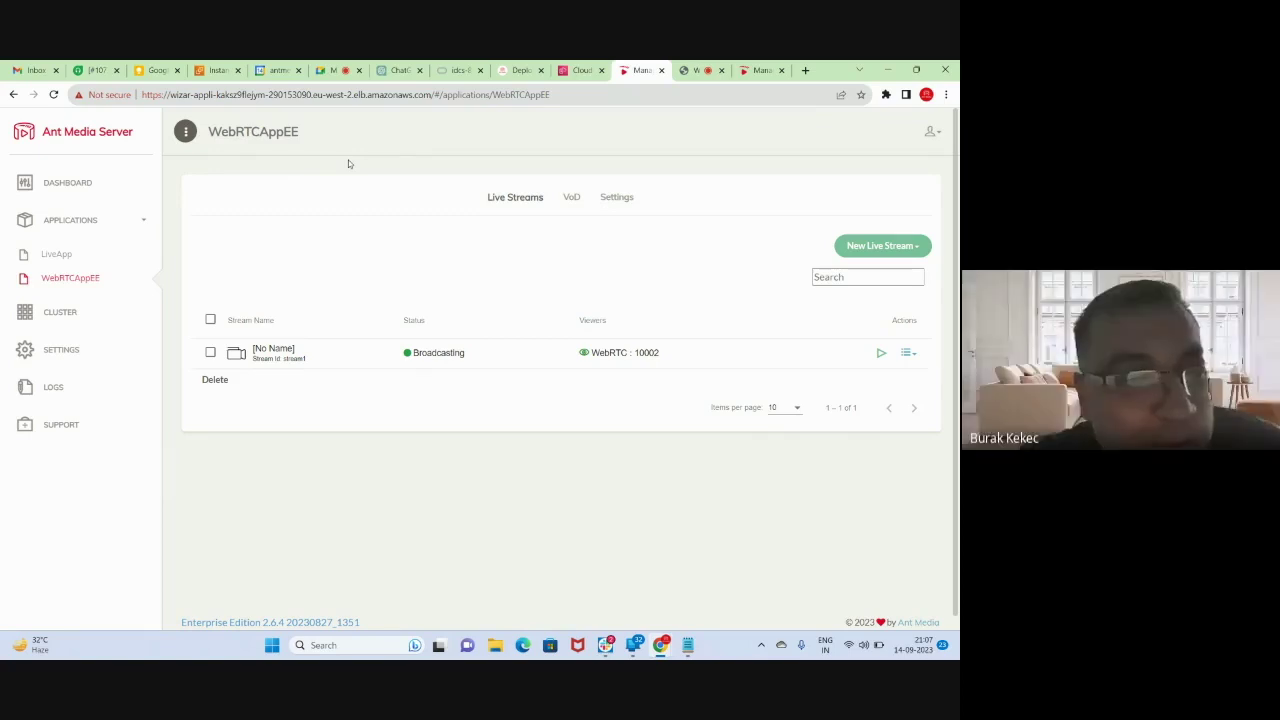
pyautogui.click(62, 312)
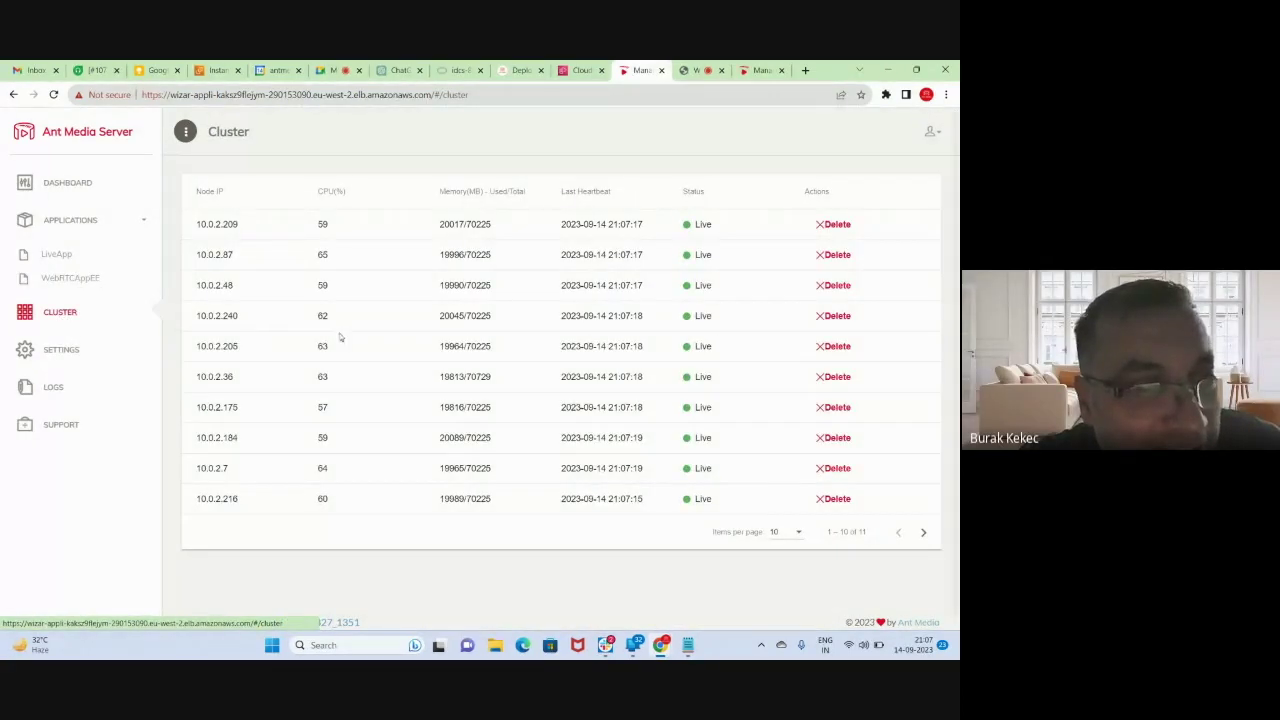
pyautogui.click(795, 536)
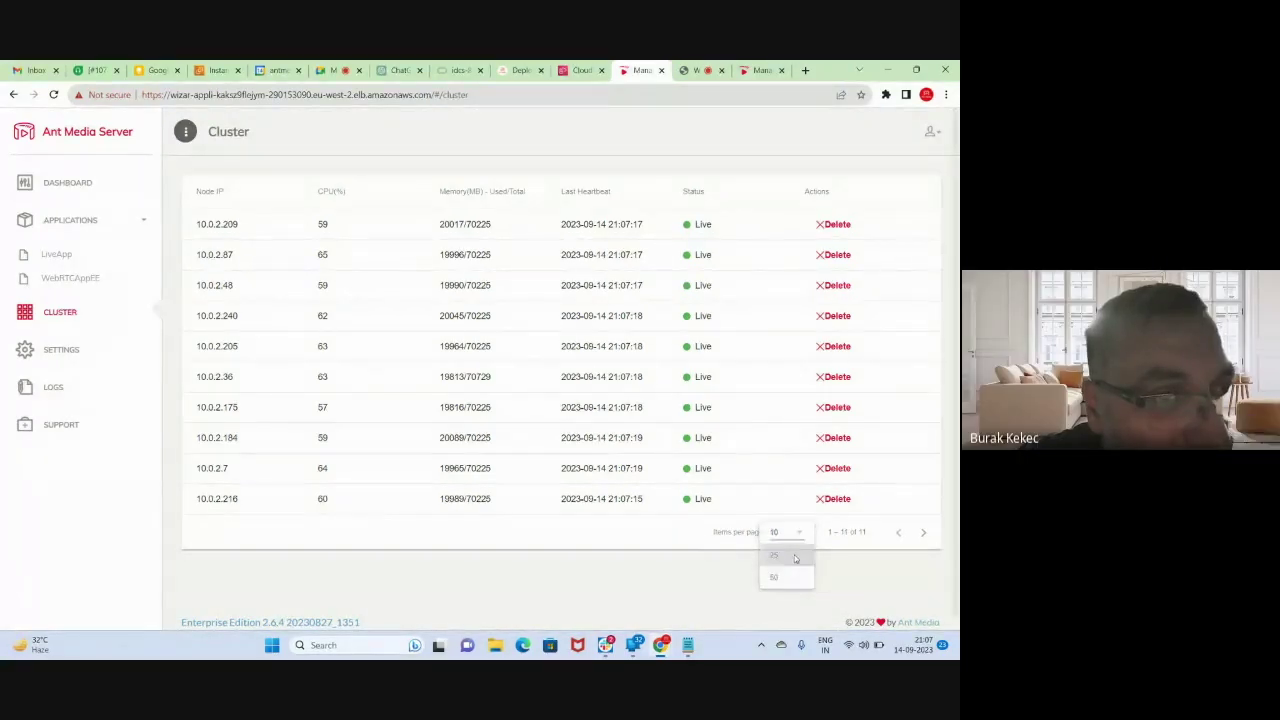
pyautogui.click(795, 554)
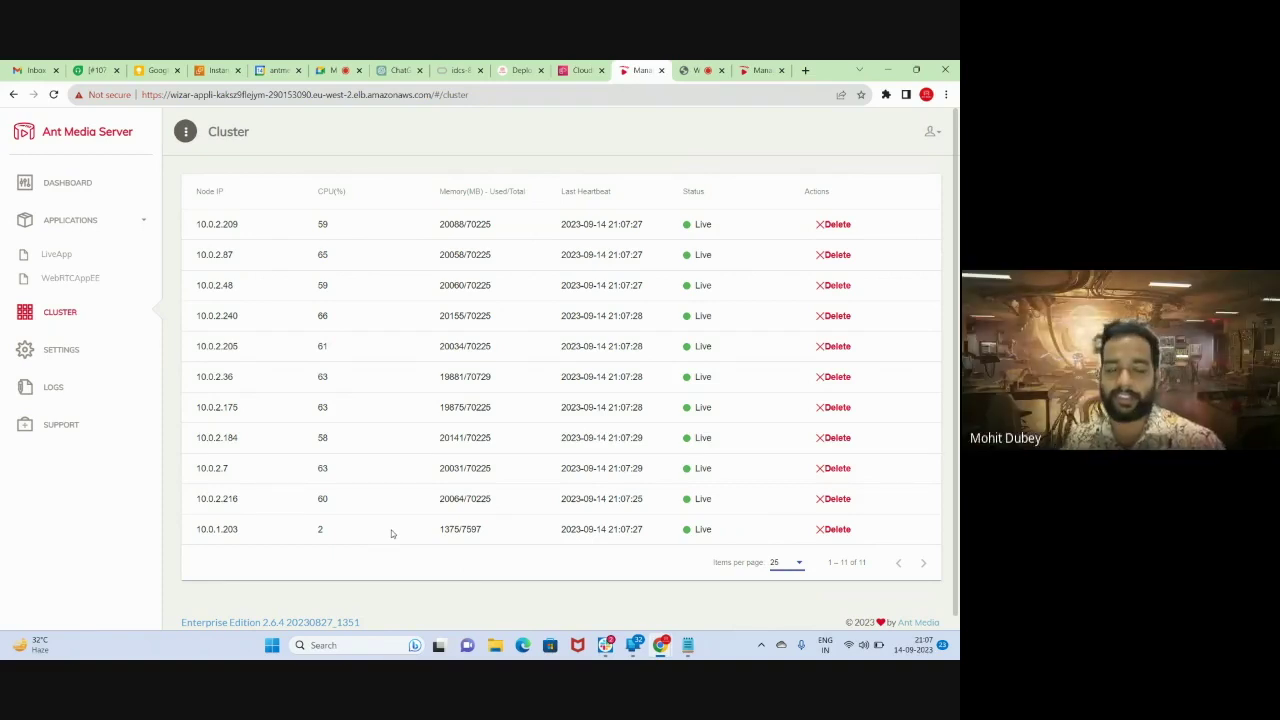
# - Compare stream1's WebRTC viewer count in WebRTCAppEE with the cluster nodes' CPU load, ending on the live streams
pyautogui.click(84, 283)
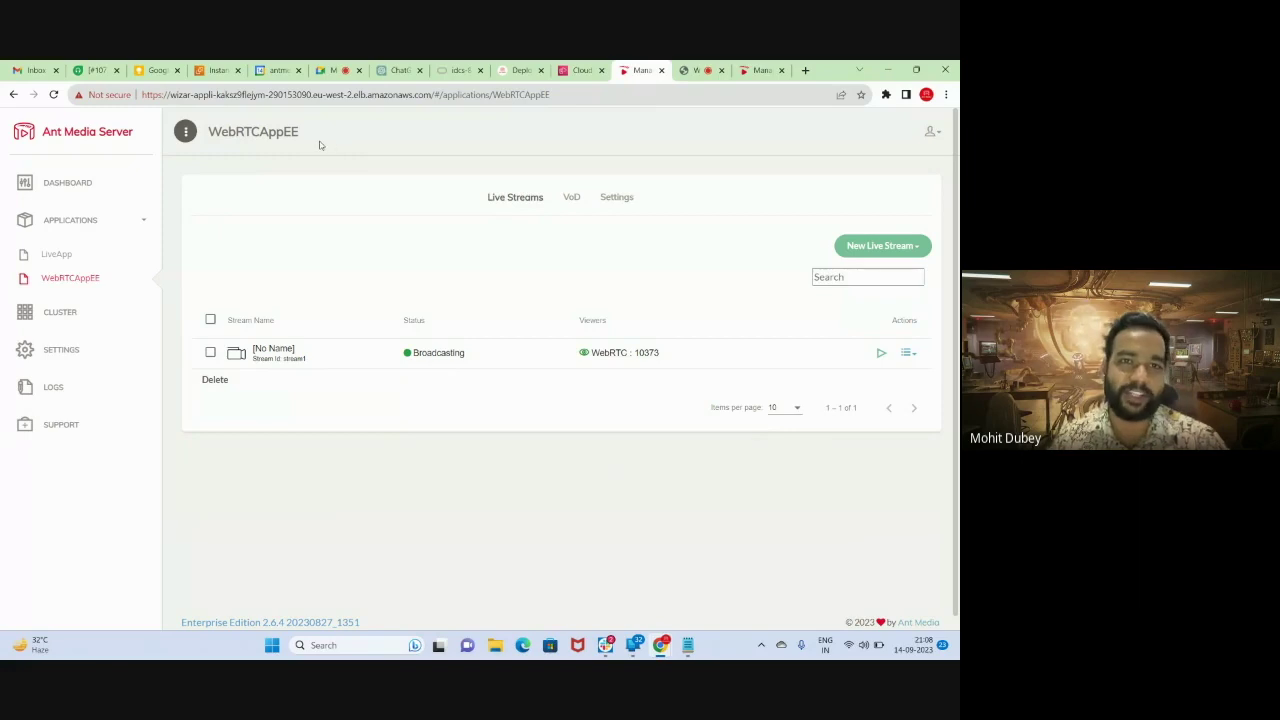
pyautogui.click(60, 314)
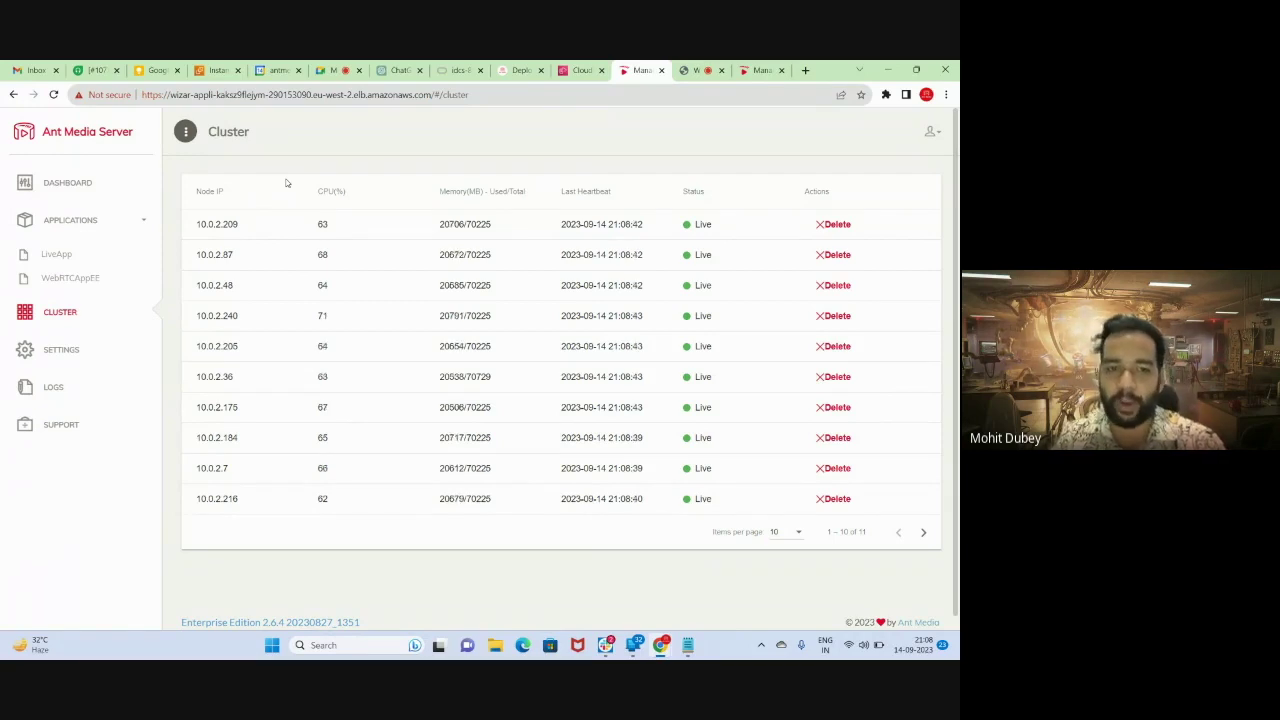
pyautogui.click(62, 279)
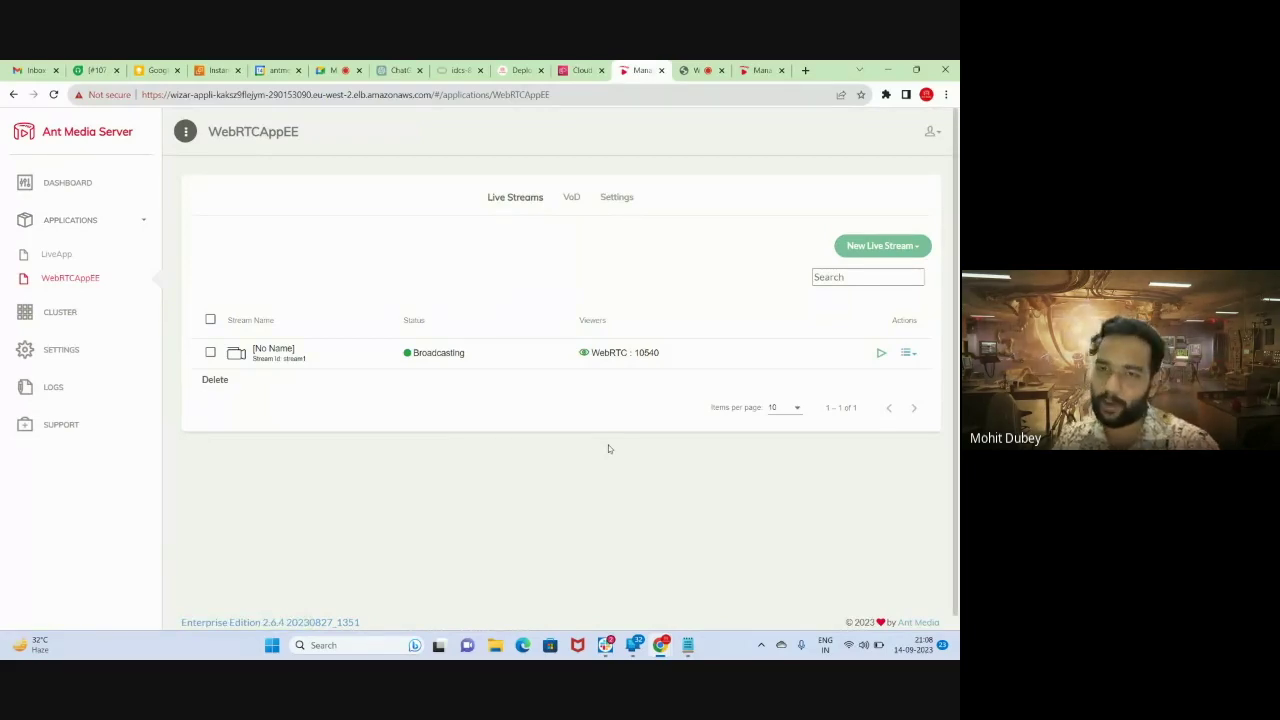
# - Switch to the AWS console and open the wizard-stack EdgeGroup from the EC2 Auto Scaling groups
pyautogui.click(219, 72)
pyautogui.scroll(-3, 70, 400)
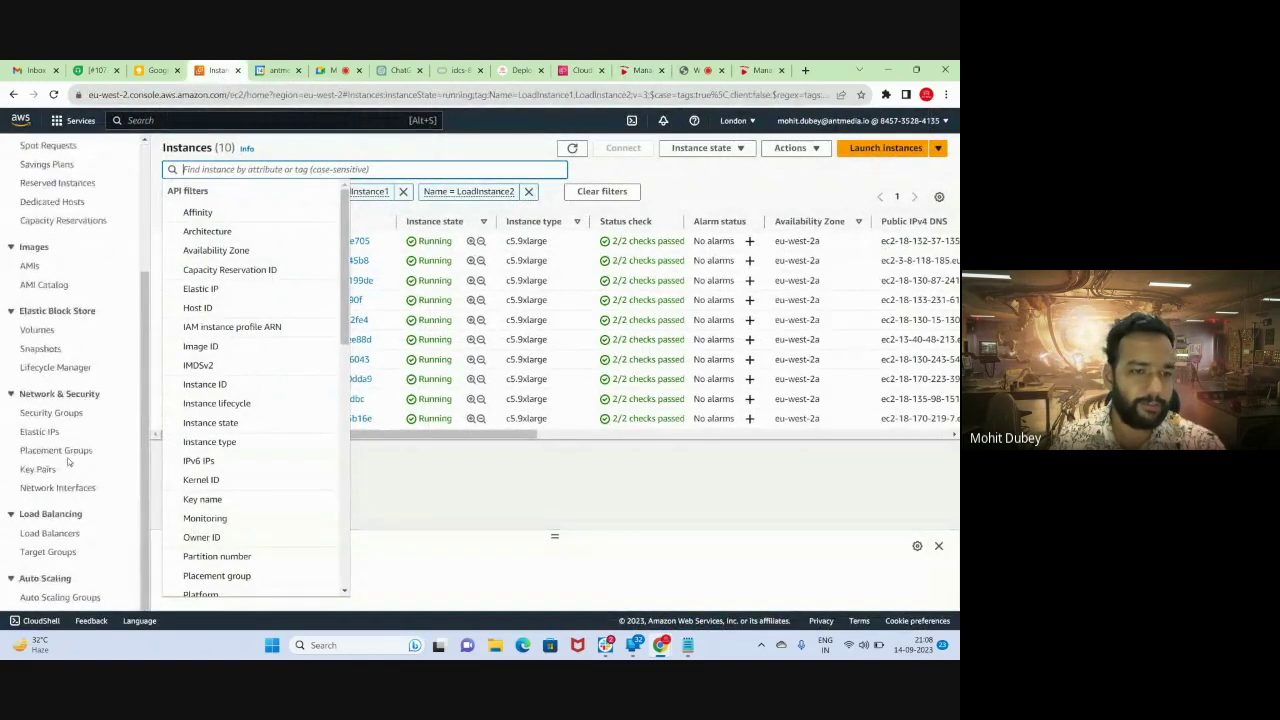
pyautogui.click(56, 598)
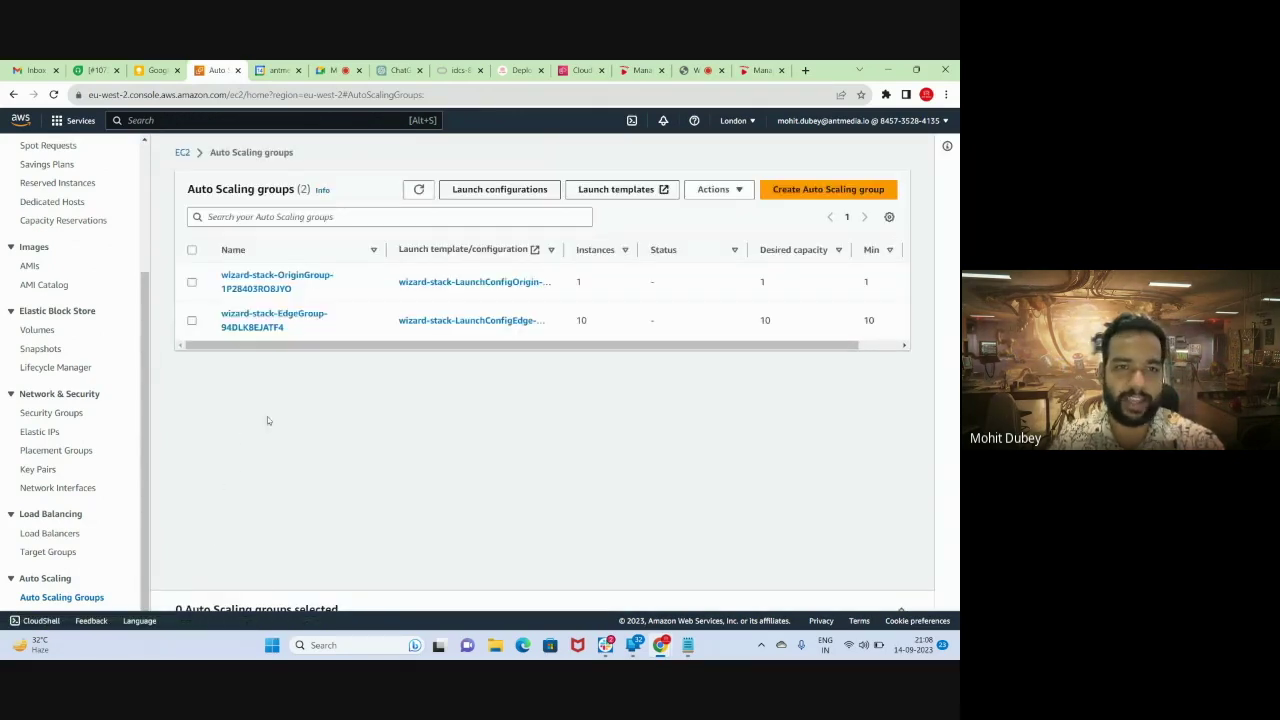
pyautogui.click(258, 318)
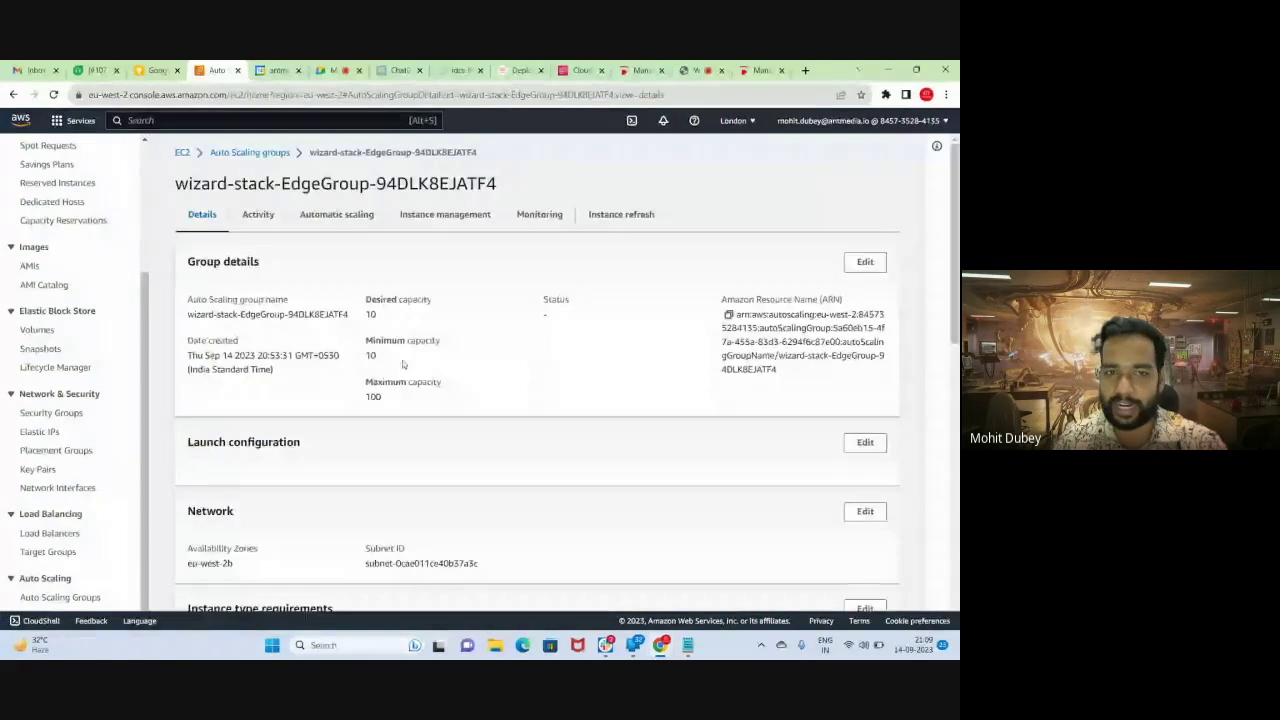
# - Review the edge group's activity history and refresh it to load the latest scaling events
pyautogui.click(258, 215)
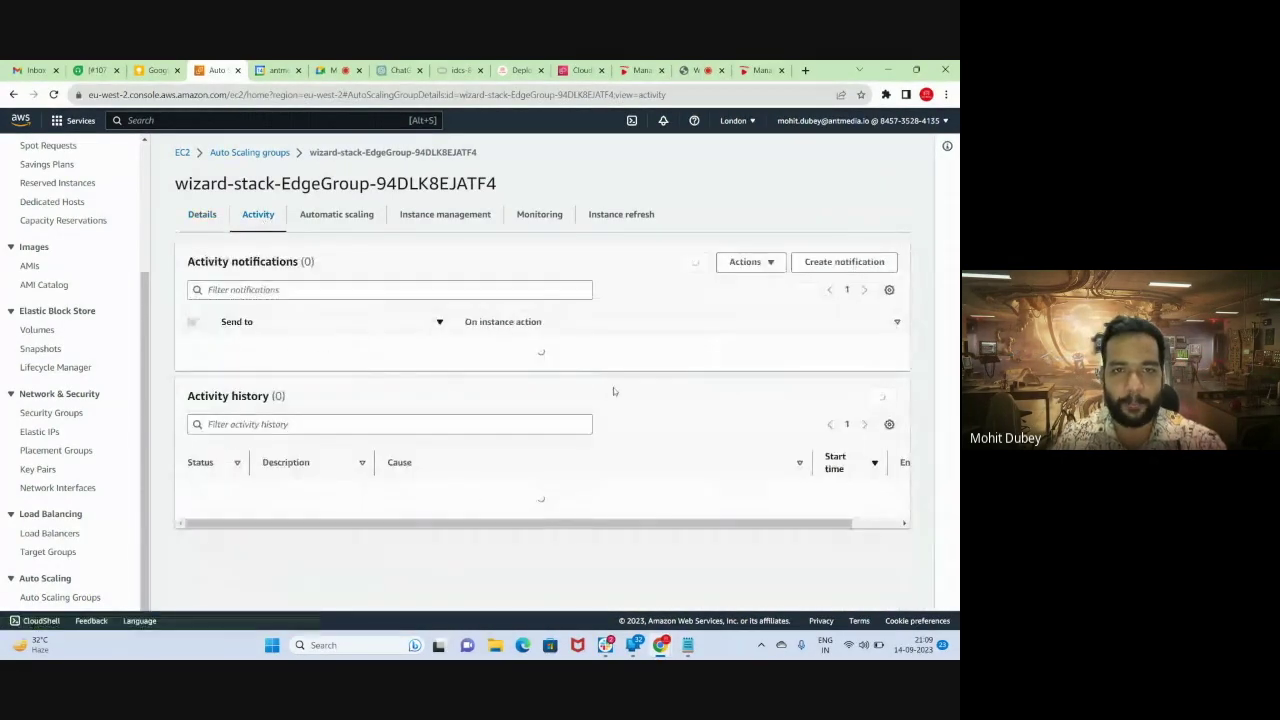
pyautogui.scroll(-2, 680, 453)
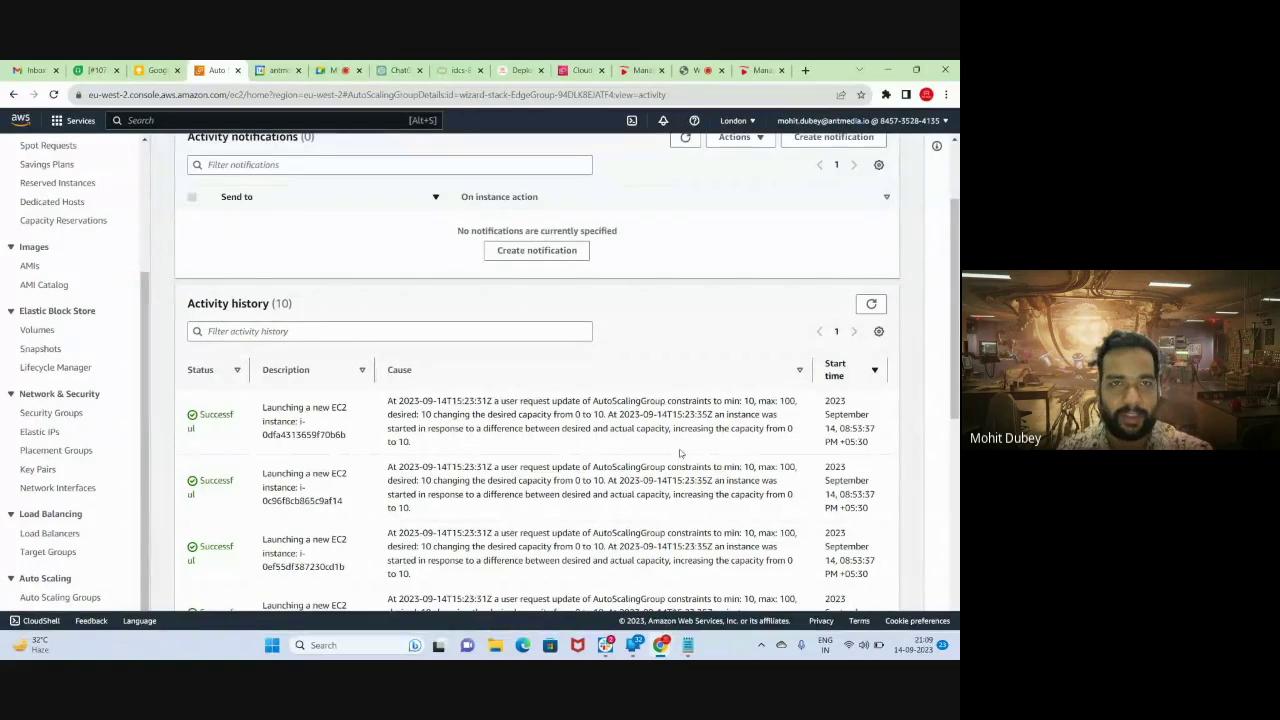
pyautogui.scroll(-1, 679, 453)
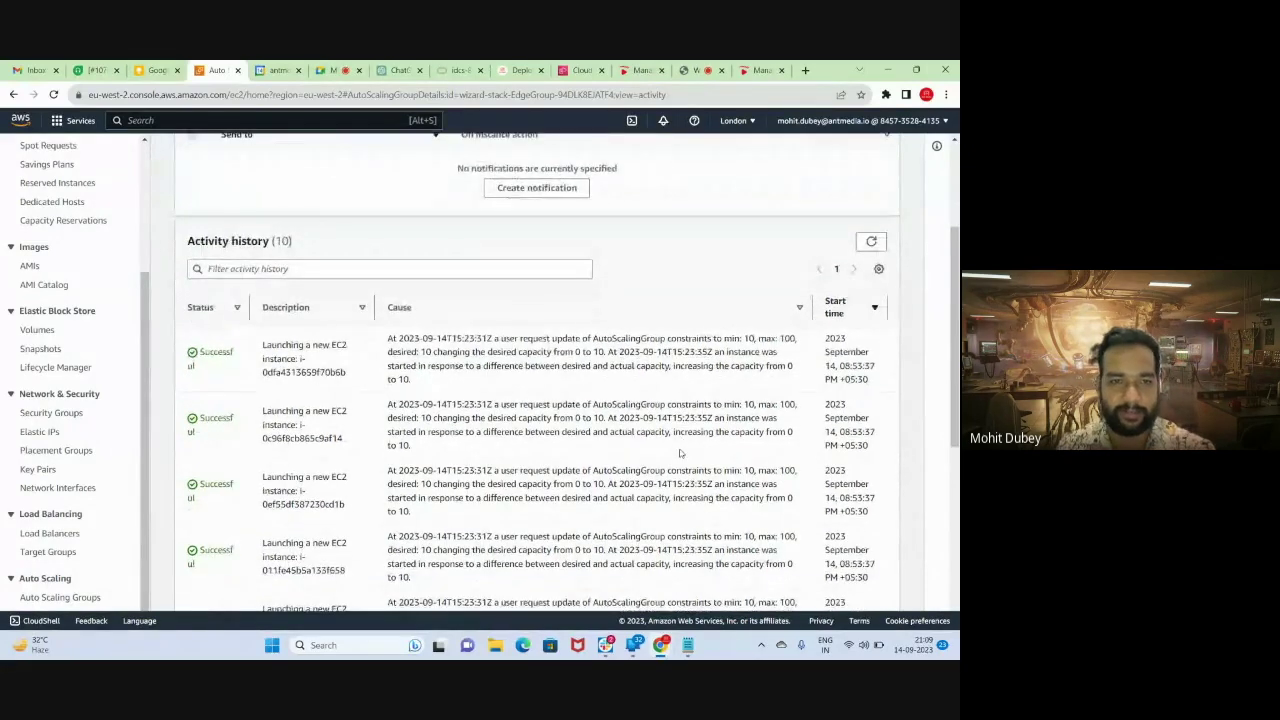
pyautogui.click(872, 241)
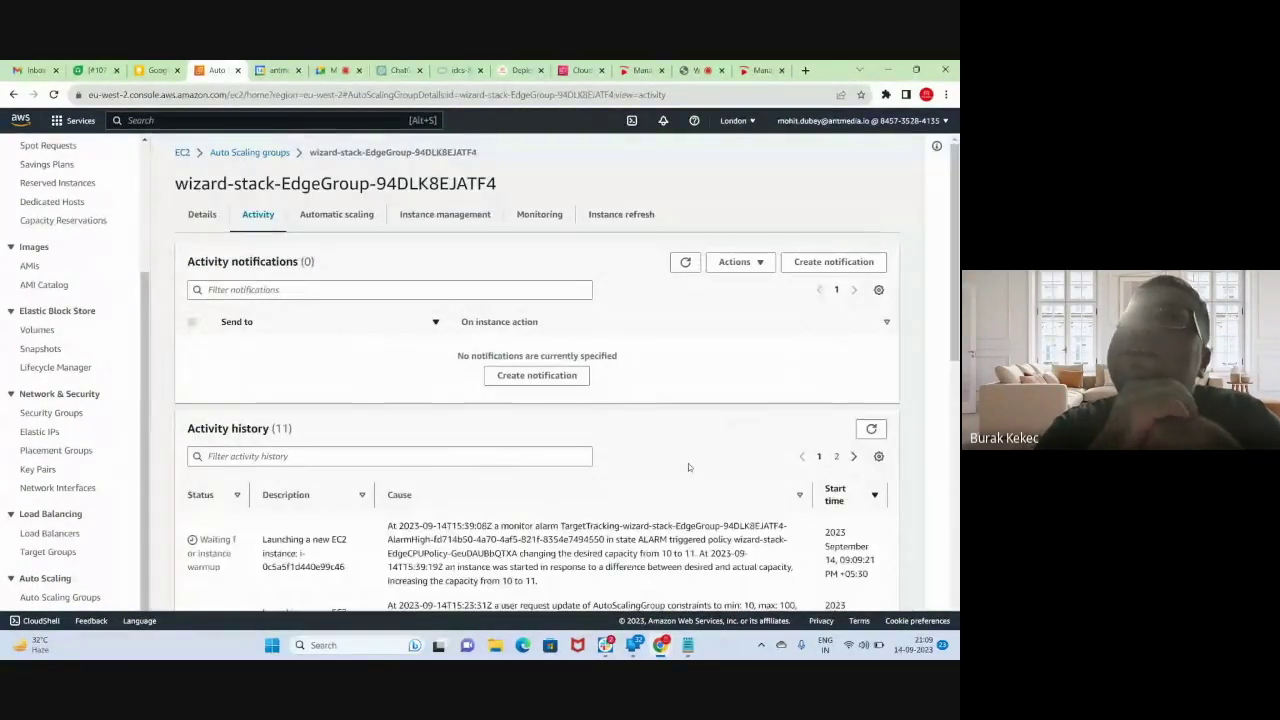
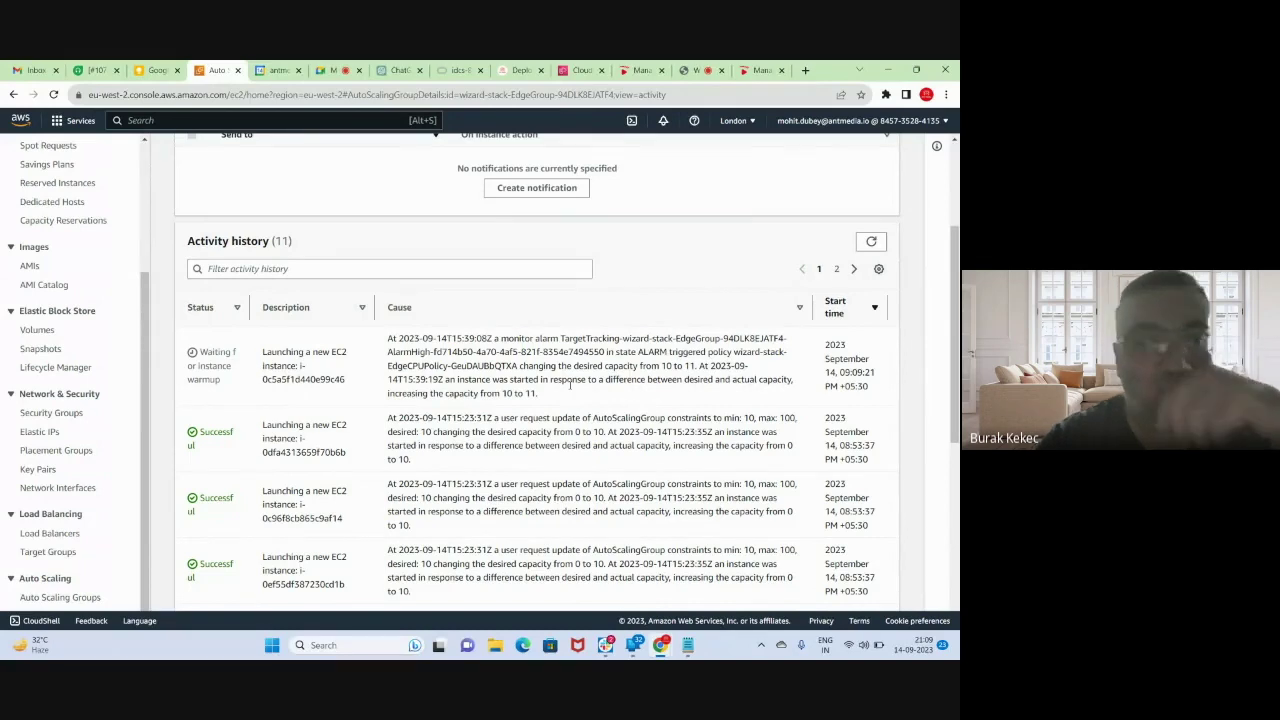
# - Admit the waiting participant to the Google Meet call and return to the edge group's activity history in AWS
pyautogui.click(340, 69)
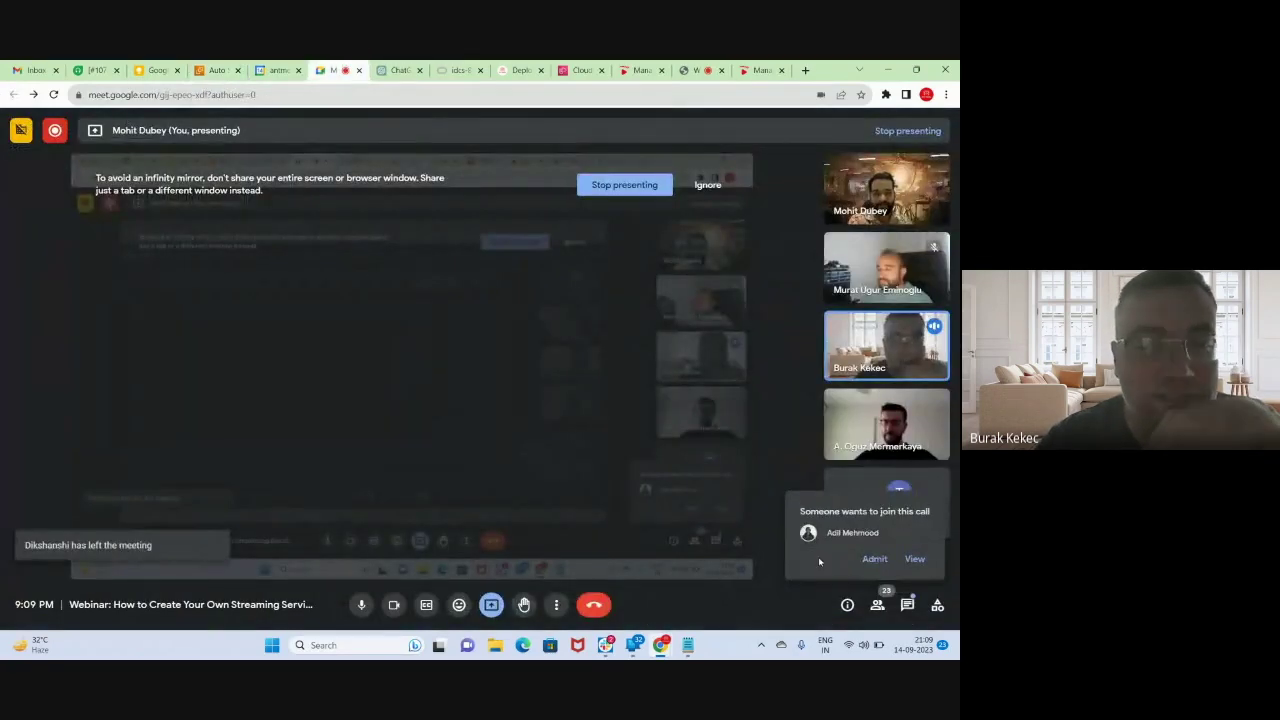
pyautogui.click(215, 70)
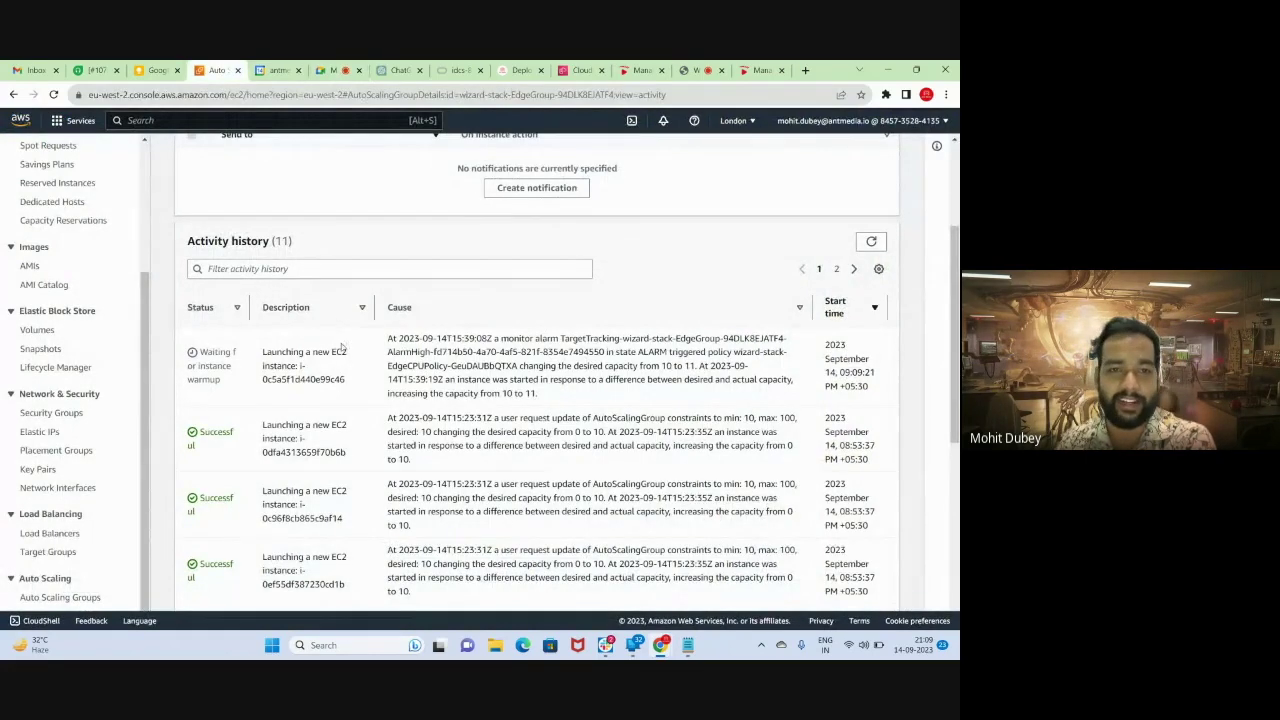
pyautogui.scroll(2, 345, 355)
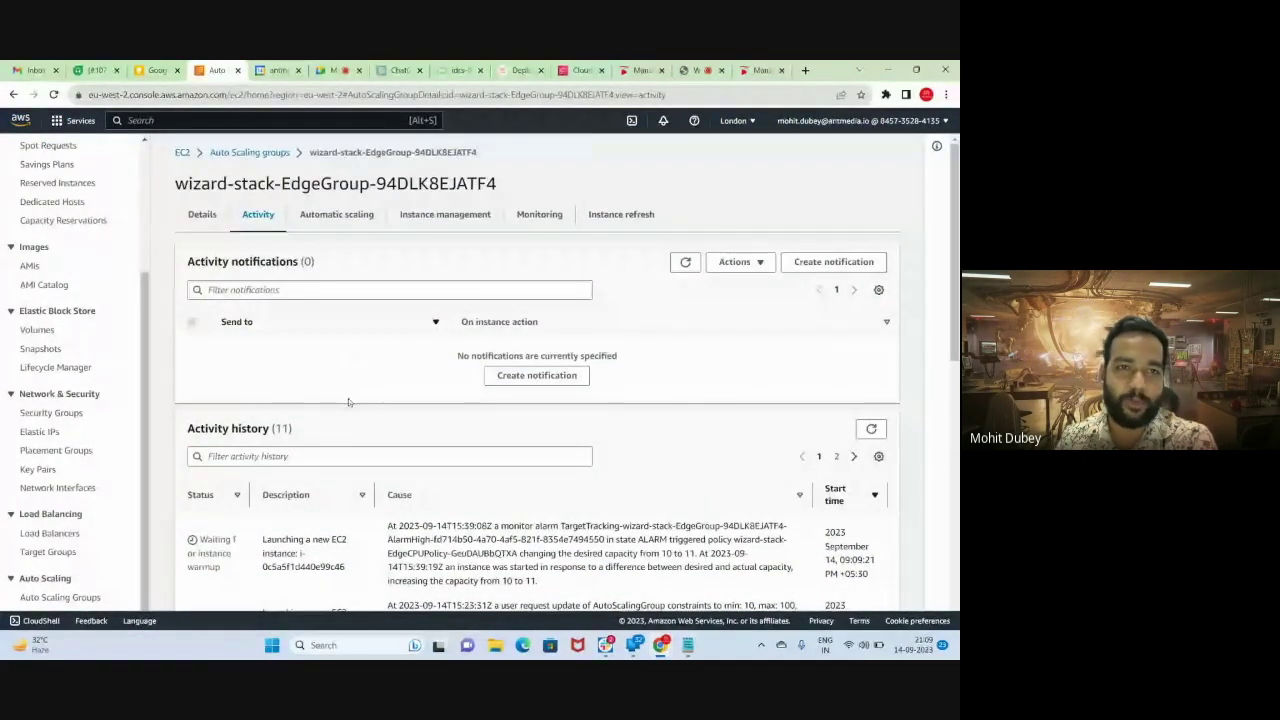
pyautogui.scroll(-2, 350, 412)
pyautogui.scroll(-1, 349, 411)
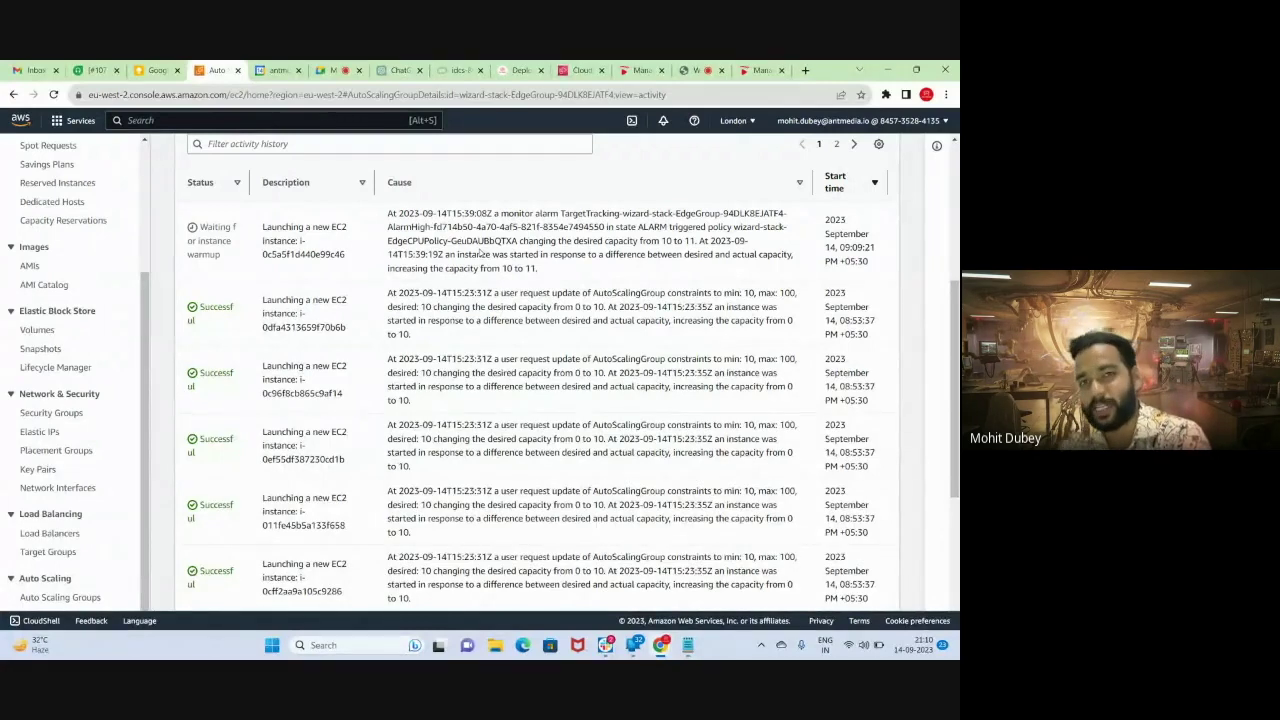
# - Check the cluster nodes' CPU load in the Ant Media panel, and refresh the edge group's activity history in AWS
pyautogui.click(630, 72)
pyautogui.click(60, 311)
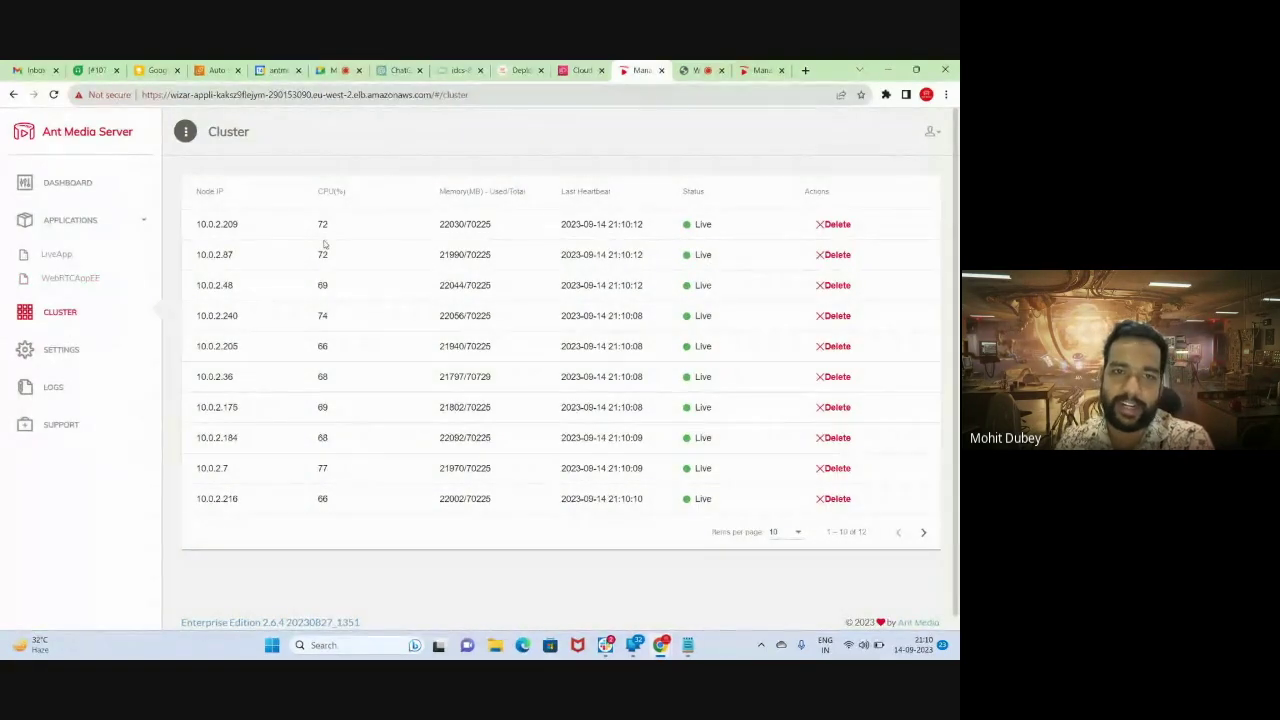
pyautogui.click(210, 70)
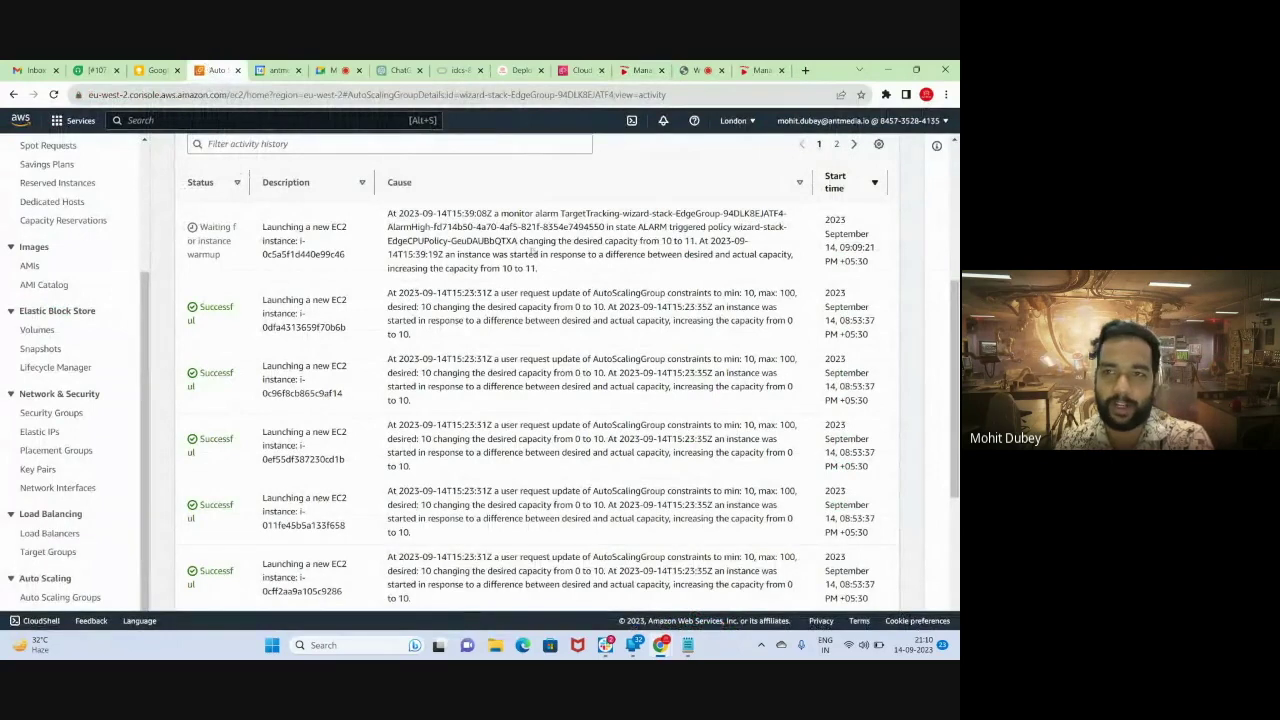
pyautogui.scroll(2, 597, 270)
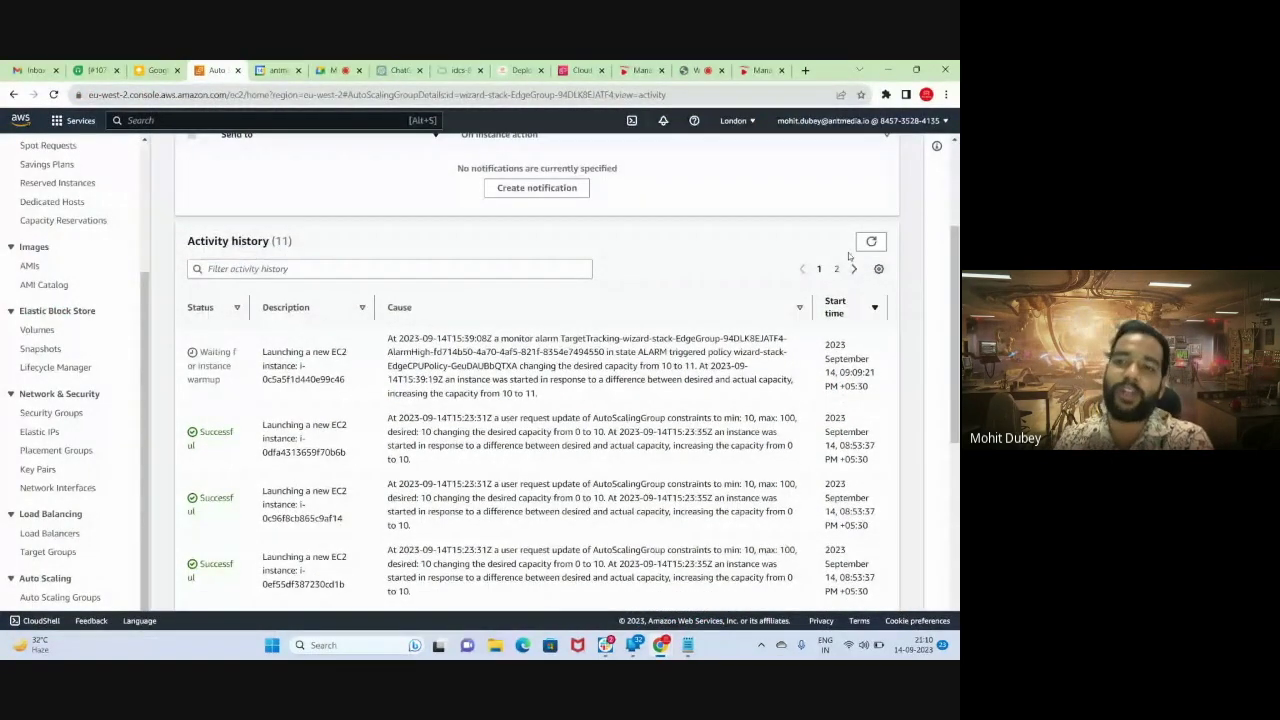
pyautogui.click(869, 254)
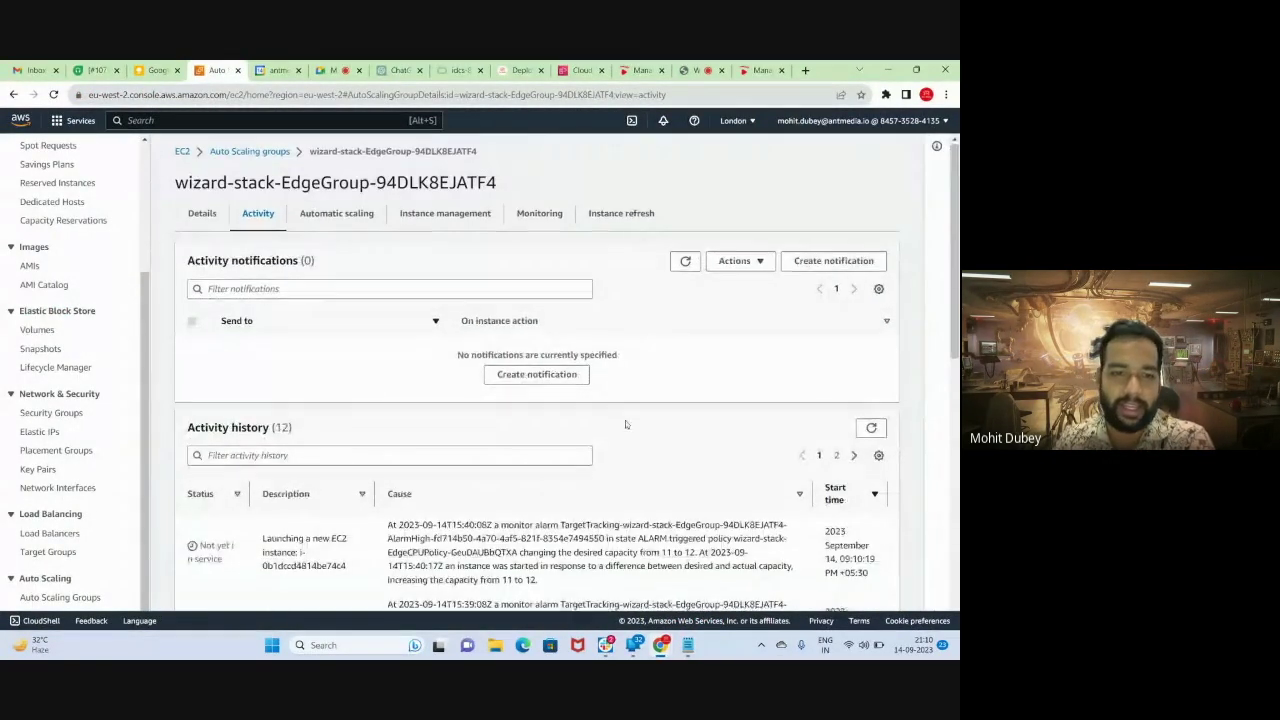
pyautogui.scroll(-3, 626, 425)
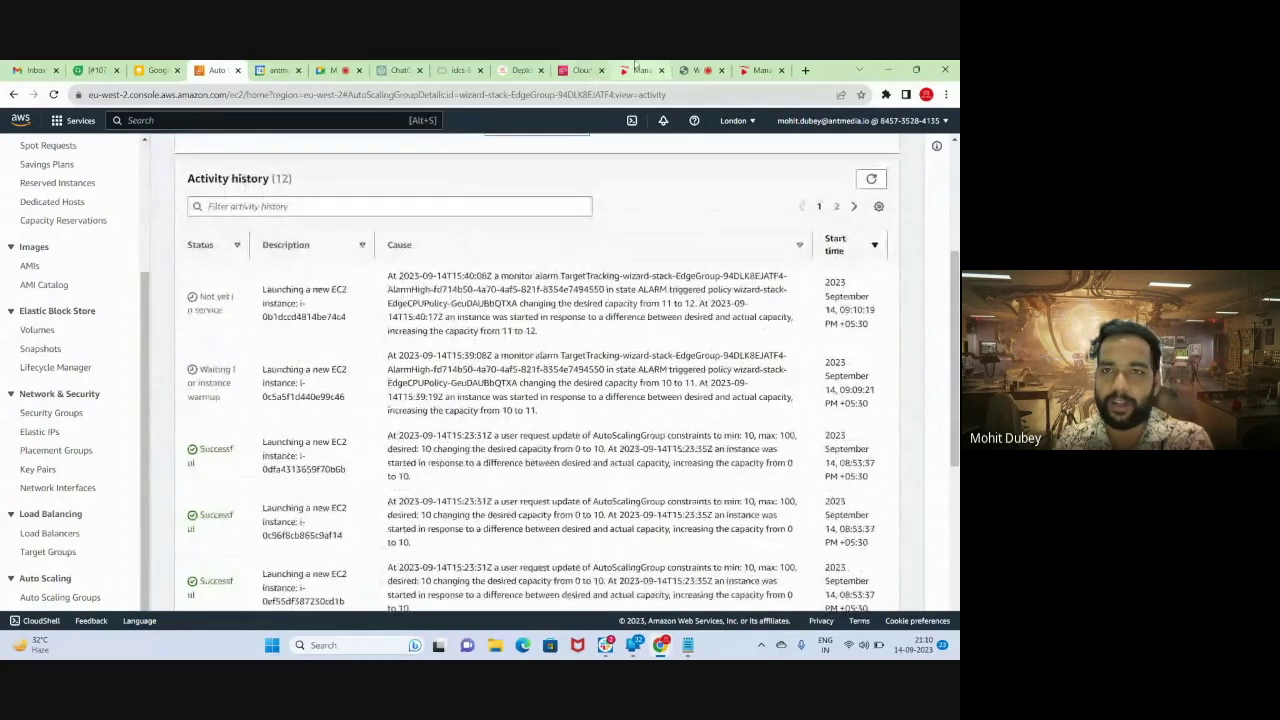
# - Compare stream1's viewers in WebRTCAppEE with the instance counts and desired, minimum and maximum capacities of the Auto Scaling groups
pyautogui.click(638, 70)
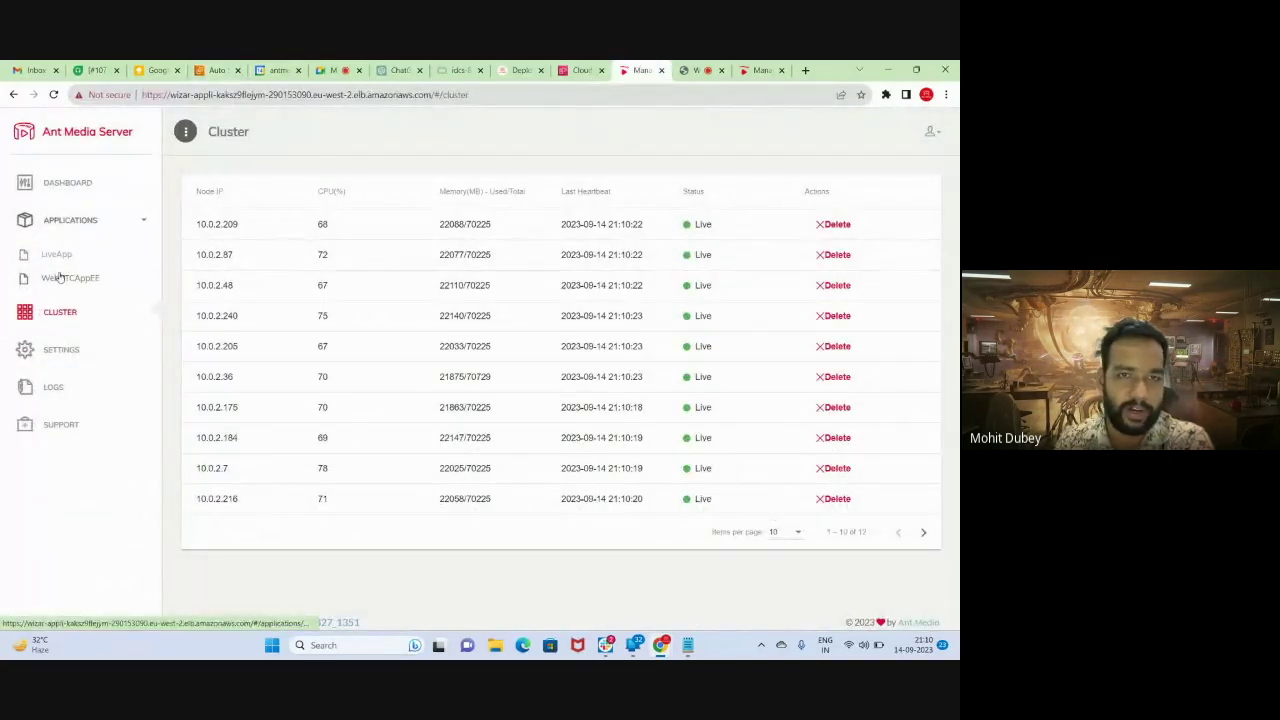
pyautogui.click(70, 278)
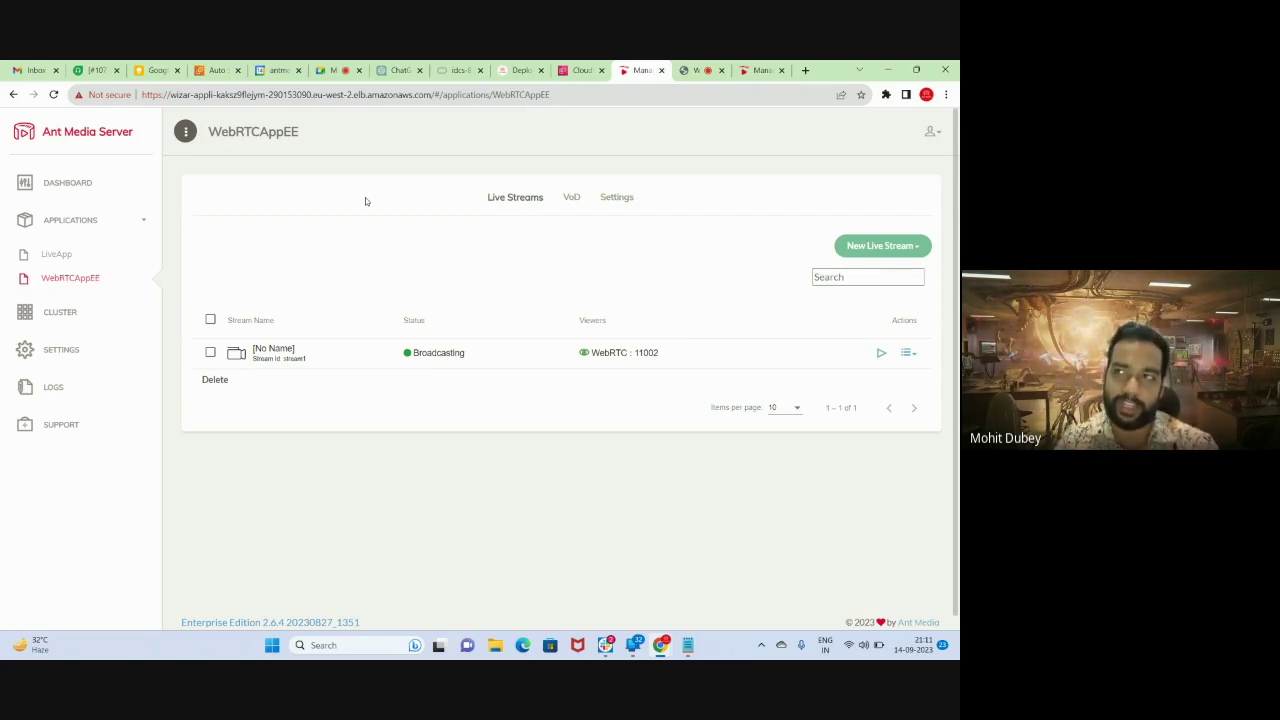
pyautogui.click(215, 70)
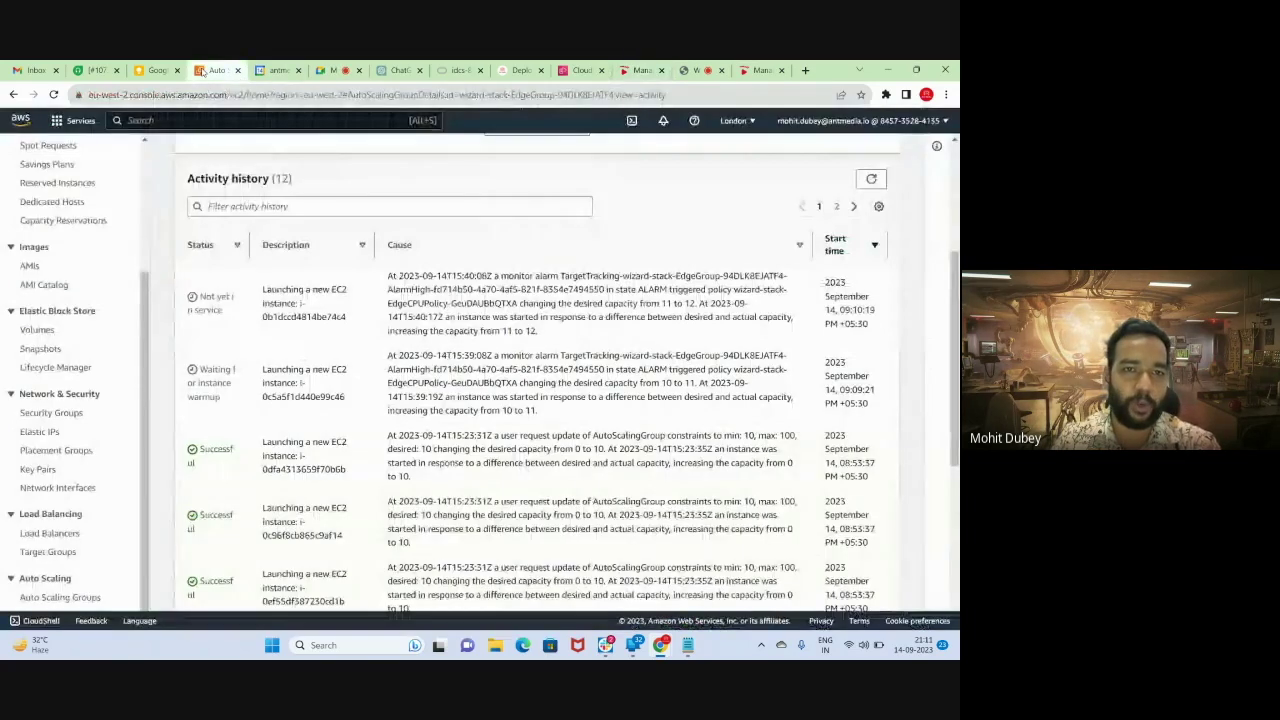
pyautogui.scroll(3, 398, 352)
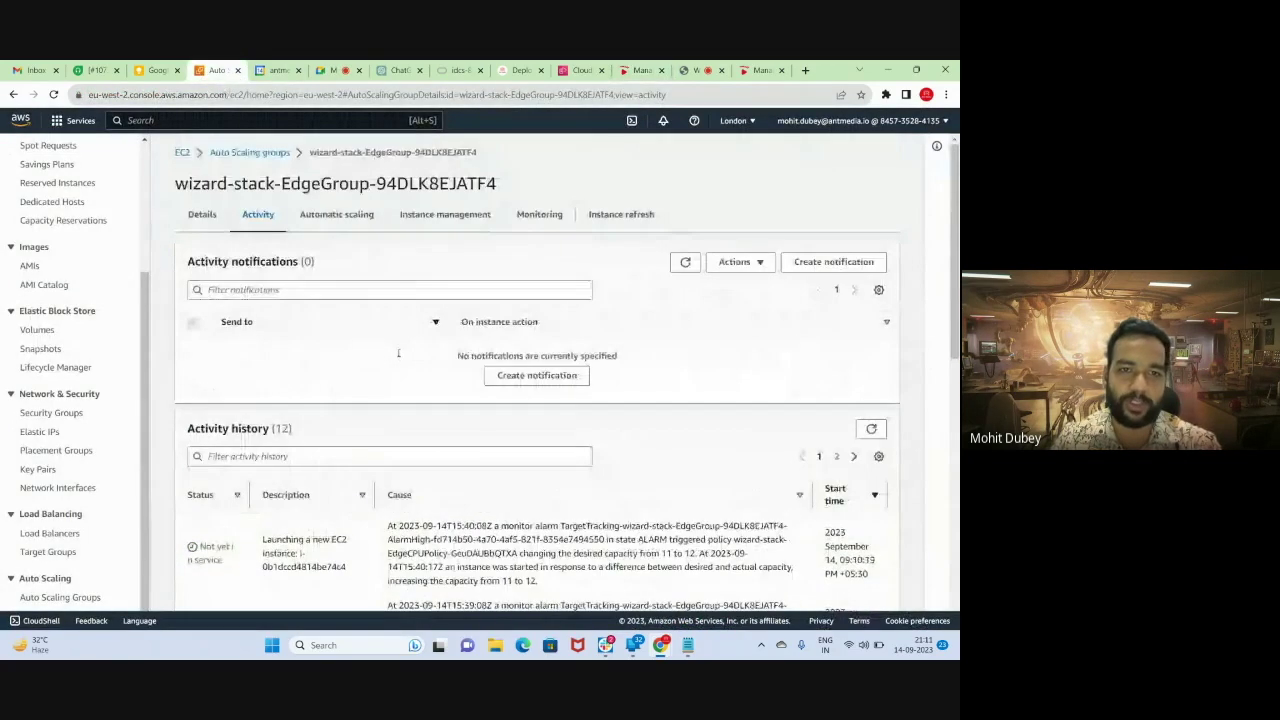
pyautogui.click(234, 153)
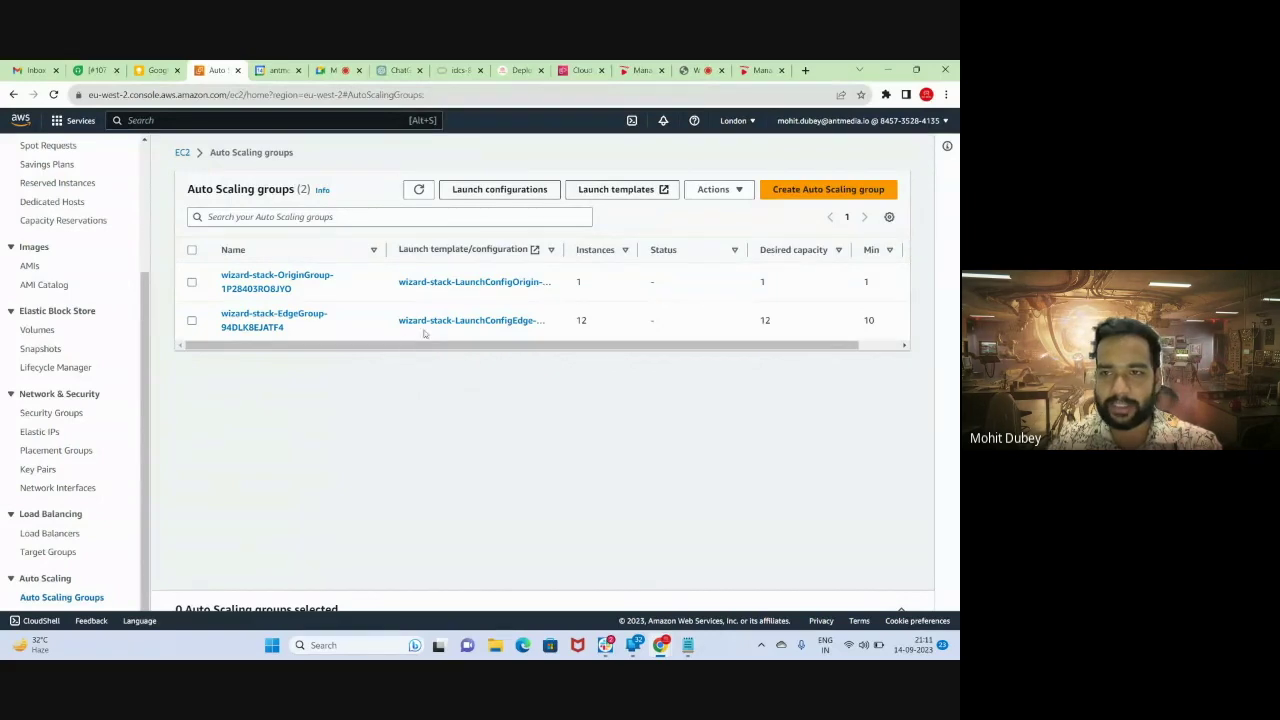
pyautogui.moveTo(530, 347); pyautogui.dragTo(666, 357)
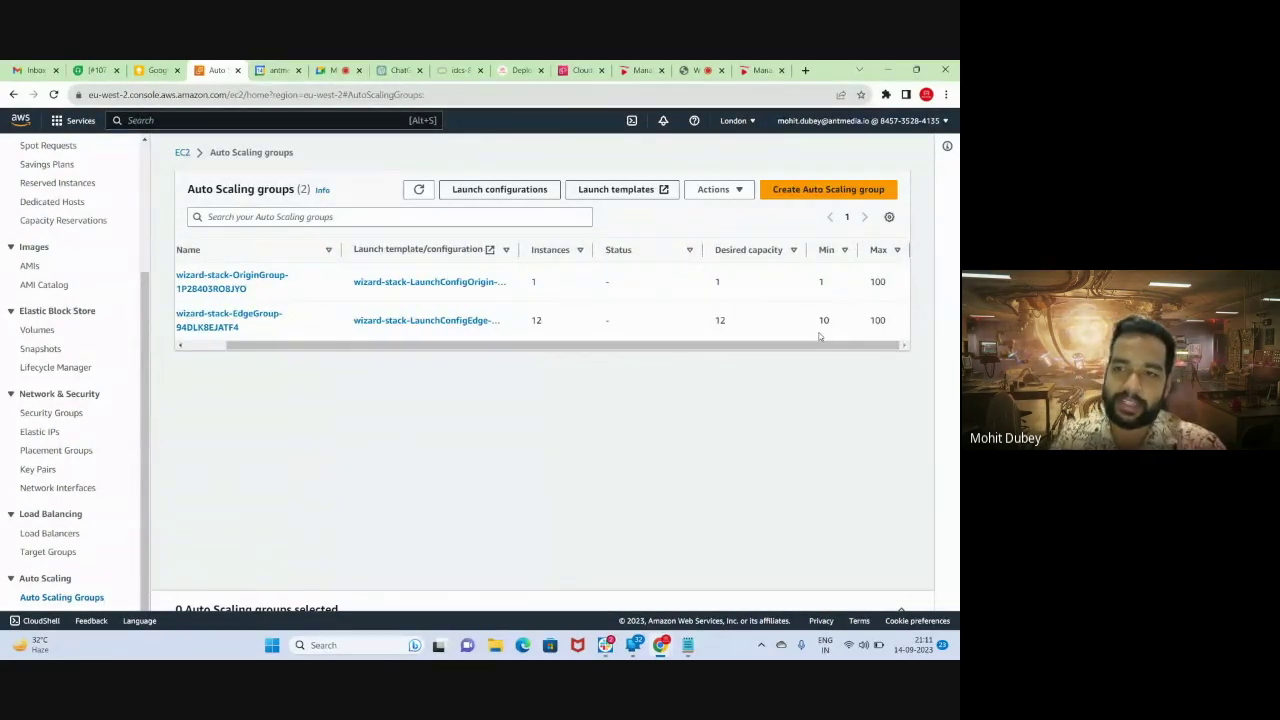
pyautogui.moveTo(787, 346); pyautogui.dragTo(745, 348)
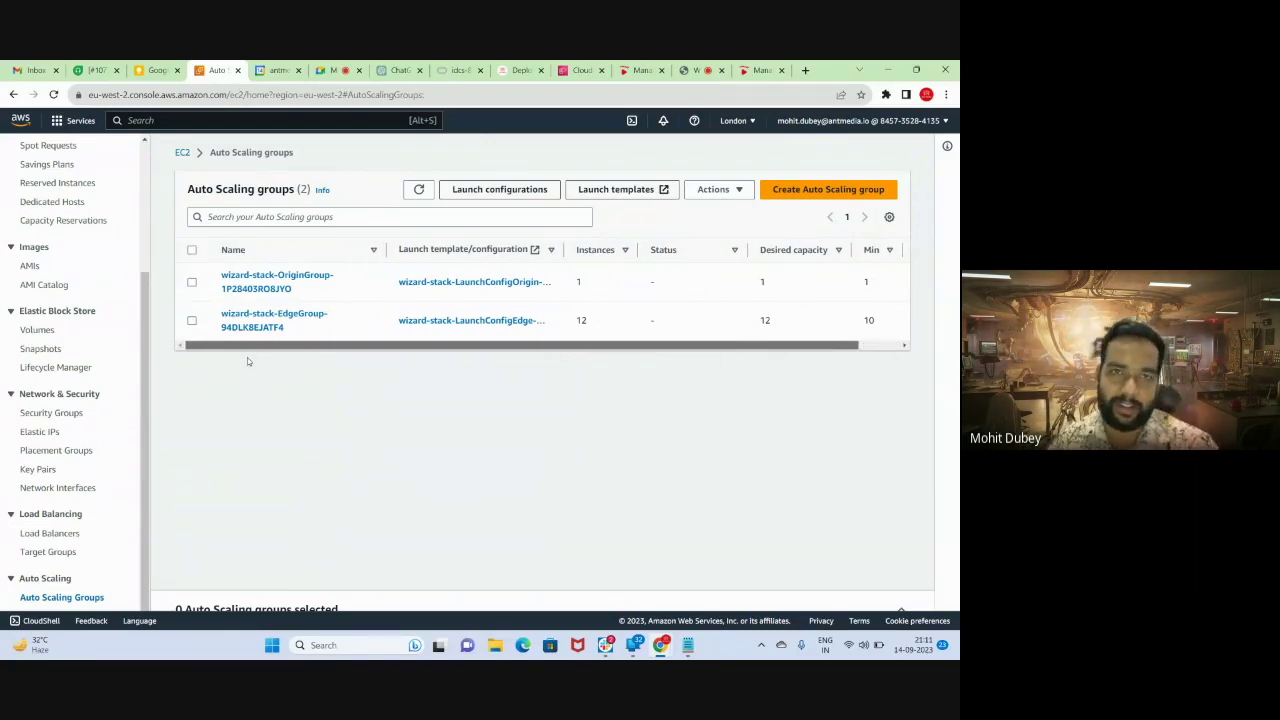
# - Open the edge group's details, inspect its group size settings and close them without changes
pyautogui.click(191, 321)
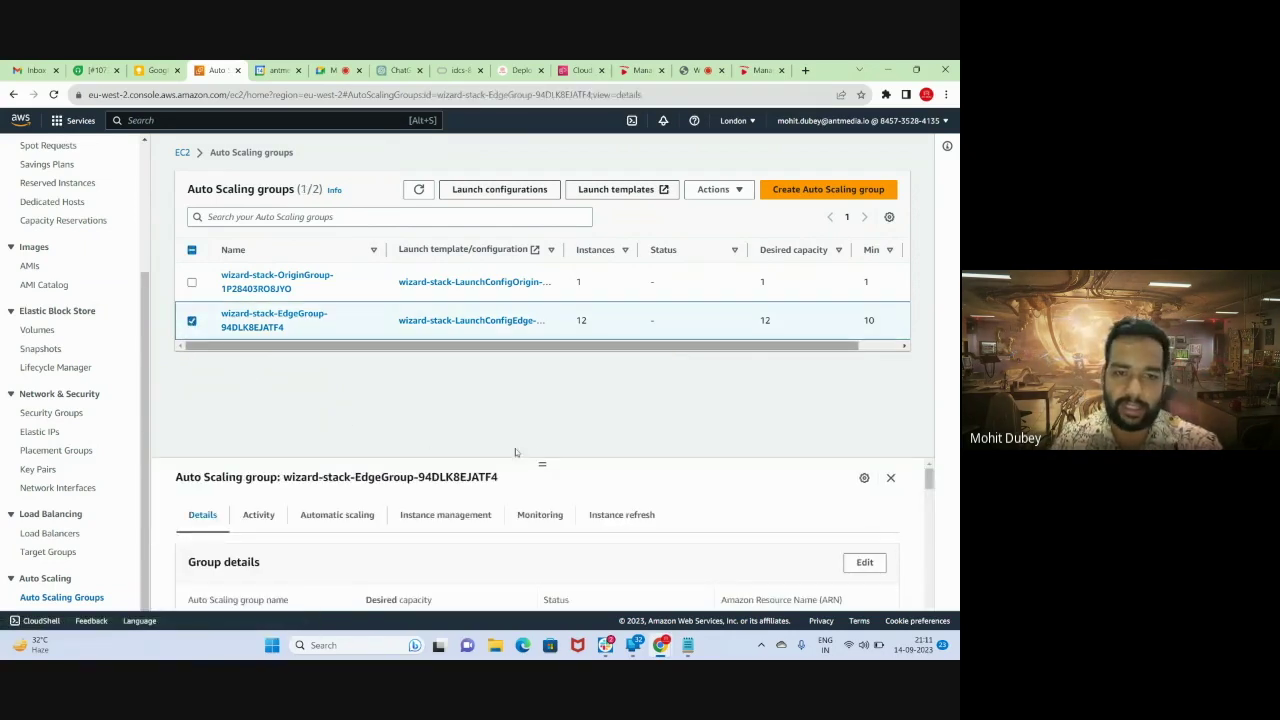
pyautogui.click(268, 328)
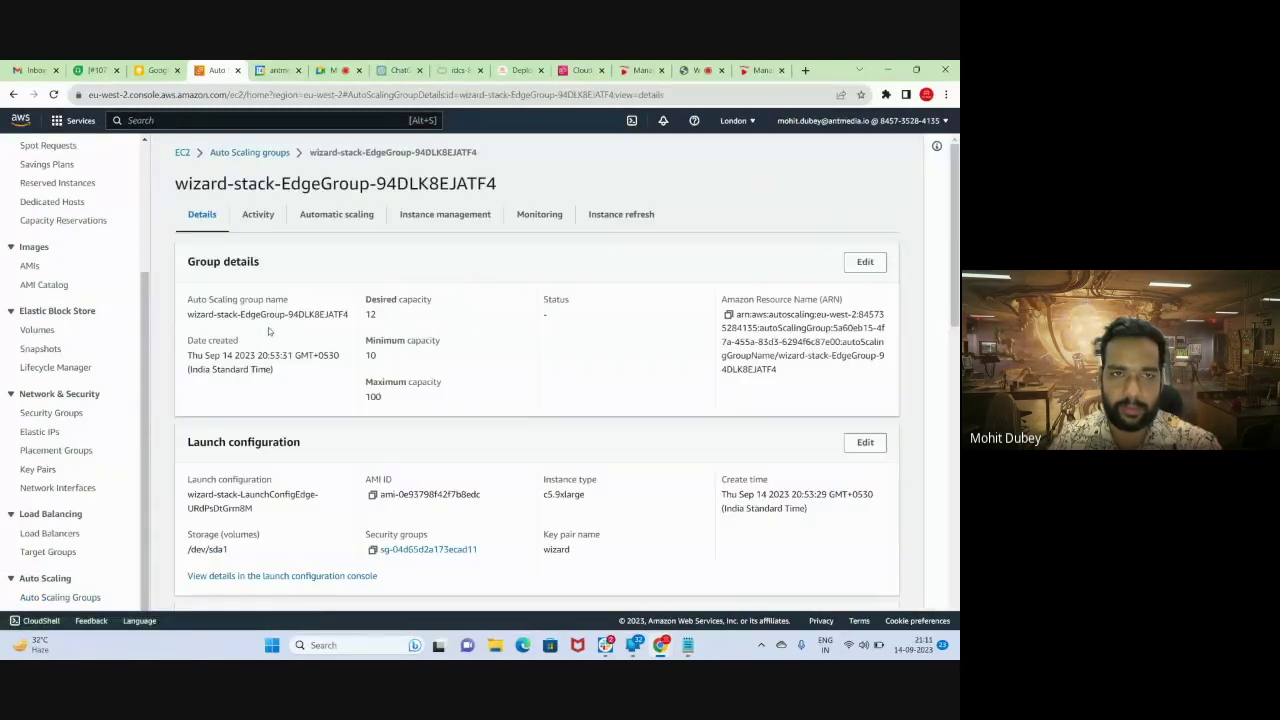
pyautogui.click(865, 261)
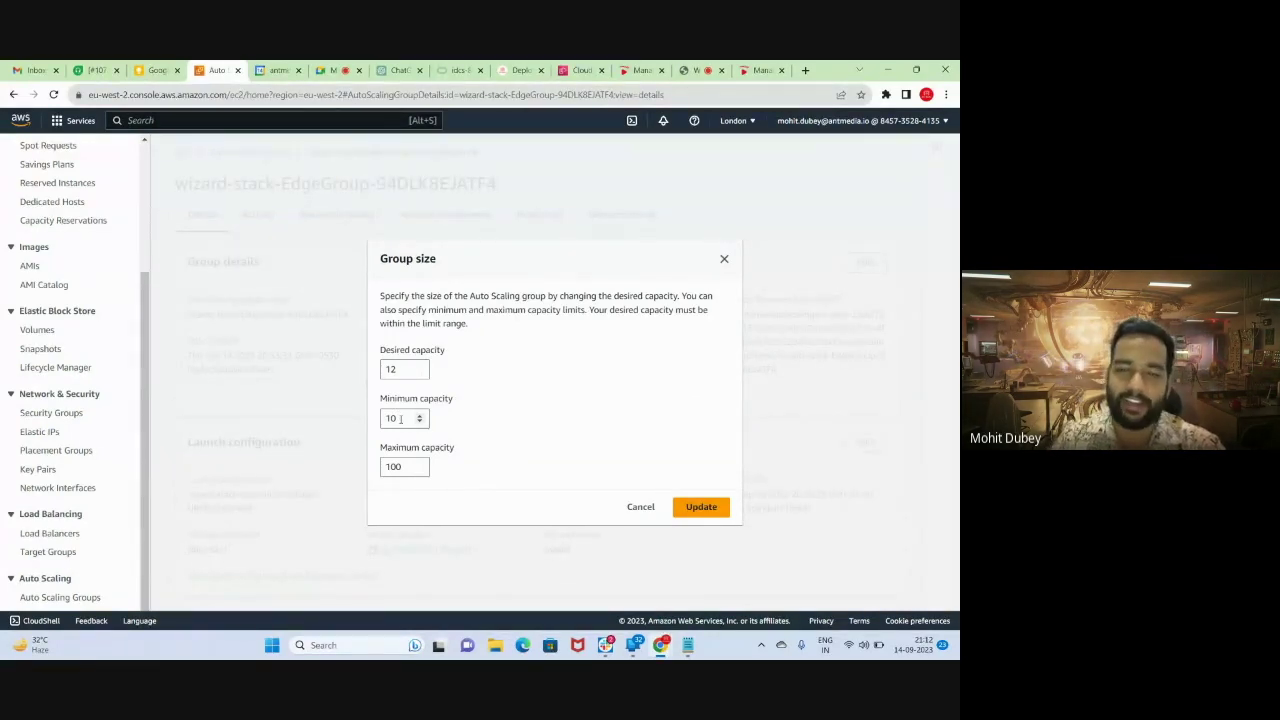
pyautogui.click(725, 259)
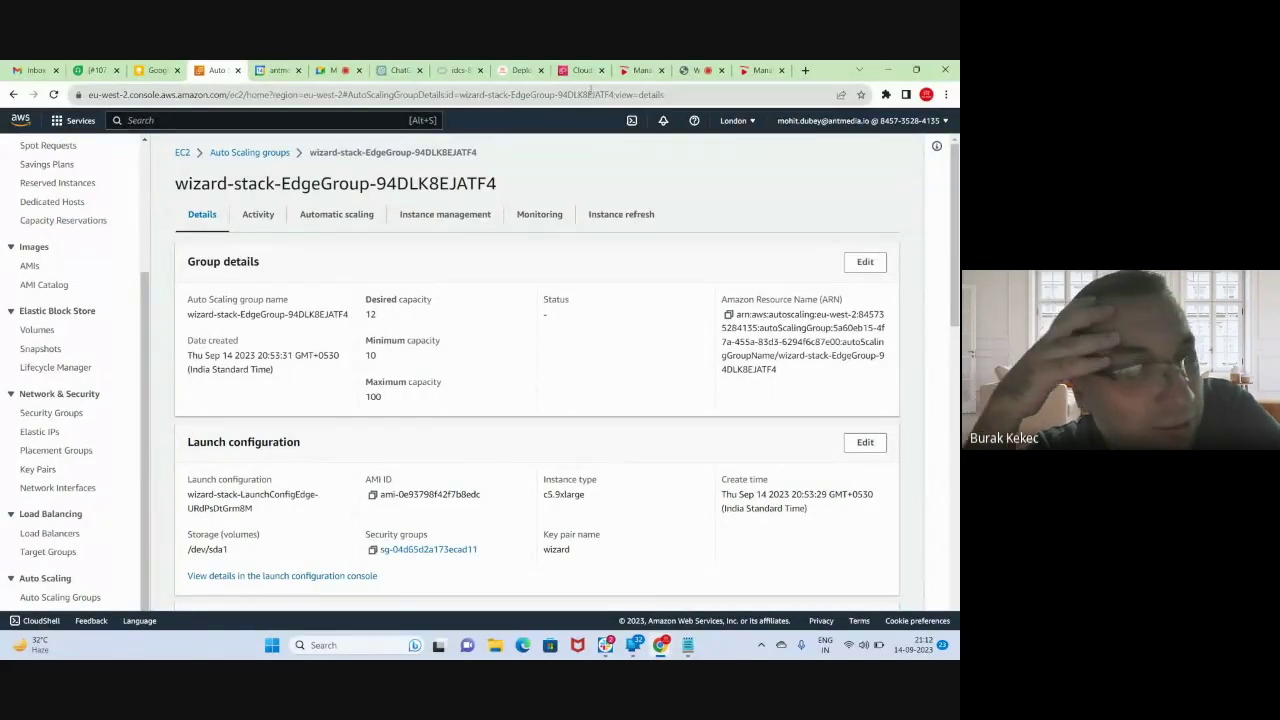
# - Review the HTTP, HTTPS and RTMP endpoint URLs in the outputs of wizard-stack in CloudFormation
pyautogui.click(581, 70)
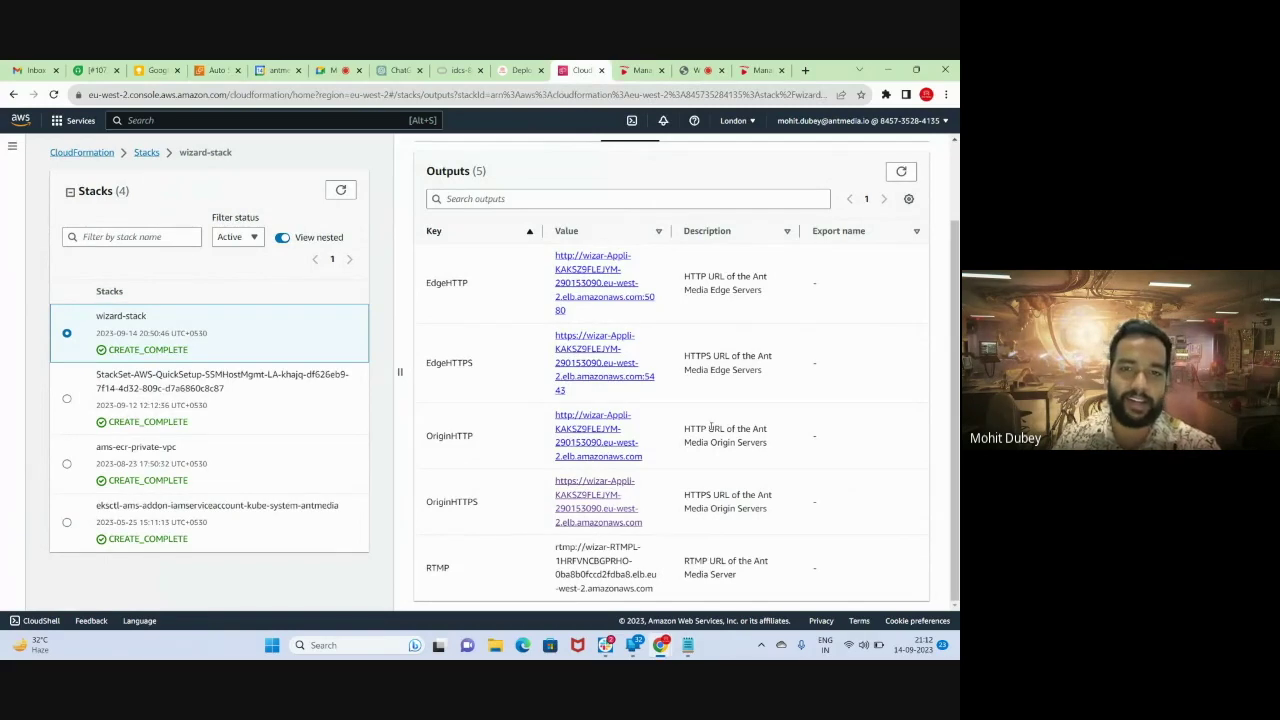
pyautogui.scroll(1, 694, 426)
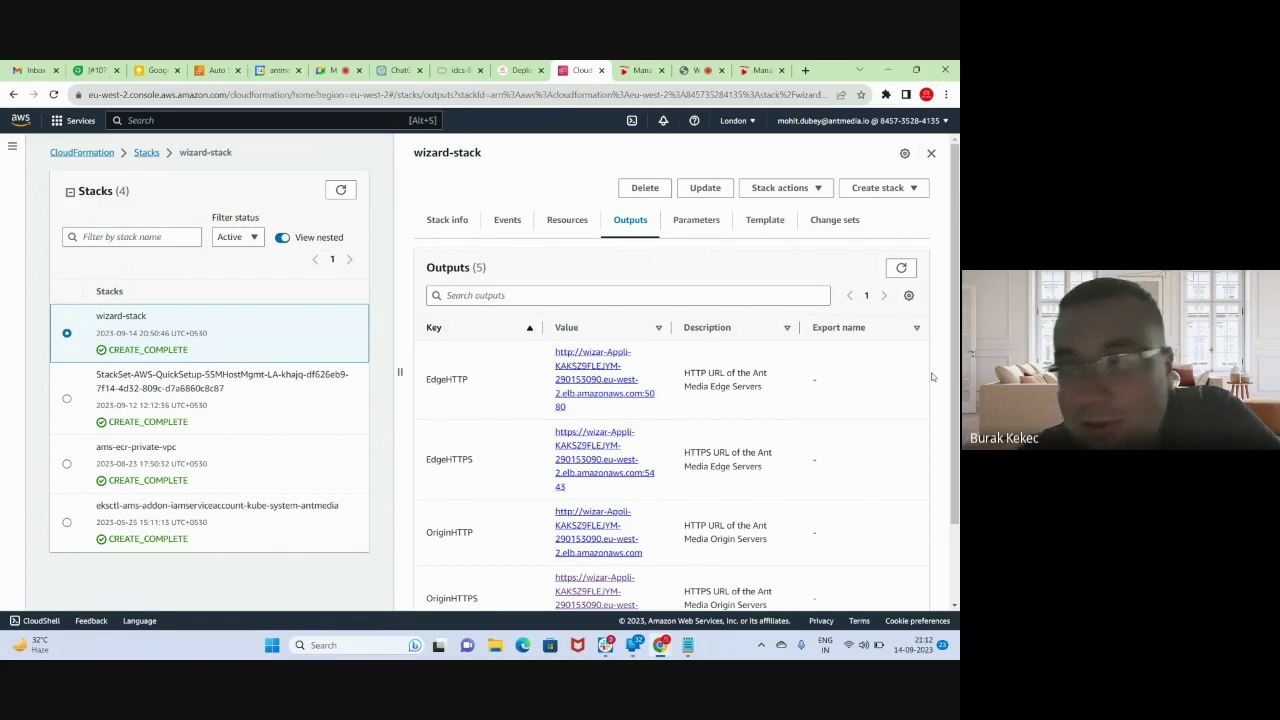
pyautogui.scroll(-2, 932, 376)
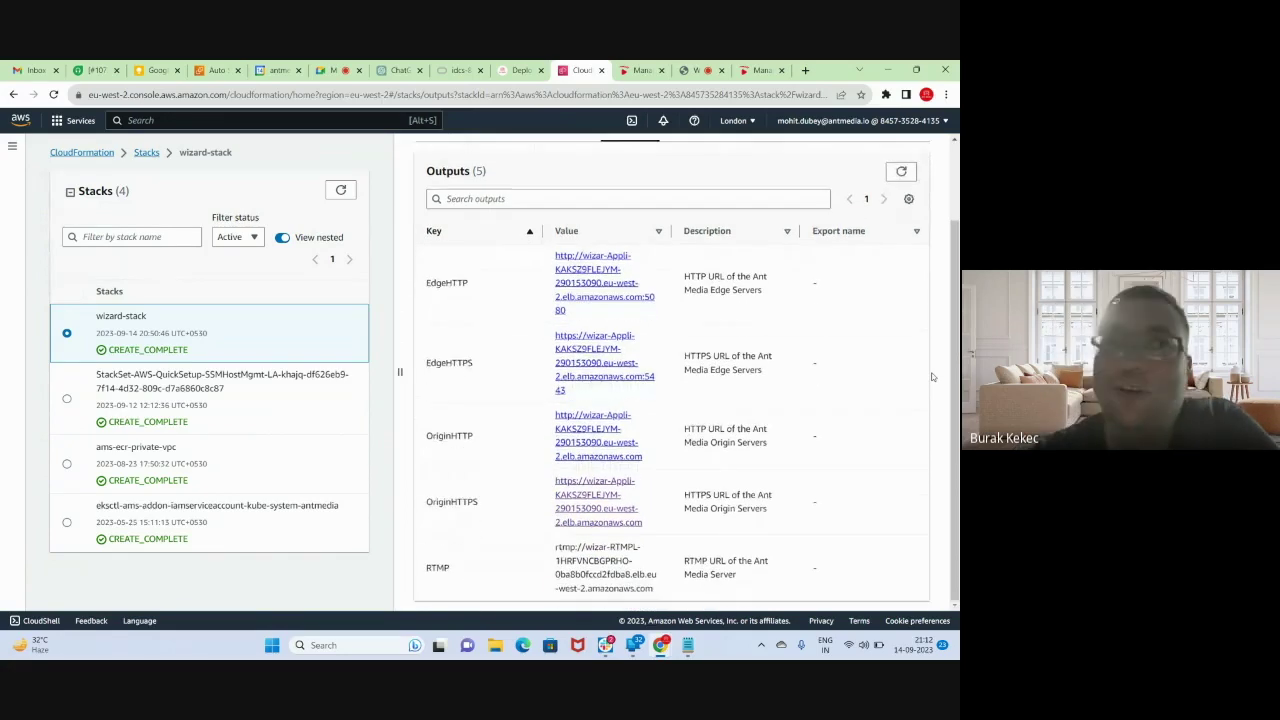
pyautogui.scroll(2, 932, 376)
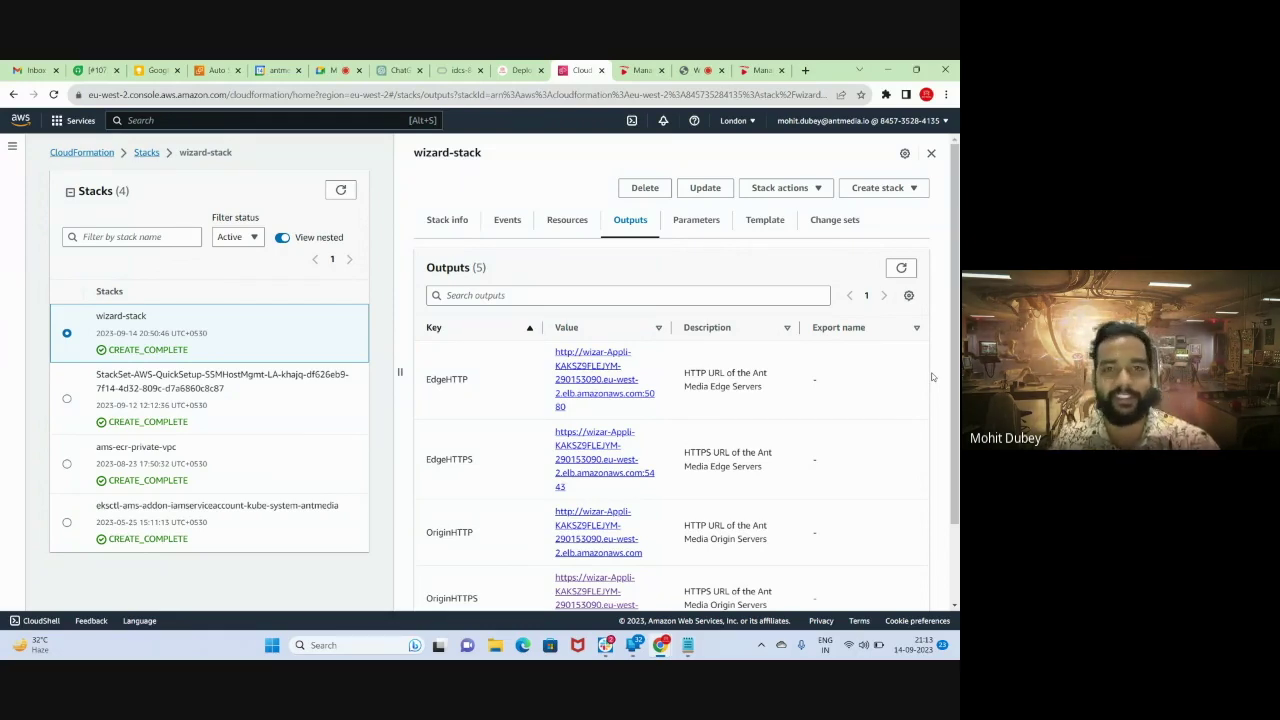
# - Check the WebRTCAppEE live streams and the Google Meet call, ending on the WebRTC page publishing stream1
pyautogui.click(632, 70)
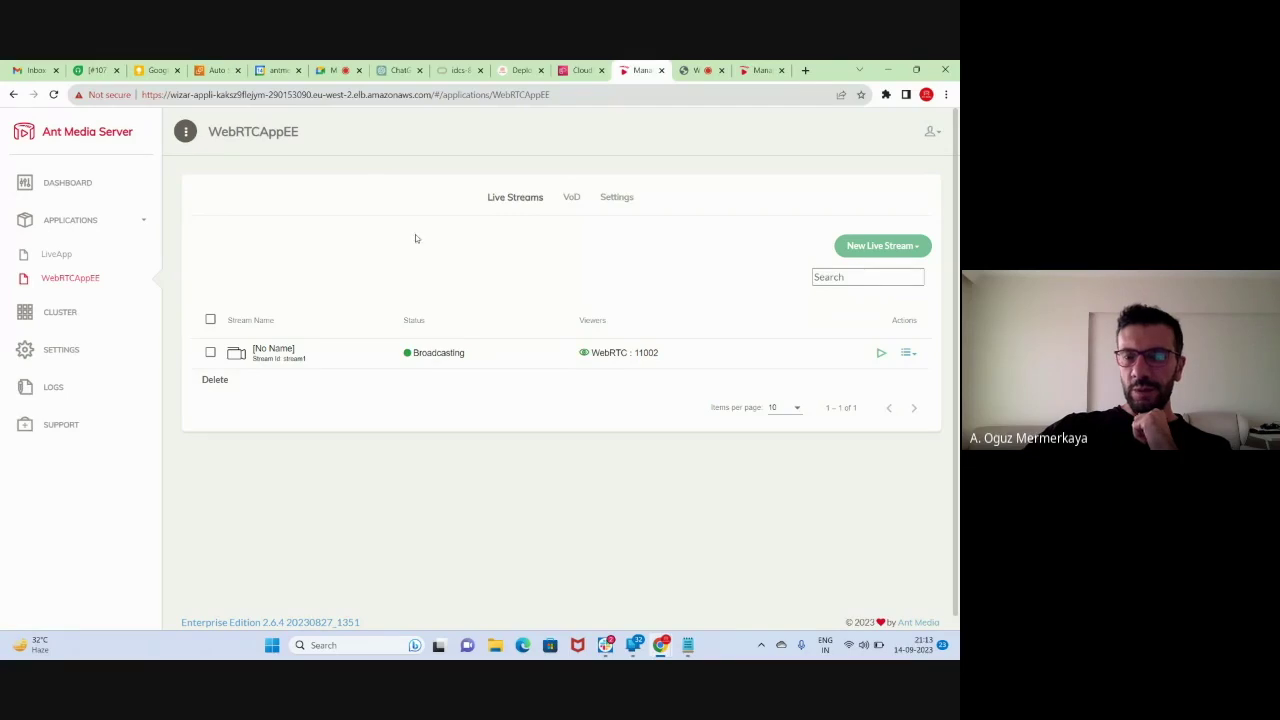
pyautogui.click(335, 70)
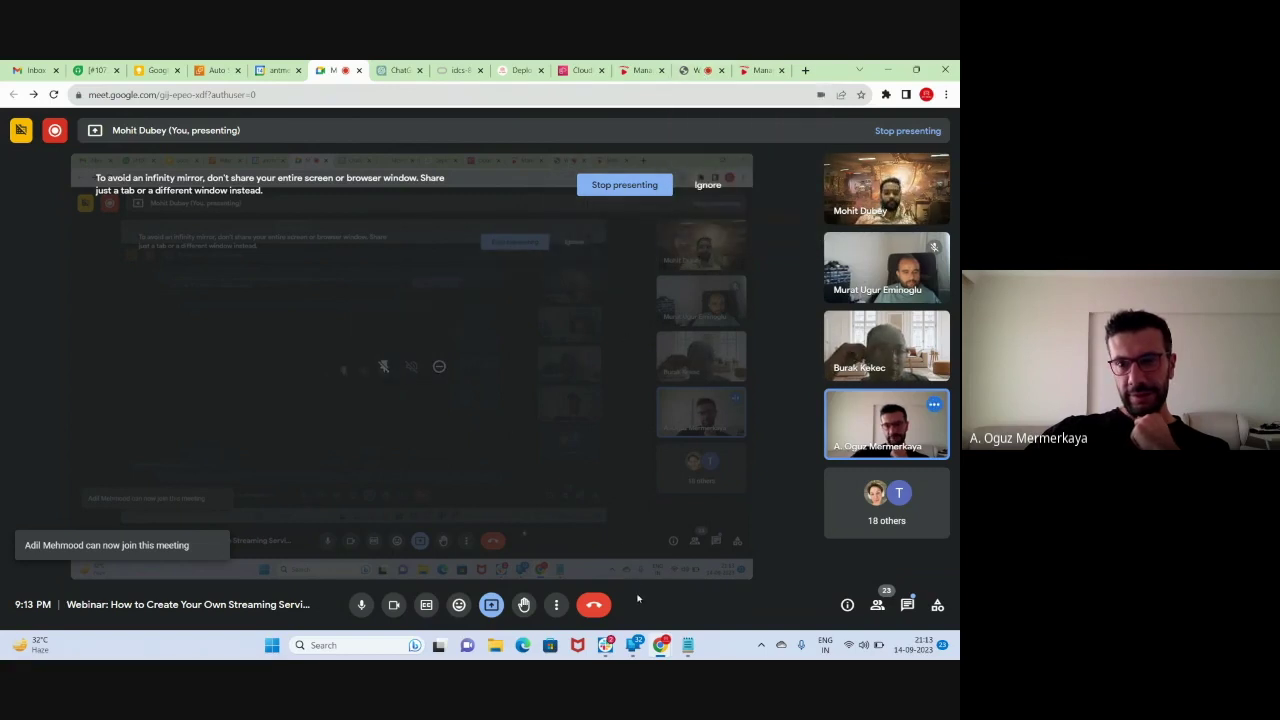
pyautogui.click(707, 72)
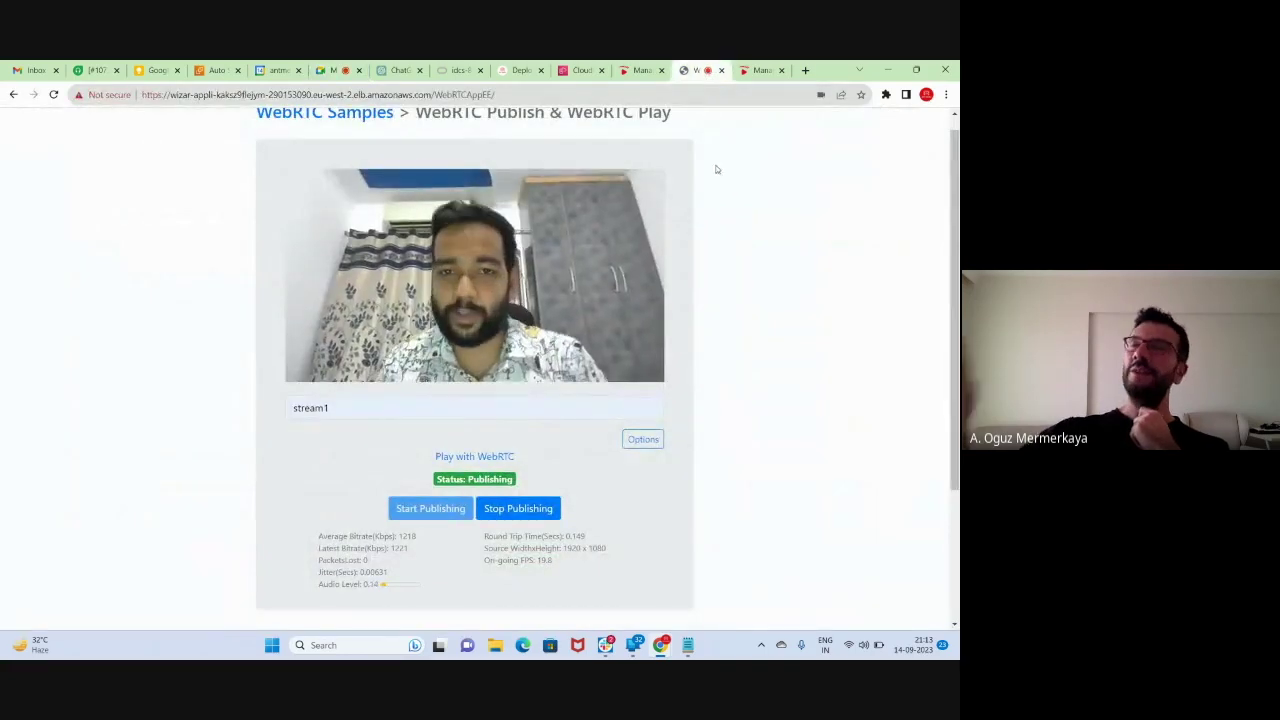
# - Look at the Google Meet call and check stream1's viewers in the WebRTCAppEE live streams
pyautogui.click(330, 70)
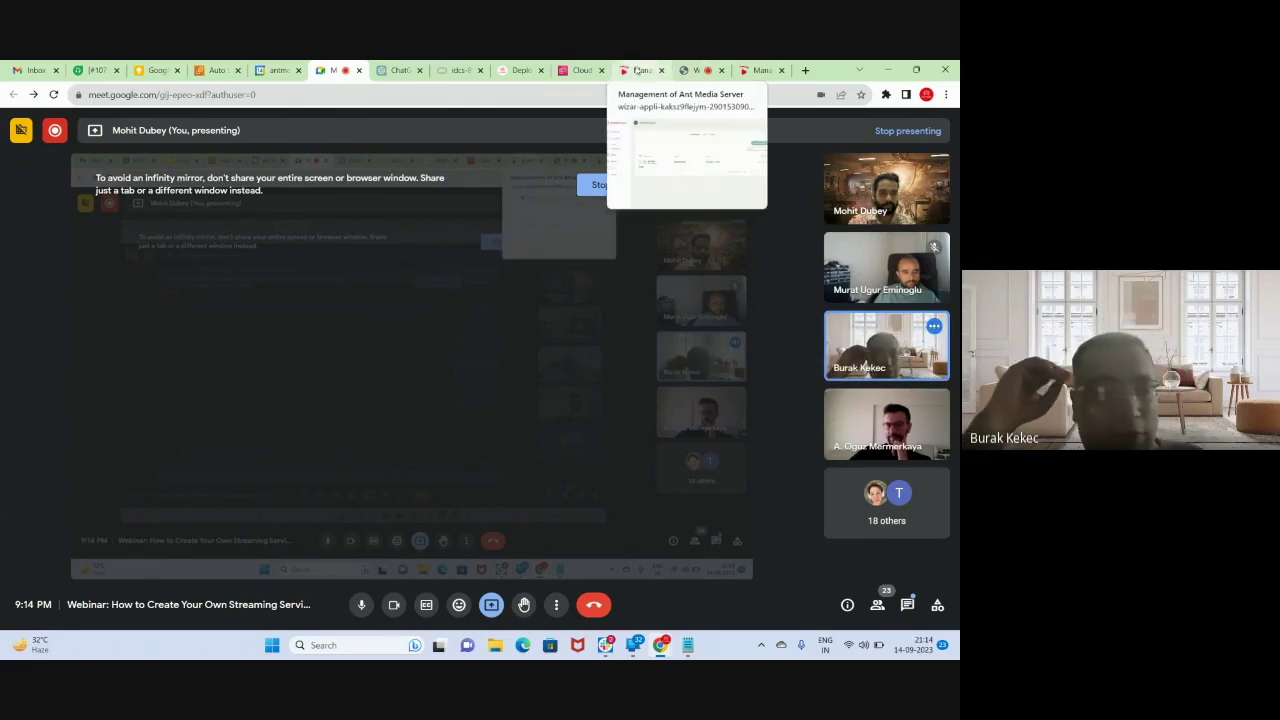
pyautogui.click(637, 70)
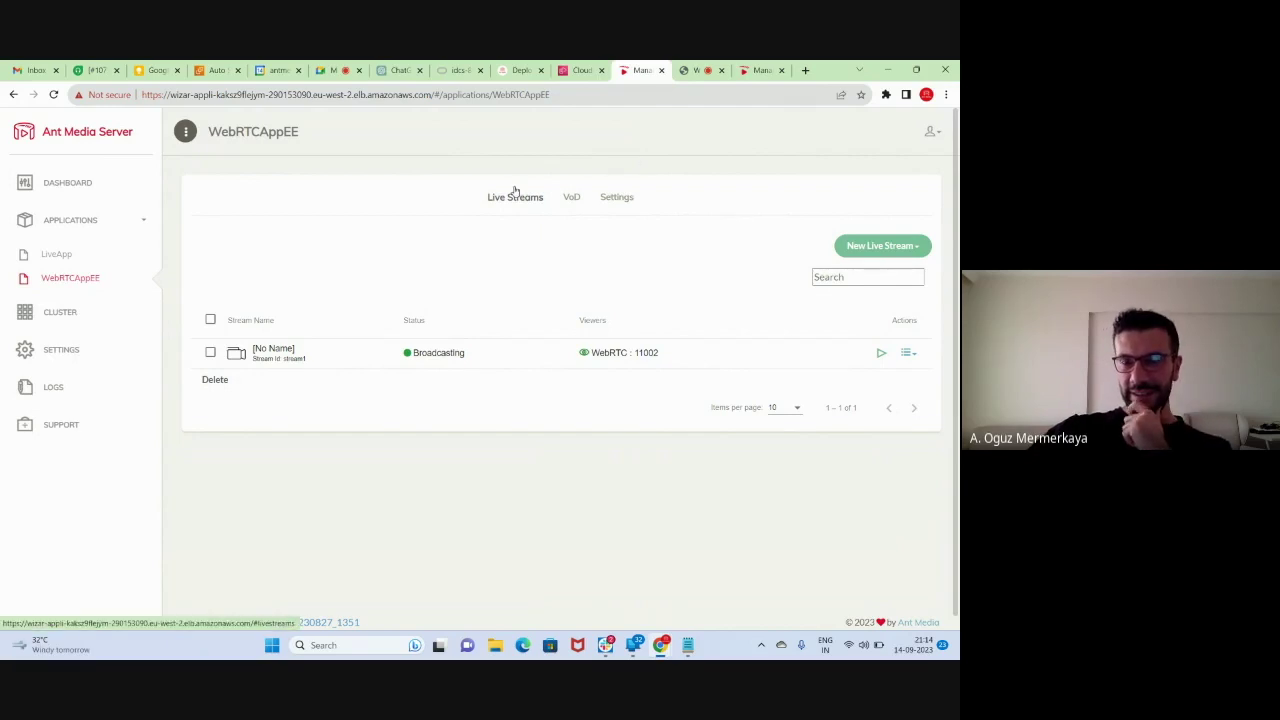
# - Switch to the Google Meet call, read through the in-call messages including earlier ones, and close the chat
pyautogui.click(336, 70)
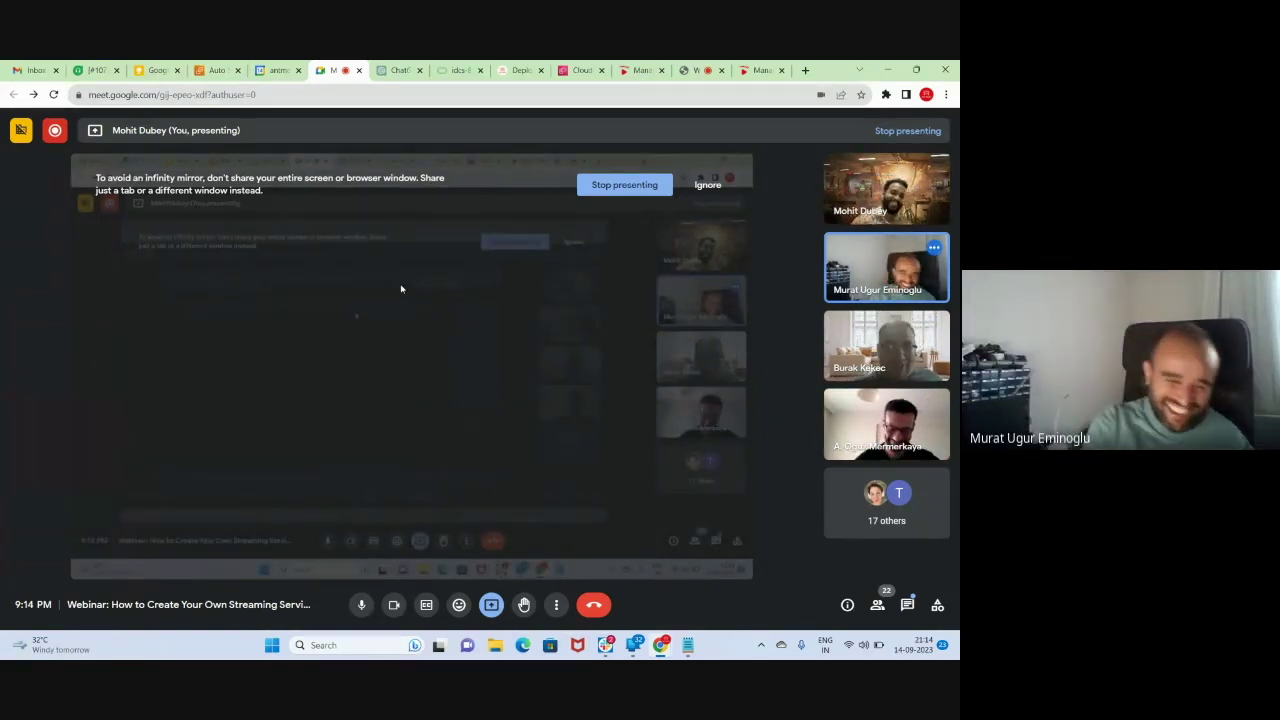
pyautogui.click(907, 604)
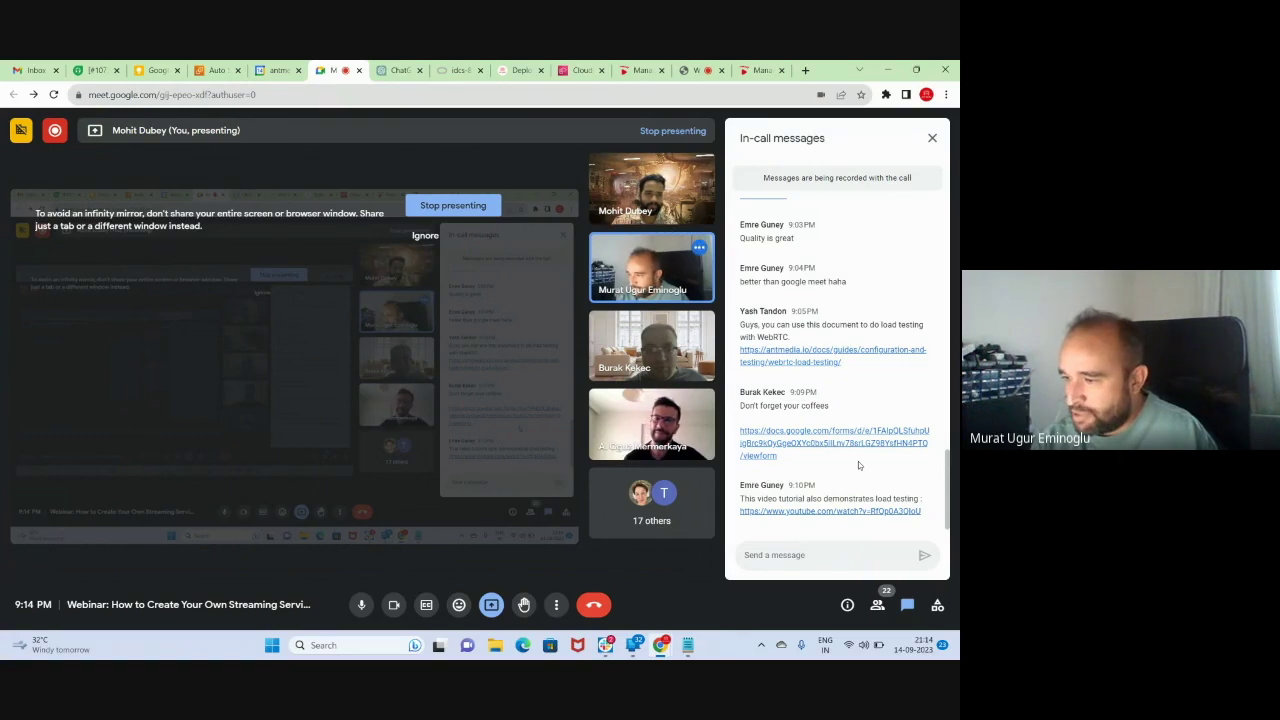
pyautogui.scroll(10, 858, 465)
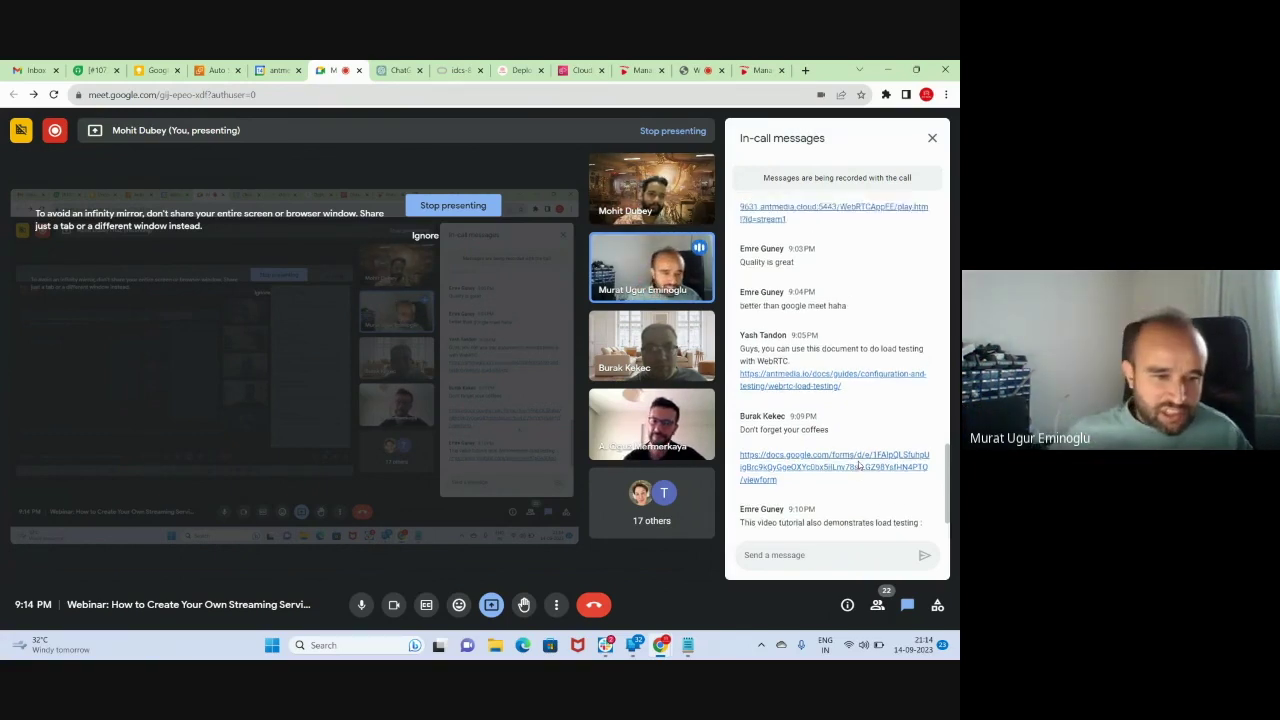
pyautogui.click(931, 139)
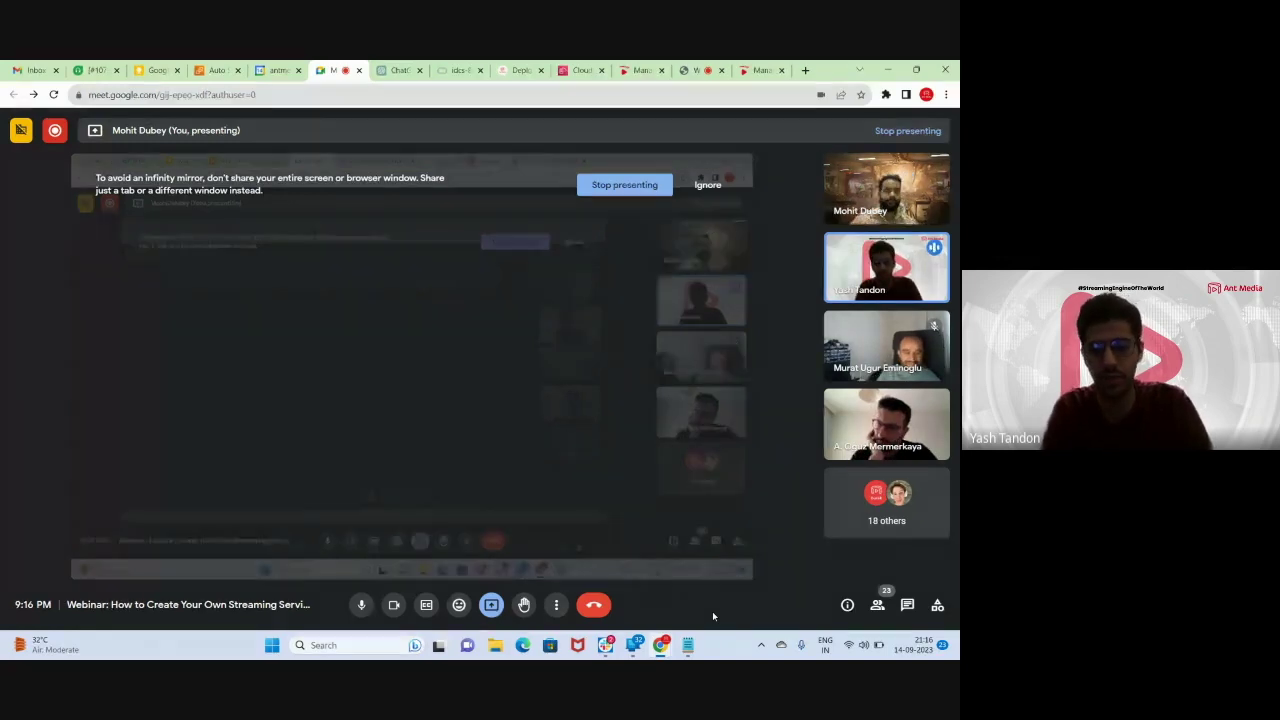
# - Send a clapping hands reaction in the Google Meet call and hide the reaction choices
pyautogui.click(459, 605)
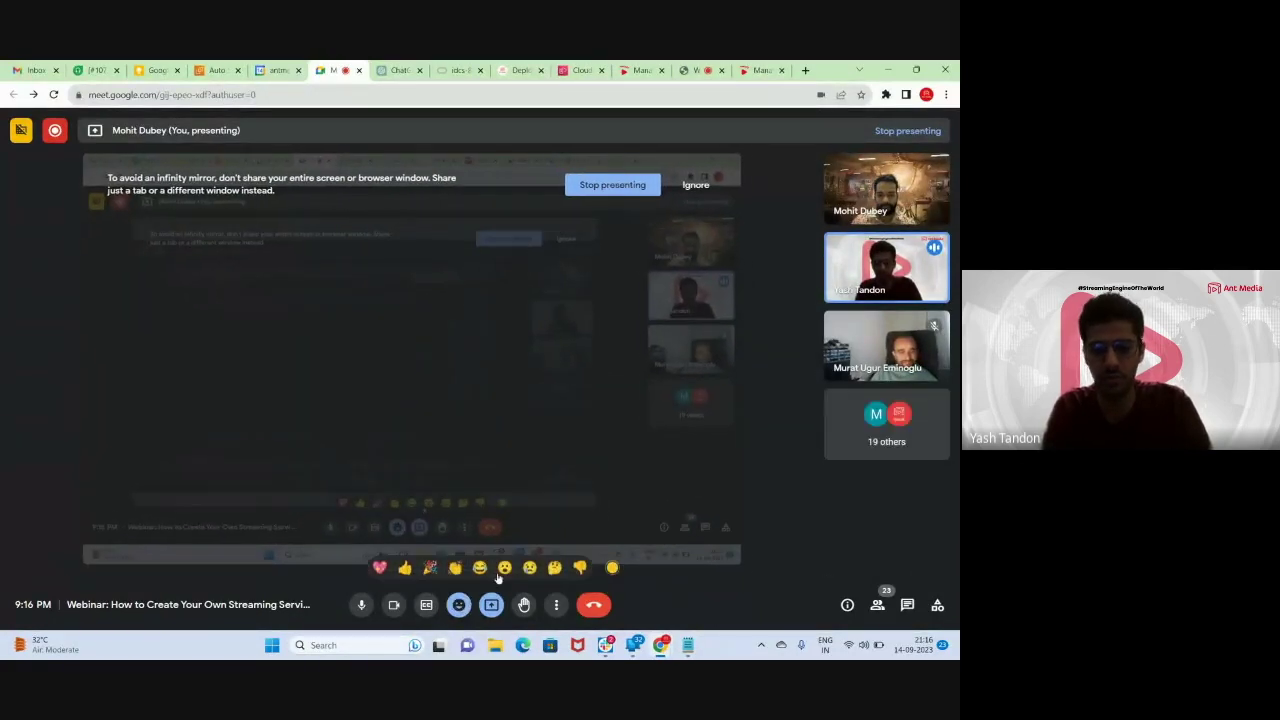
pyautogui.click(455, 567)
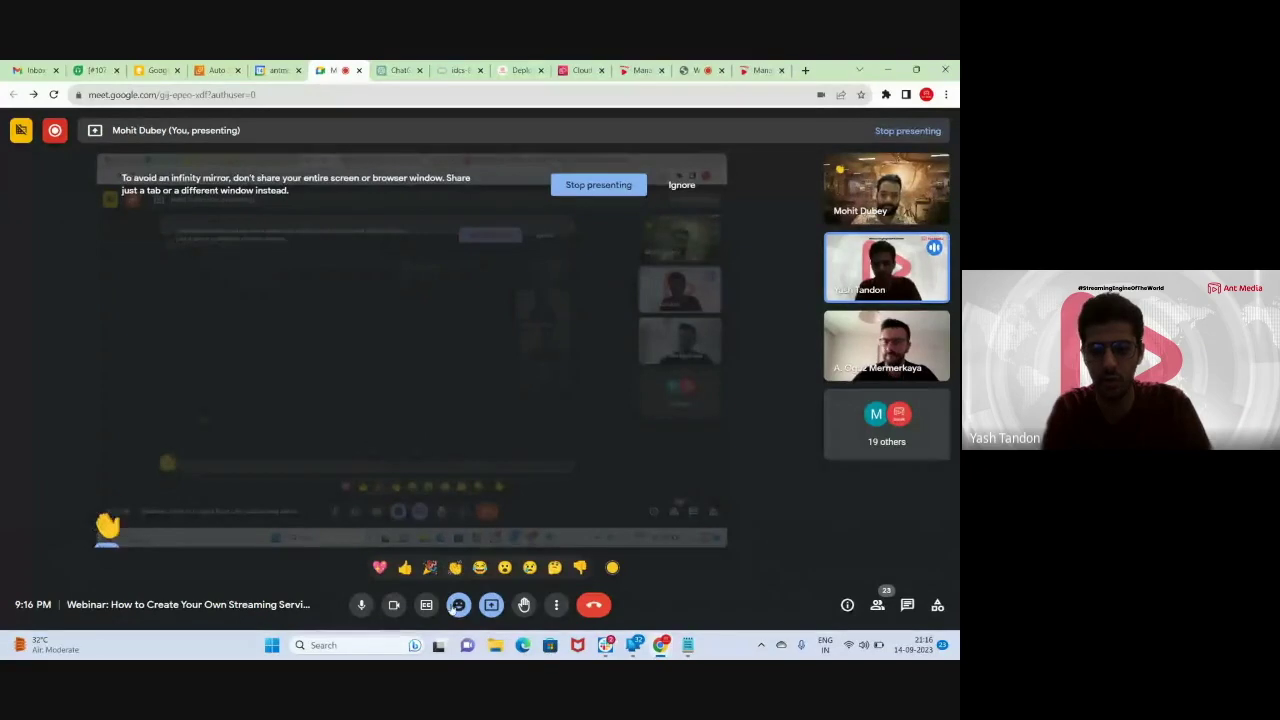
pyautogui.click(457, 605)
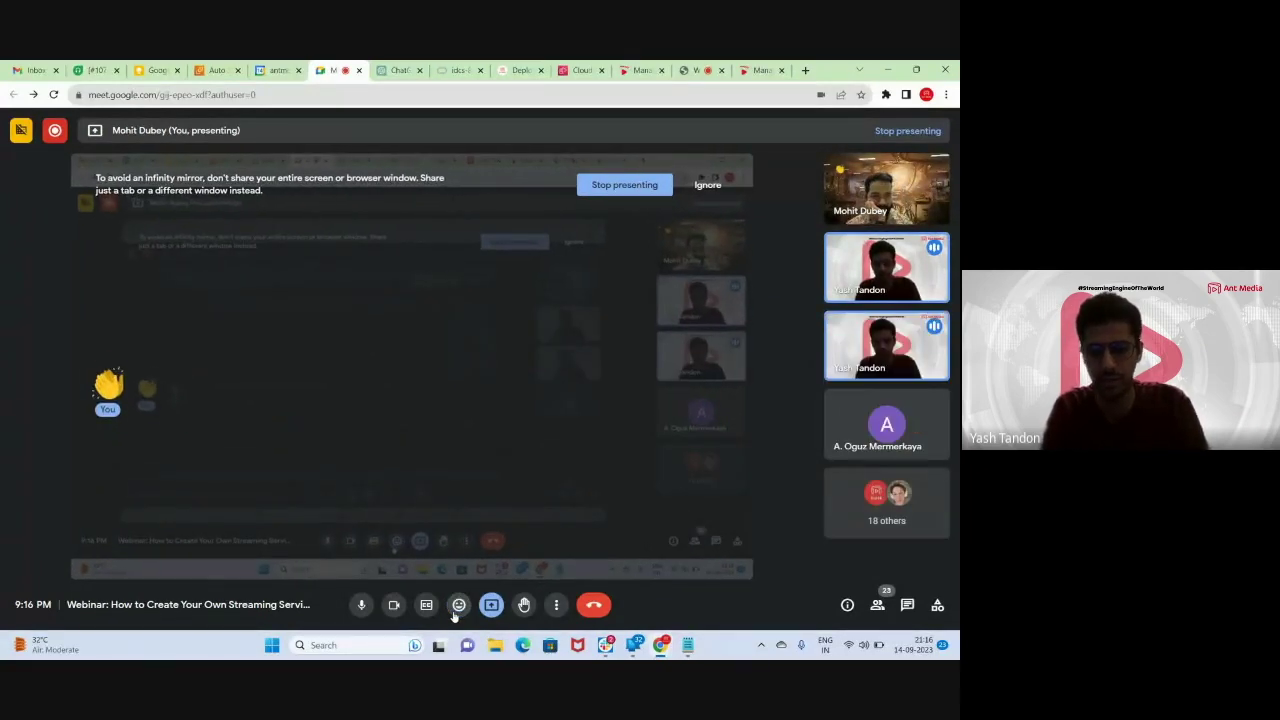